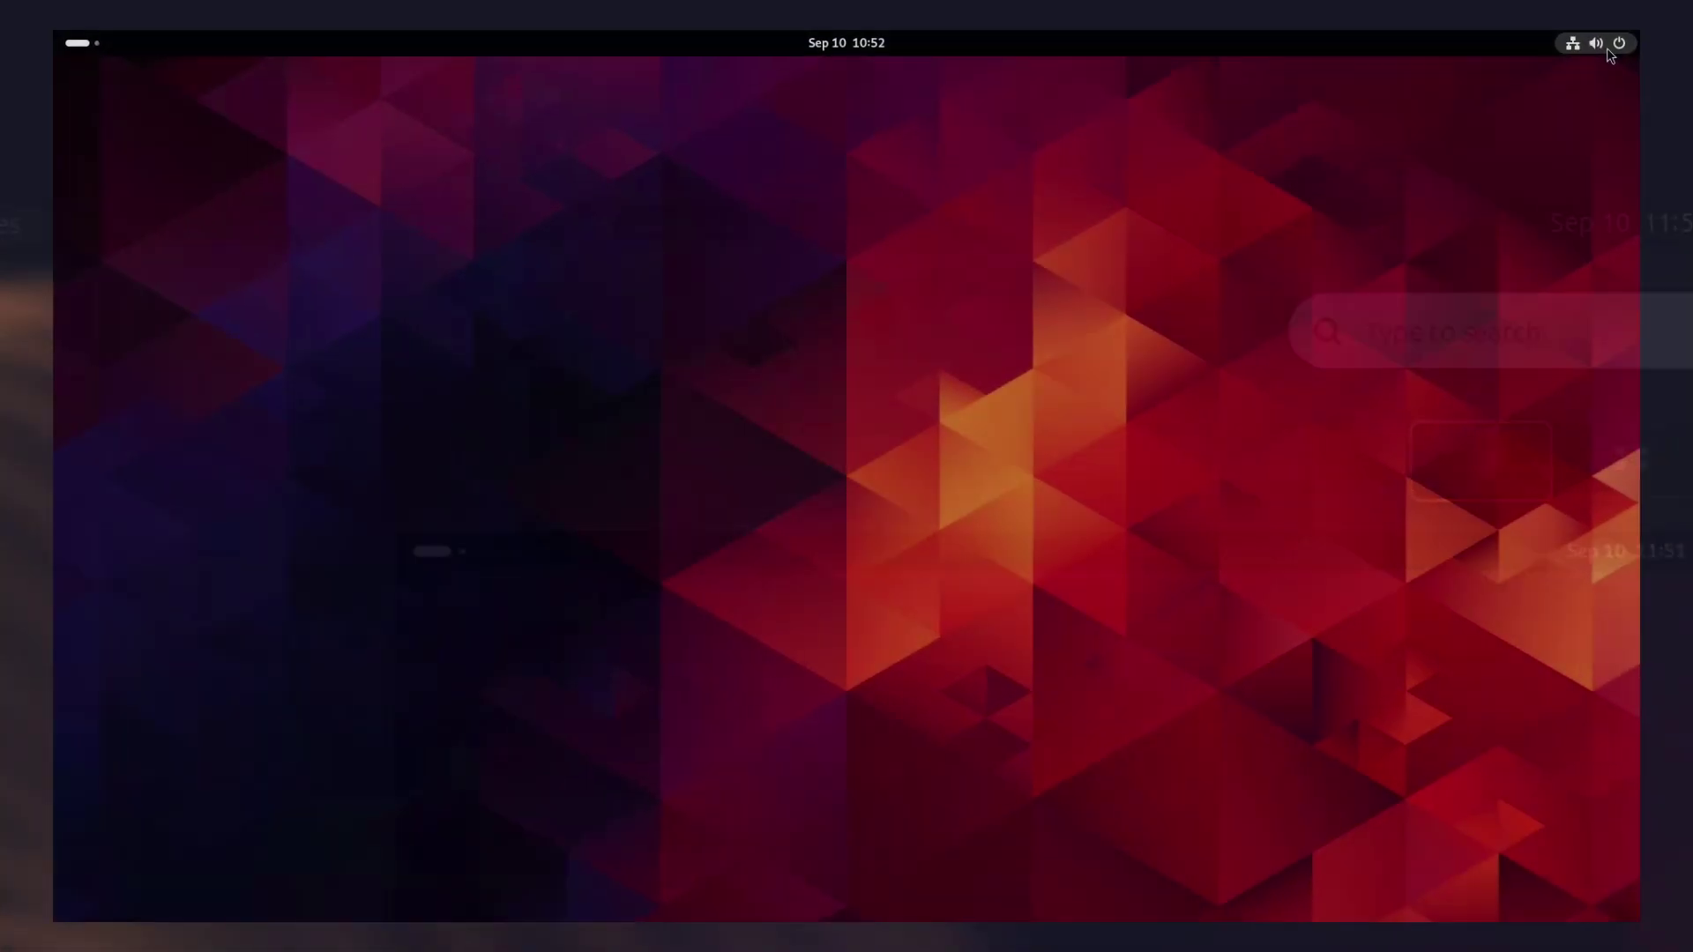
# - Toggle the calendar panel and Quick Settings open and closed to look them over
pyautogui.click(1613, 27)
pyautogui.click(836, 15)
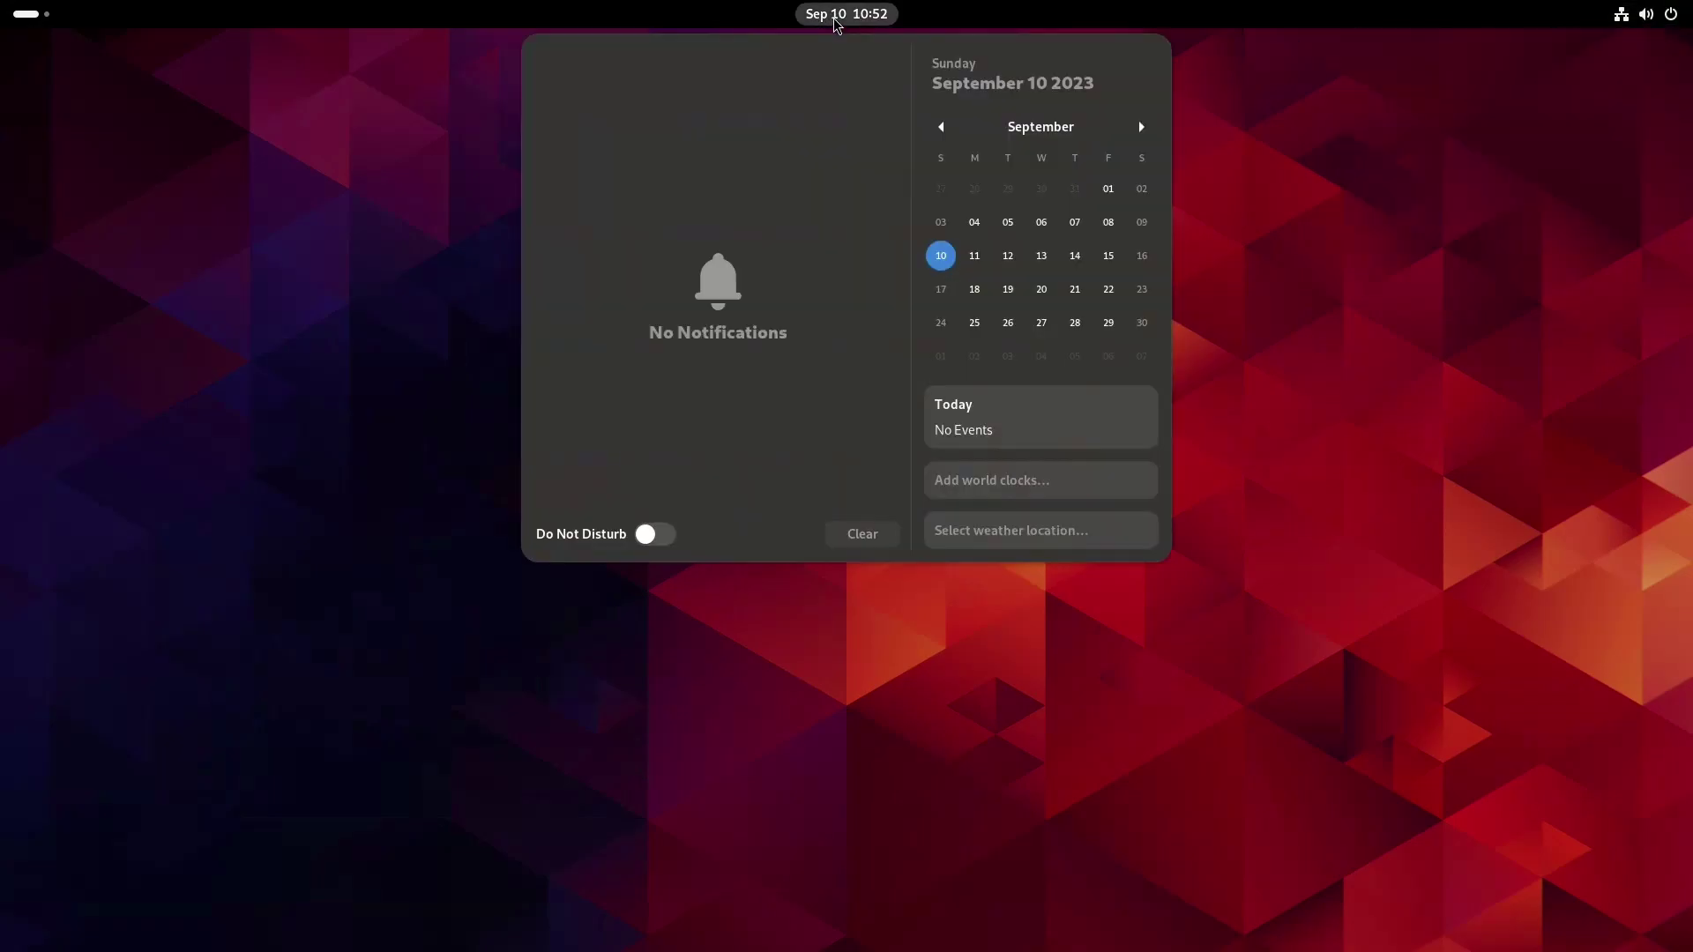
pyautogui.click(835, 16)
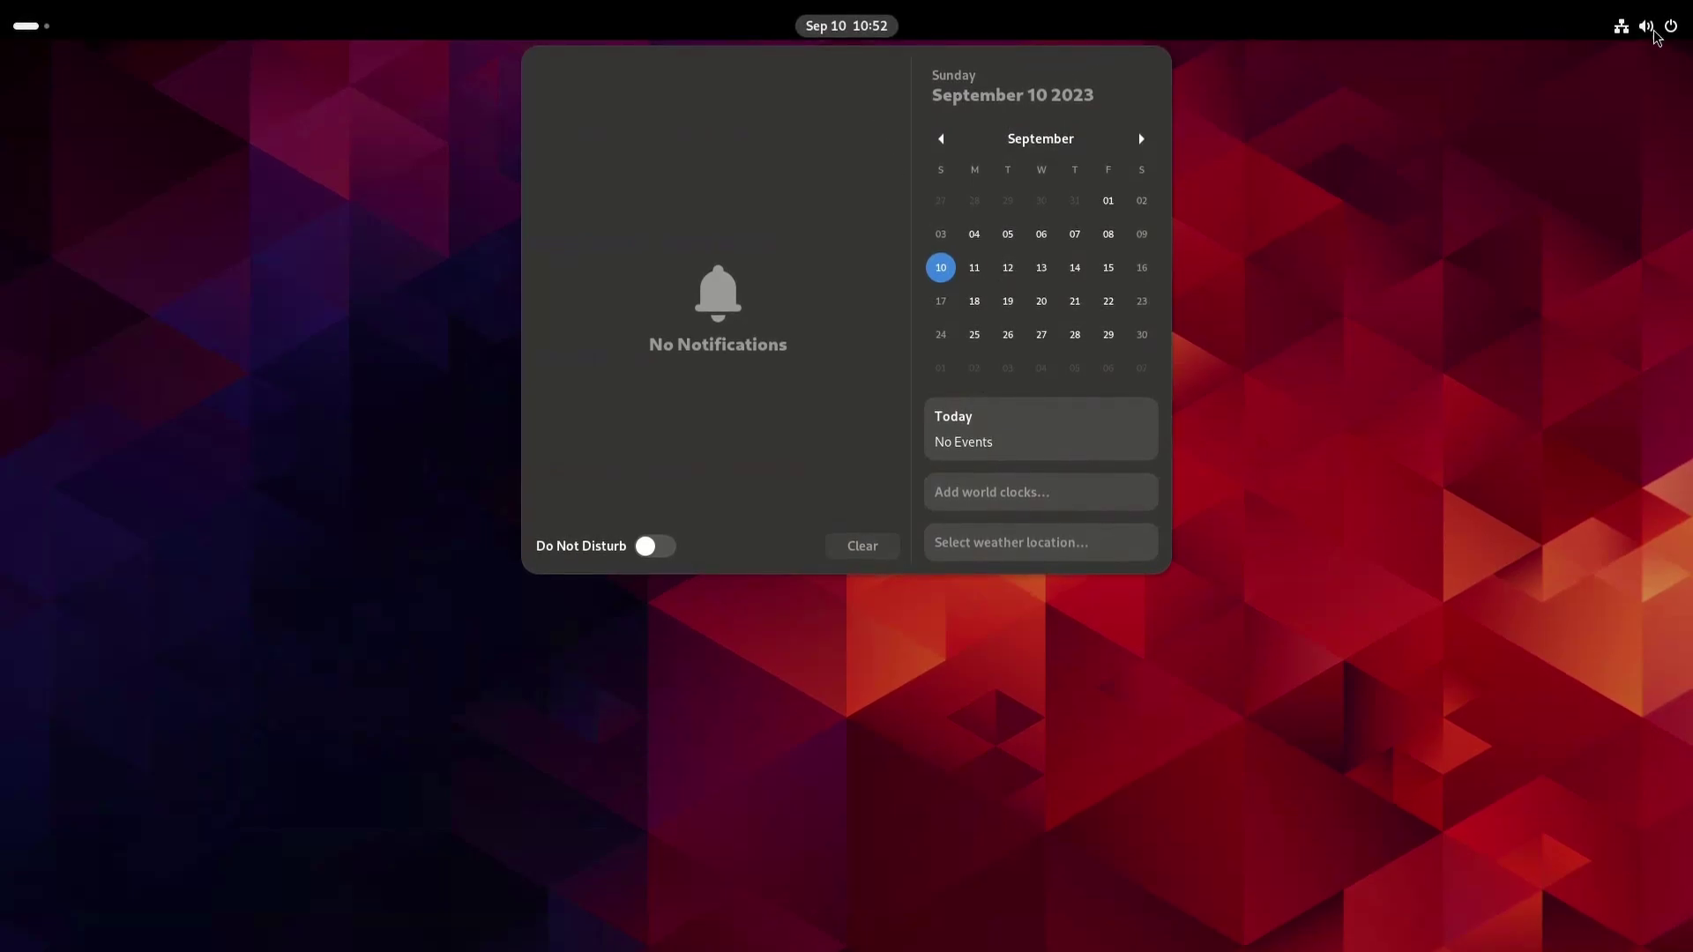
pyautogui.click(1656, 37)
pyautogui.click(1638, 31)
pyautogui.click(1622, 29)
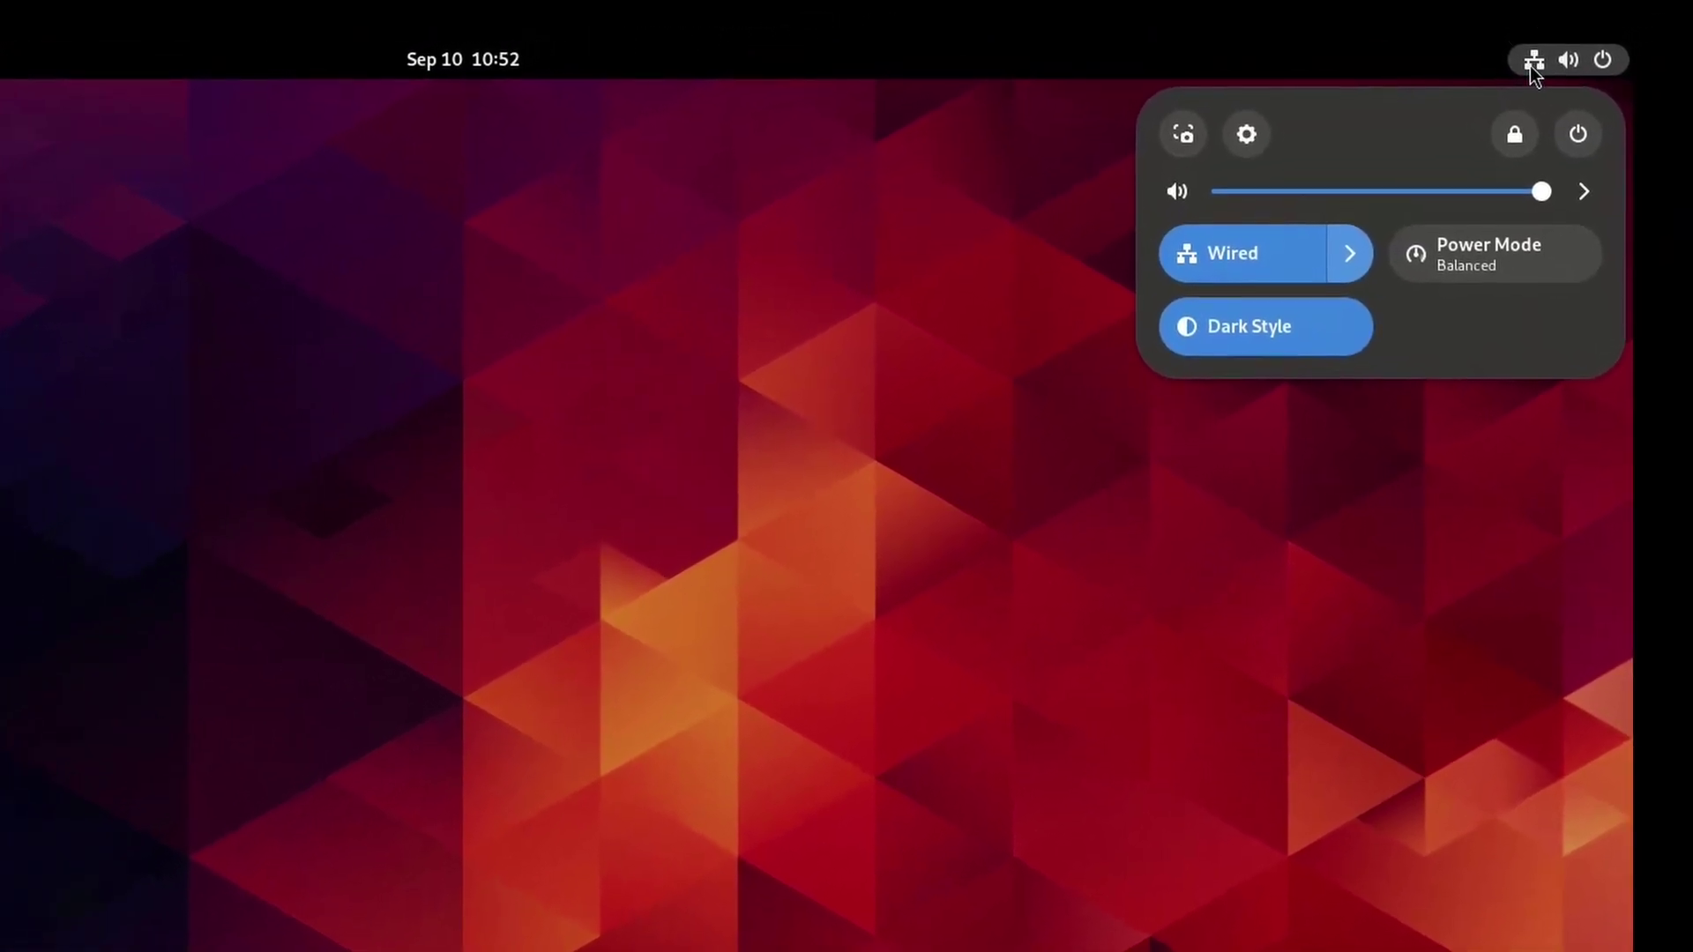
# - In Quick Settings, expand '1 Background App' and stop Amberol
pyautogui.click(510, 72)
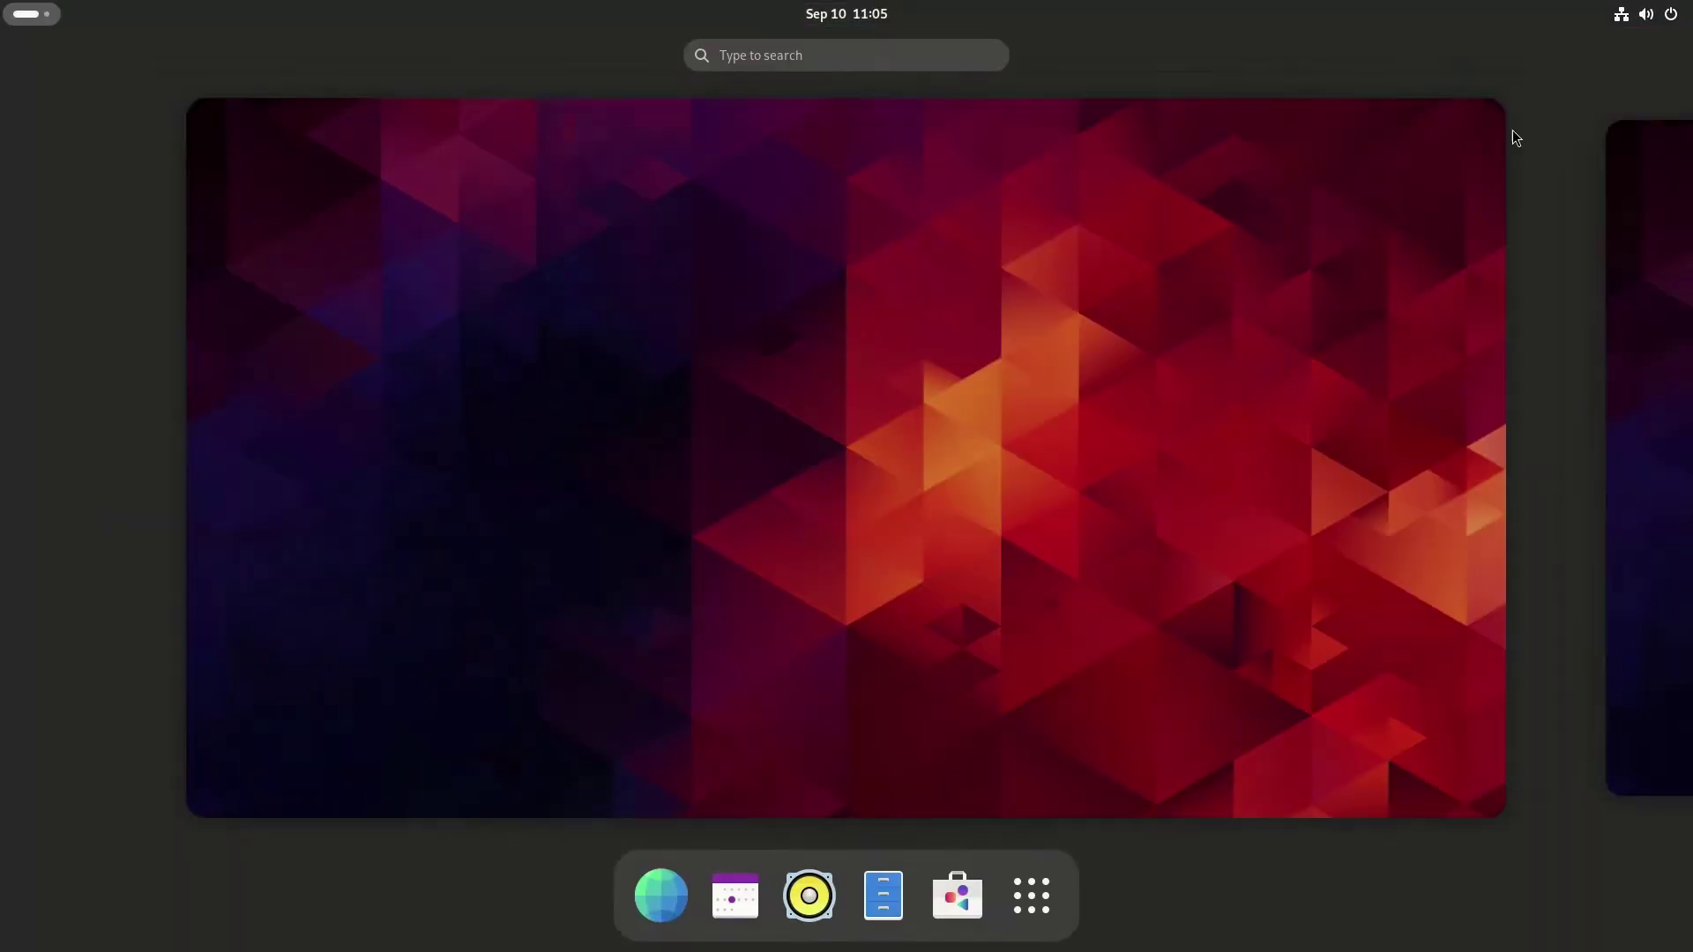
pyautogui.click(1639, 29)
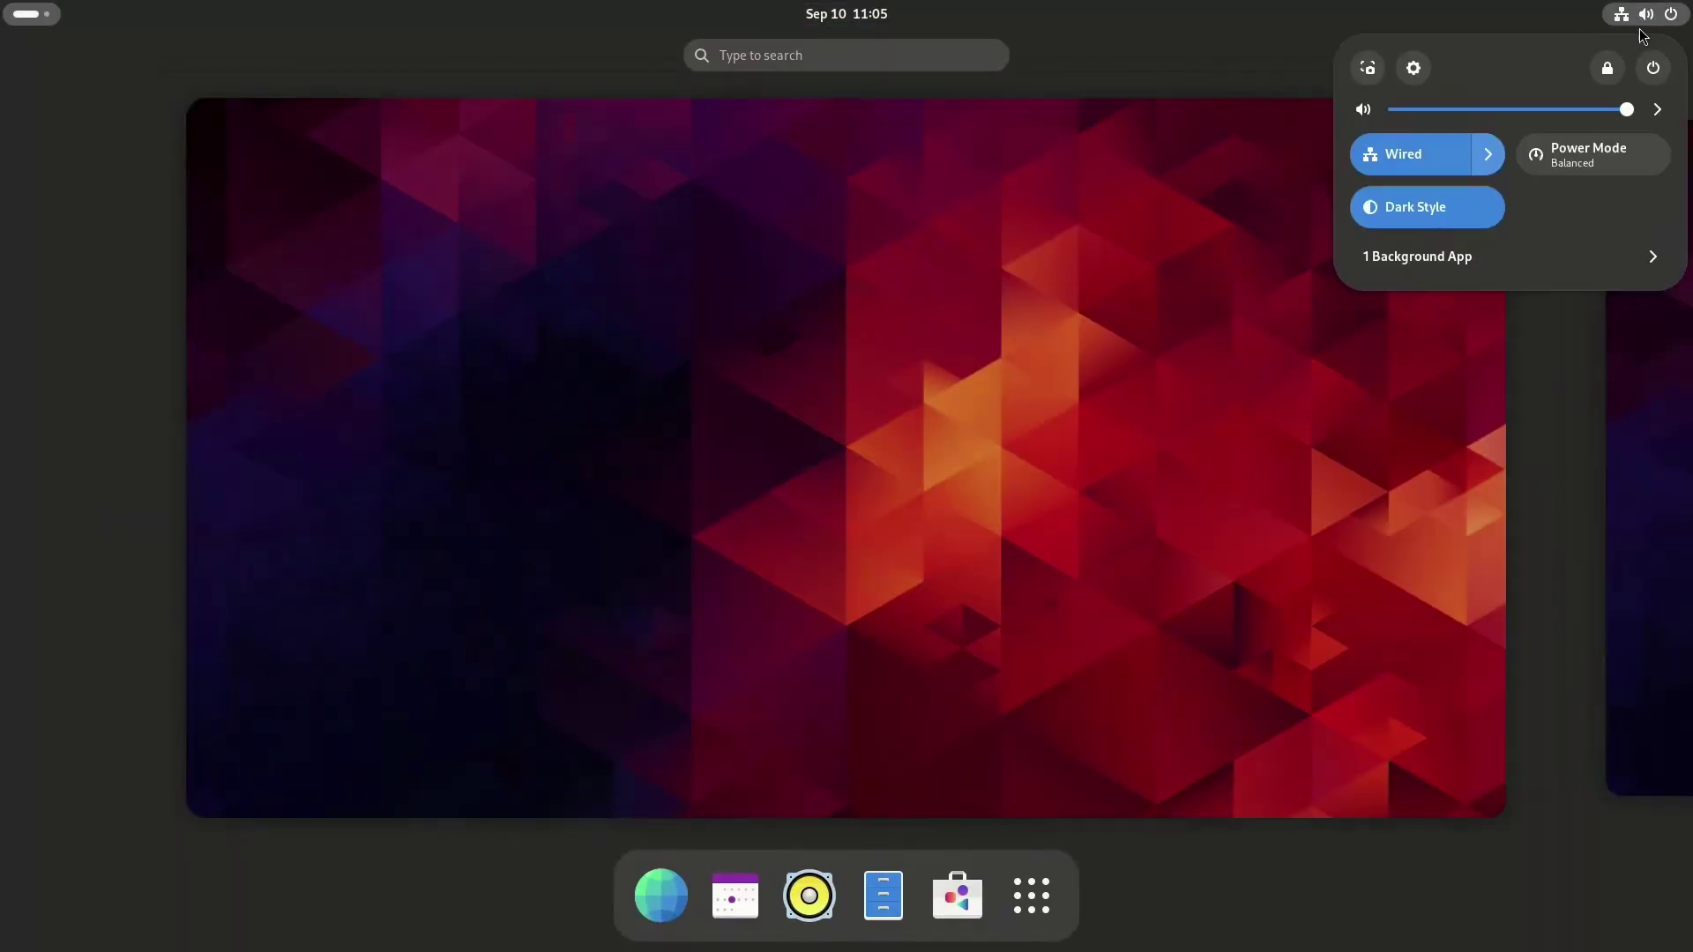
pyautogui.click(1473, 255)
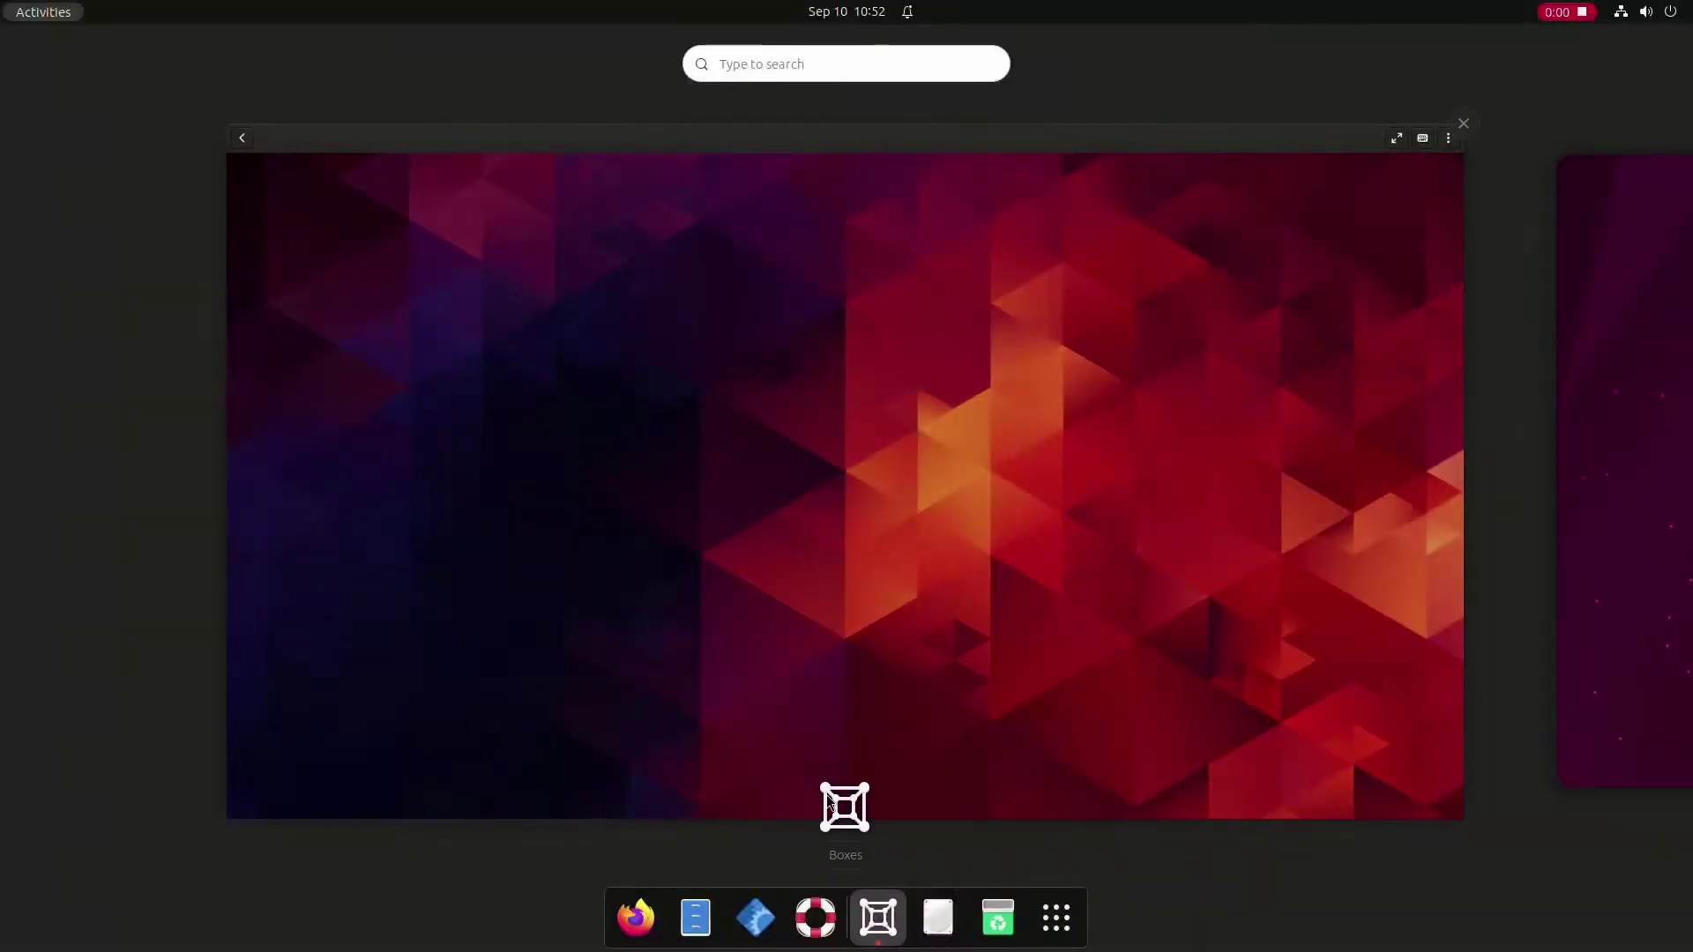
pyautogui.click(827, 795)
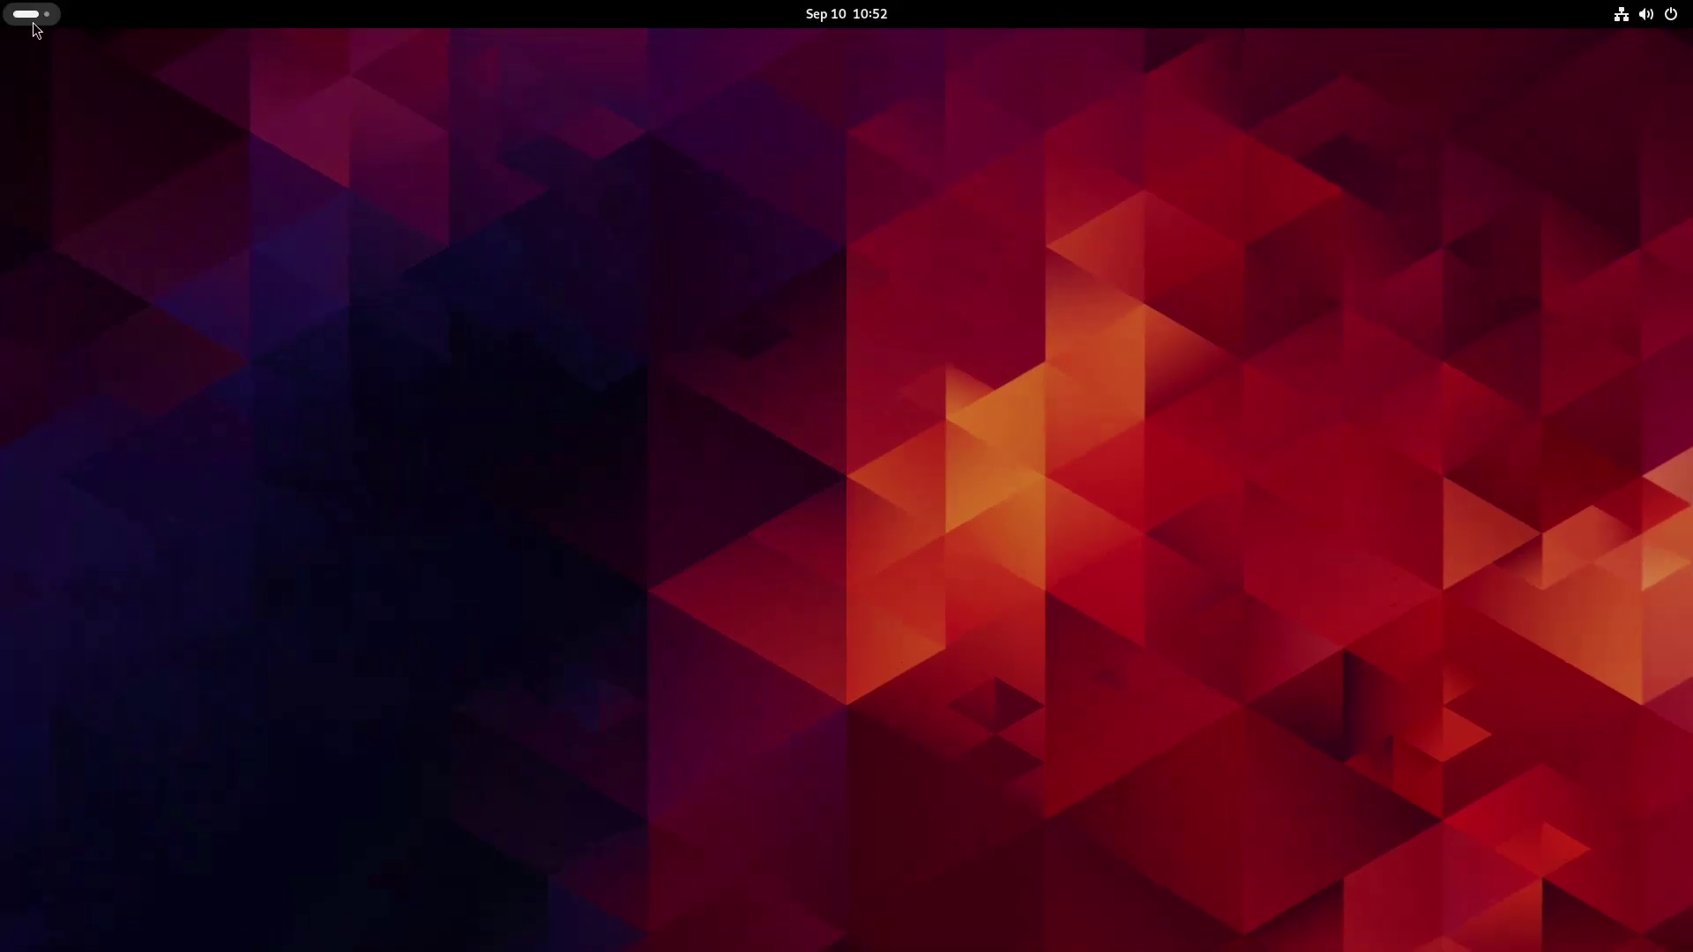
# - View the About Files information from the Files main menu, then close it
pyautogui.click(34, 23)
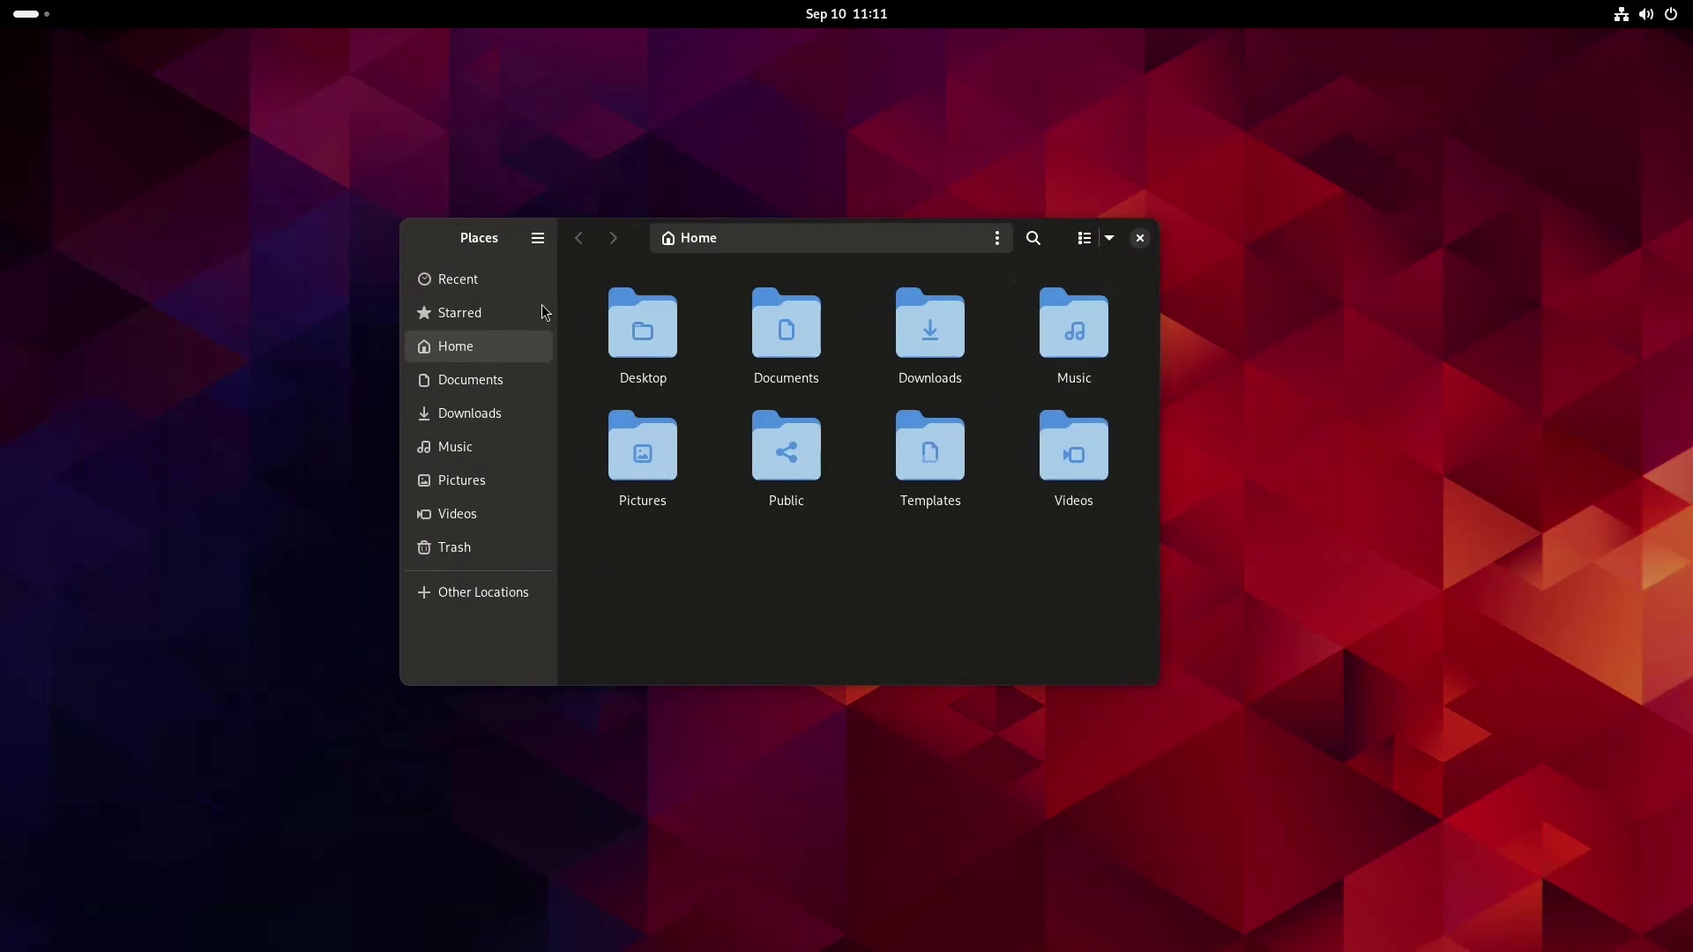
pyautogui.click(535, 239)
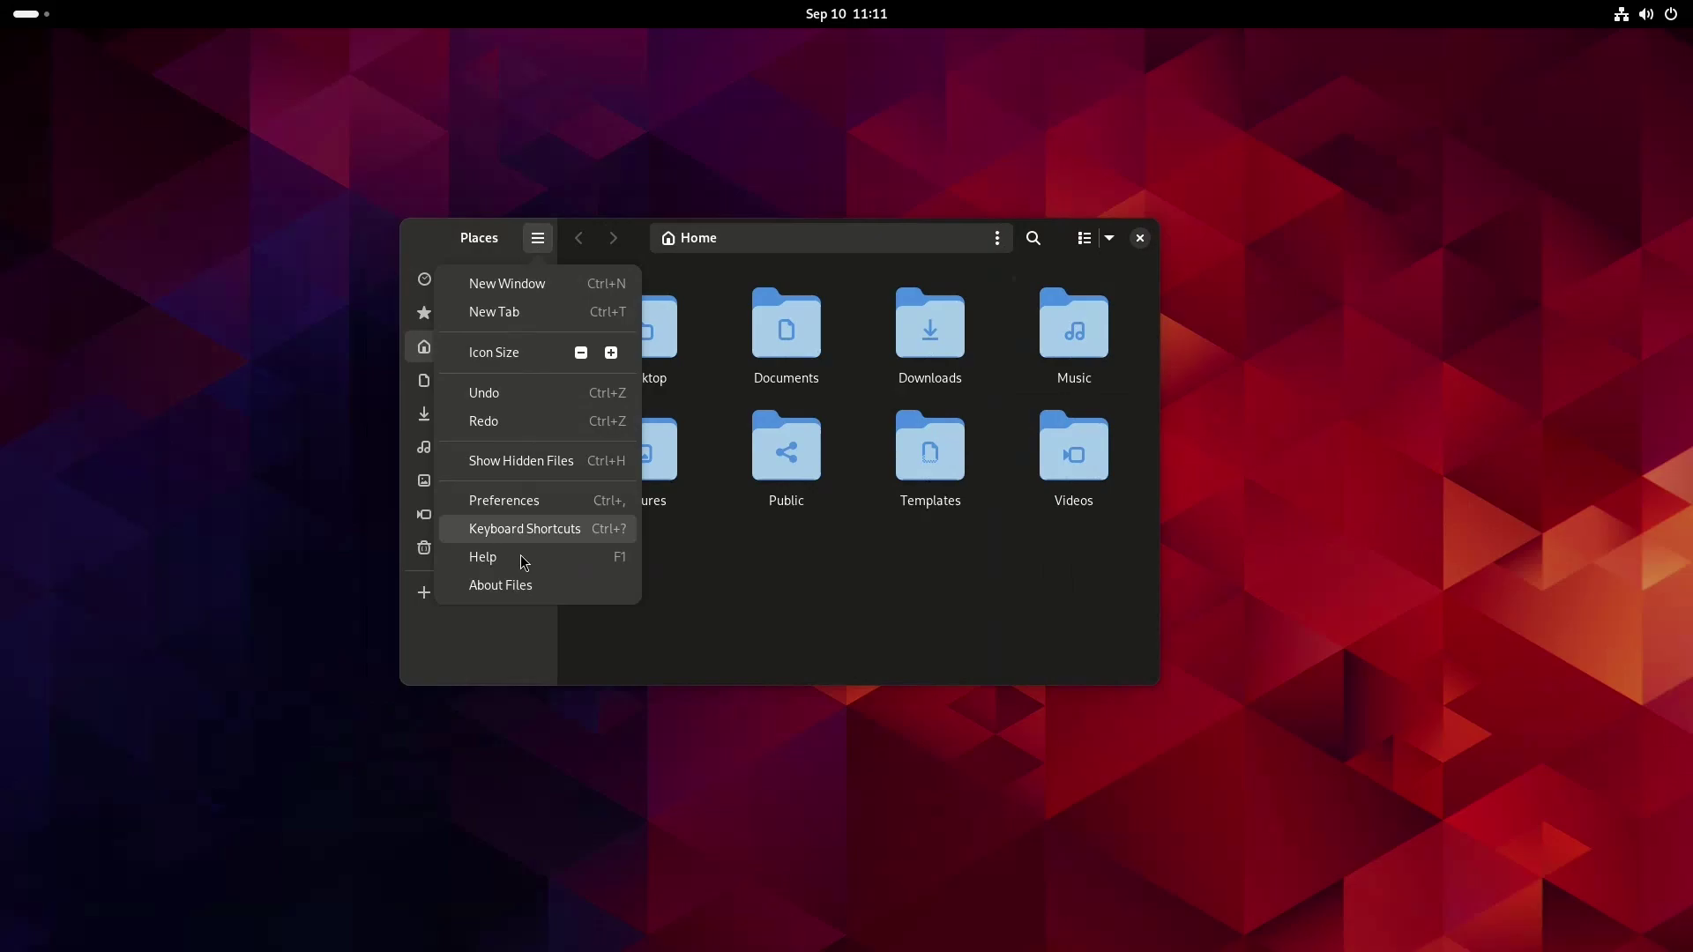
pyautogui.click(527, 595)
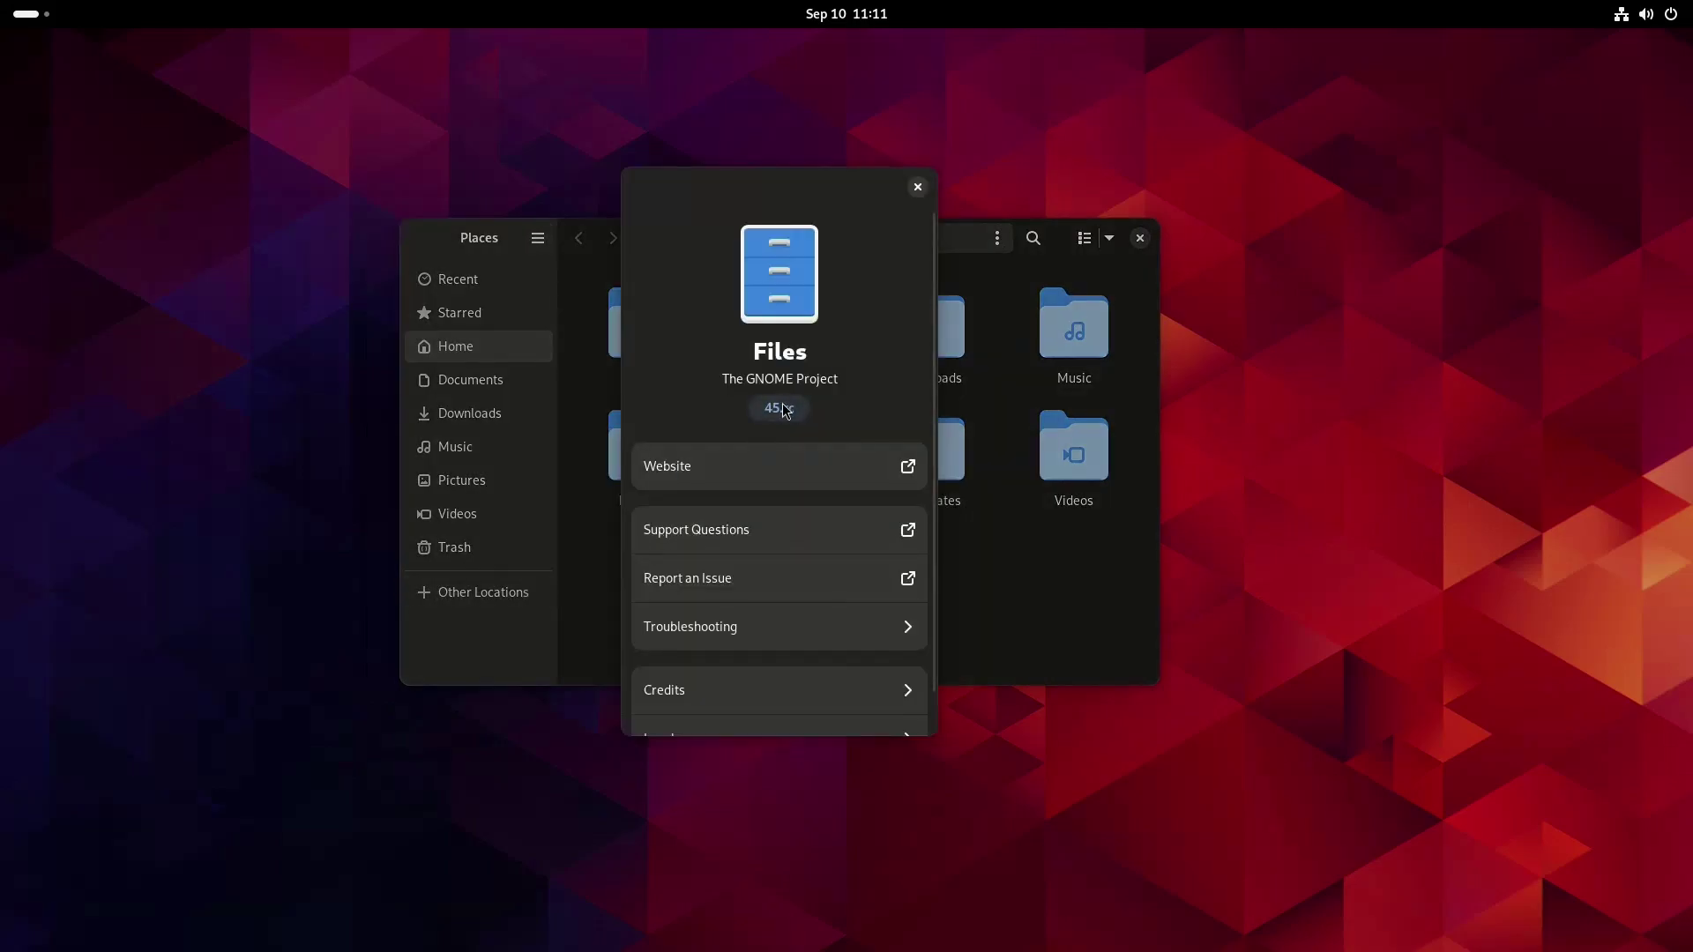
pyautogui.click(918, 186)
pyautogui.click(539, 242)
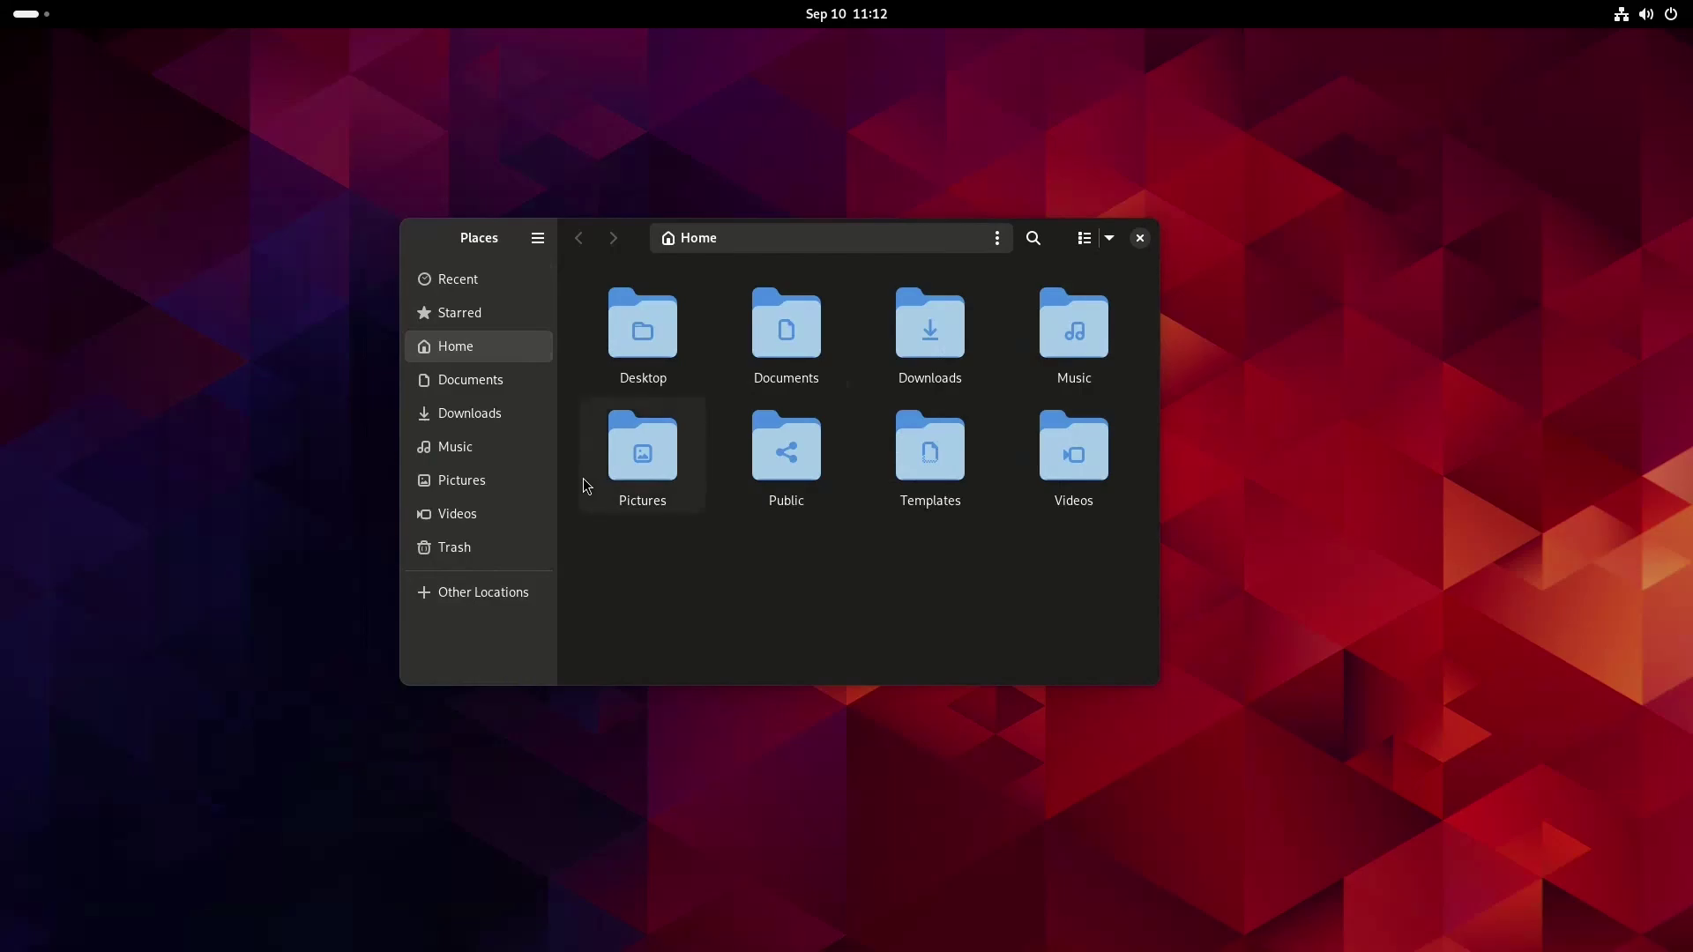
# - Browse Other Locations, Pictures and Music as a list, then search Home for 'never'
pyautogui.moveTo(1101, 9)
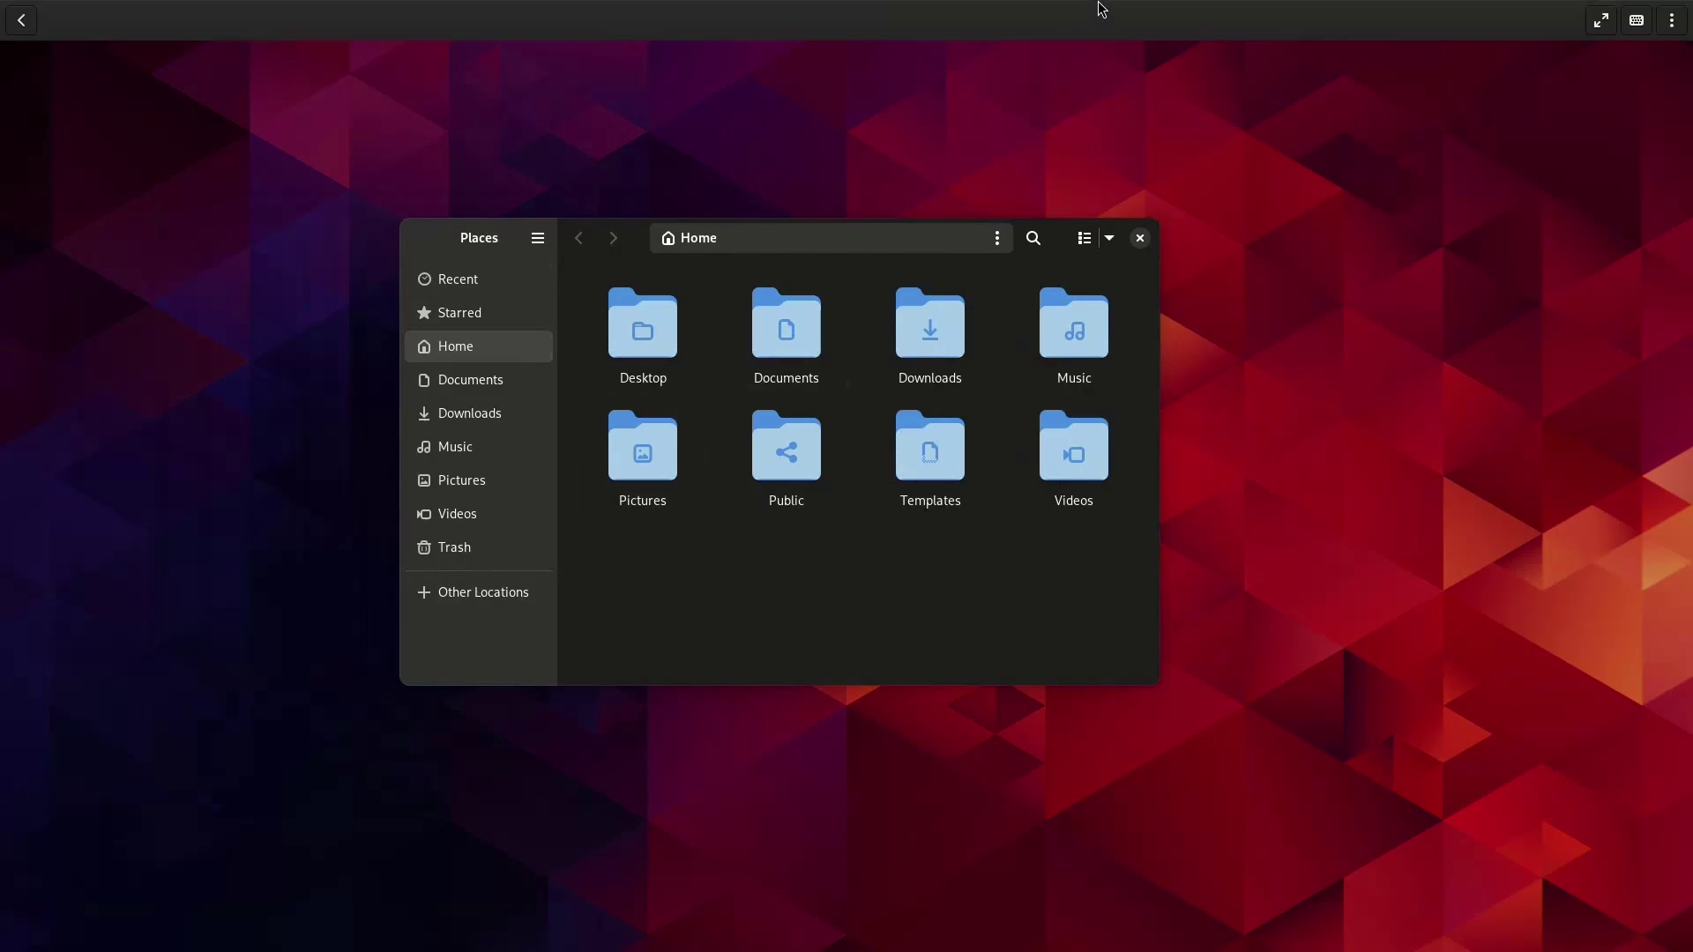
pyautogui.click(1601, 20)
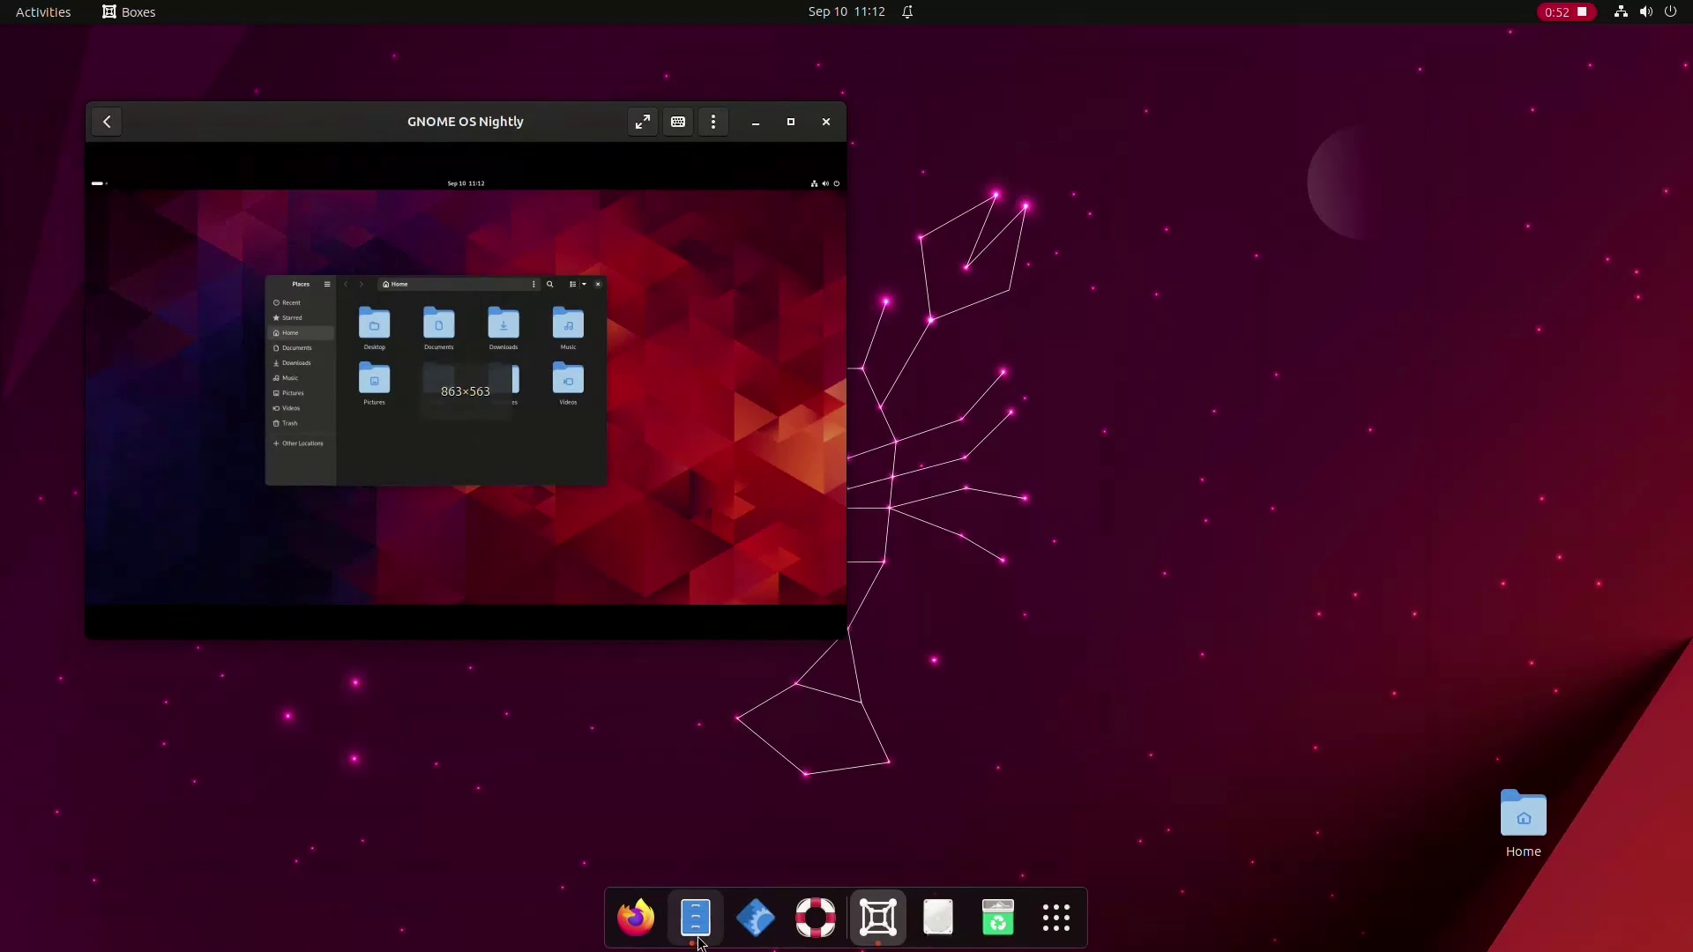
pyautogui.click(698, 940)
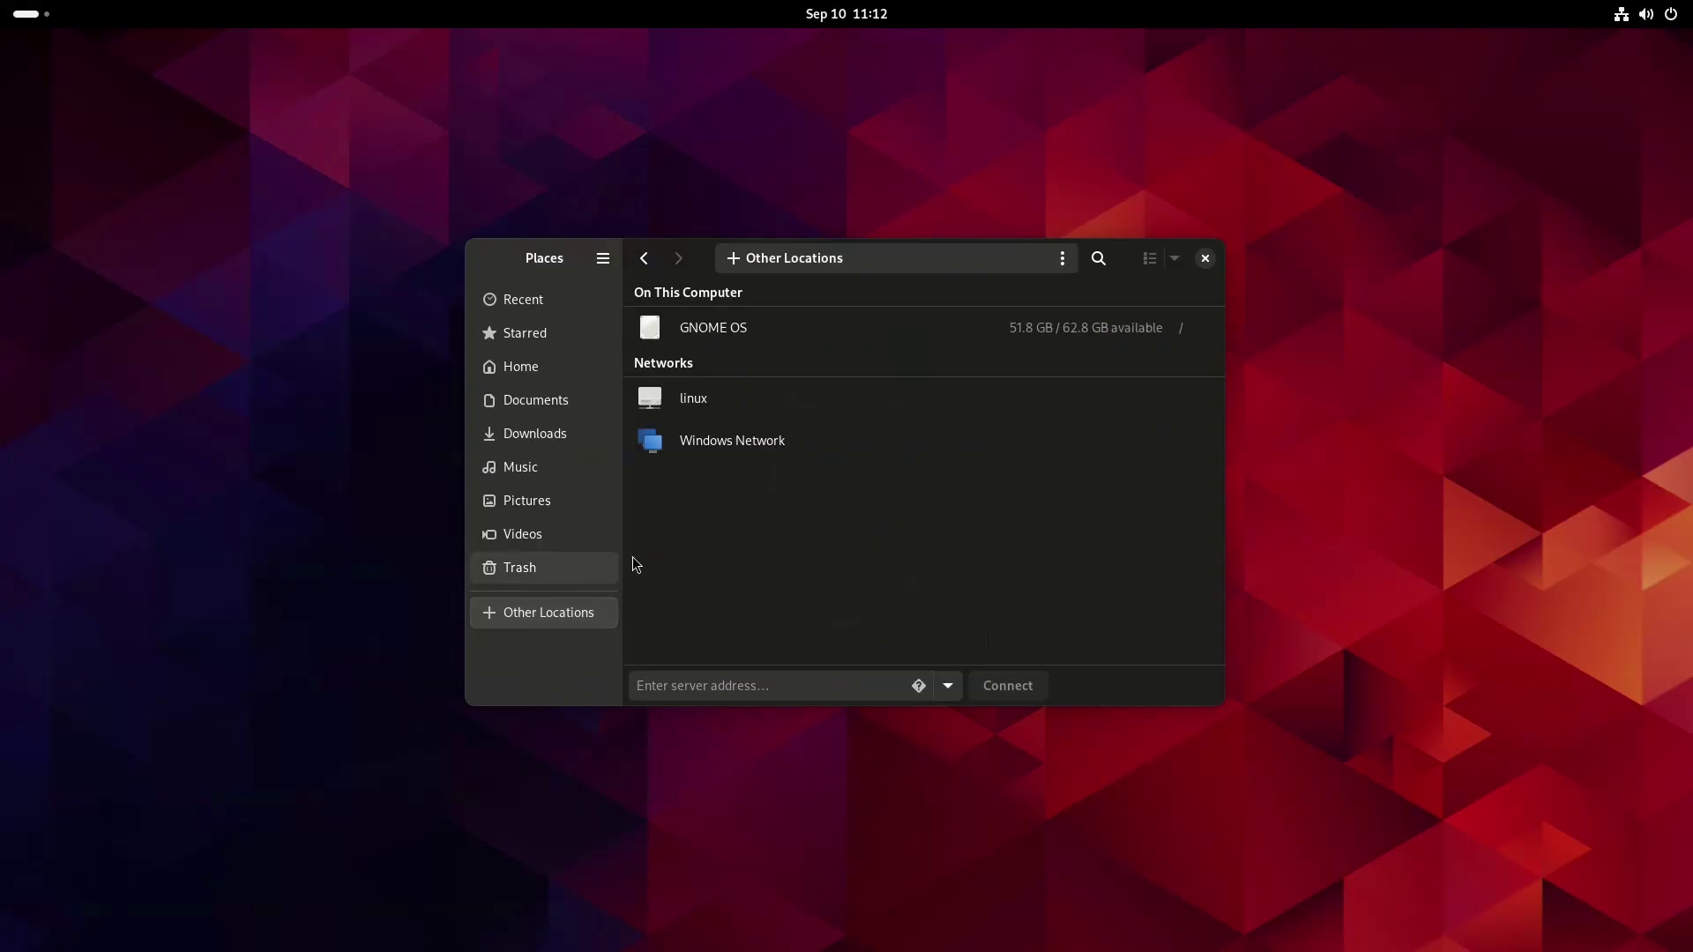
pyautogui.click(756, 335)
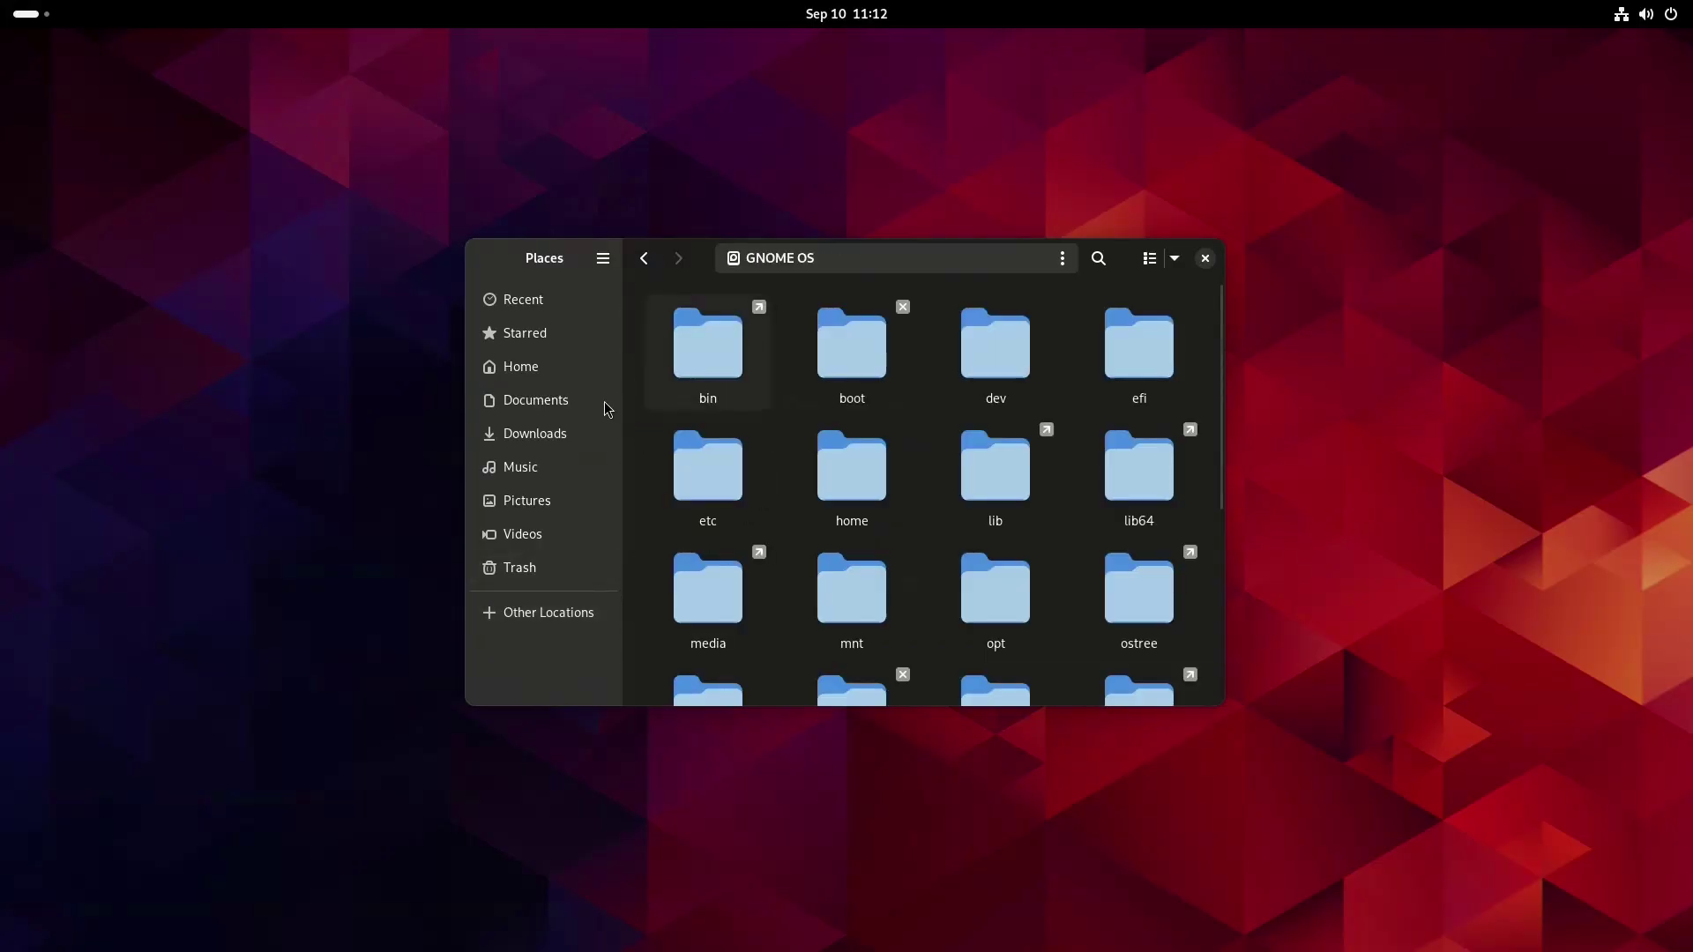
pyautogui.click(540, 509)
pyautogui.click(529, 467)
pyautogui.click(1150, 258)
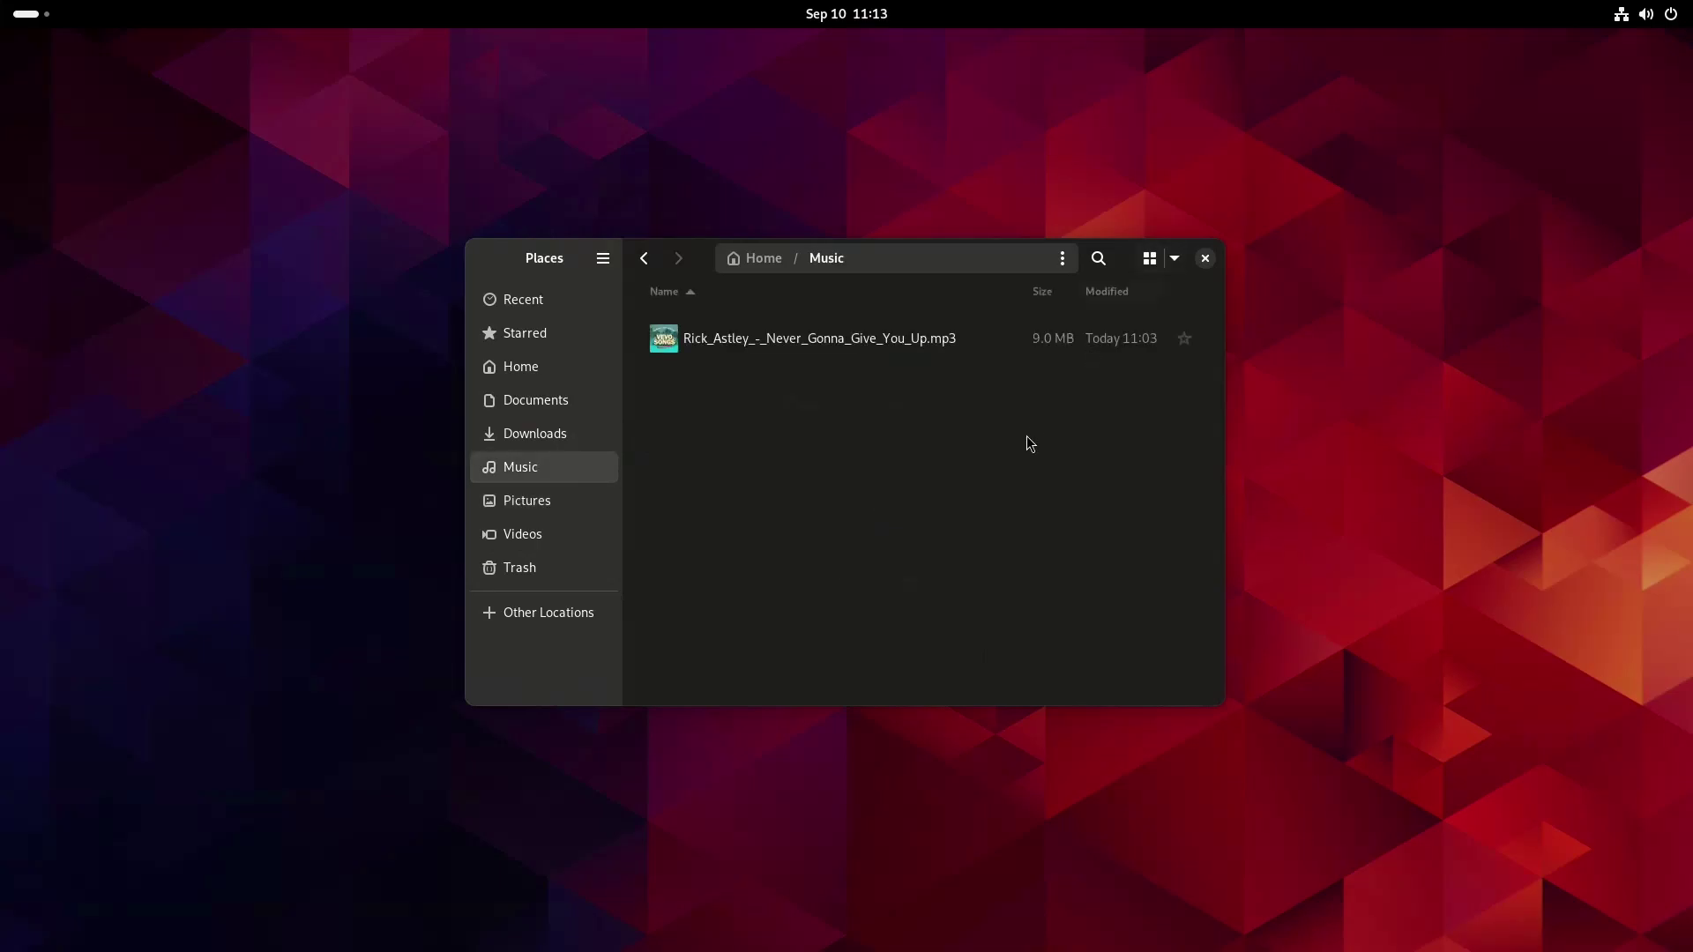
pyautogui.click(1099, 258)
pyautogui.write('never')
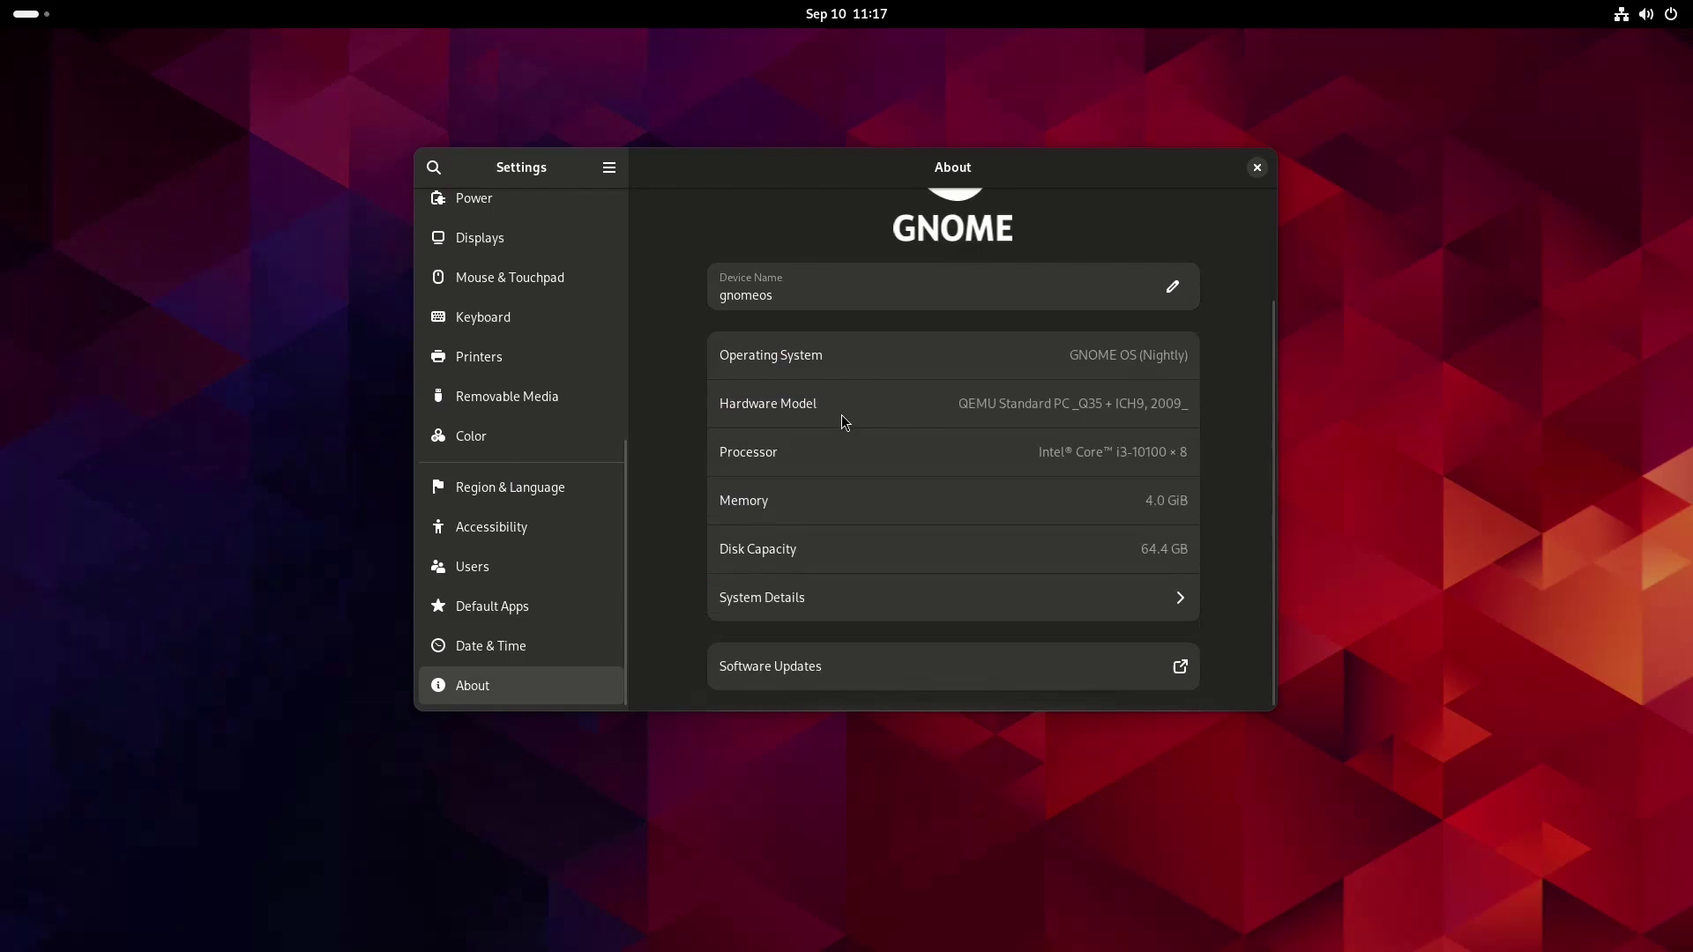
# - Reach the Privacy page, look into Screen Lock, and return to Privacy
pyautogui.scroll(3, 841, 414)
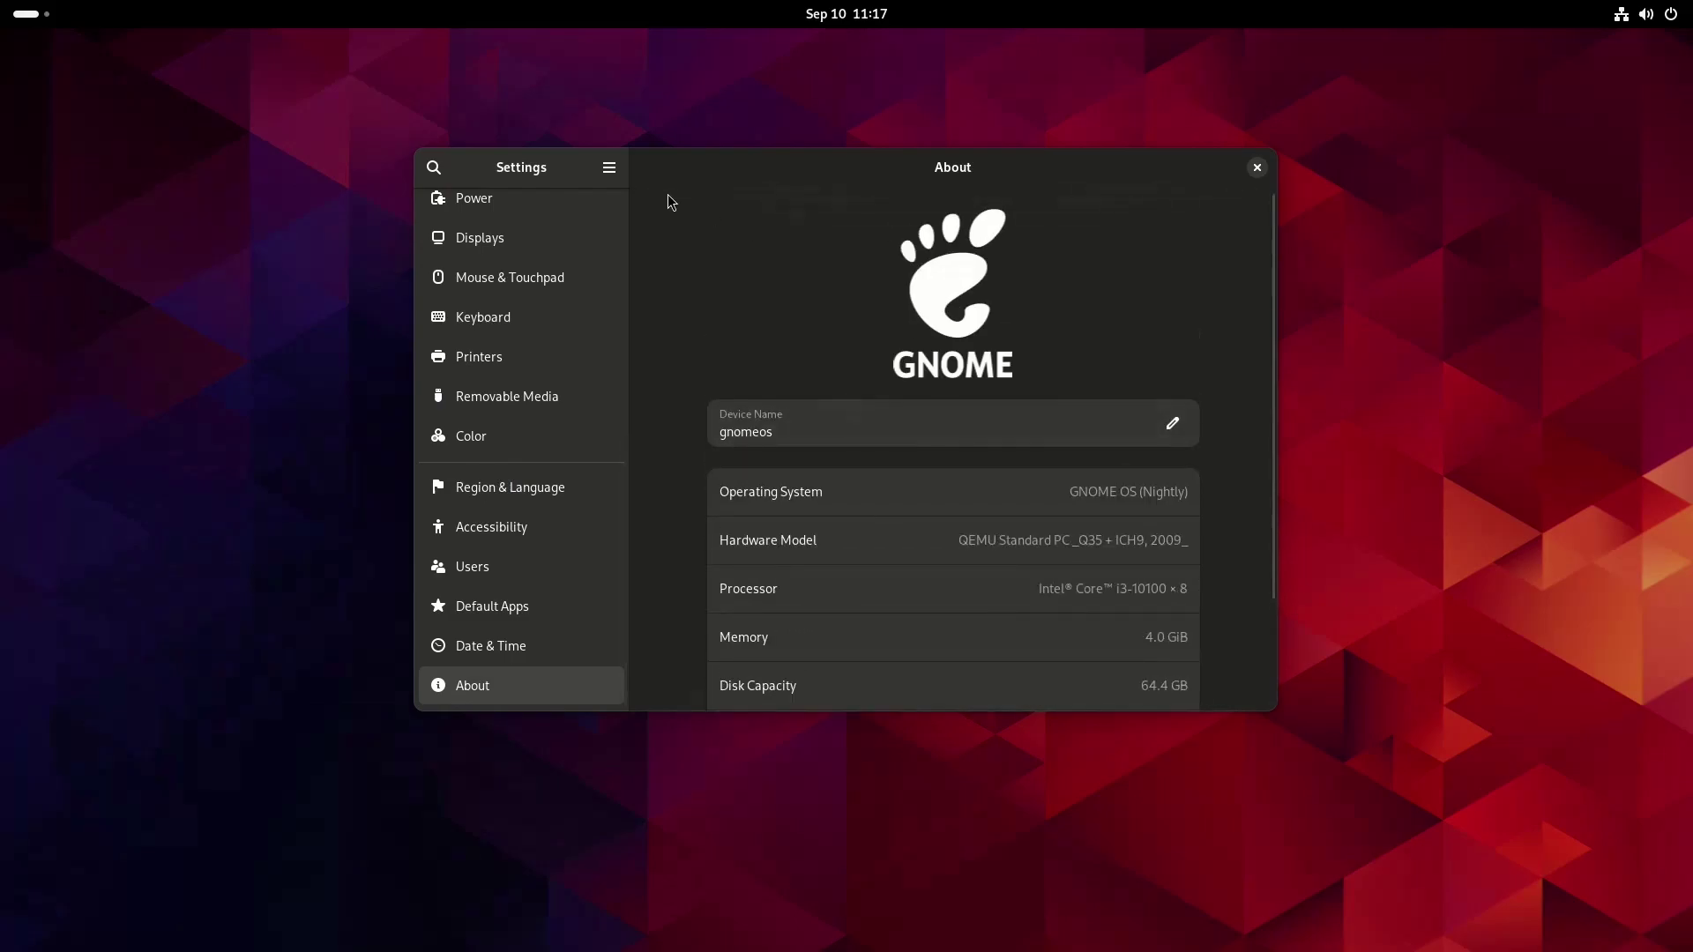
pyautogui.click(610, 168)
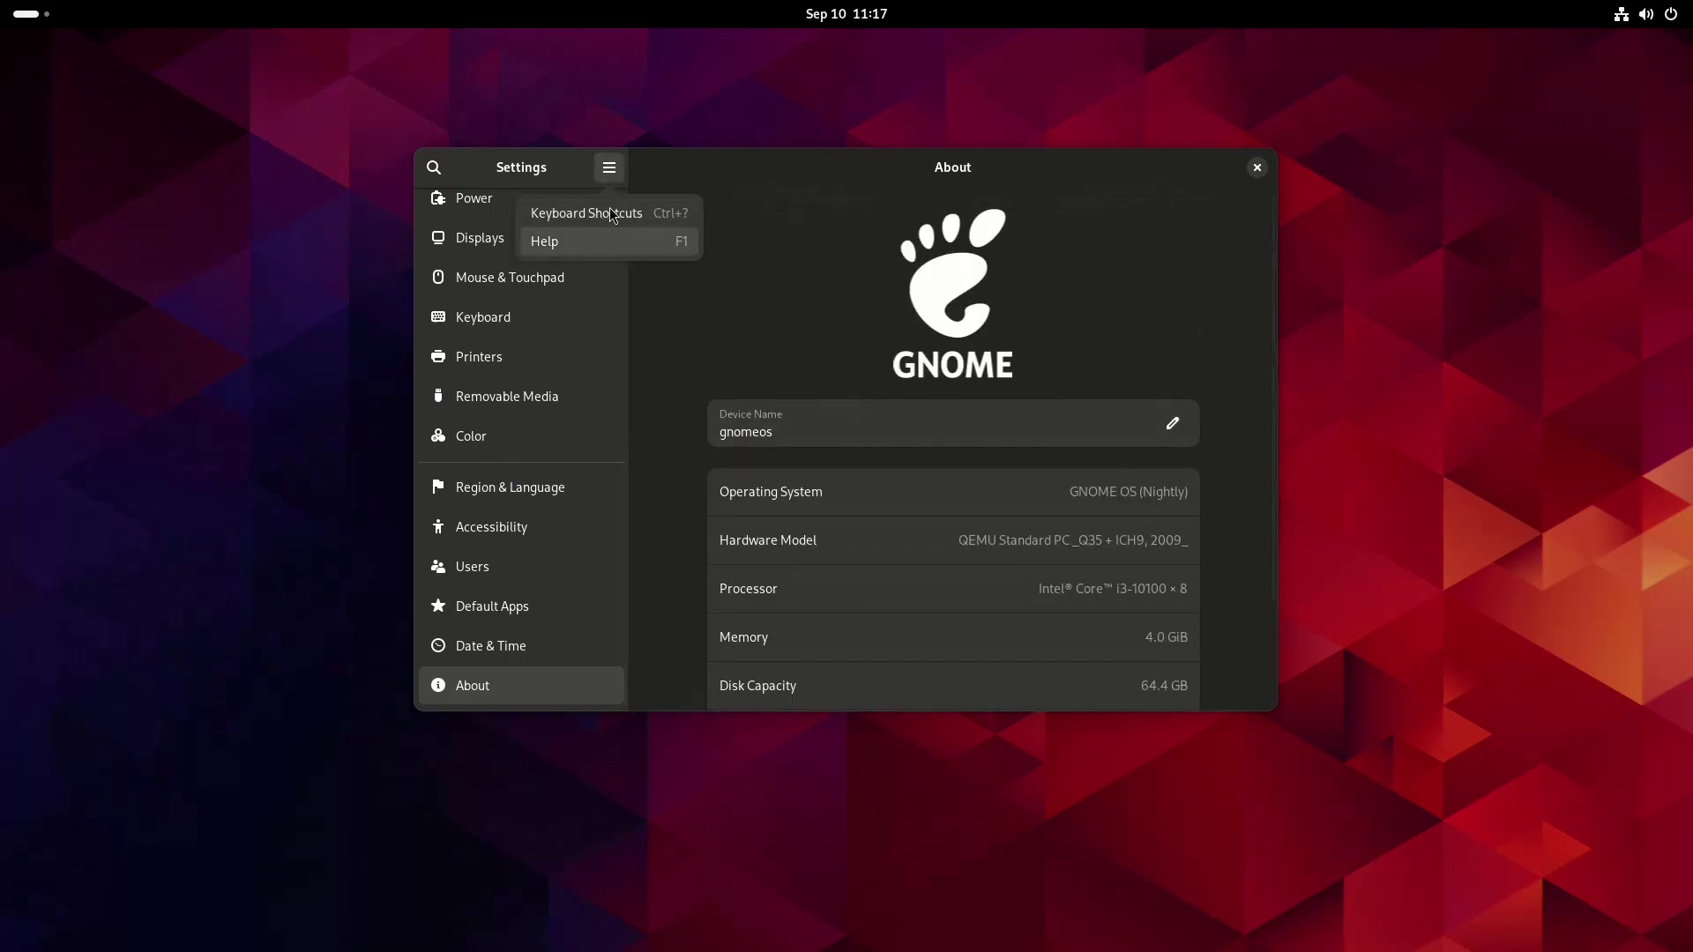
pyautogui.click(785, 340)
pyautogui.scroll(10, 532, 447)
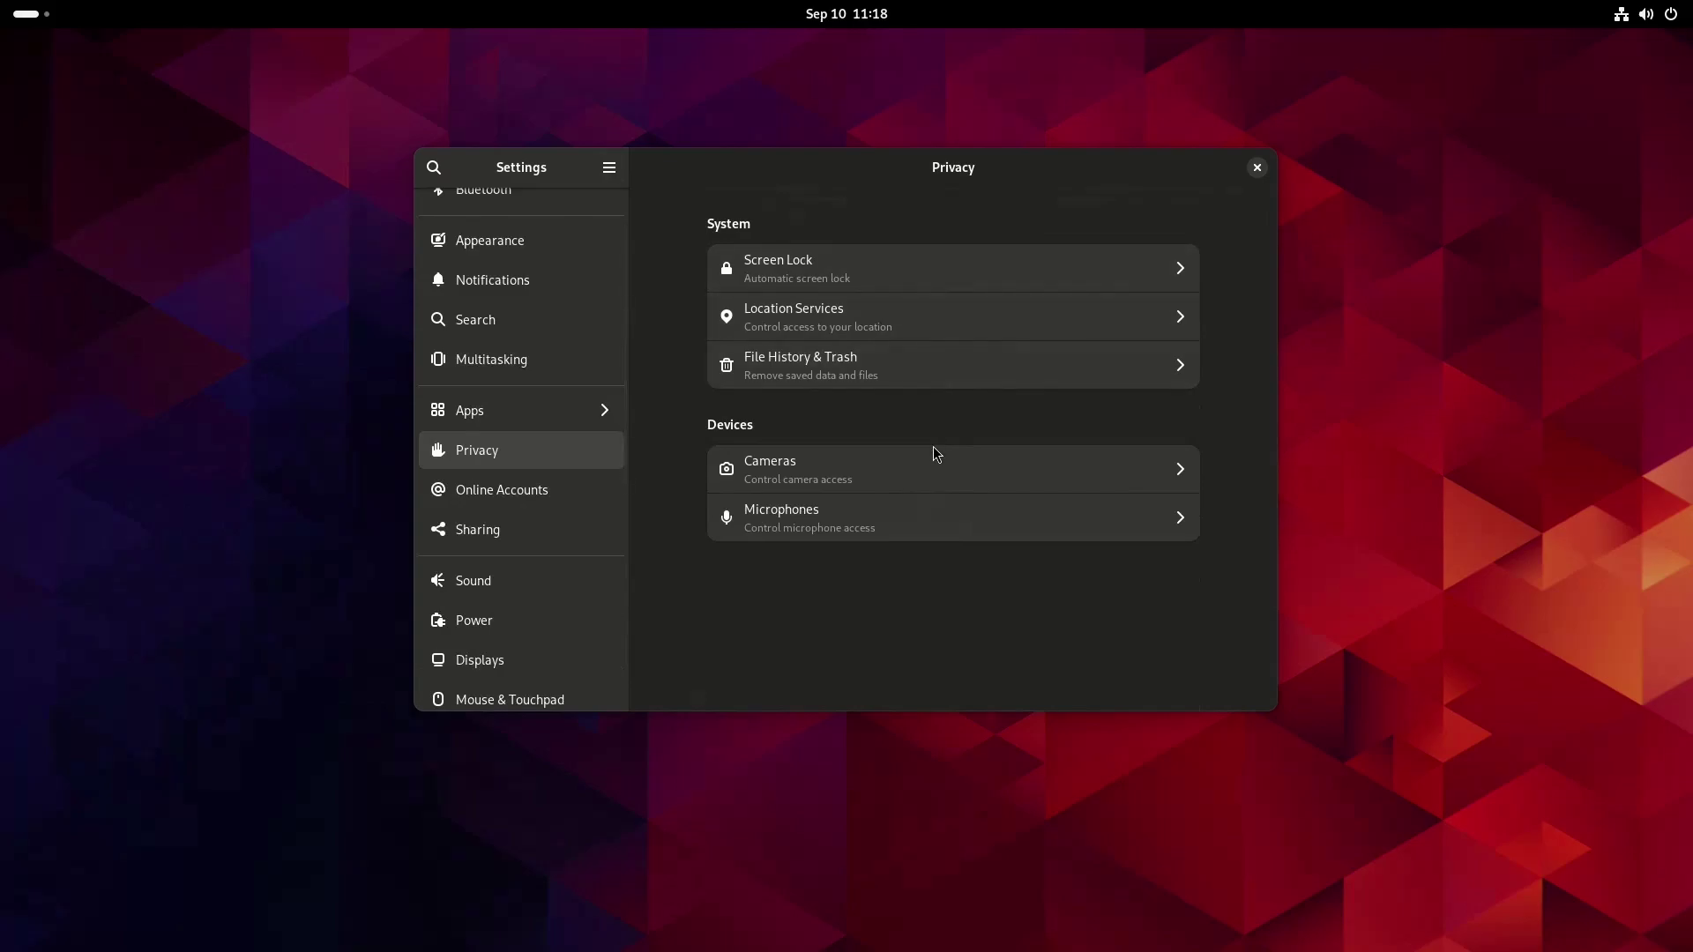
pyautogui.click(940, 283)
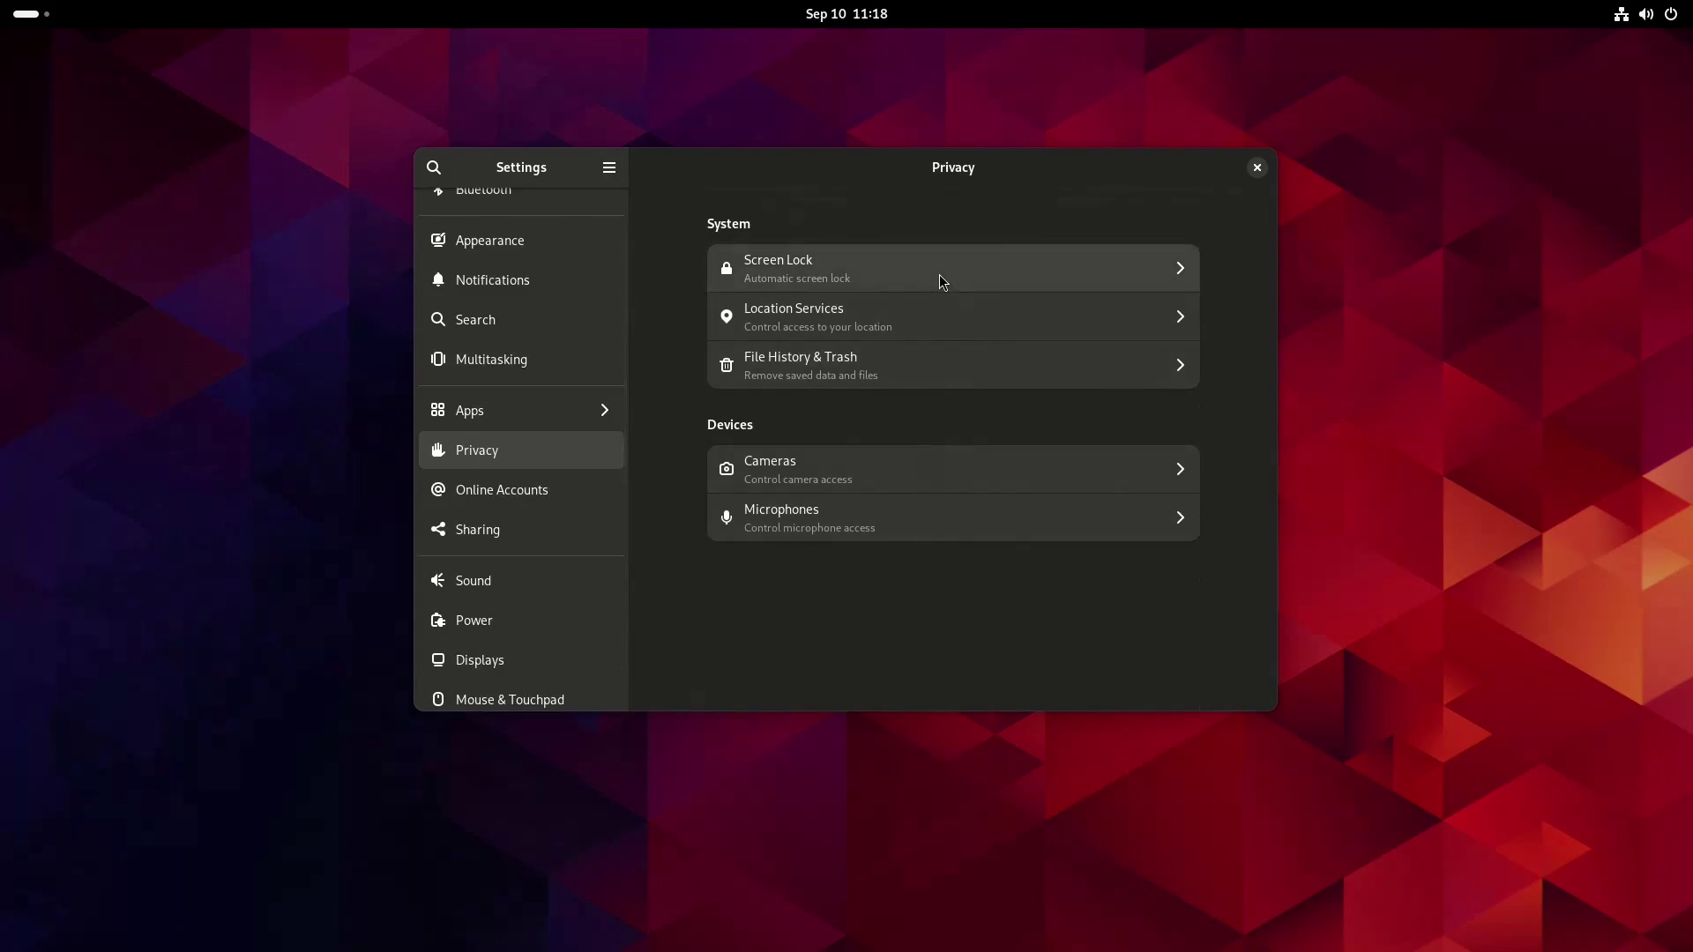
pyautogui.click(650, 167)
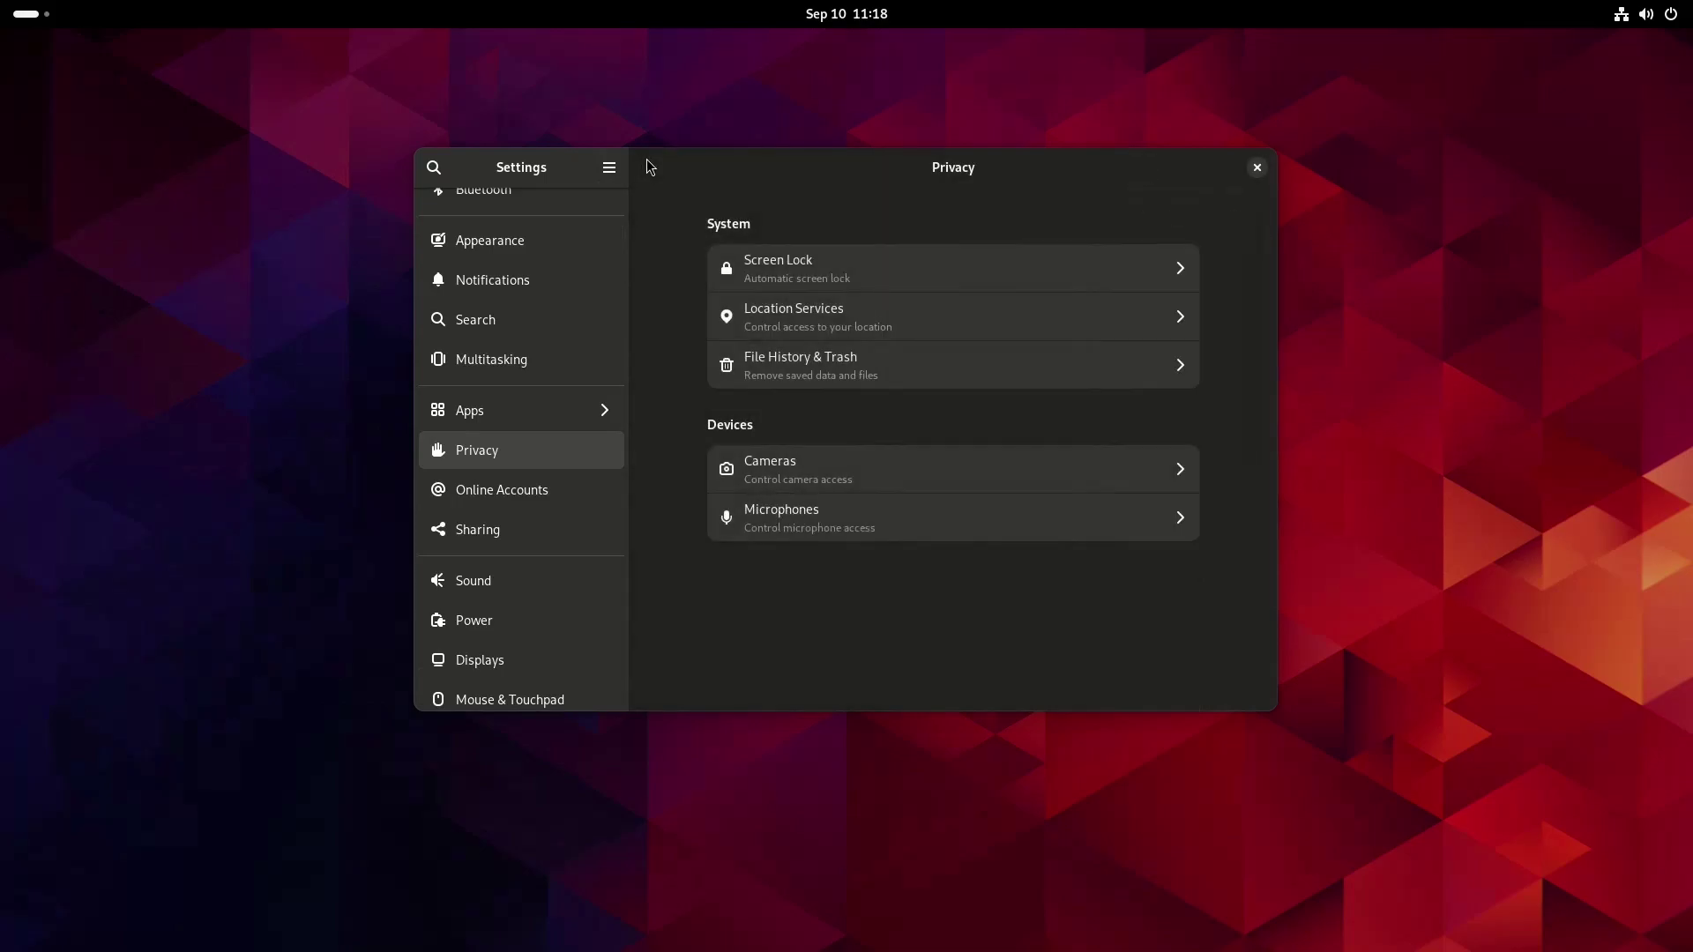
# - Exit Boxes fullscreen and place the host Settings window beside the virtual machine
pyautogui.moveTo(1247, 15)
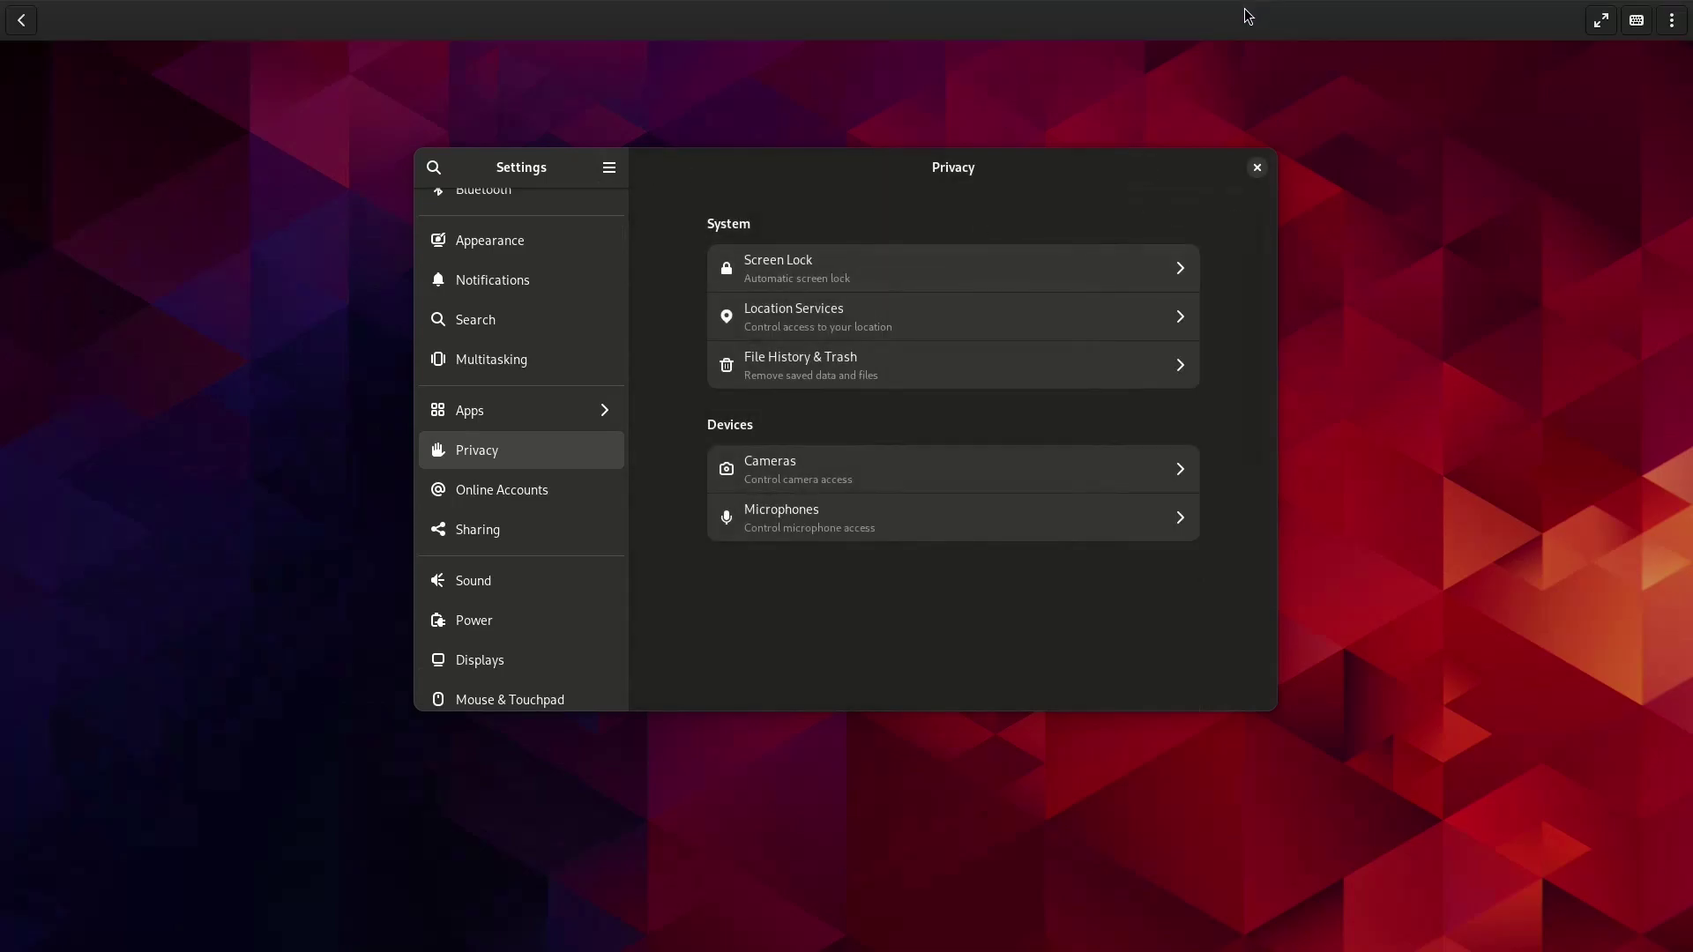
pyautogui.click(1600, 20)
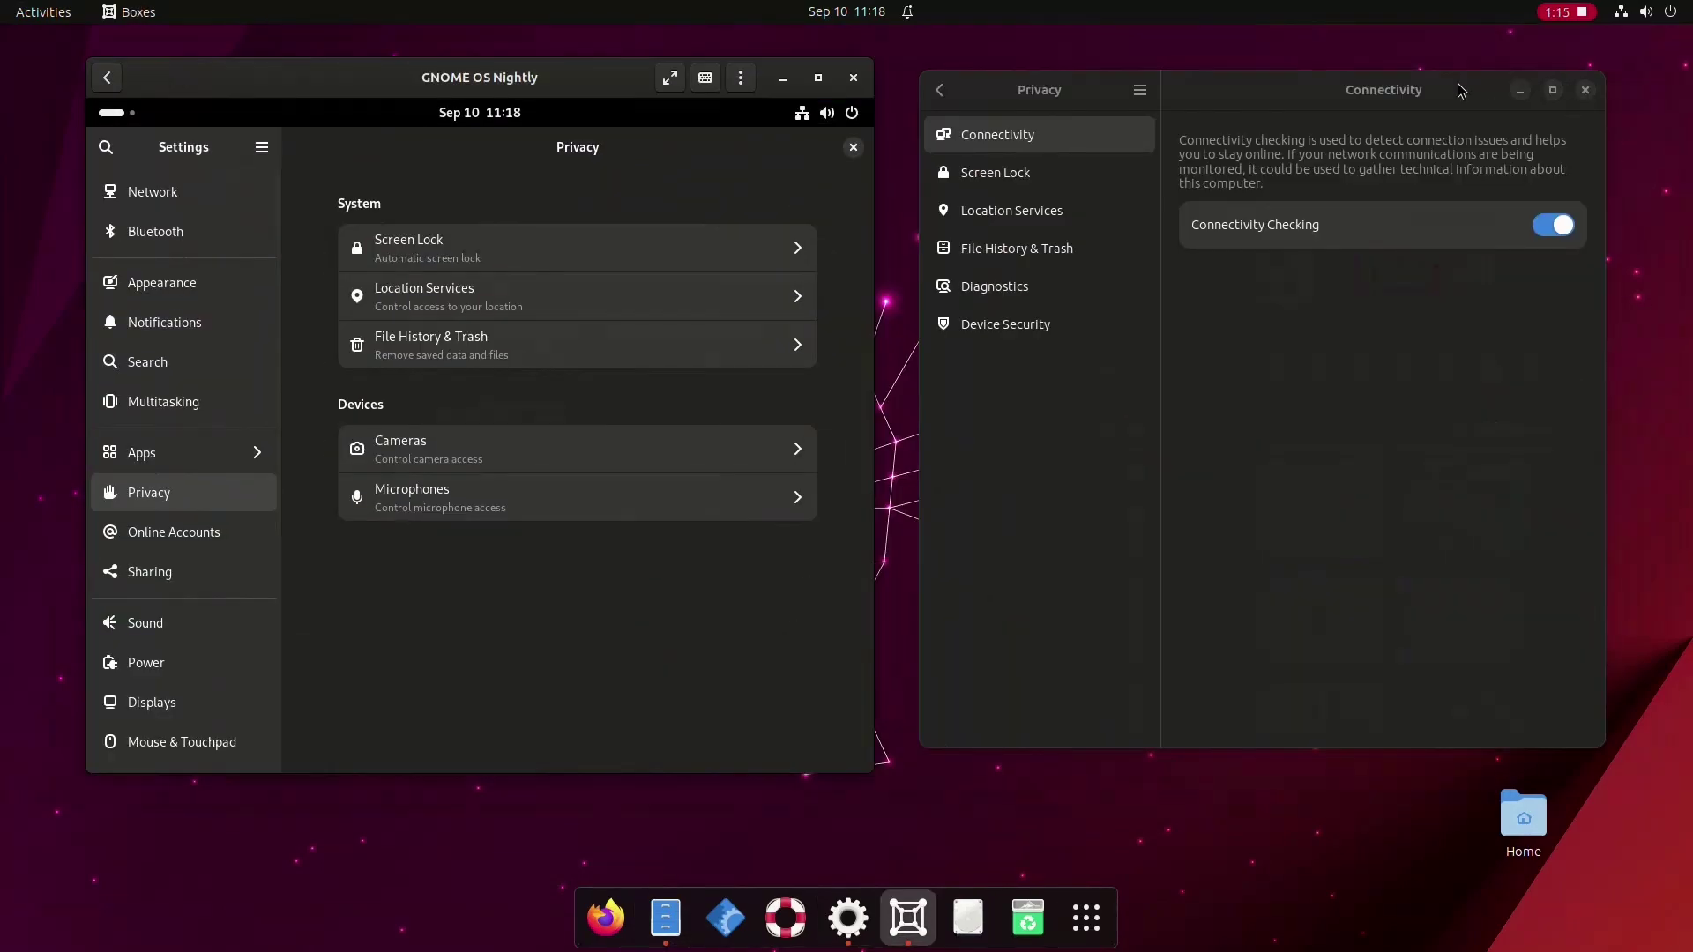
pyautogui.click(1446, 95)
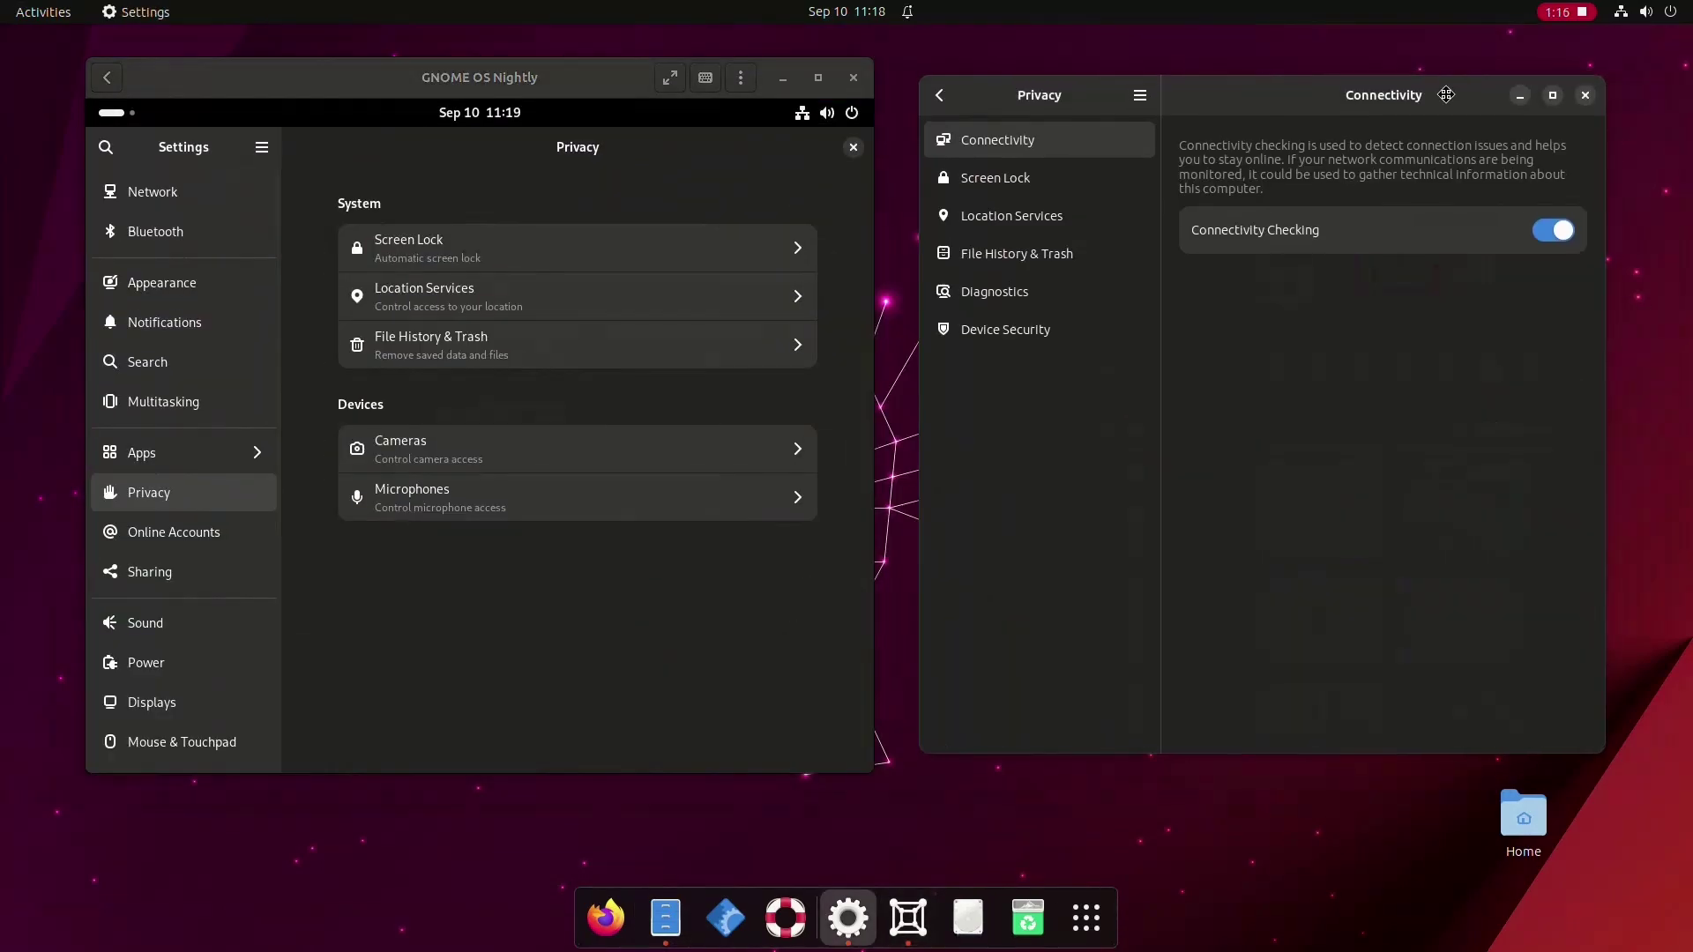
pyautogui.moveTo(1446, 94); pyautogui.dragTo(1429, 112)
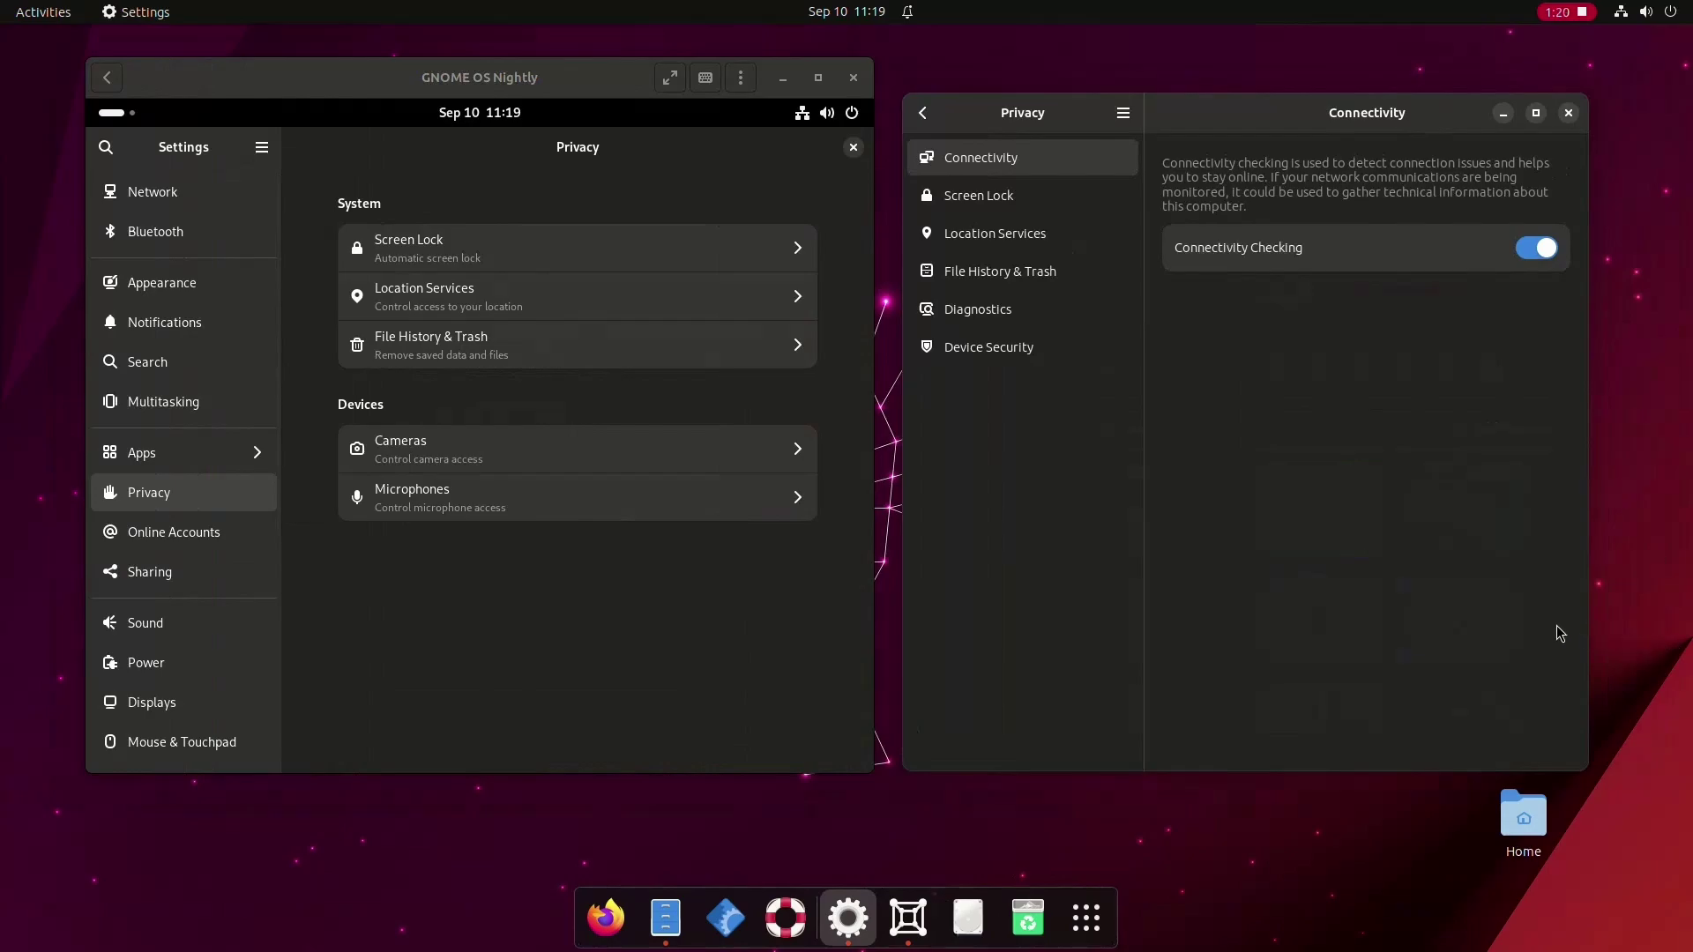
# - Compare the guest's Screen Lock and Location Services pages, then open the host's Screen Lock
pyautogui.click(458, 266)
pyautogui.click(302, 147)
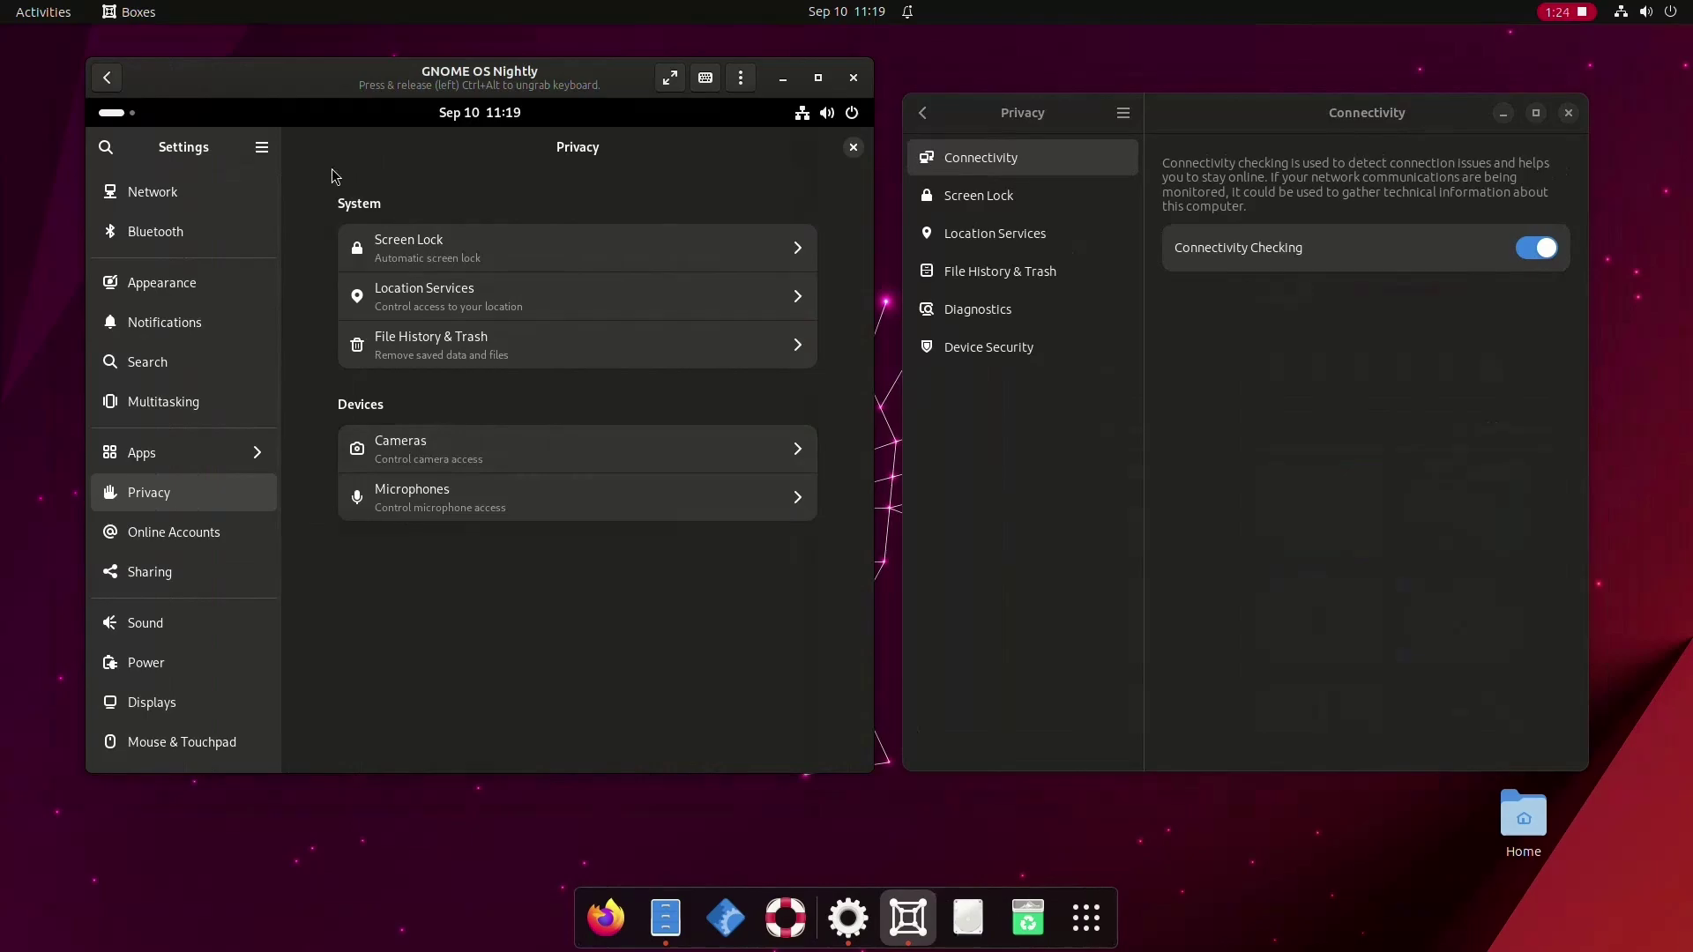
pyautogui.click(509, 295)
pyautogui.click(304, 152)
pyautogui.click(1005, 195)
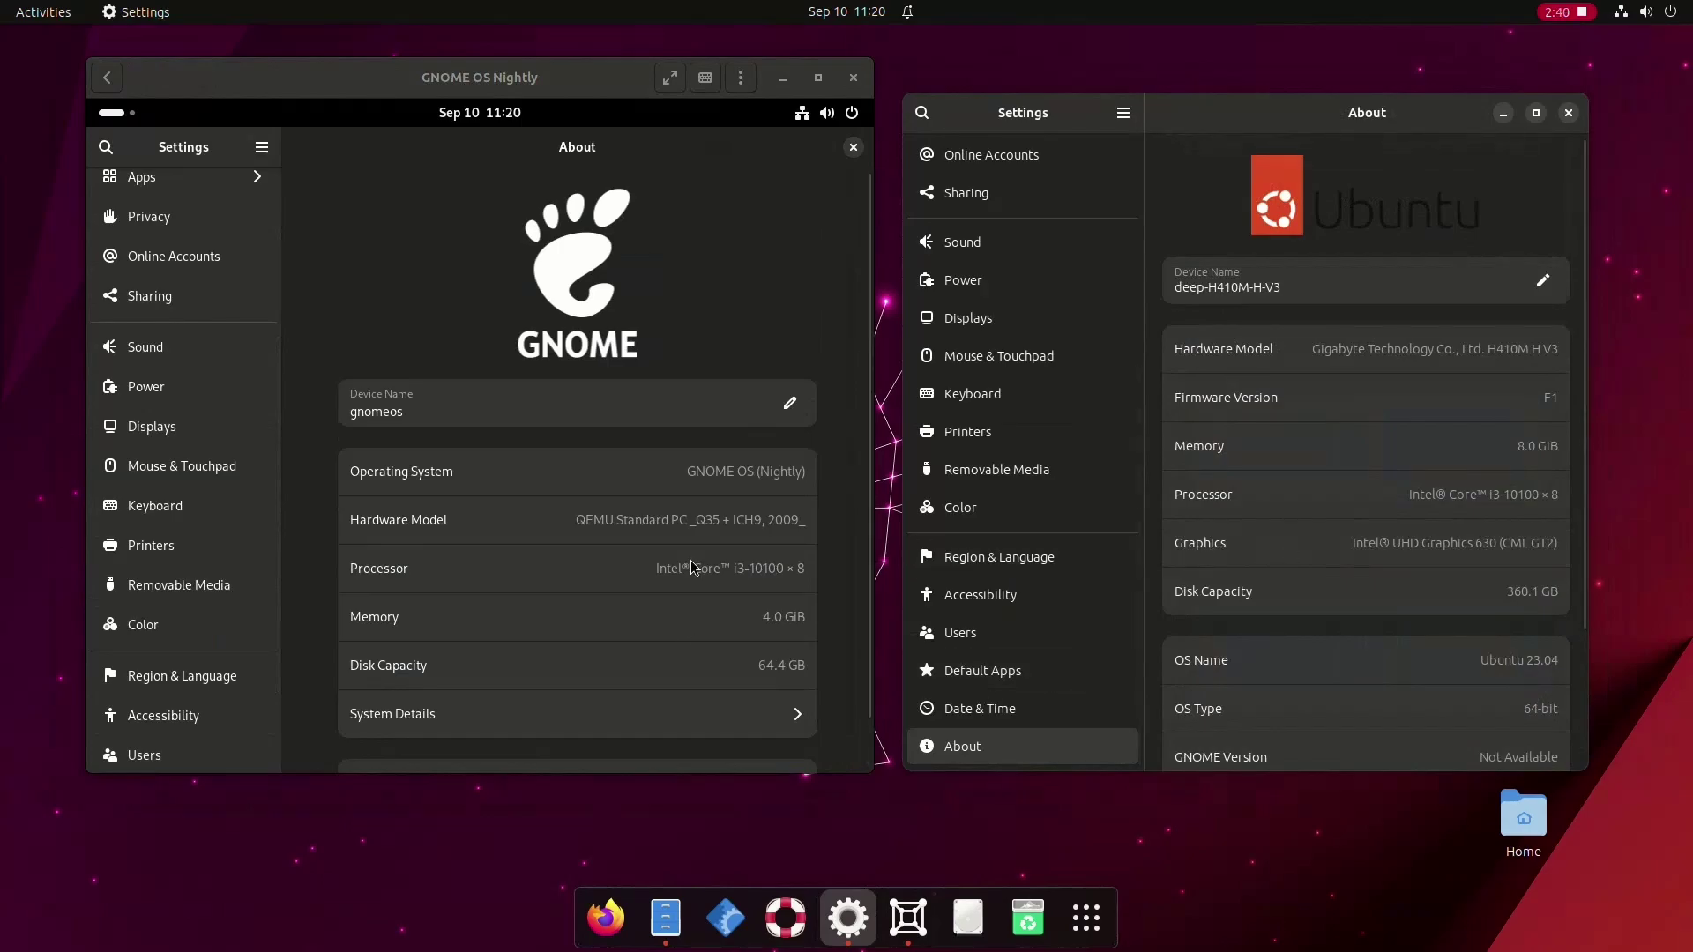
# - Copy the virtual machine's full system details to the clipboard
pyautogui.scroll(-2, 565, 643)
pyautogui.click(548, 652)
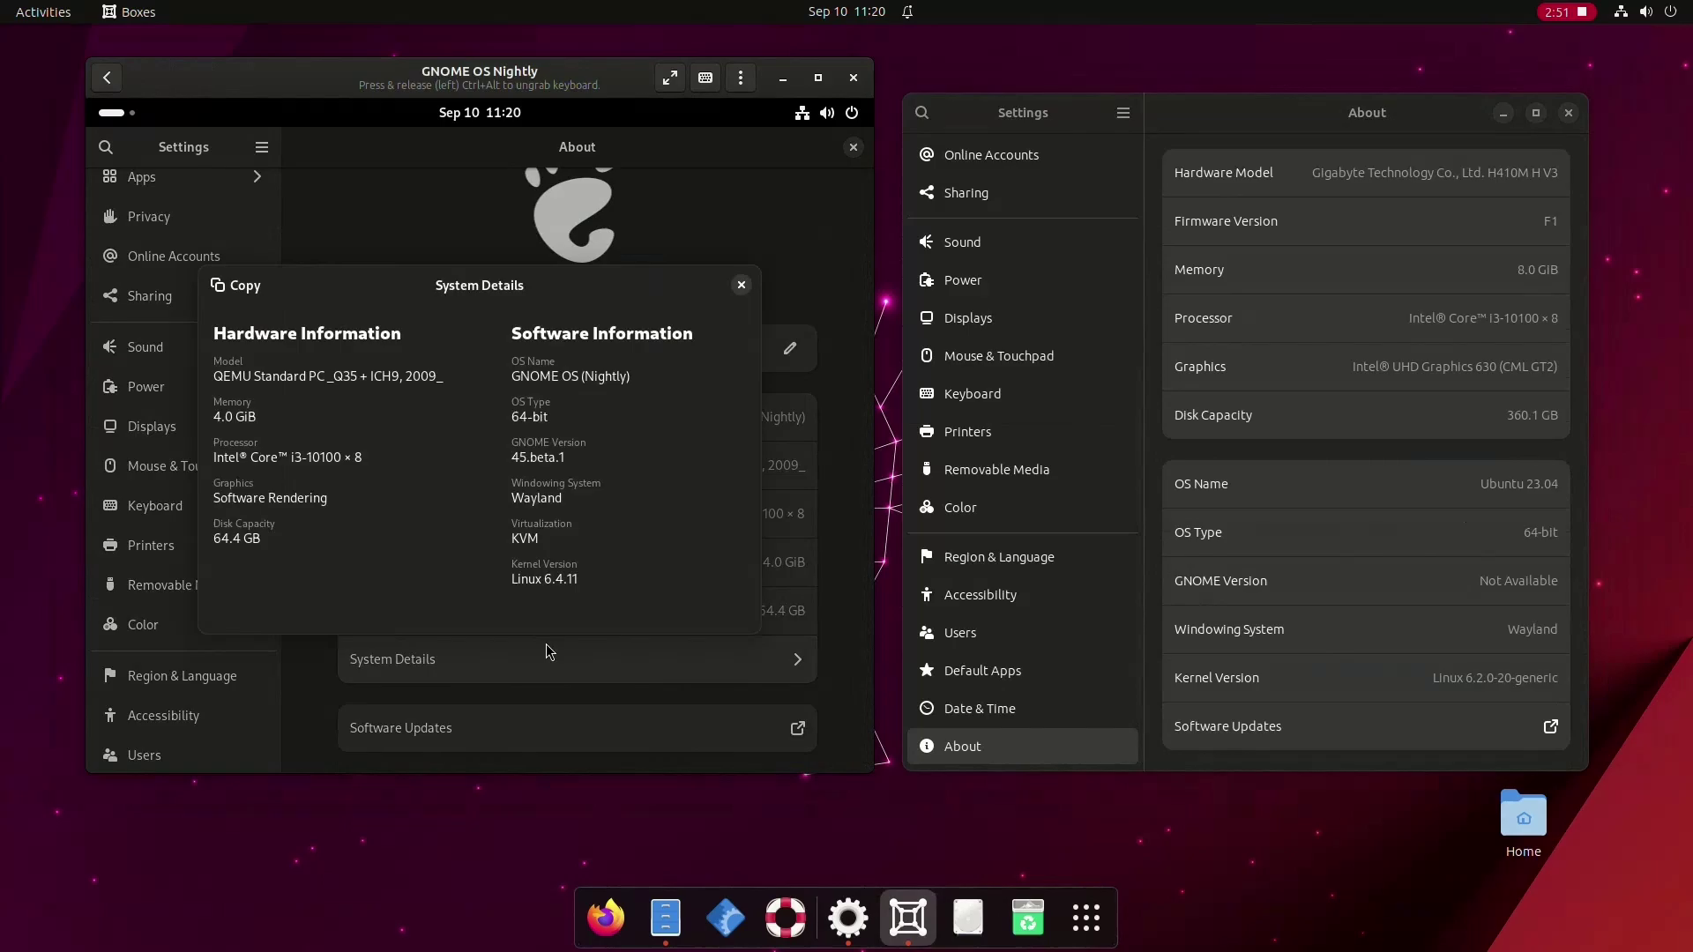
pyautogui.click(239, 288)
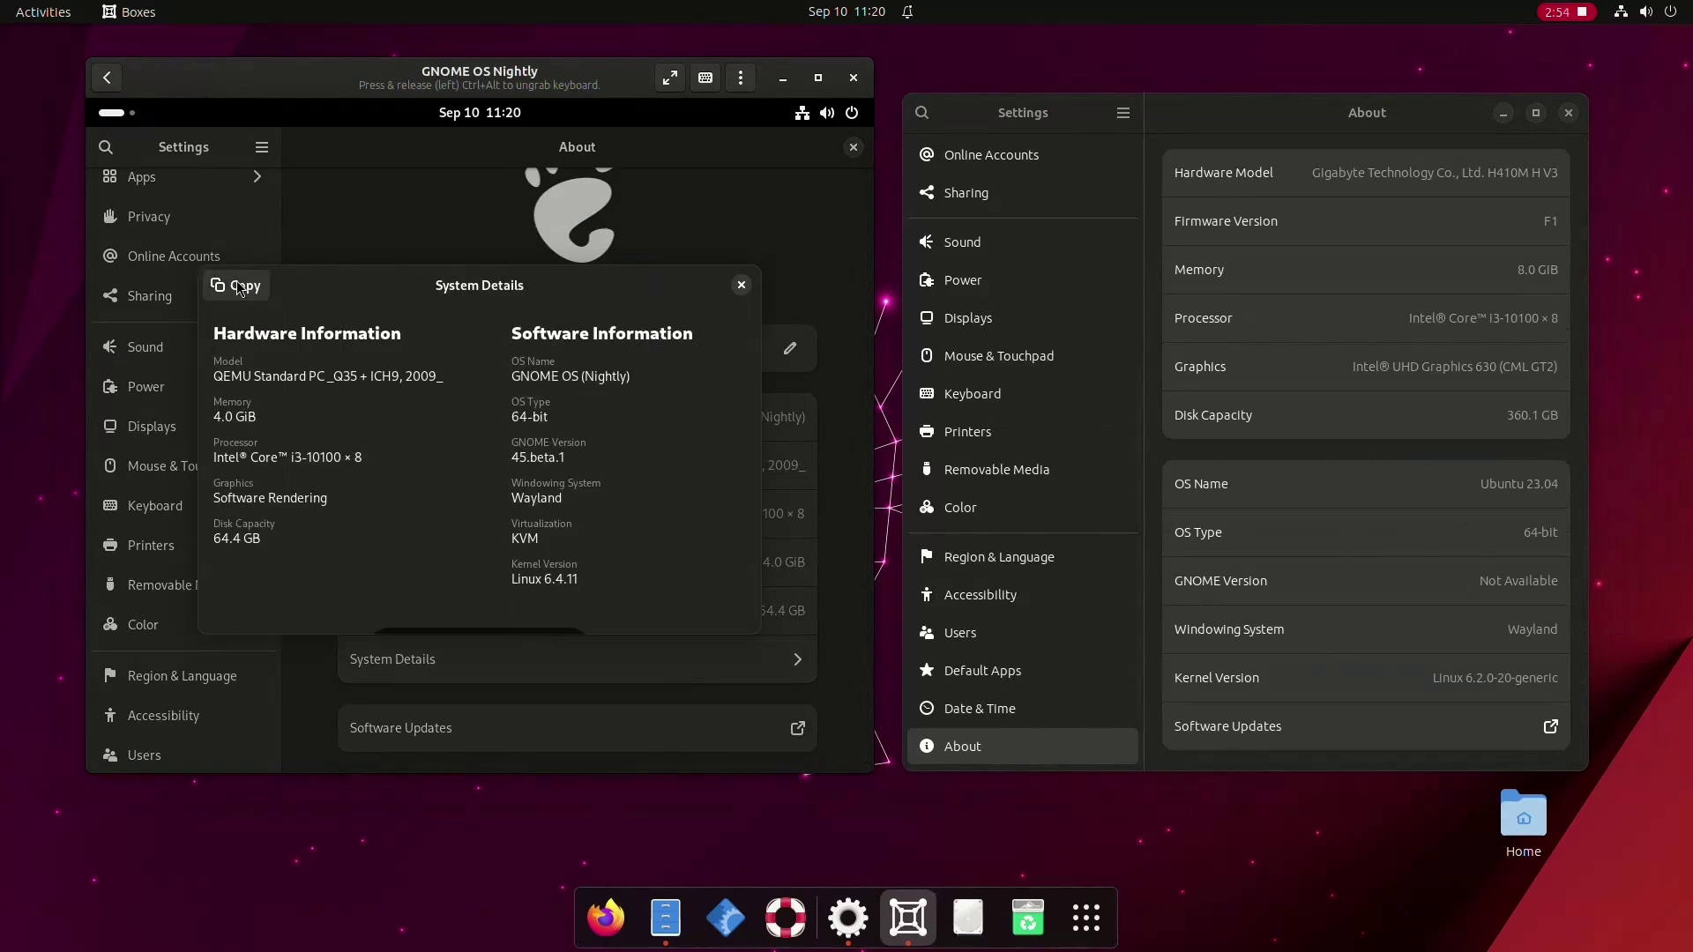
# - Launch Text Editor via 'TEX' search and paste the System Details Report into it
pyautogui.click(109, 117)
pyautogui.write('TEX')
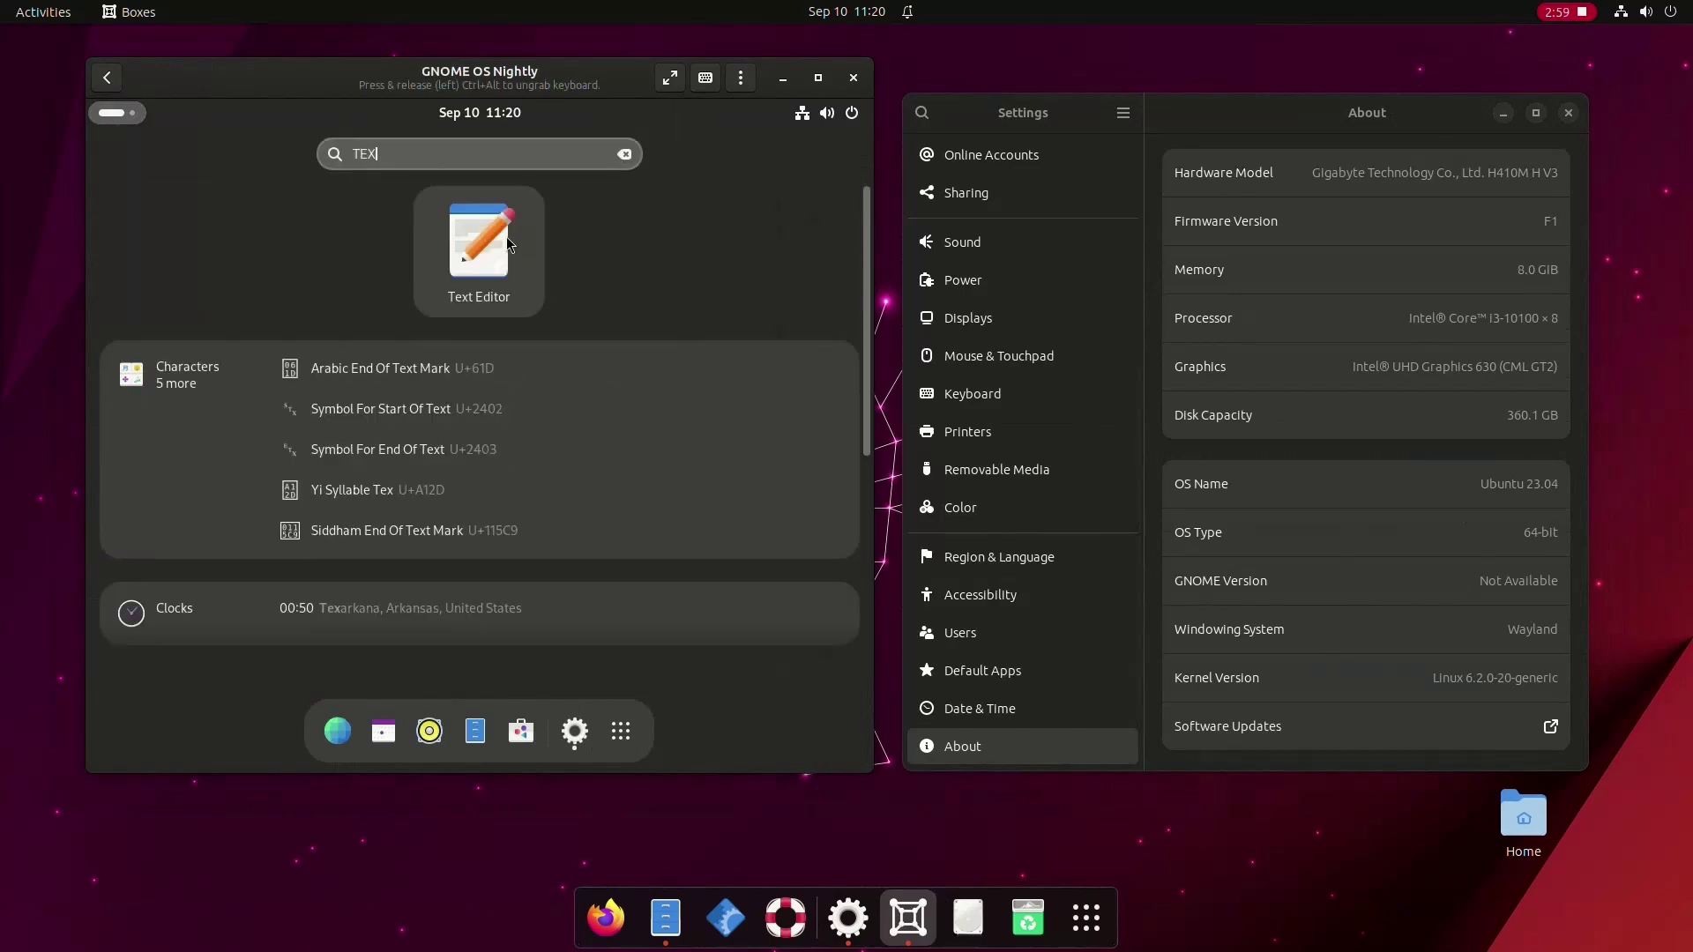
pyautogui.press('Return')
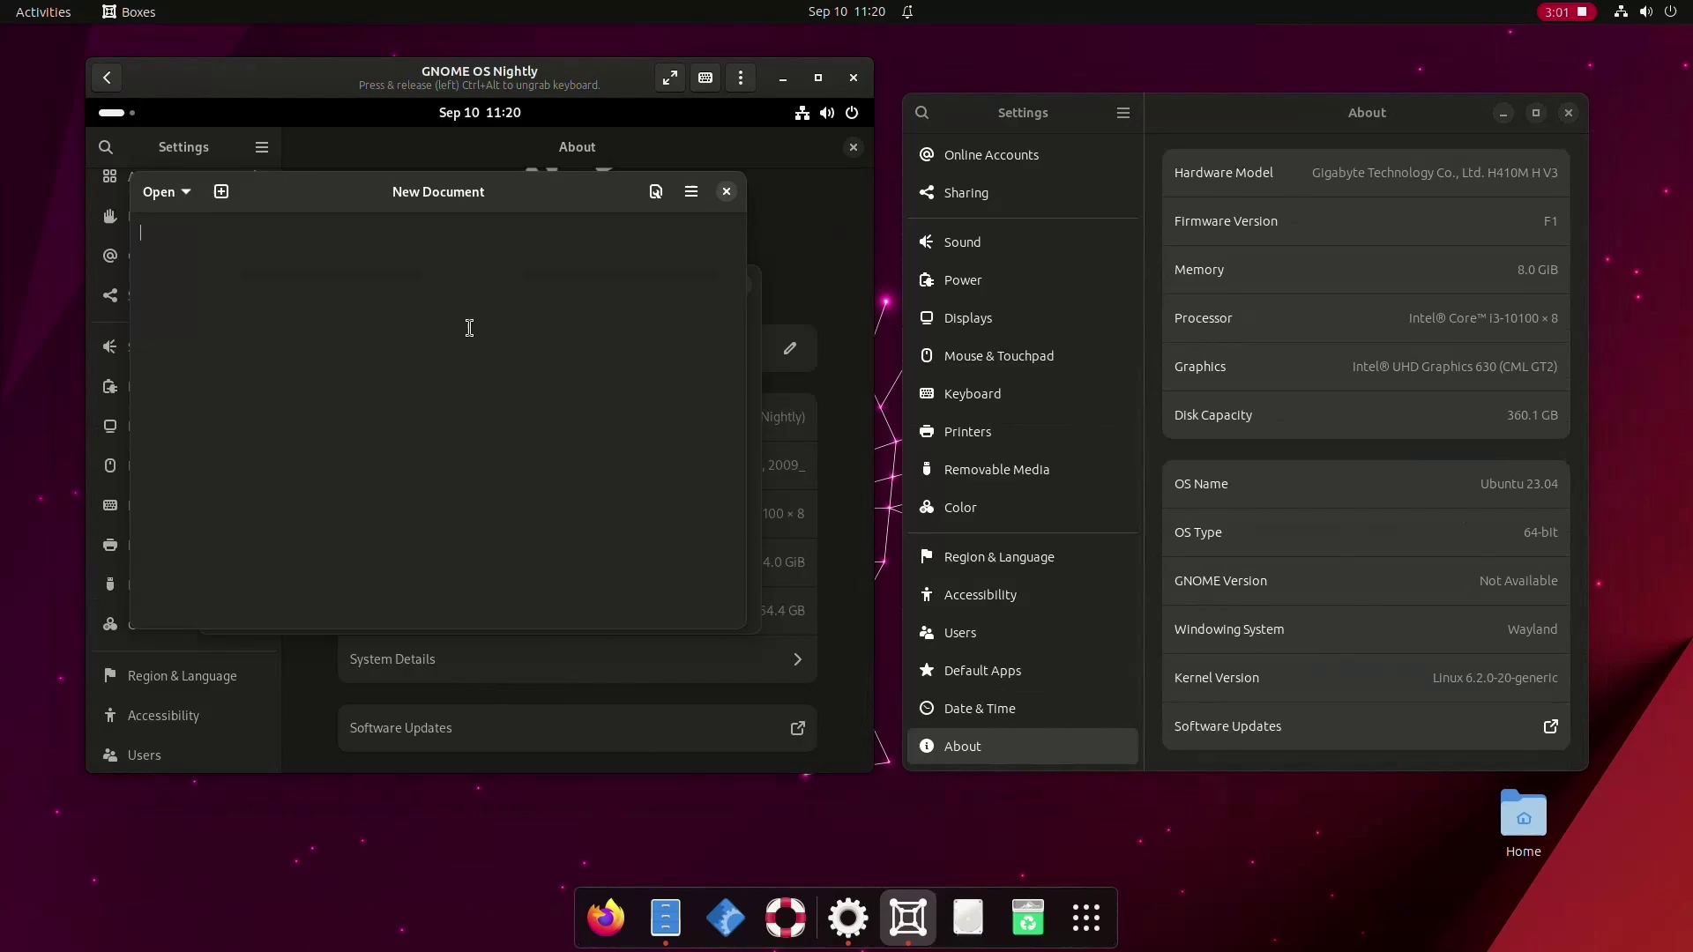
pyautogui.hotkey('ctrl', 'v')
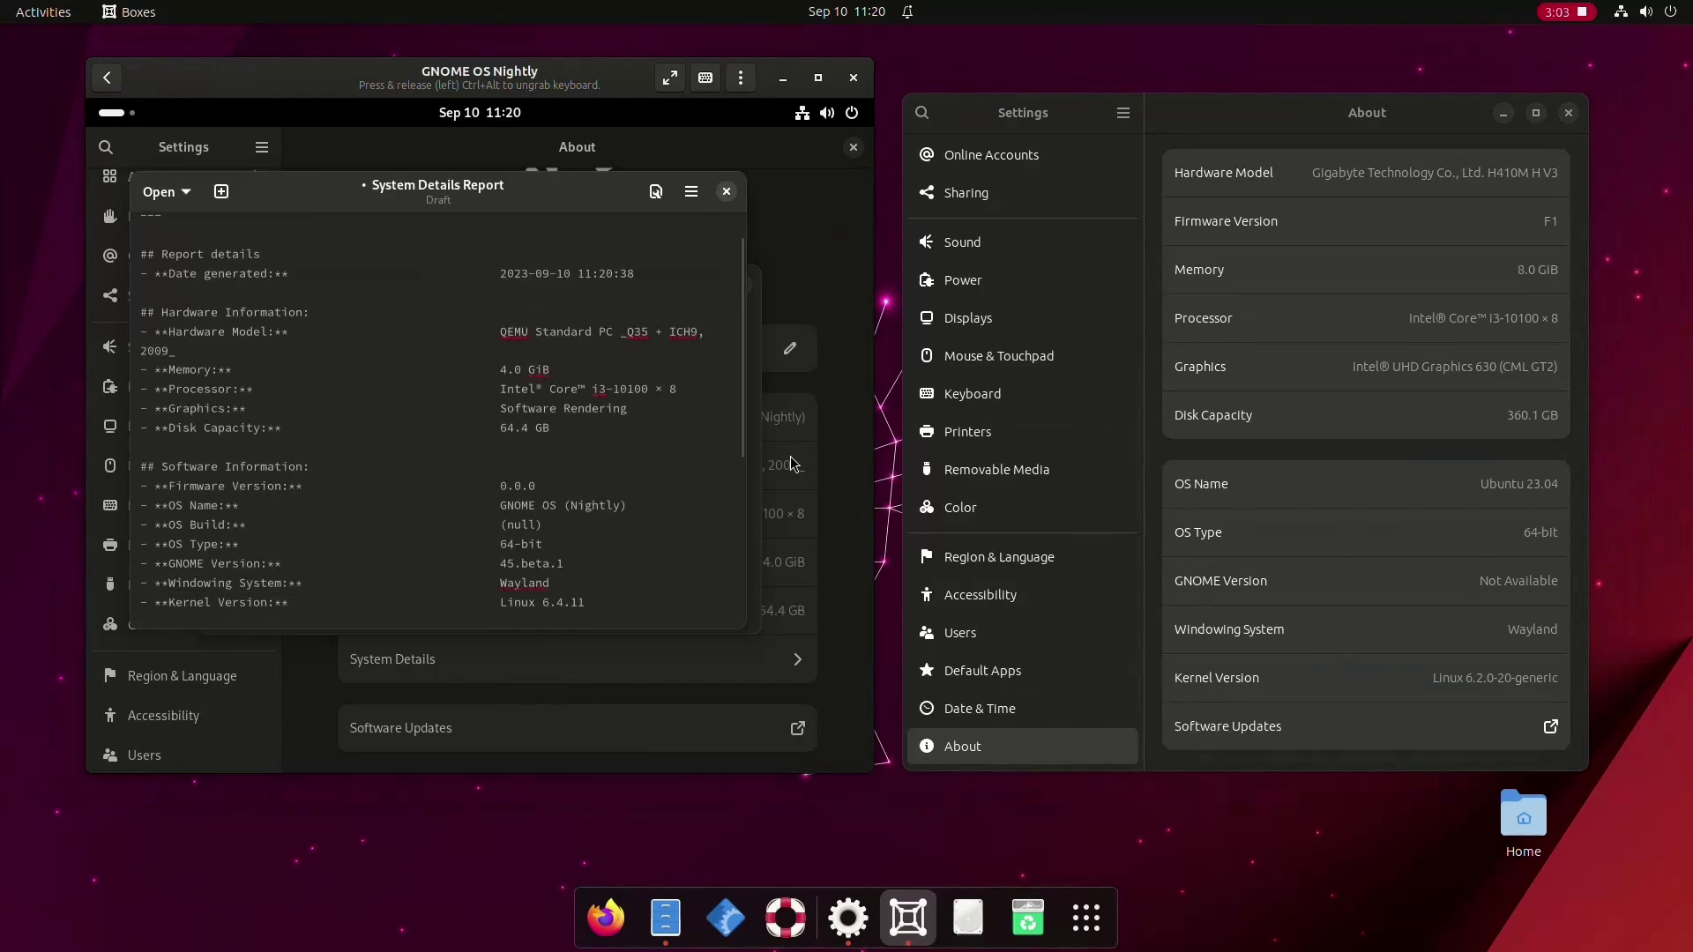
pyautogui.scroll(-5, 739, 441)
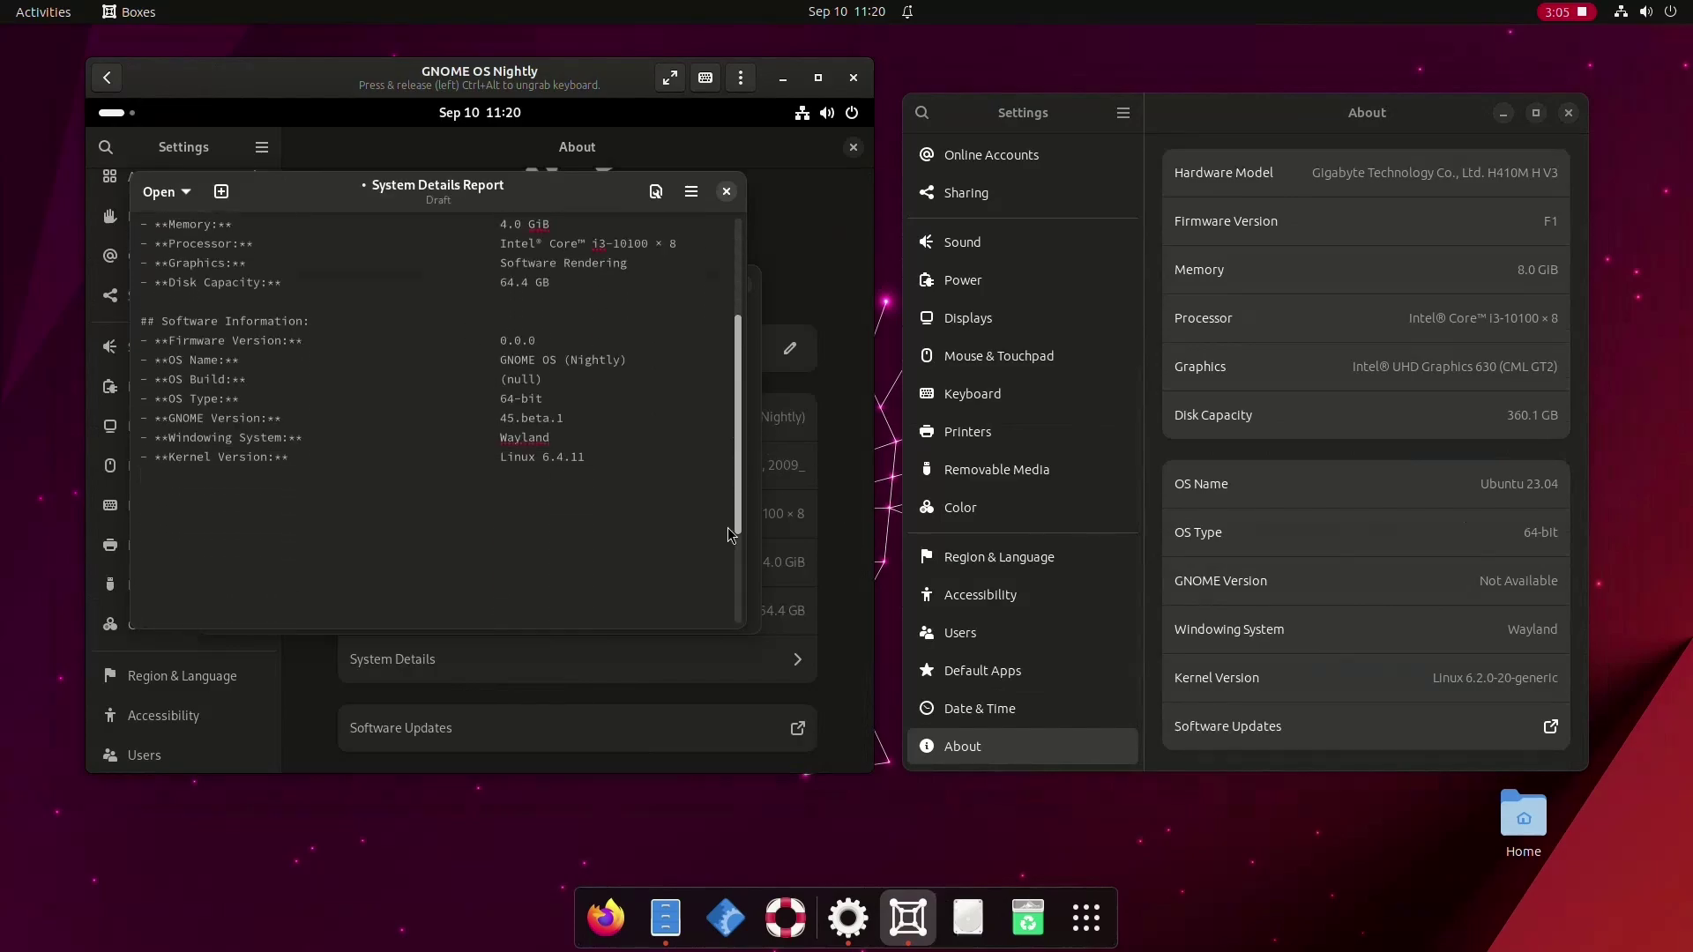
pyautogui.scroll(3, 721, 459)
pyautogui.scroll(2, 718, 432)
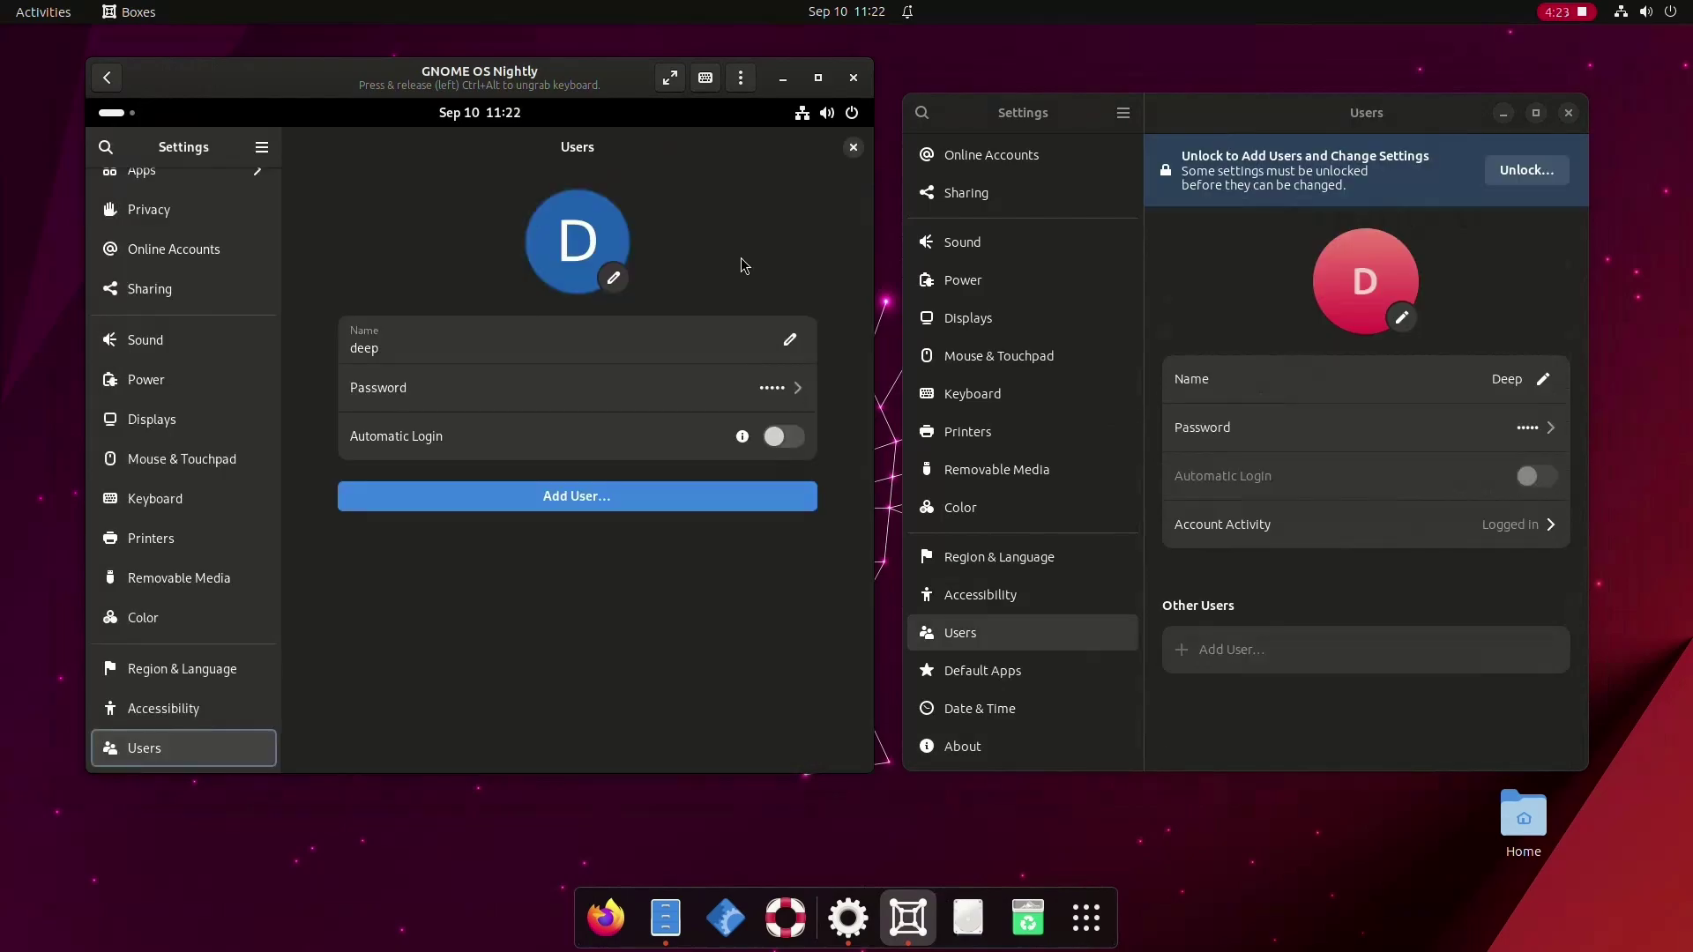
# - Read the Automatic Login explanation and check this week's account activity
pyautogui.click(743, 436)
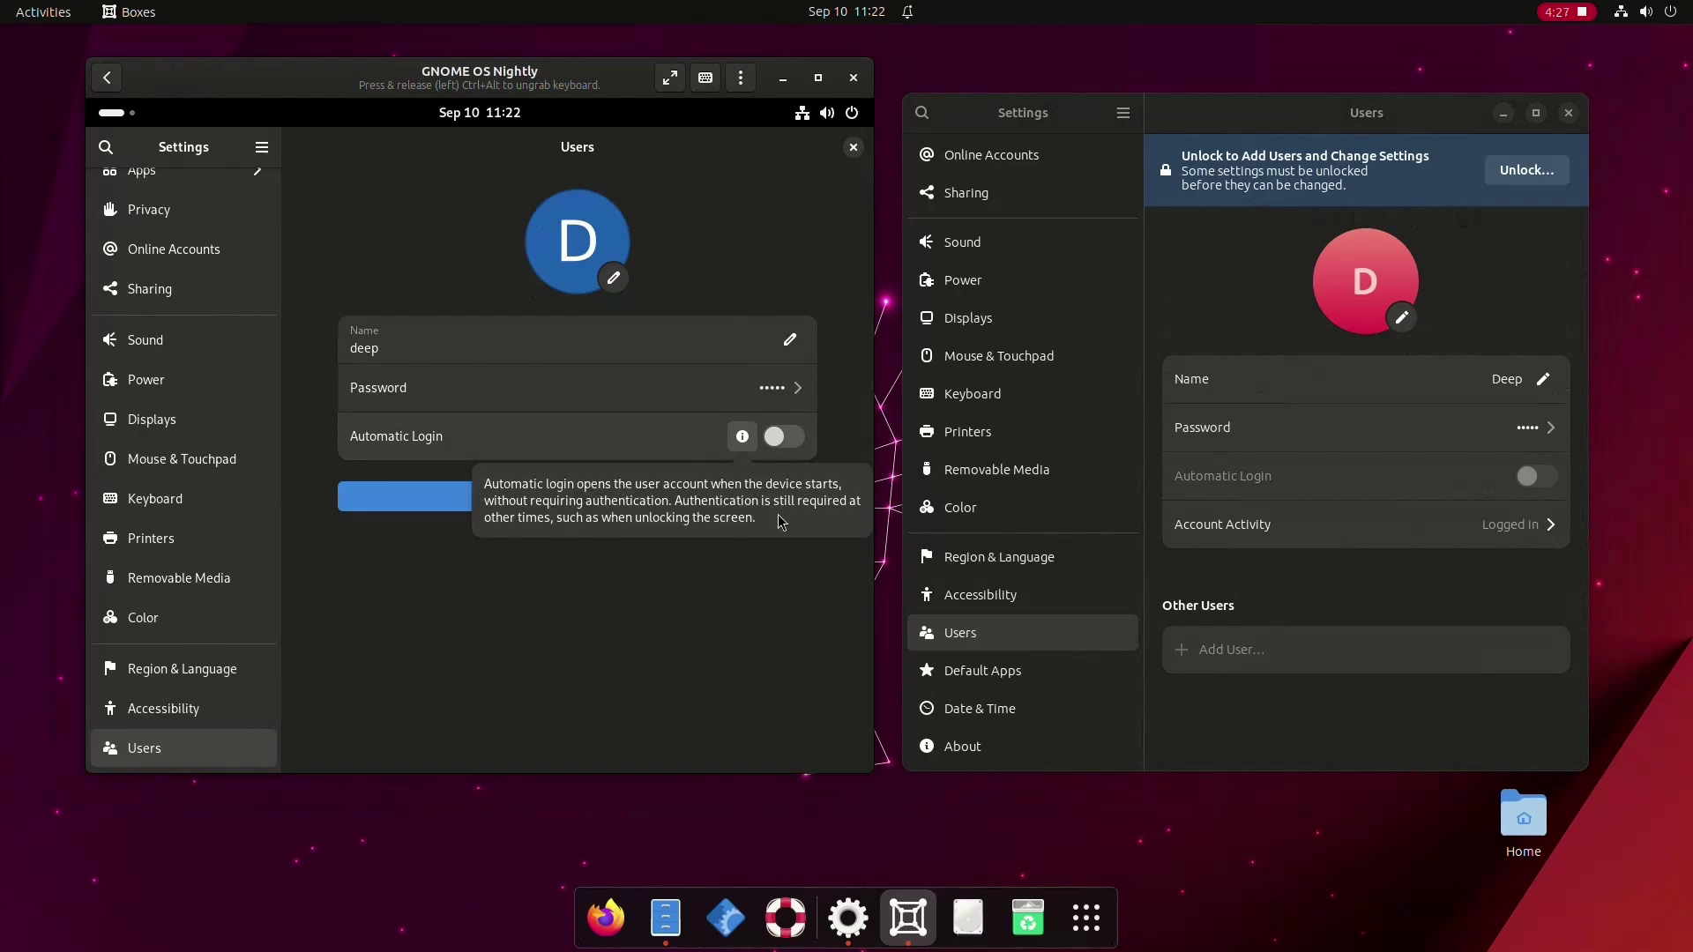
pyautogui.click(1550, 525)
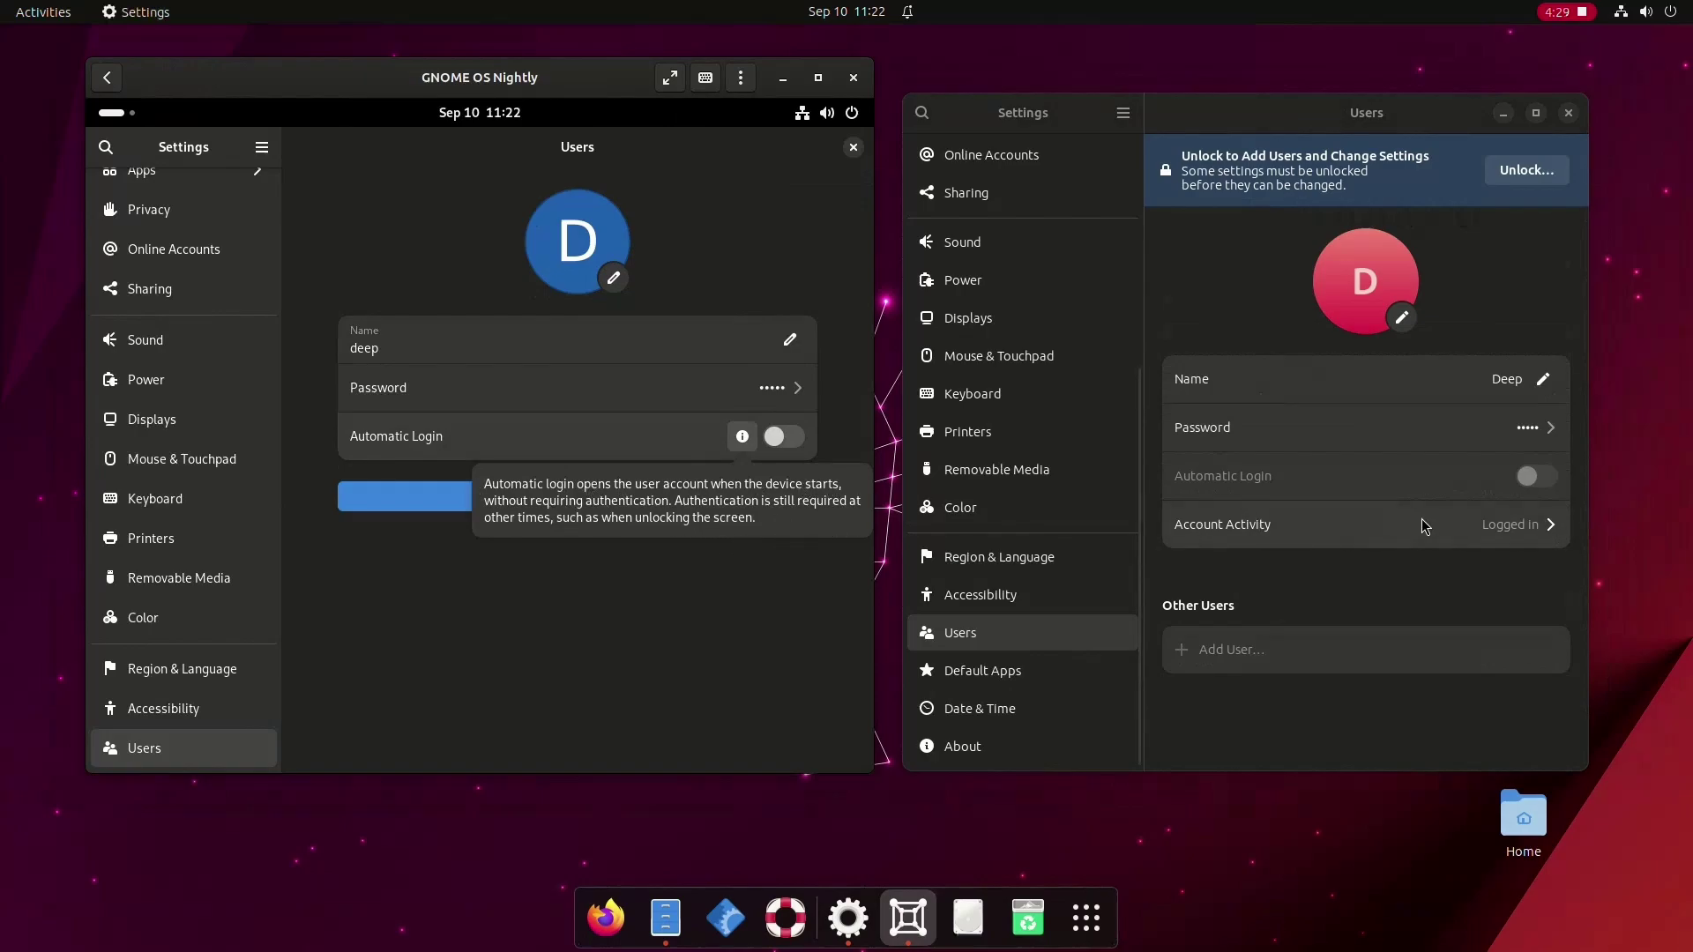
pyautogui.click(1399, 276)
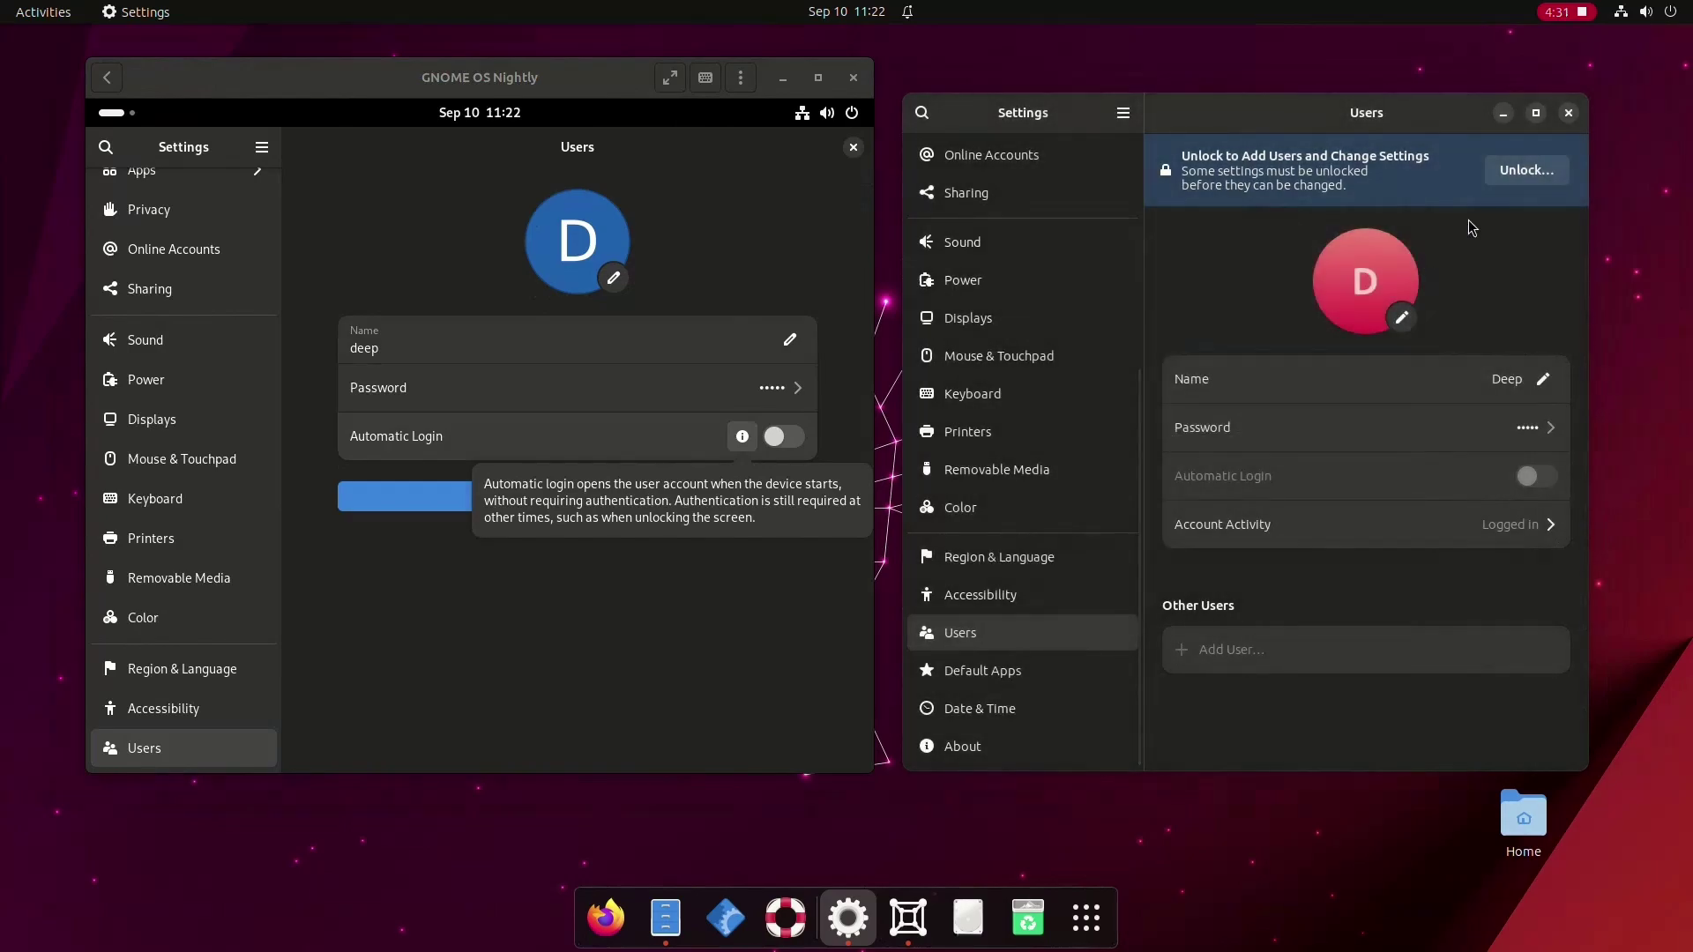
# - Unlock the host Users settings by entering the account password
pyautogui.click(1522, 173)
pyautogui.write('•••••')
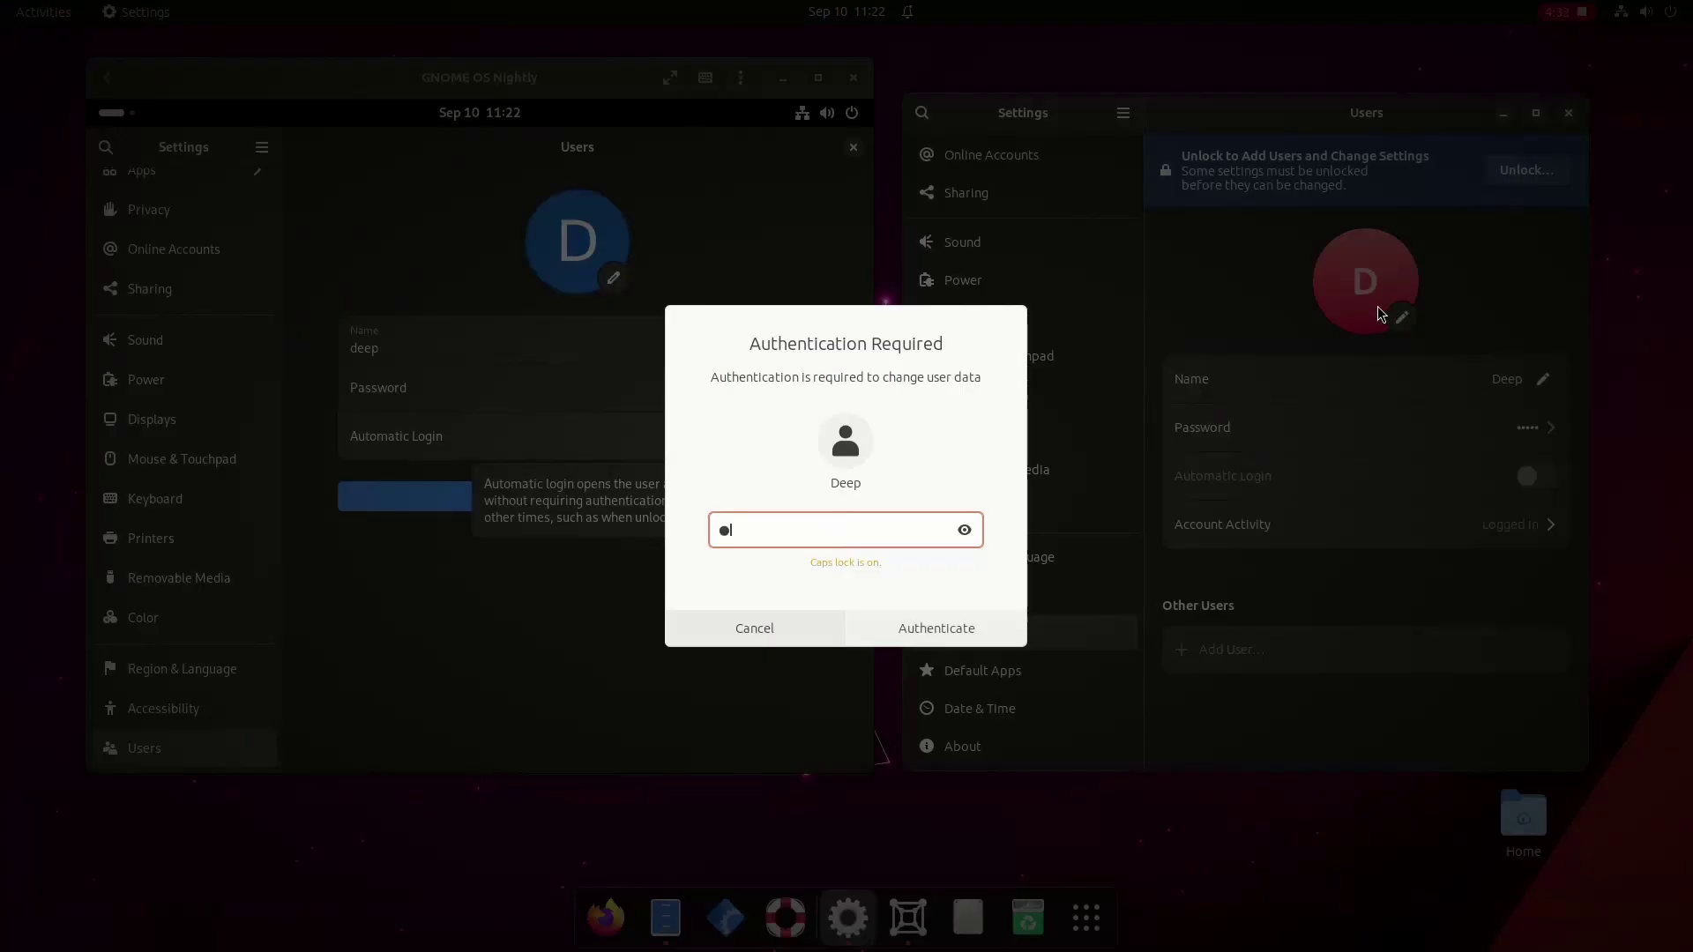
pyautogui.press('Return')
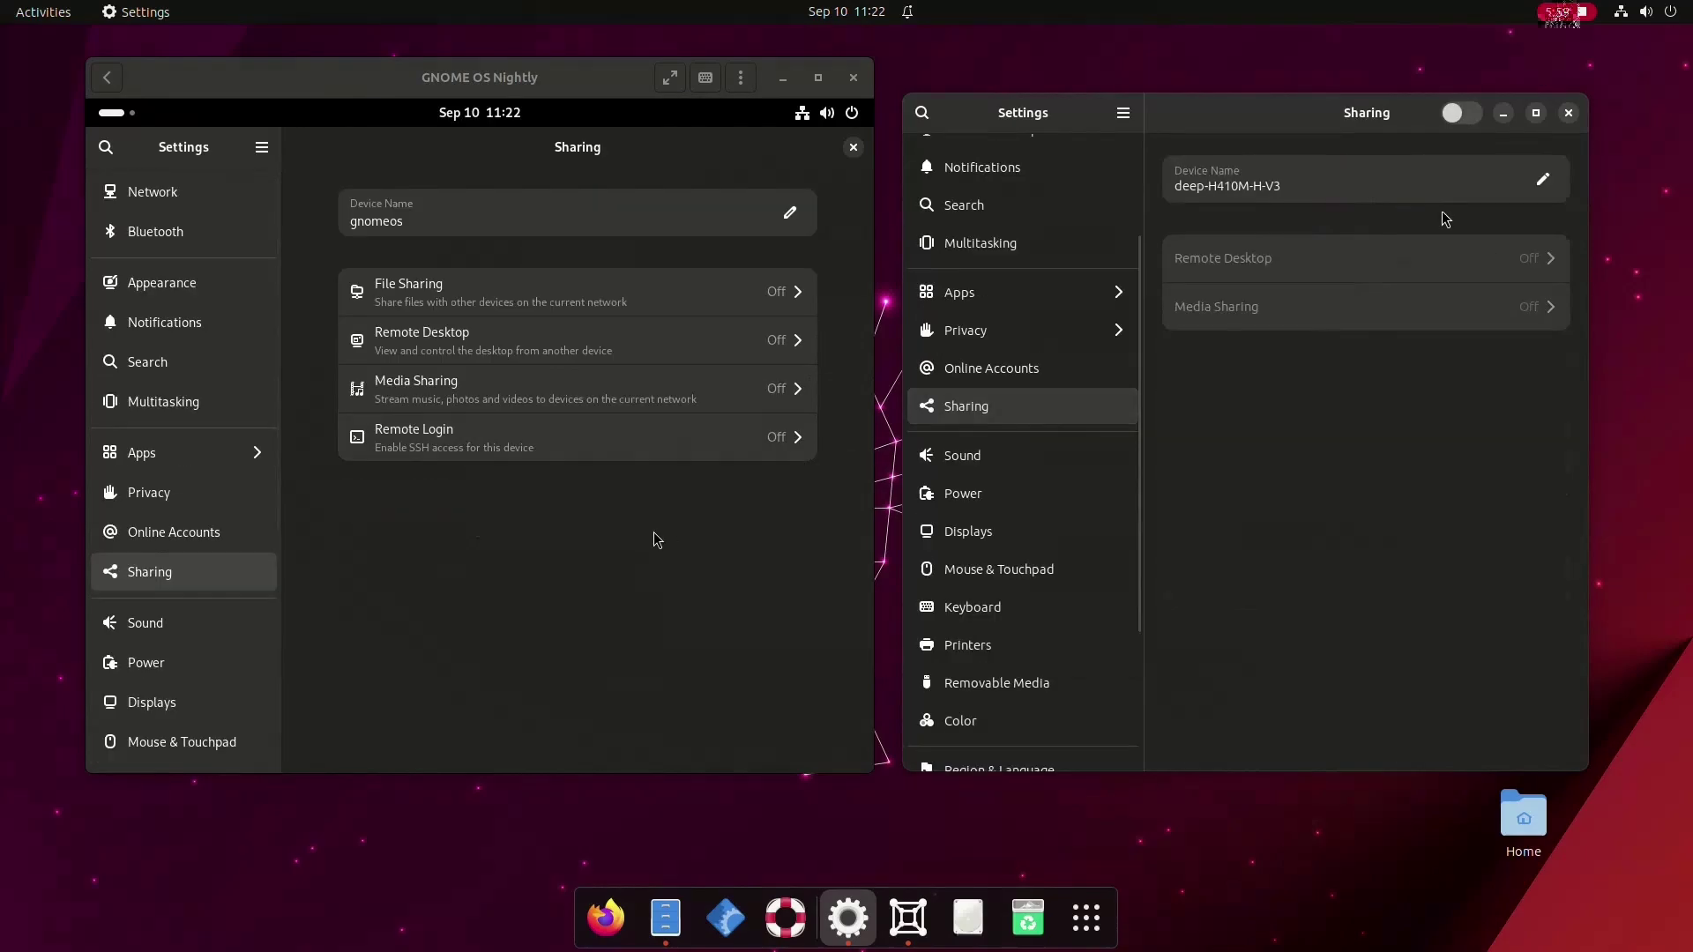
# - Review the File Sharing and Remote Desktop settings in the virtual machine without enabling them
pyautogui.click(652, 544)
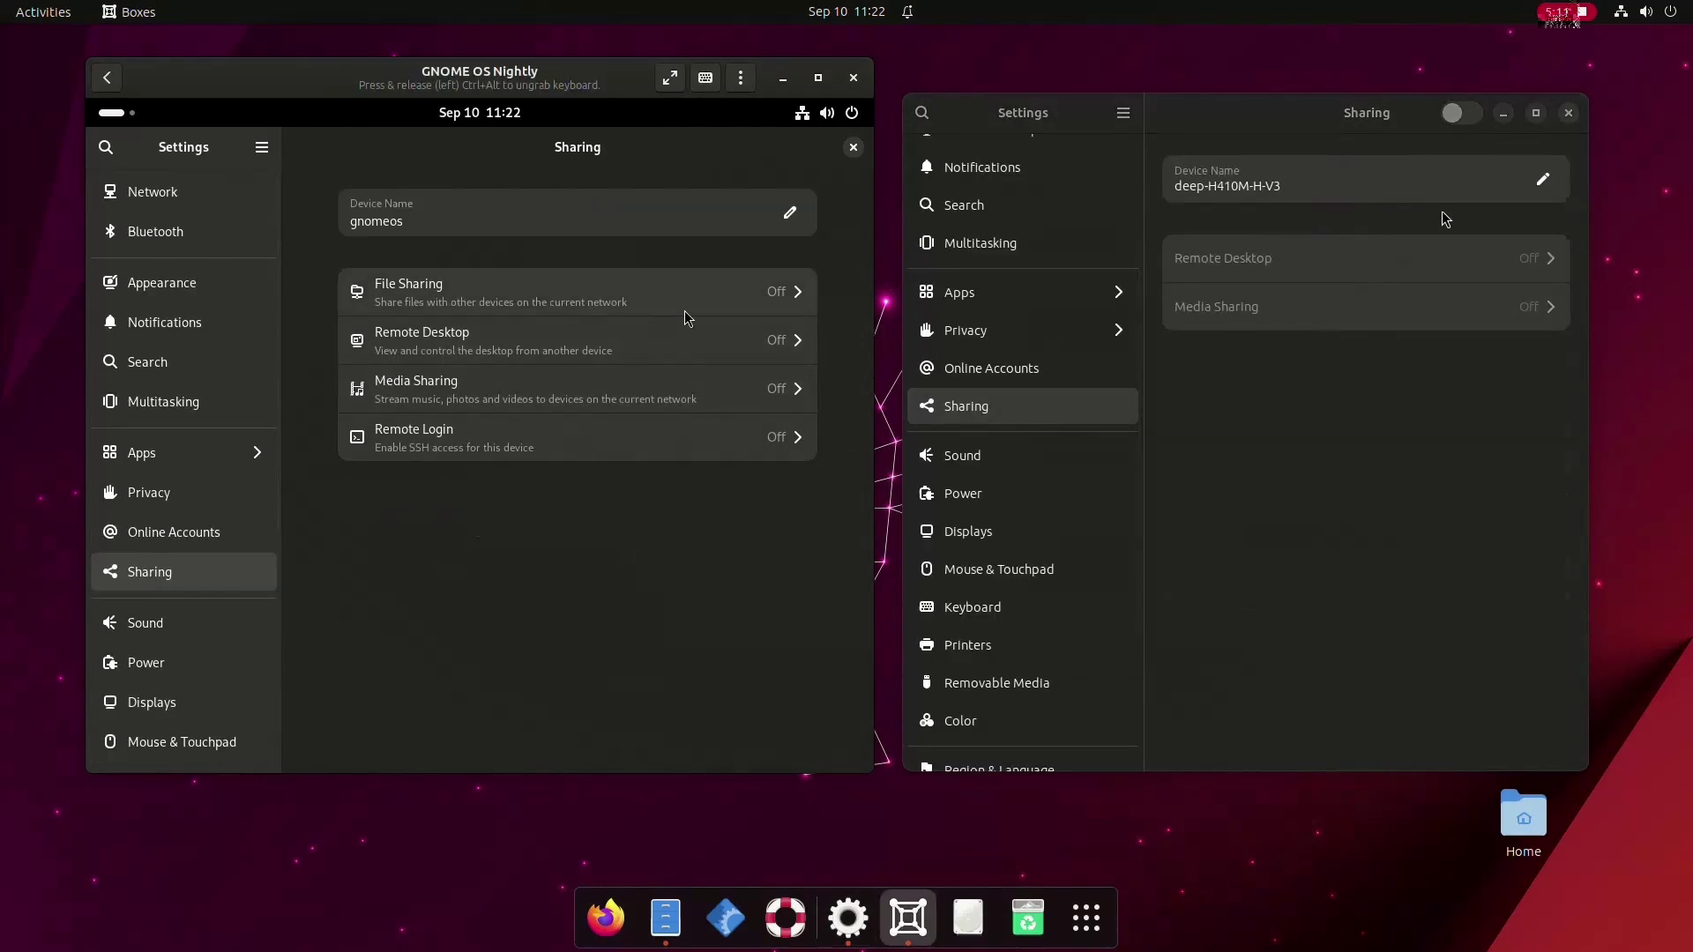
pyautogui.click(647, 312)
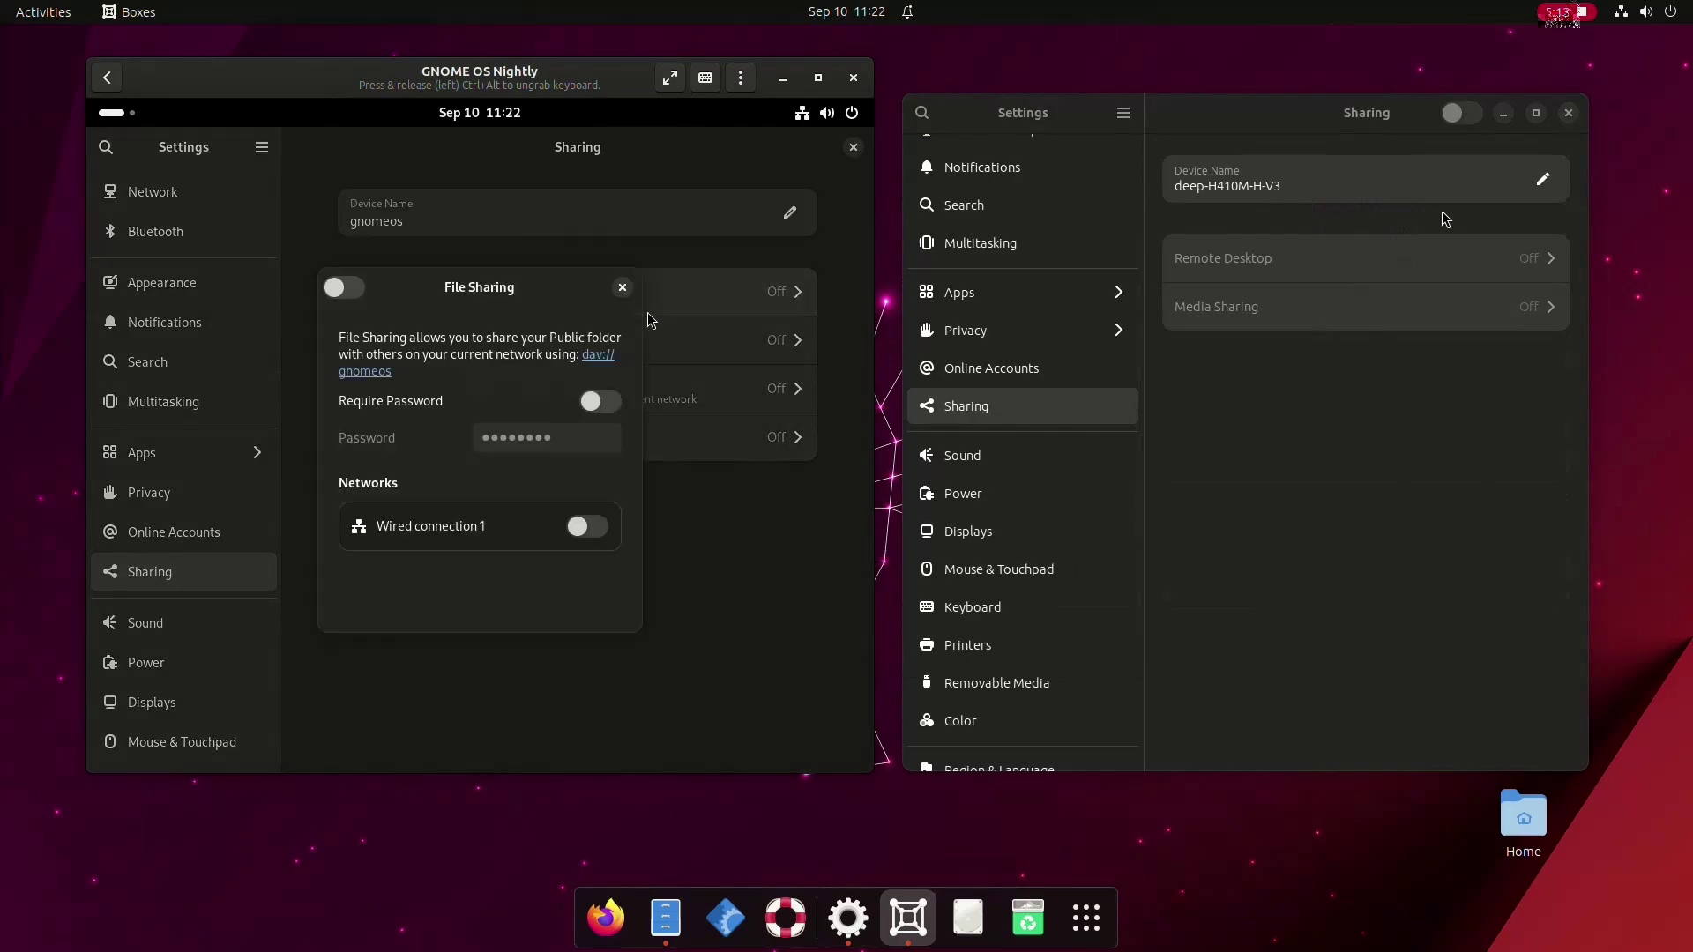
pyautogui.click(623, 291)
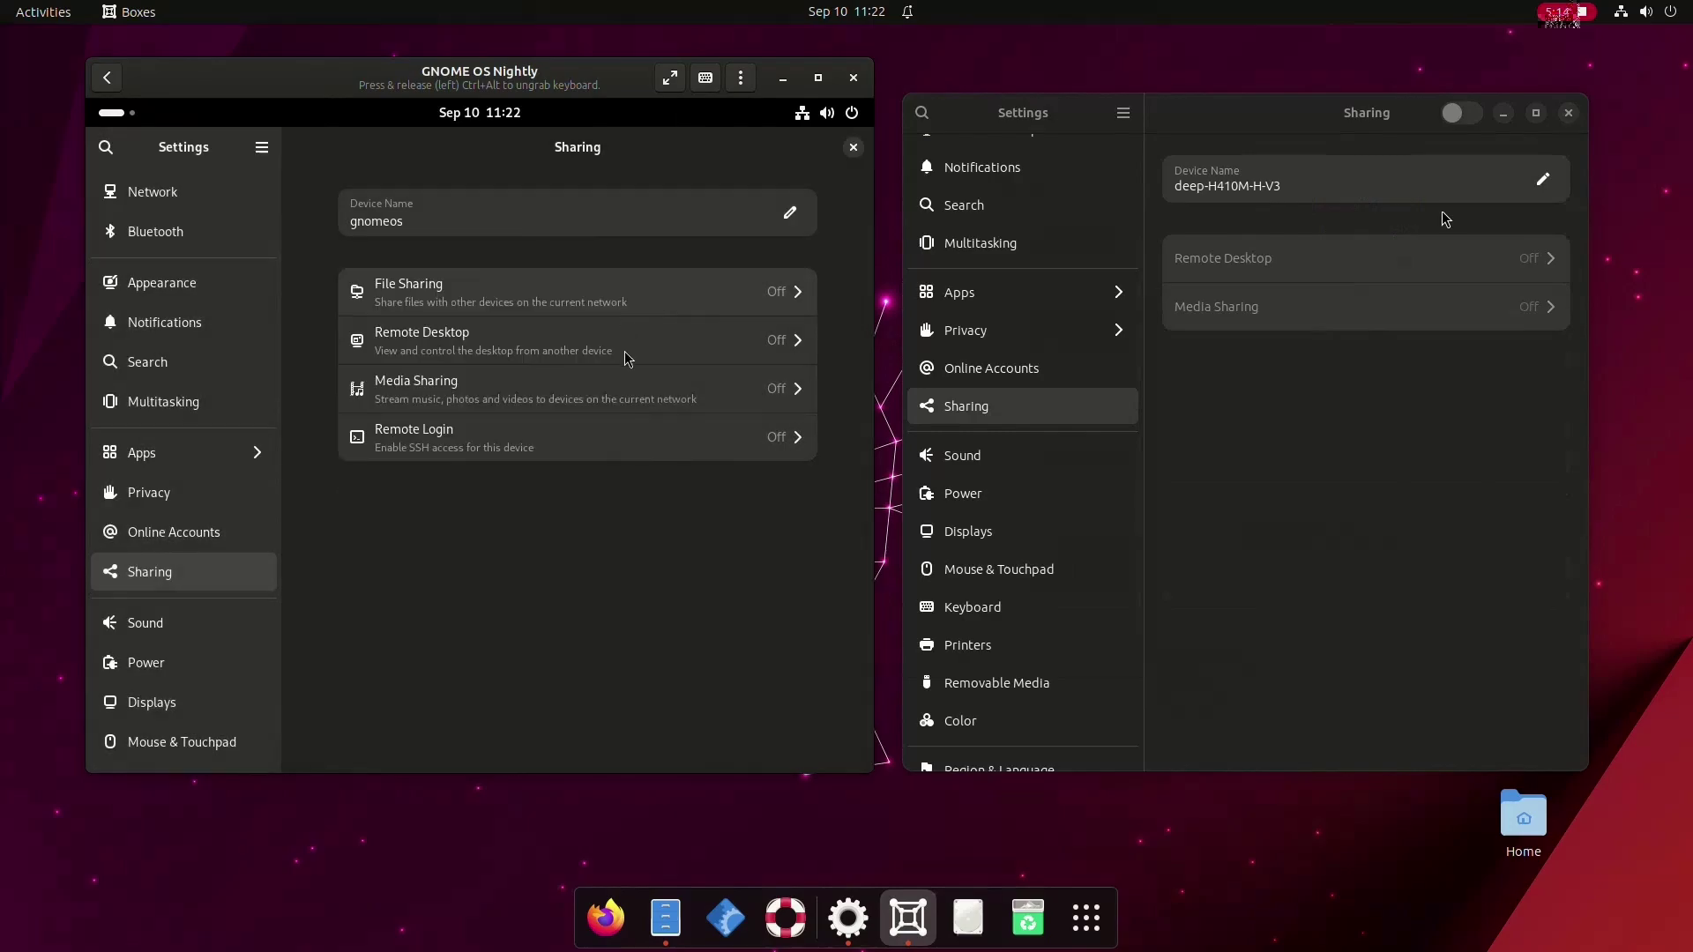
pyautogui.click(627, 345)
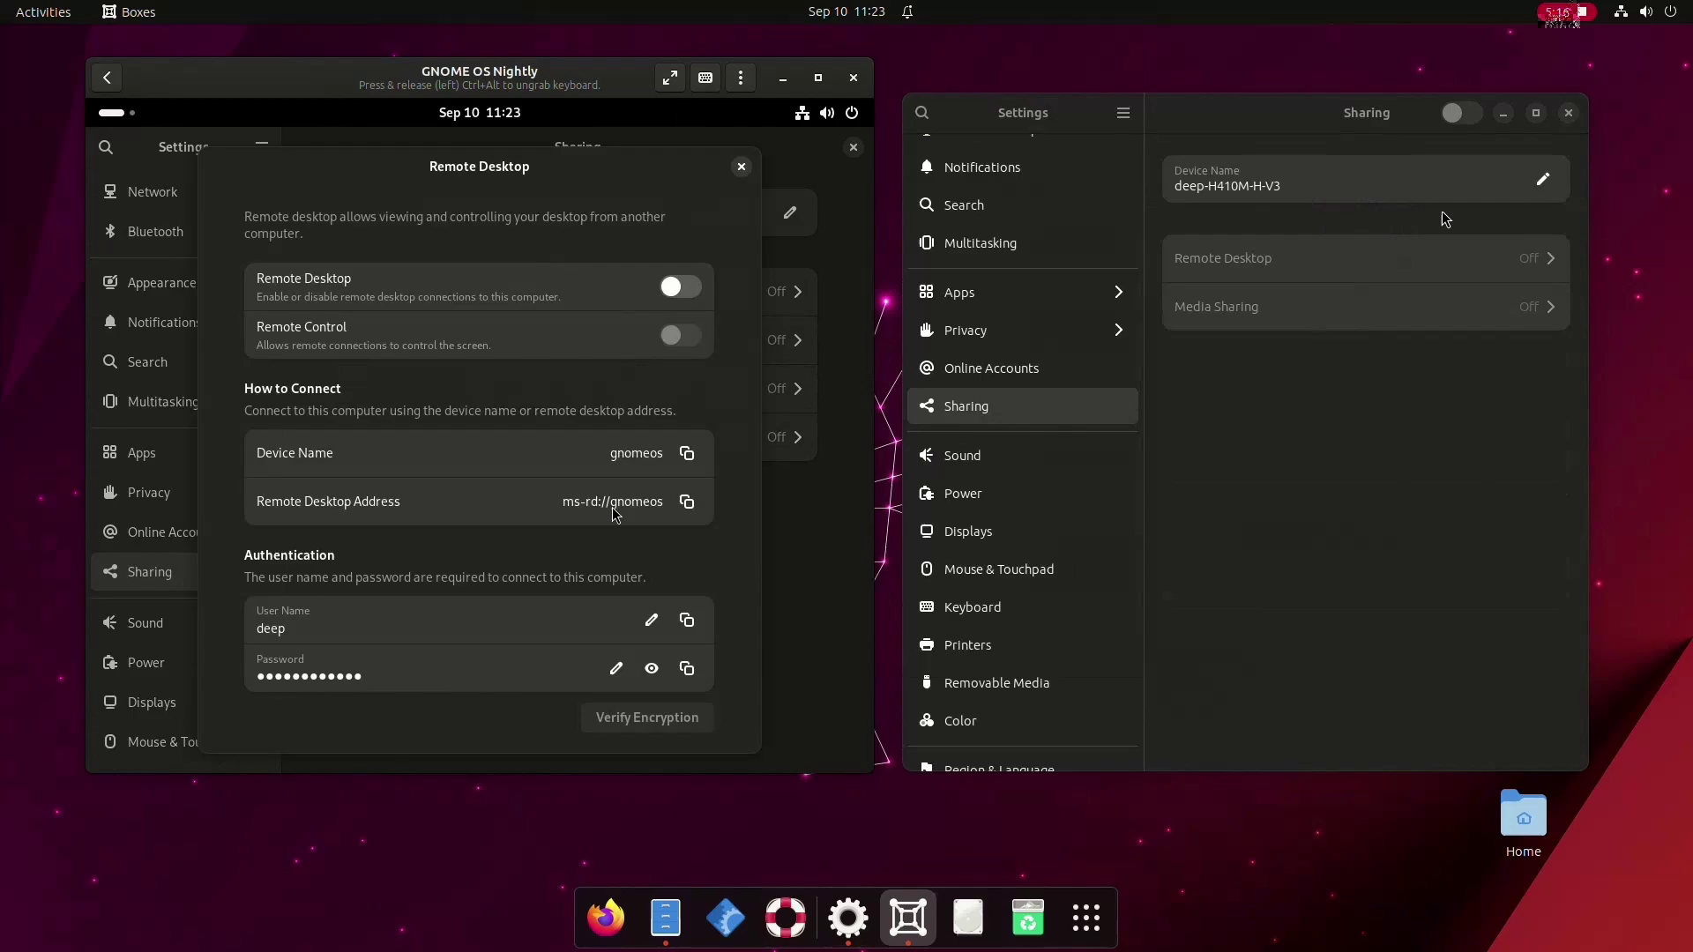
pyautogui.click(742, 168)
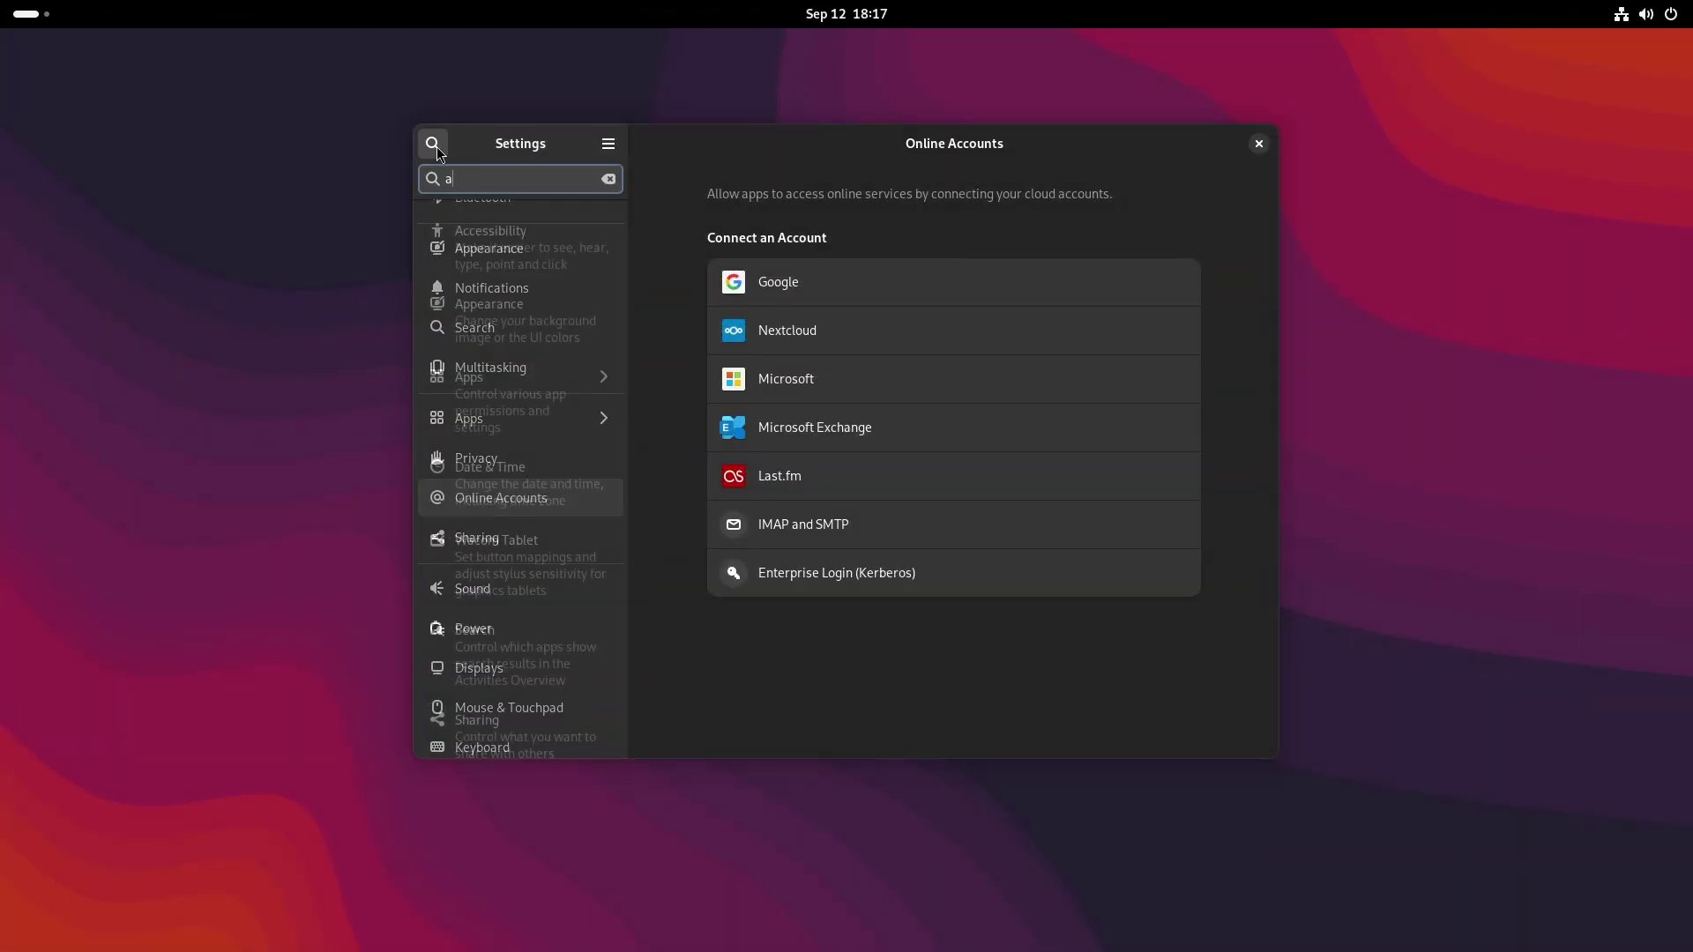
# - Open and close the Media Sharing settings, leaving it off
pyautogui.write('dmi')
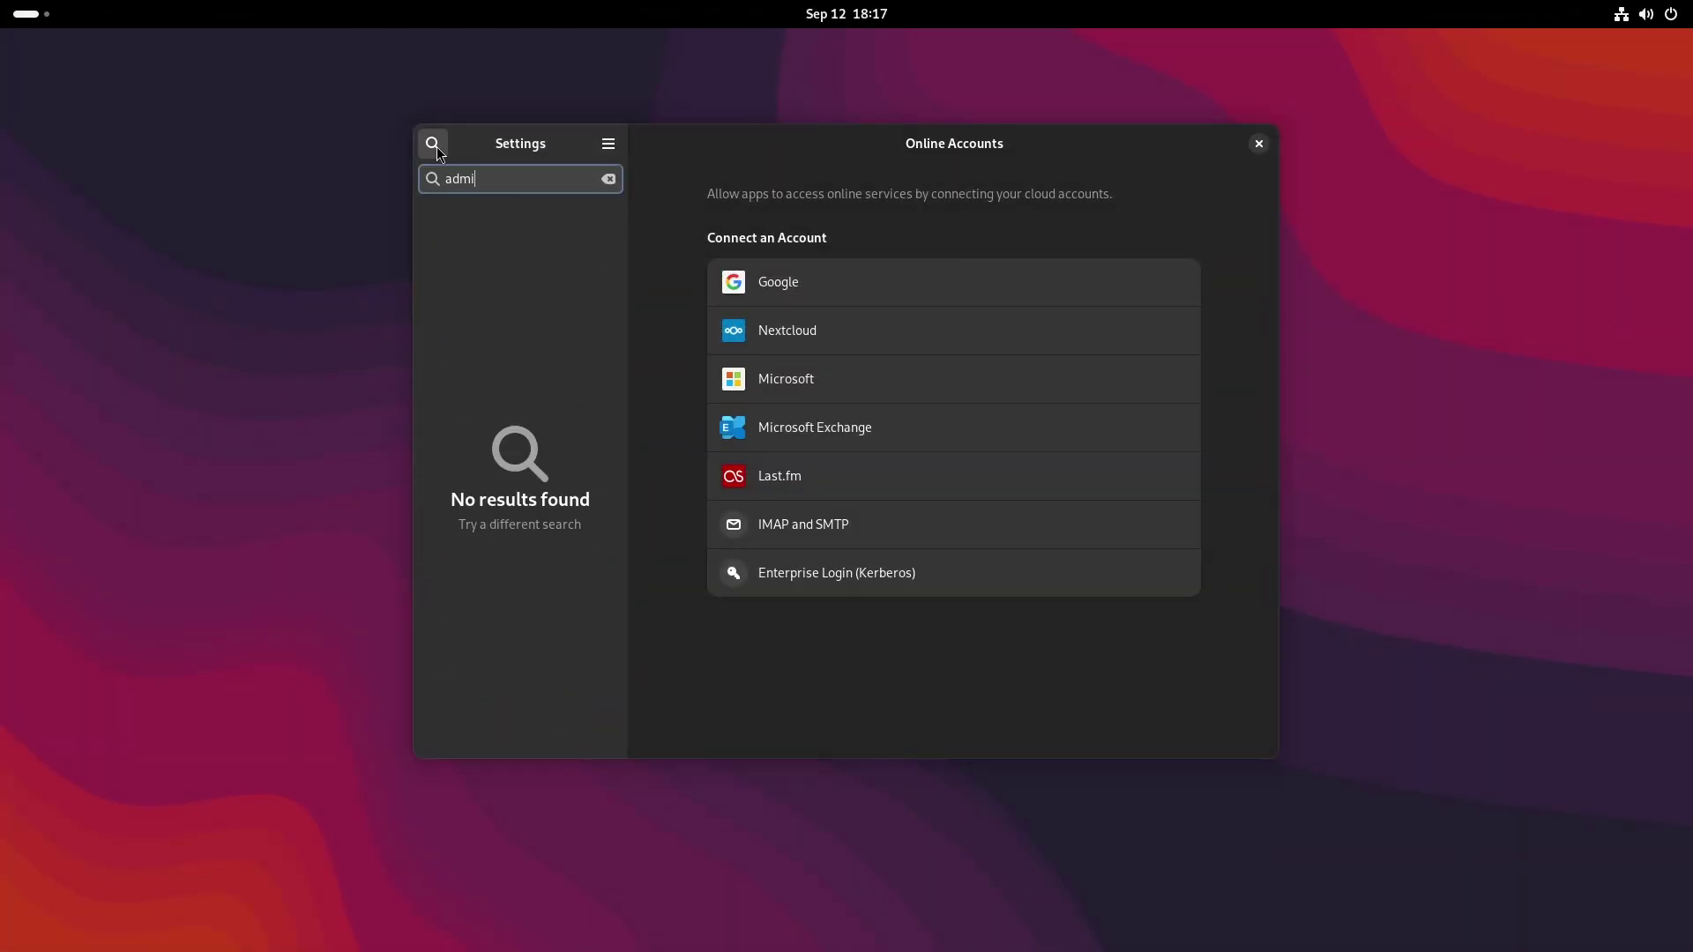
pyautogui.click(1258, 146)
pyautogui.click(1670, 11)
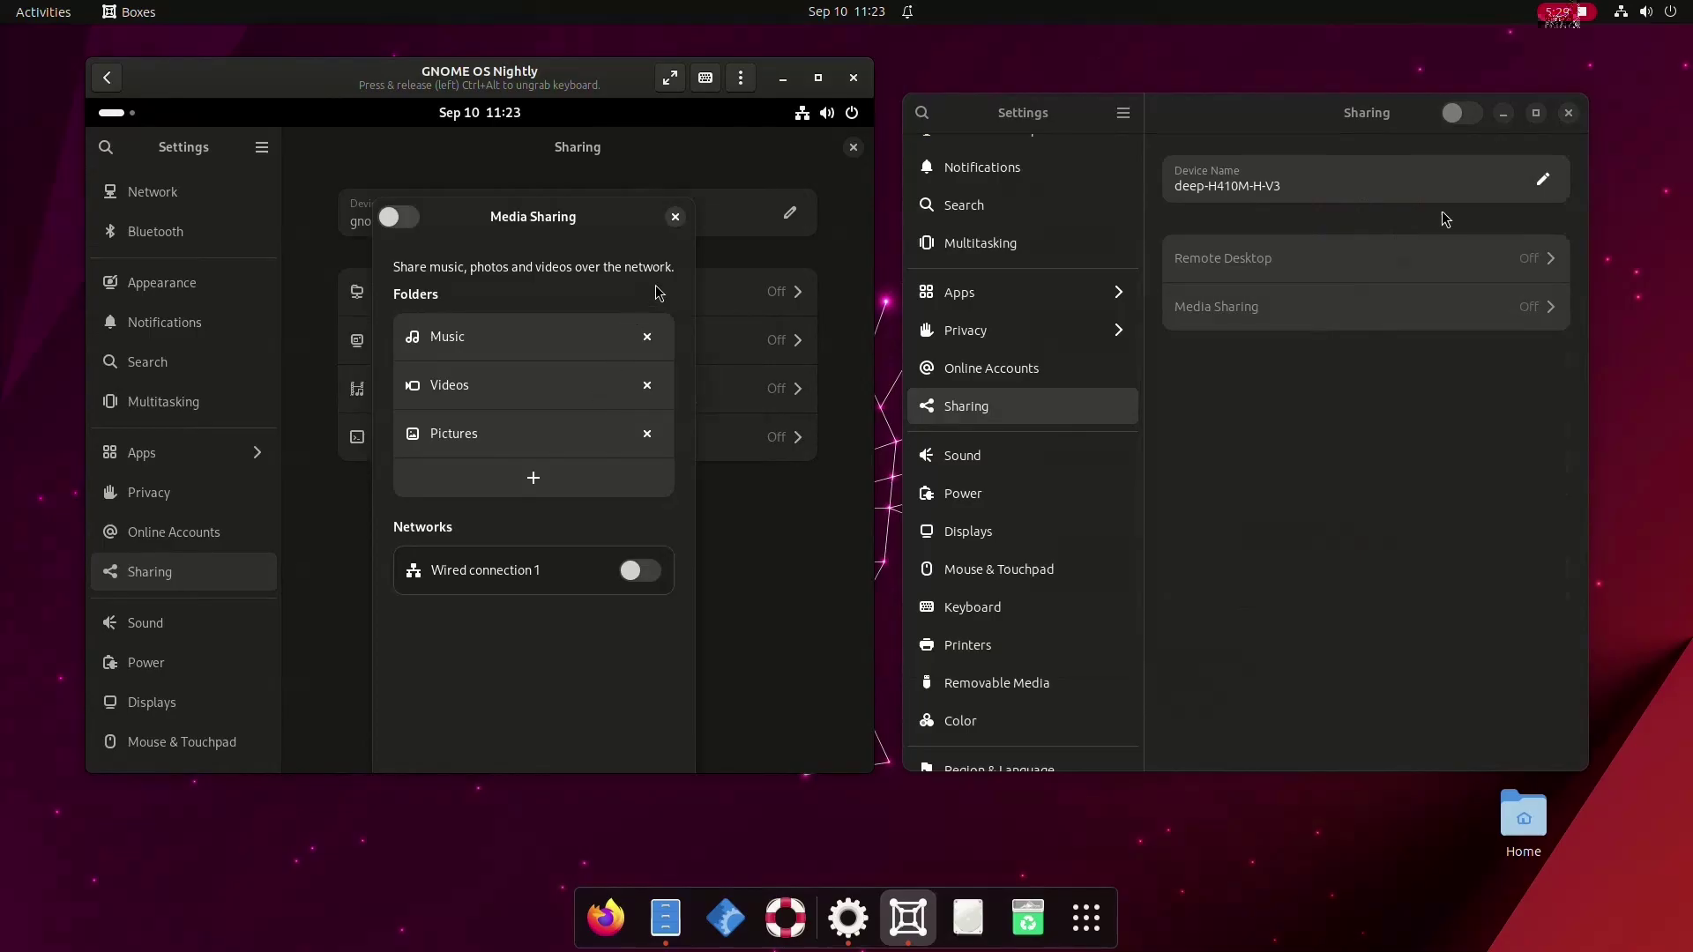
pyautogui.click(674, 216)
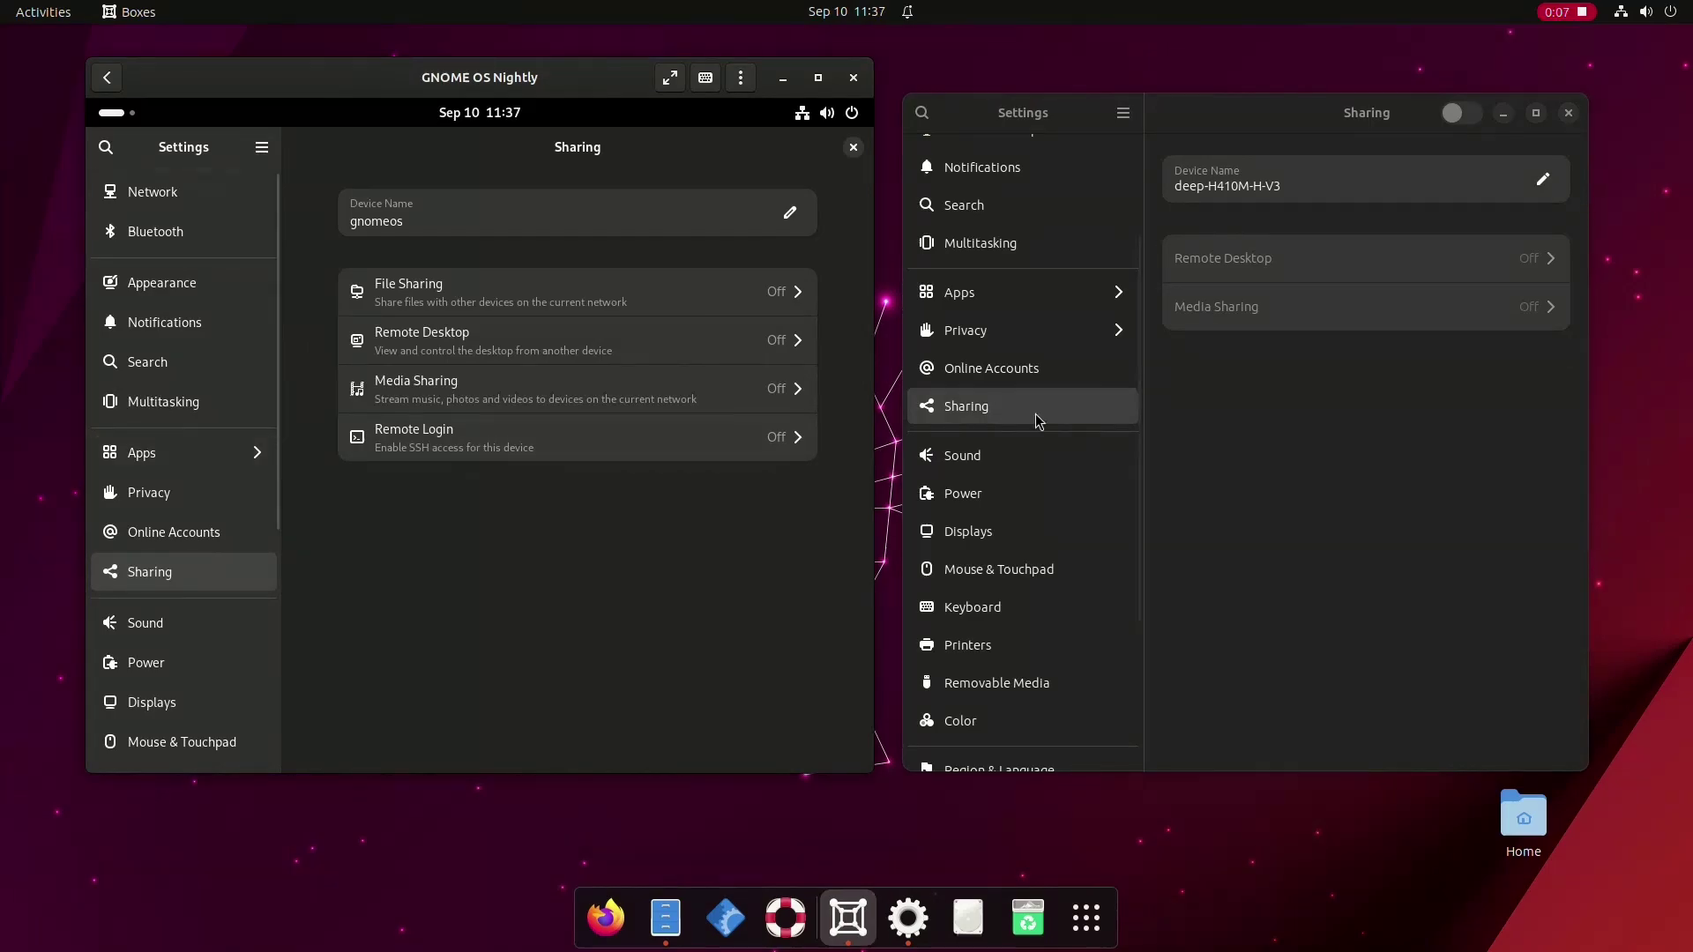
pyautogui.scroll(3, 1074, 428)
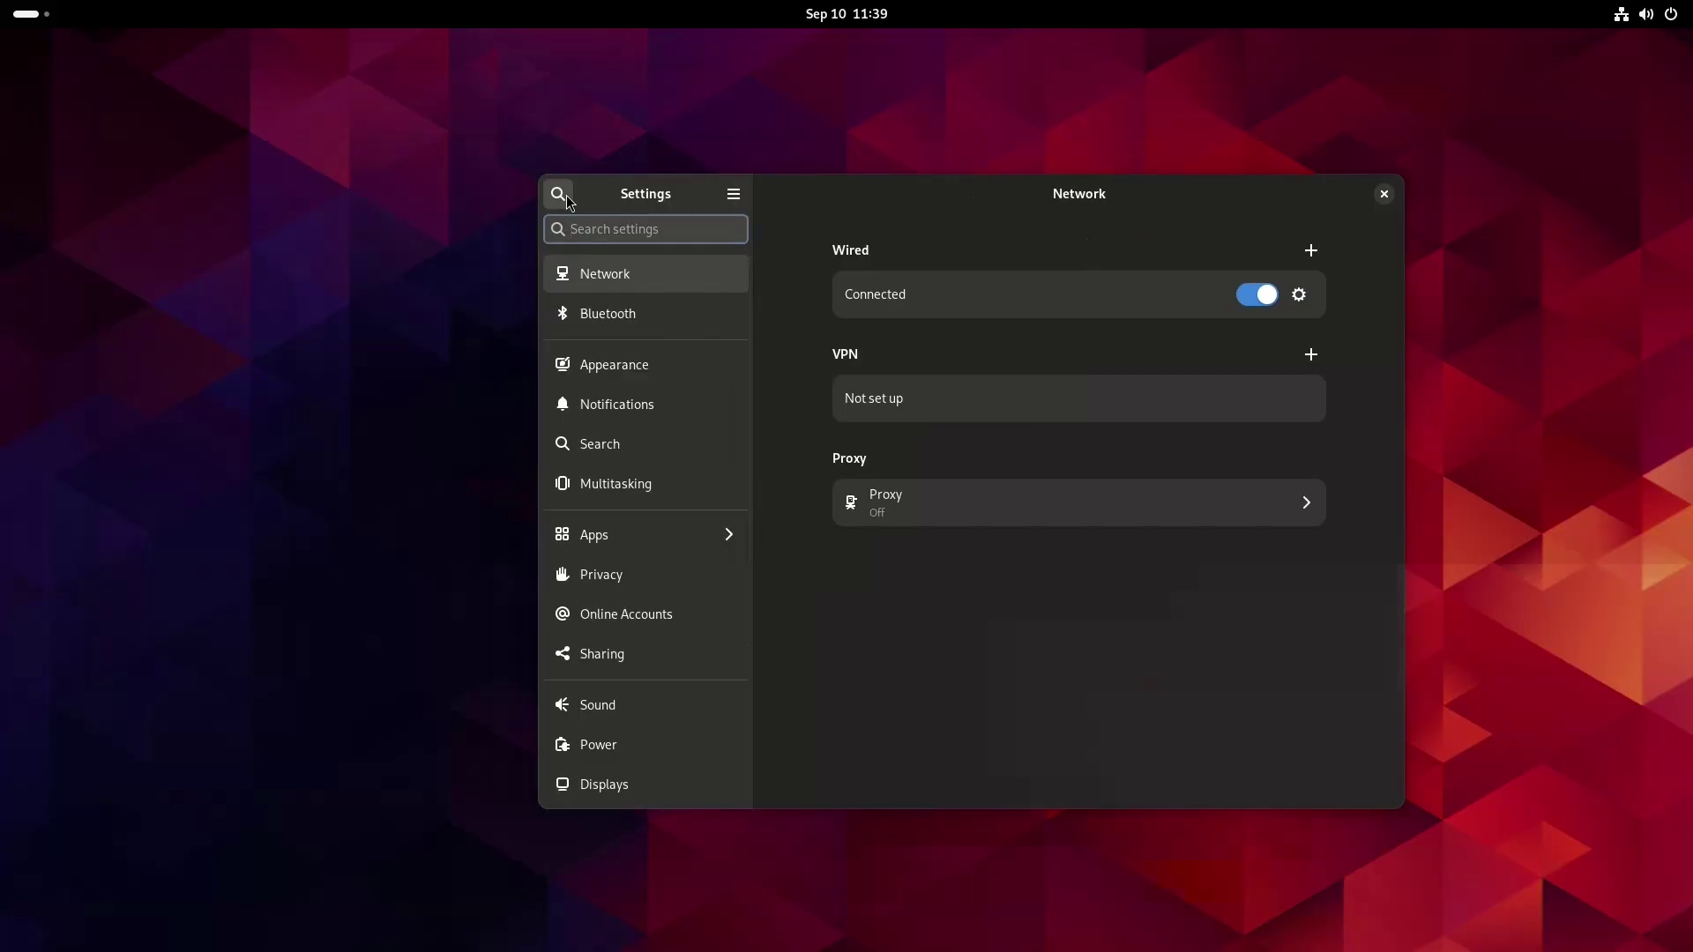
# - Search Settings for 'DISPL' and open the Displays page from the results
pyautogui.write('DISPLS')
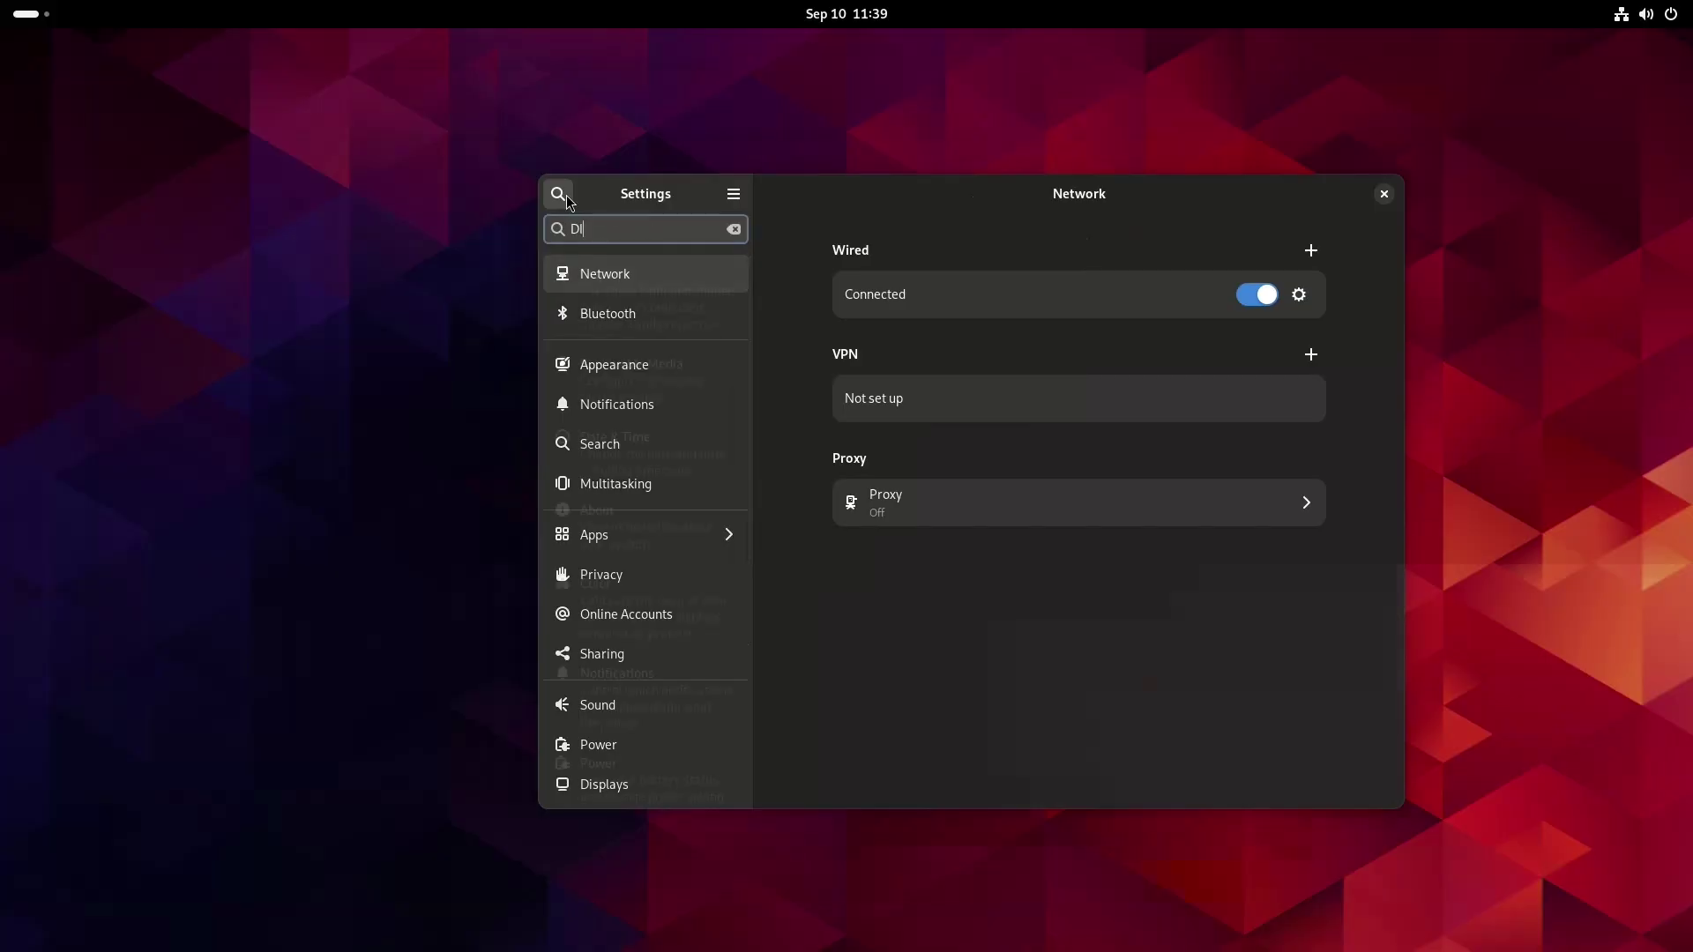
pyautogui.press('BackSpace')
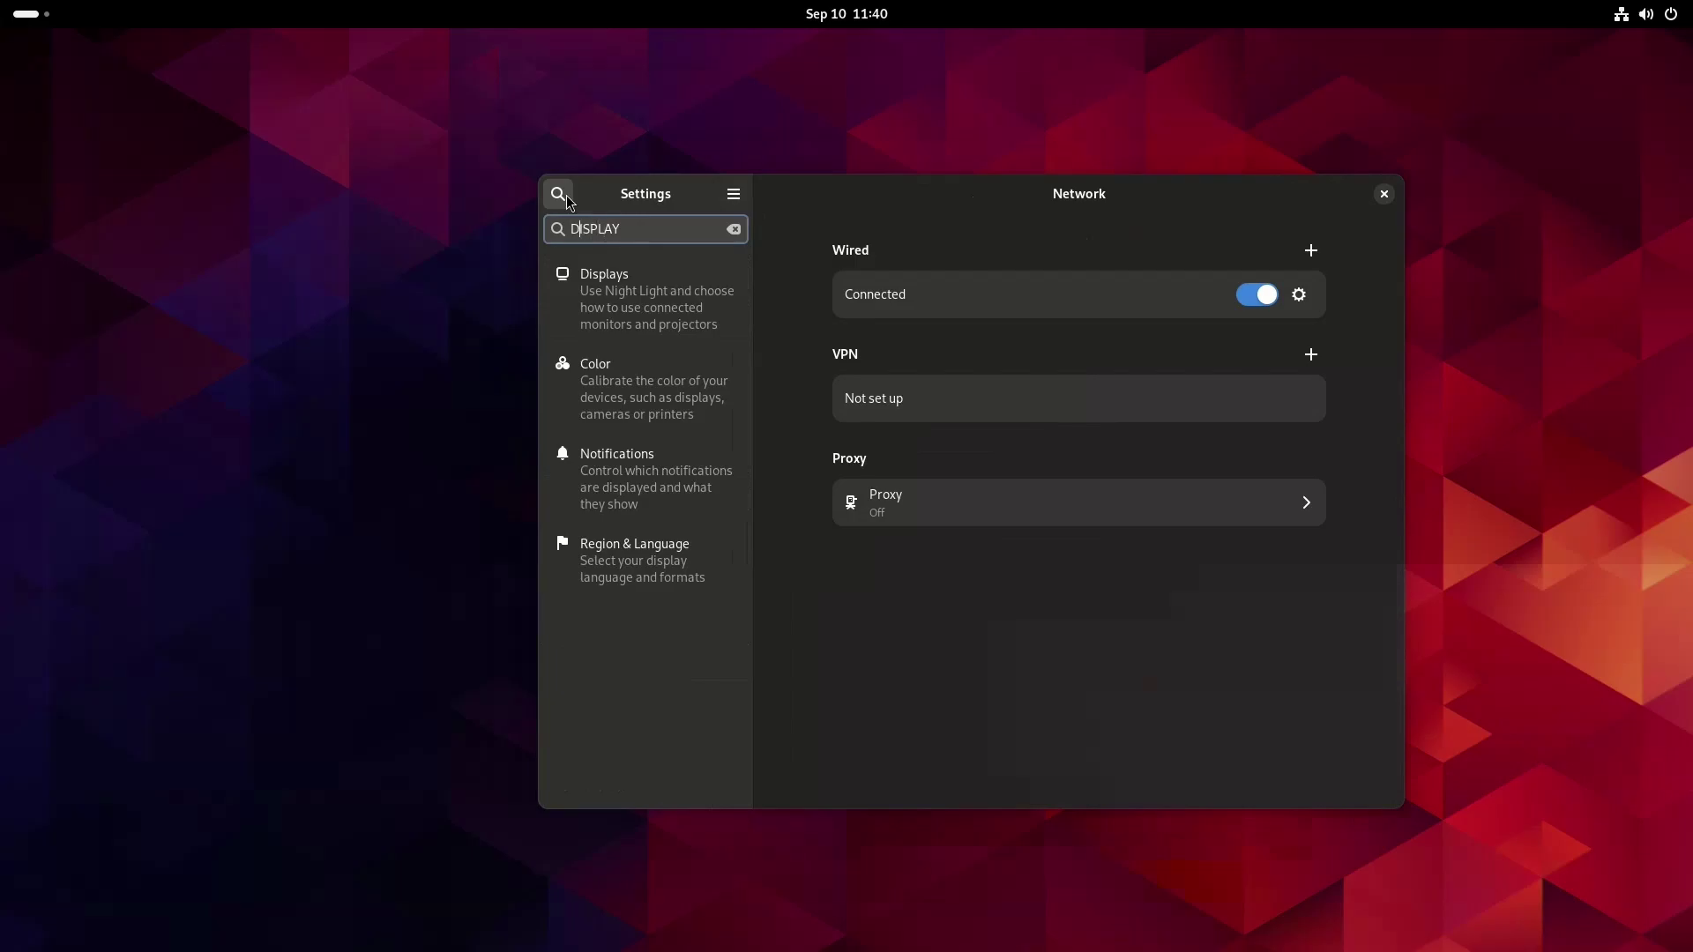
pyautogui.press('Down')
pyautogui.press('Down')
pyautogui.press('Down')
pyautogui.press('Down')
pyautogui.press('Up')
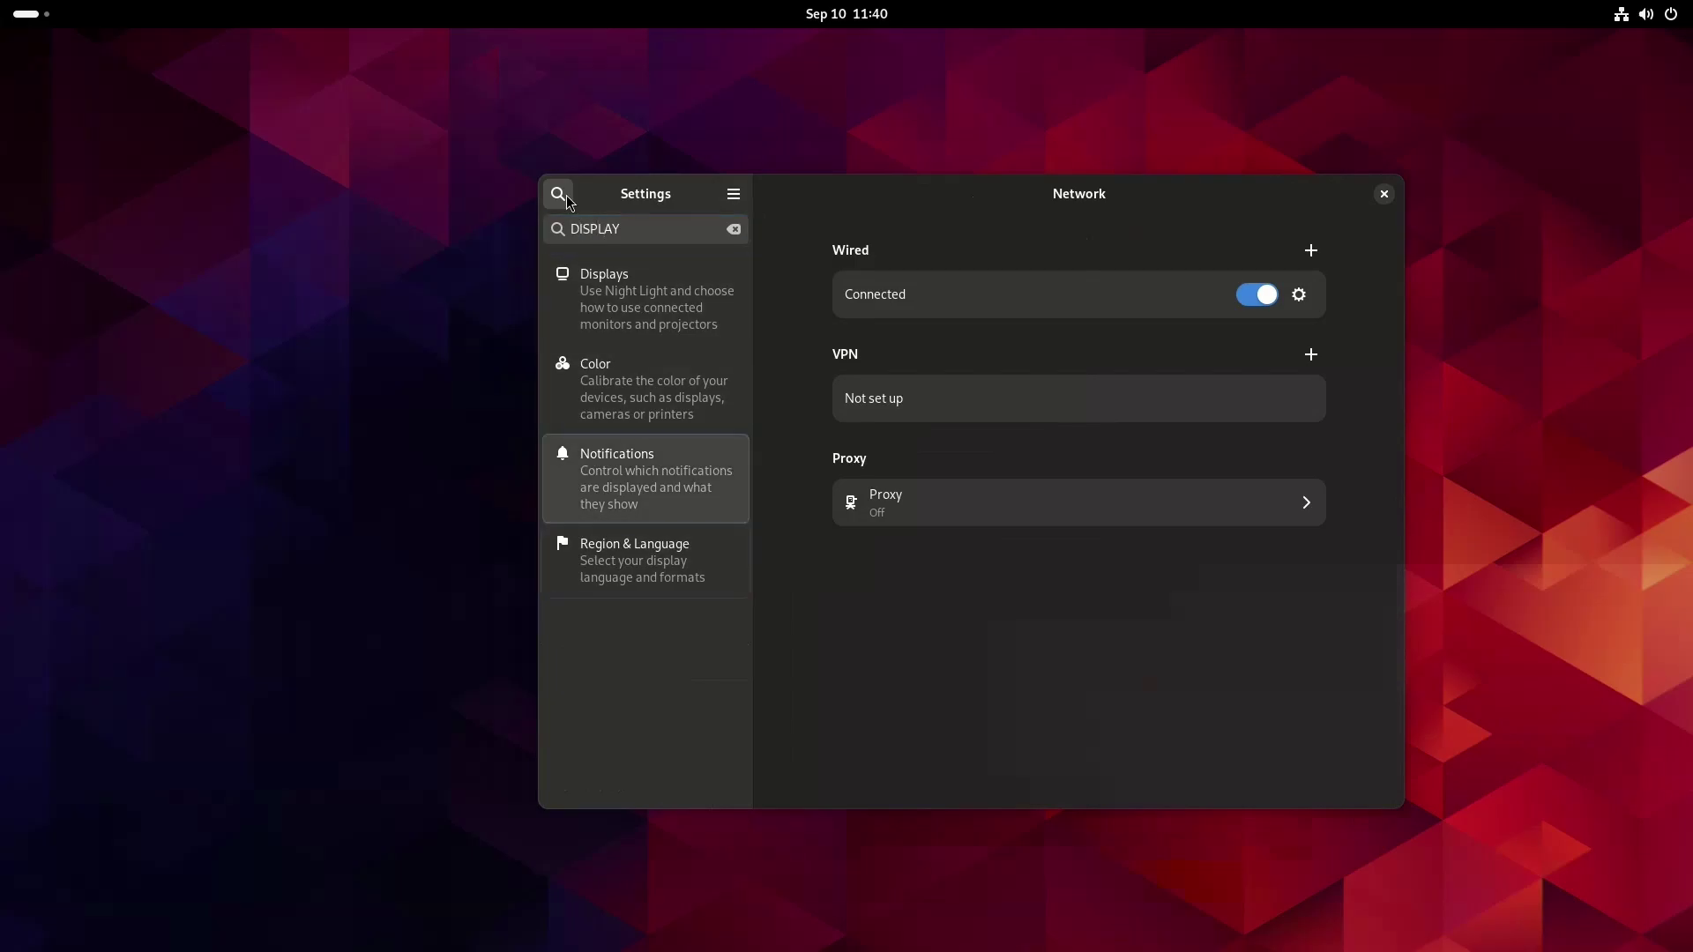
pyautogui.press('Up')
pyautogui.press('Up')
pyautogui.press('Down')
pyautogui.press('Down')
pyautogui.press('Down')
pyautogui.press('Up')
pyautogui.press('Up')
pyautogui.press('Up')
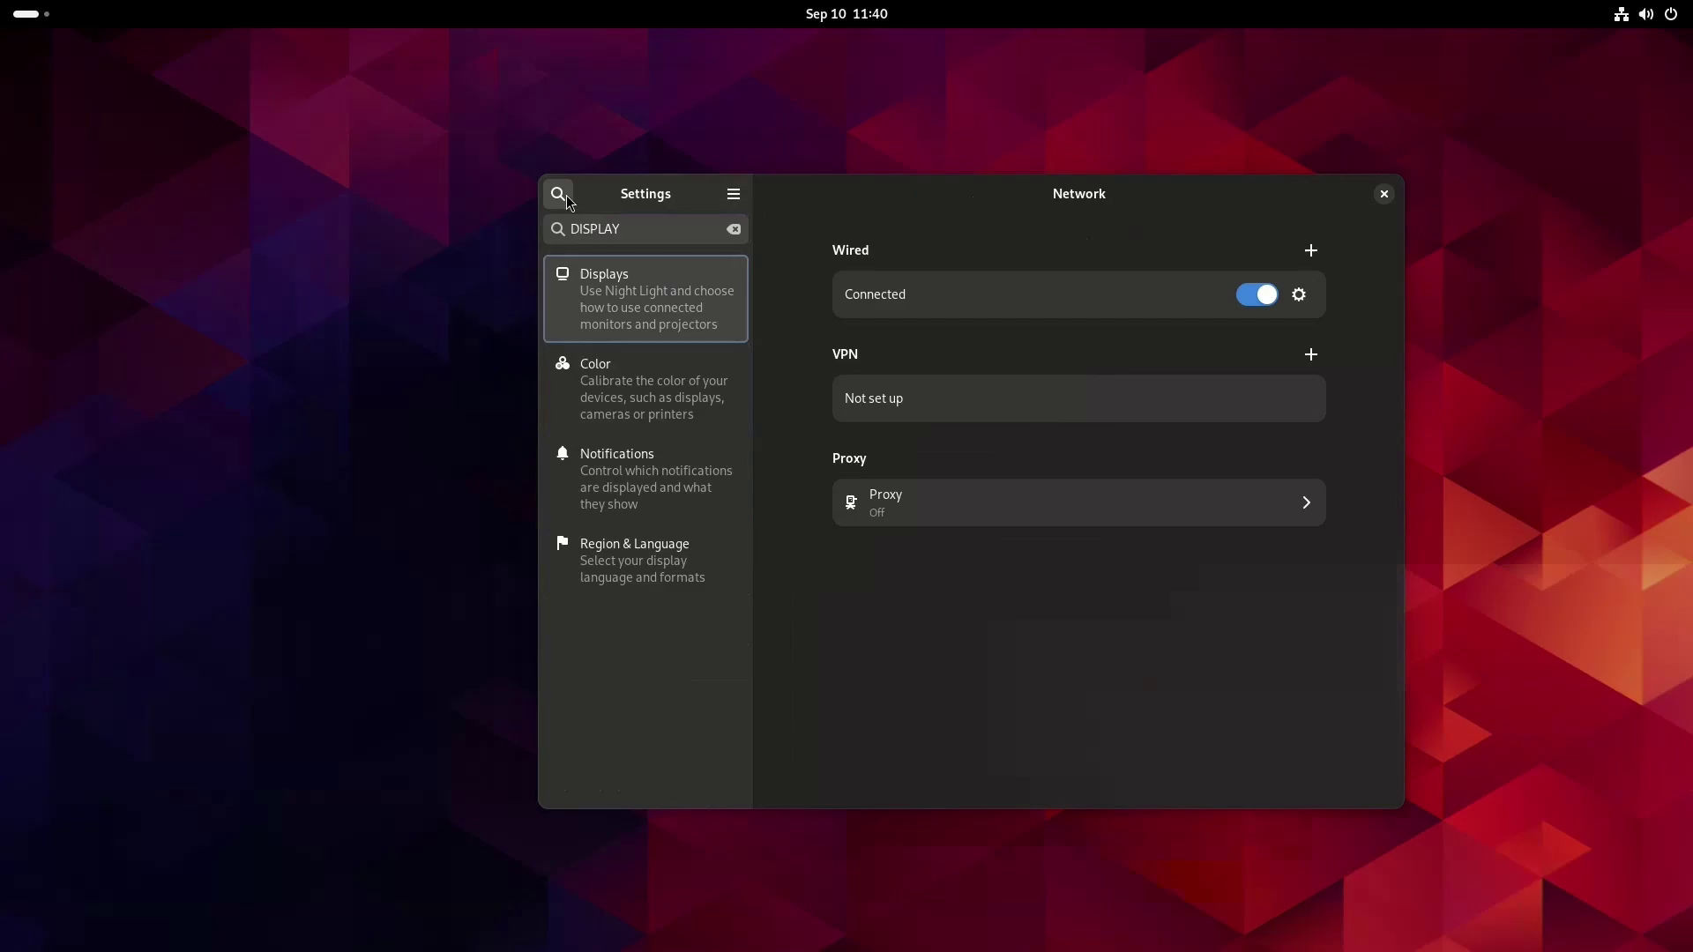
pyautogui.press('Return')
# - In Keyboard, try per-window input switching, revert to same source, and open Compose Key options
pyautogui.press('Down')
pyautogui.press('Down')
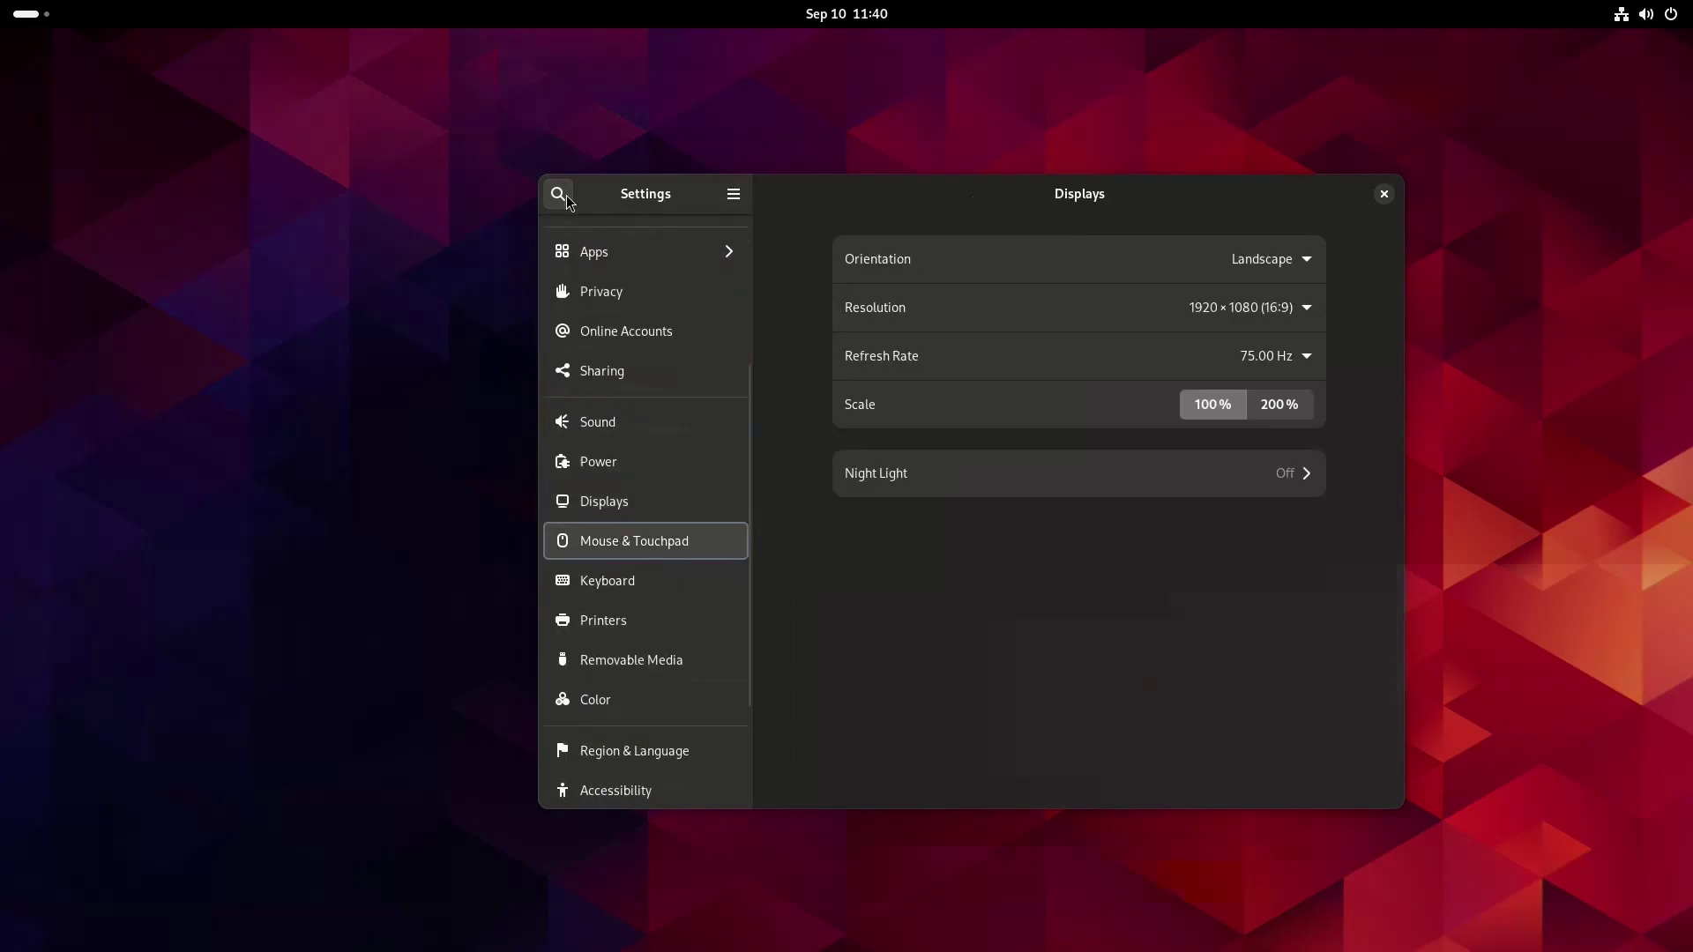
pyautogui.press('Return')
pyautogui.press('Down')
pyautogui.press('Down')
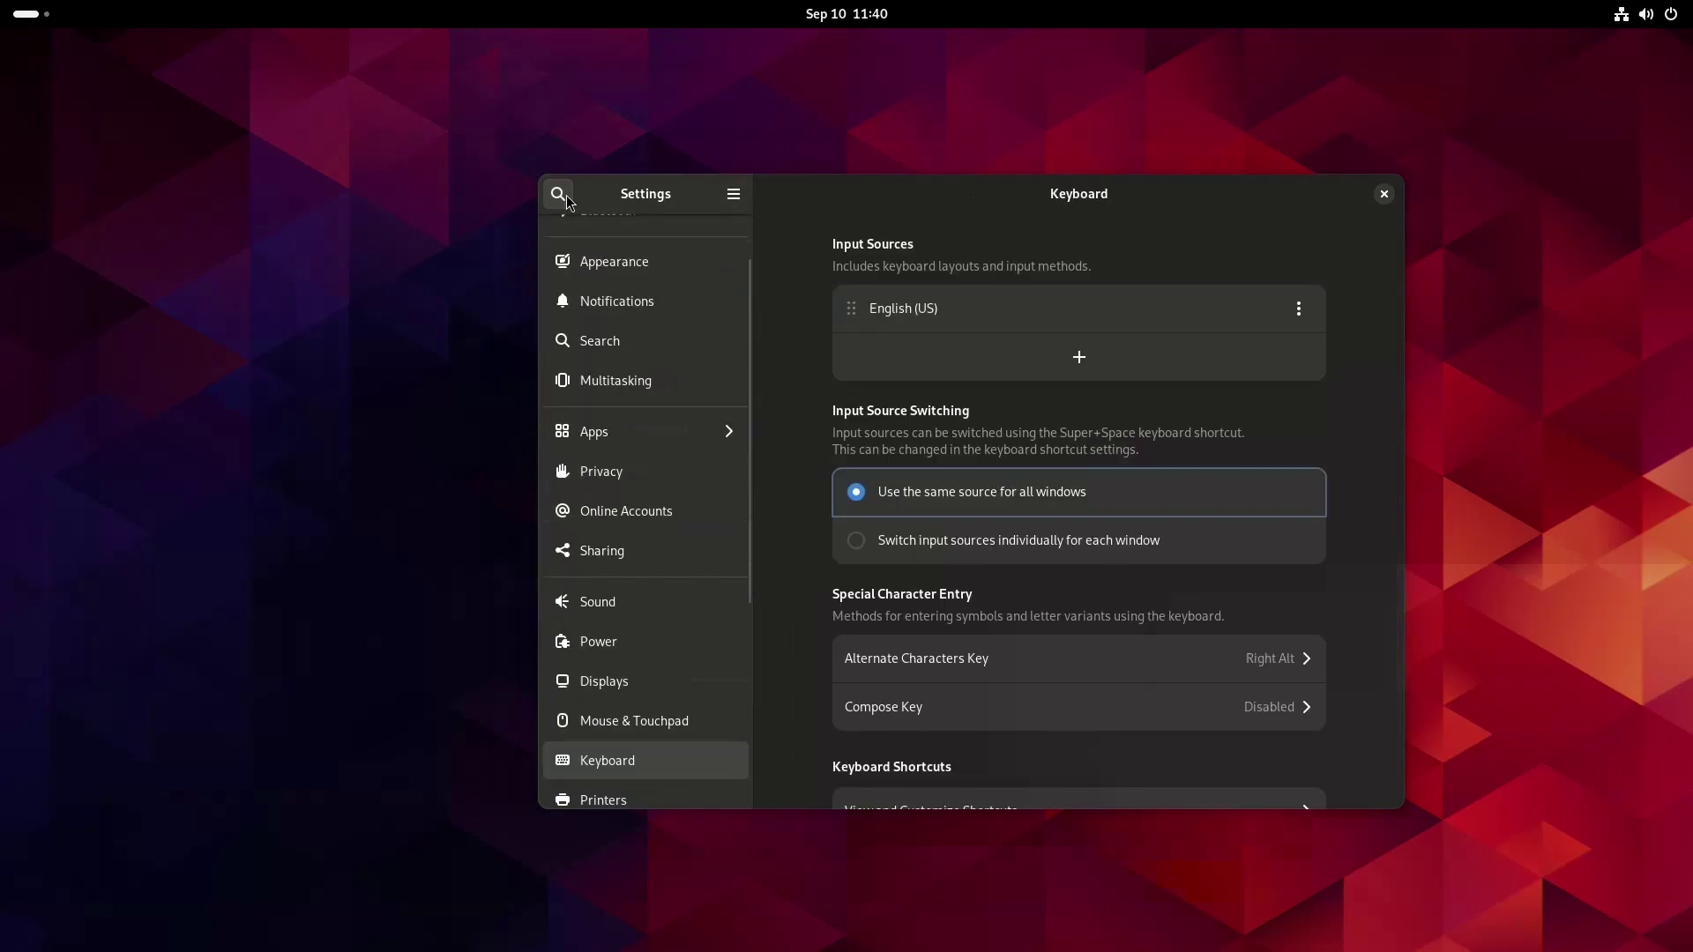
pyautogui.press('Down')
pyautogui.press('Return')
pyautogui.press('Up')
pyautogui.press('Return')
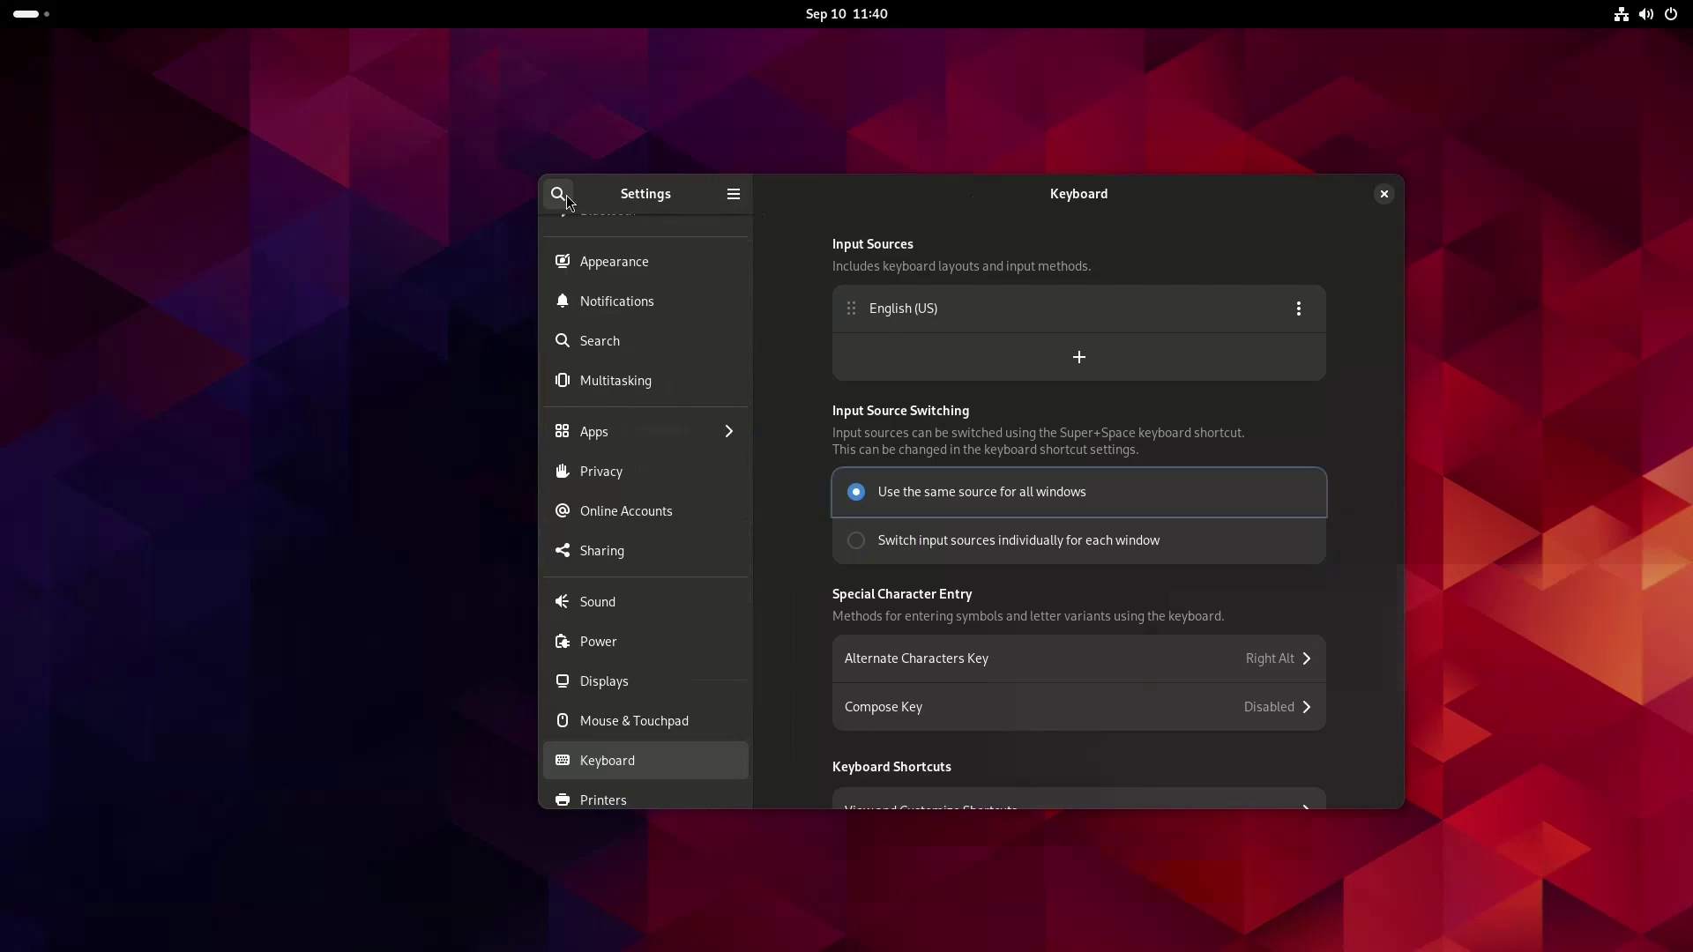
pyautogui.press('Down')
pyautogui.press('Down')
pyautogui.press('Down')
pyautogui.press('Return')
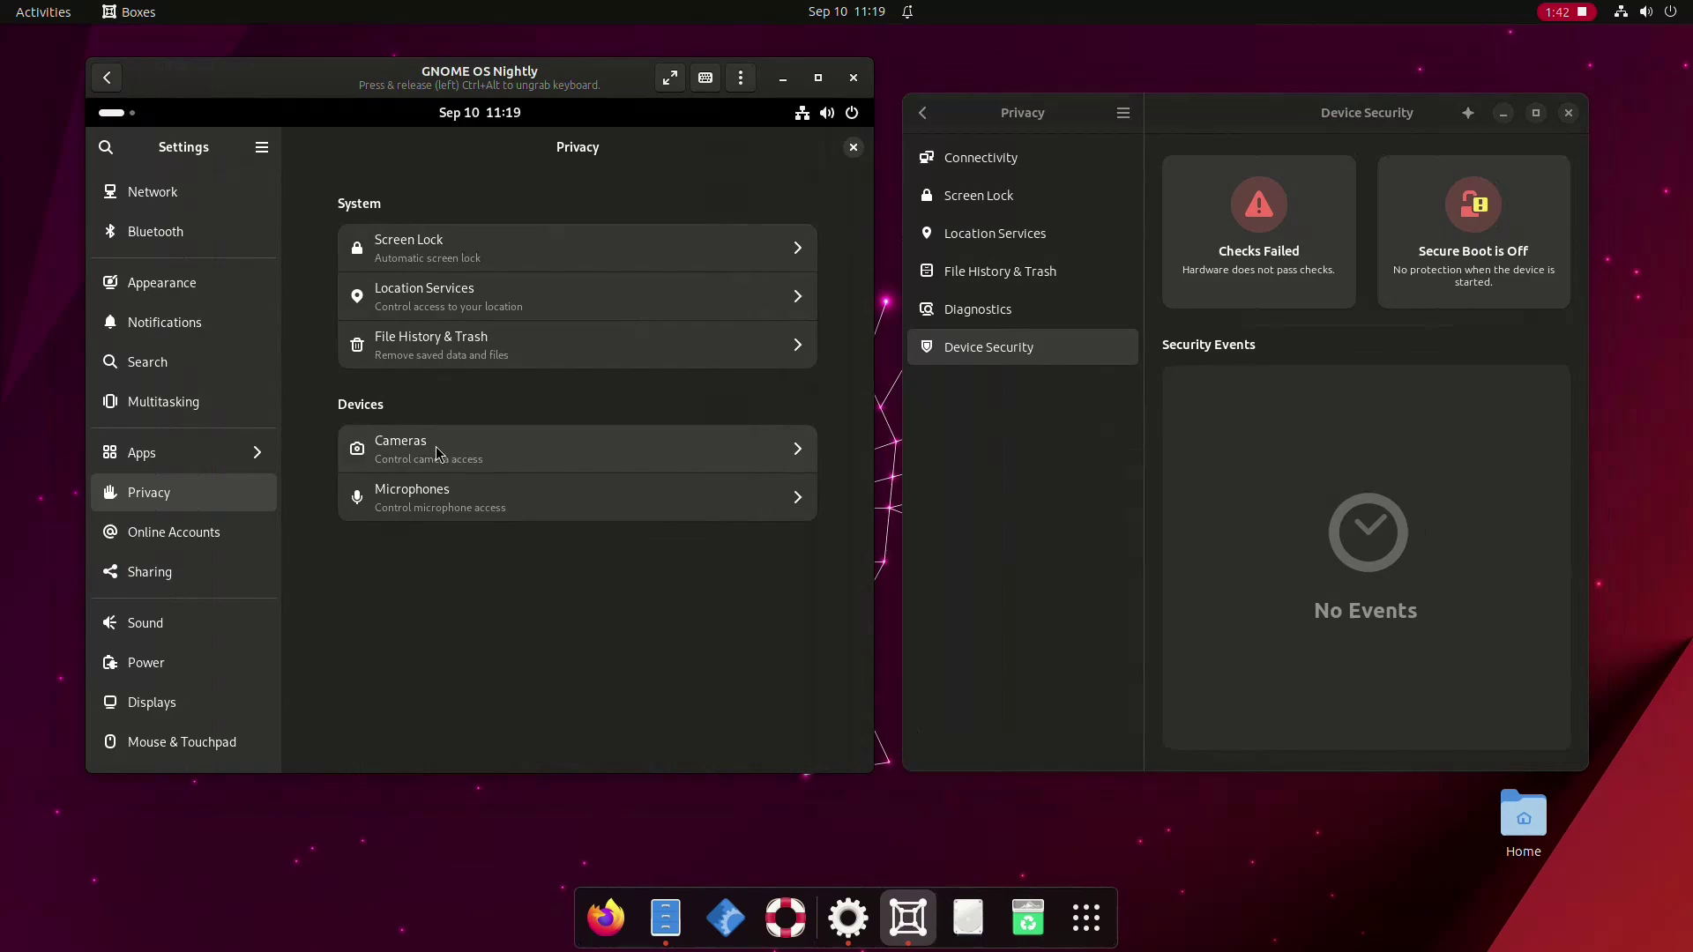
# - Focus the host Settings and go back from Device Security to the Network page
pyautogui.click(1120, 554)
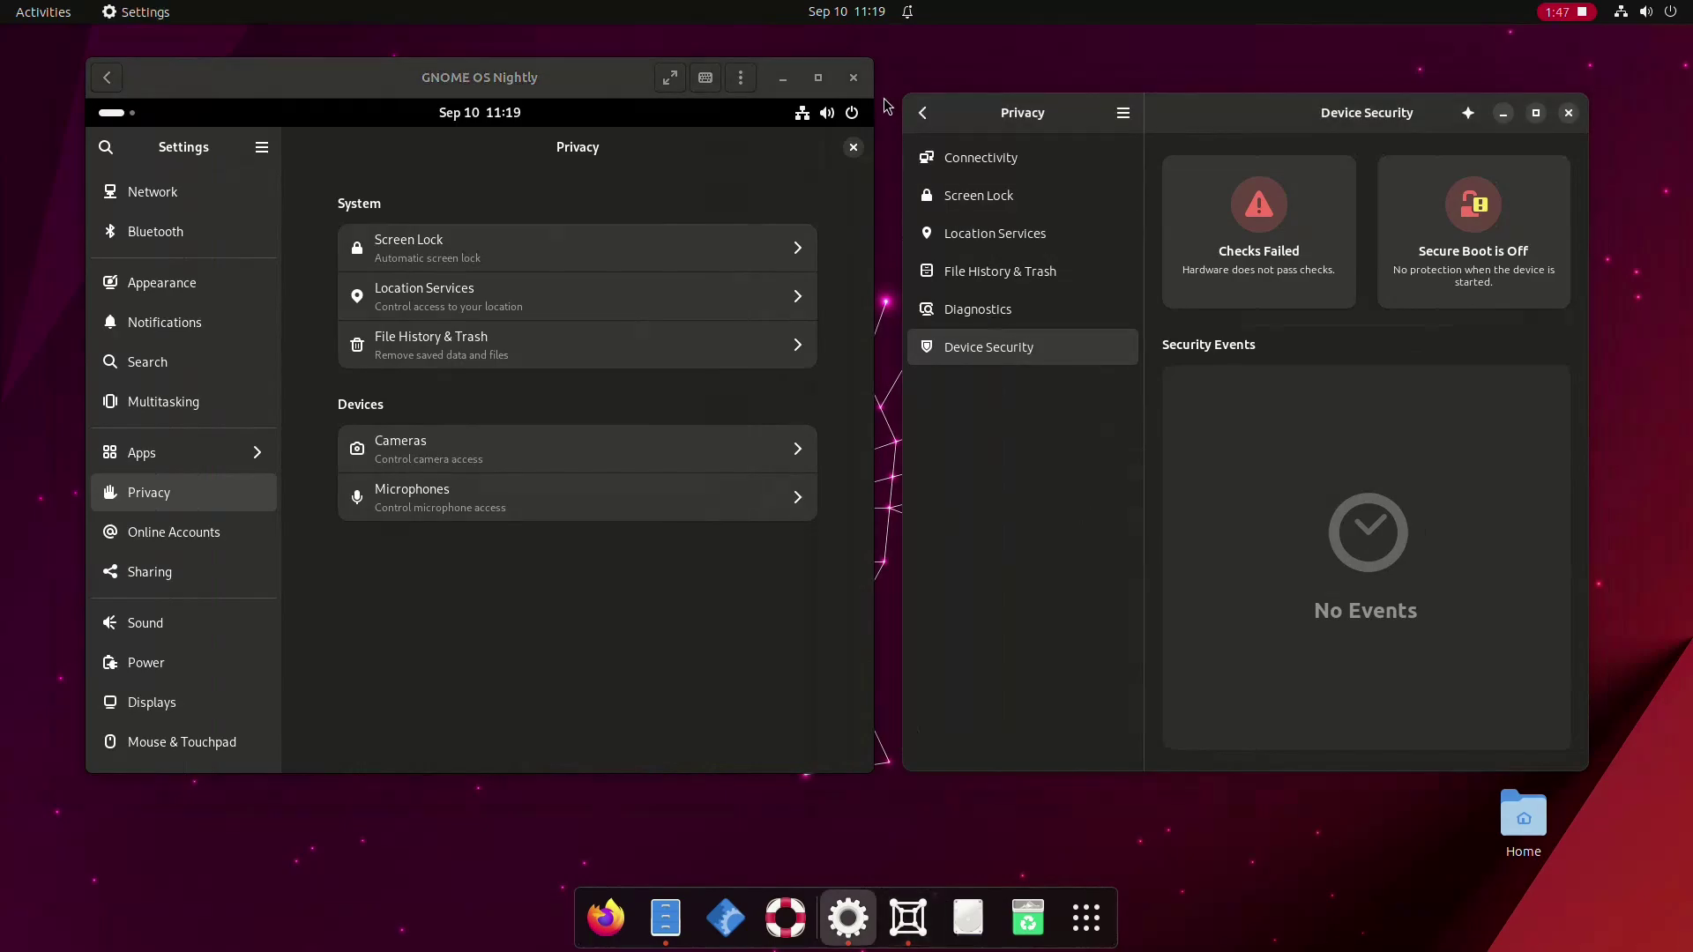
pyautogui.click(920, 113)
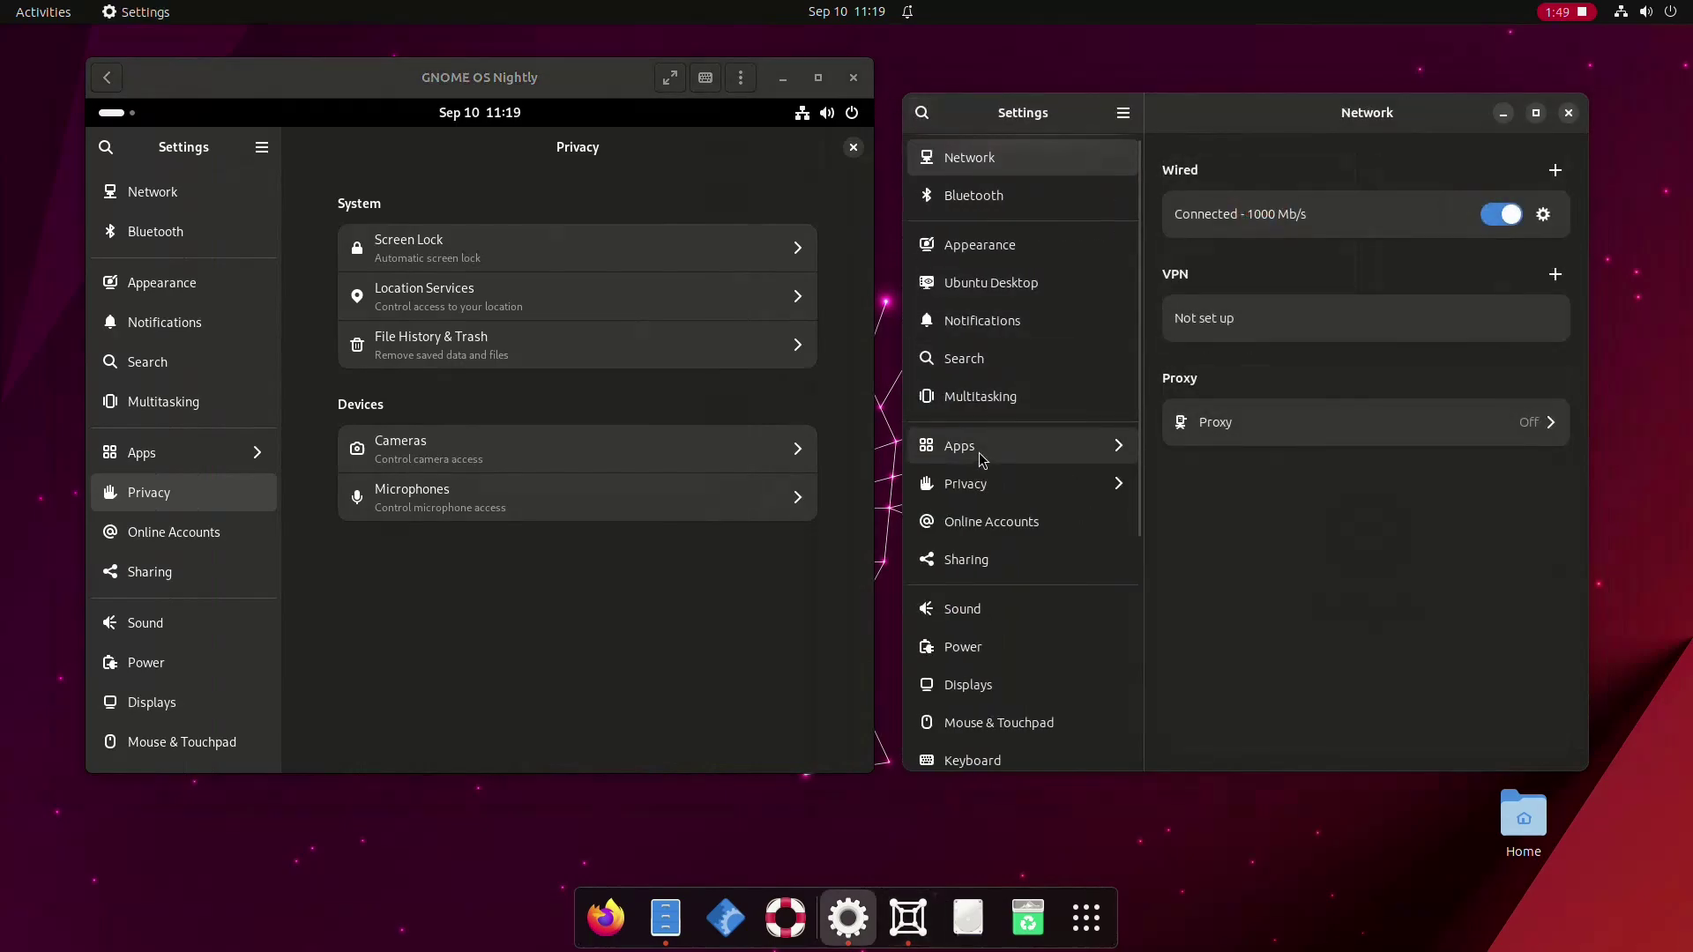
# - Show and then hide the weekday and seconds in the top-bar clock
pyautogui.scroll(-5, 982, 458)
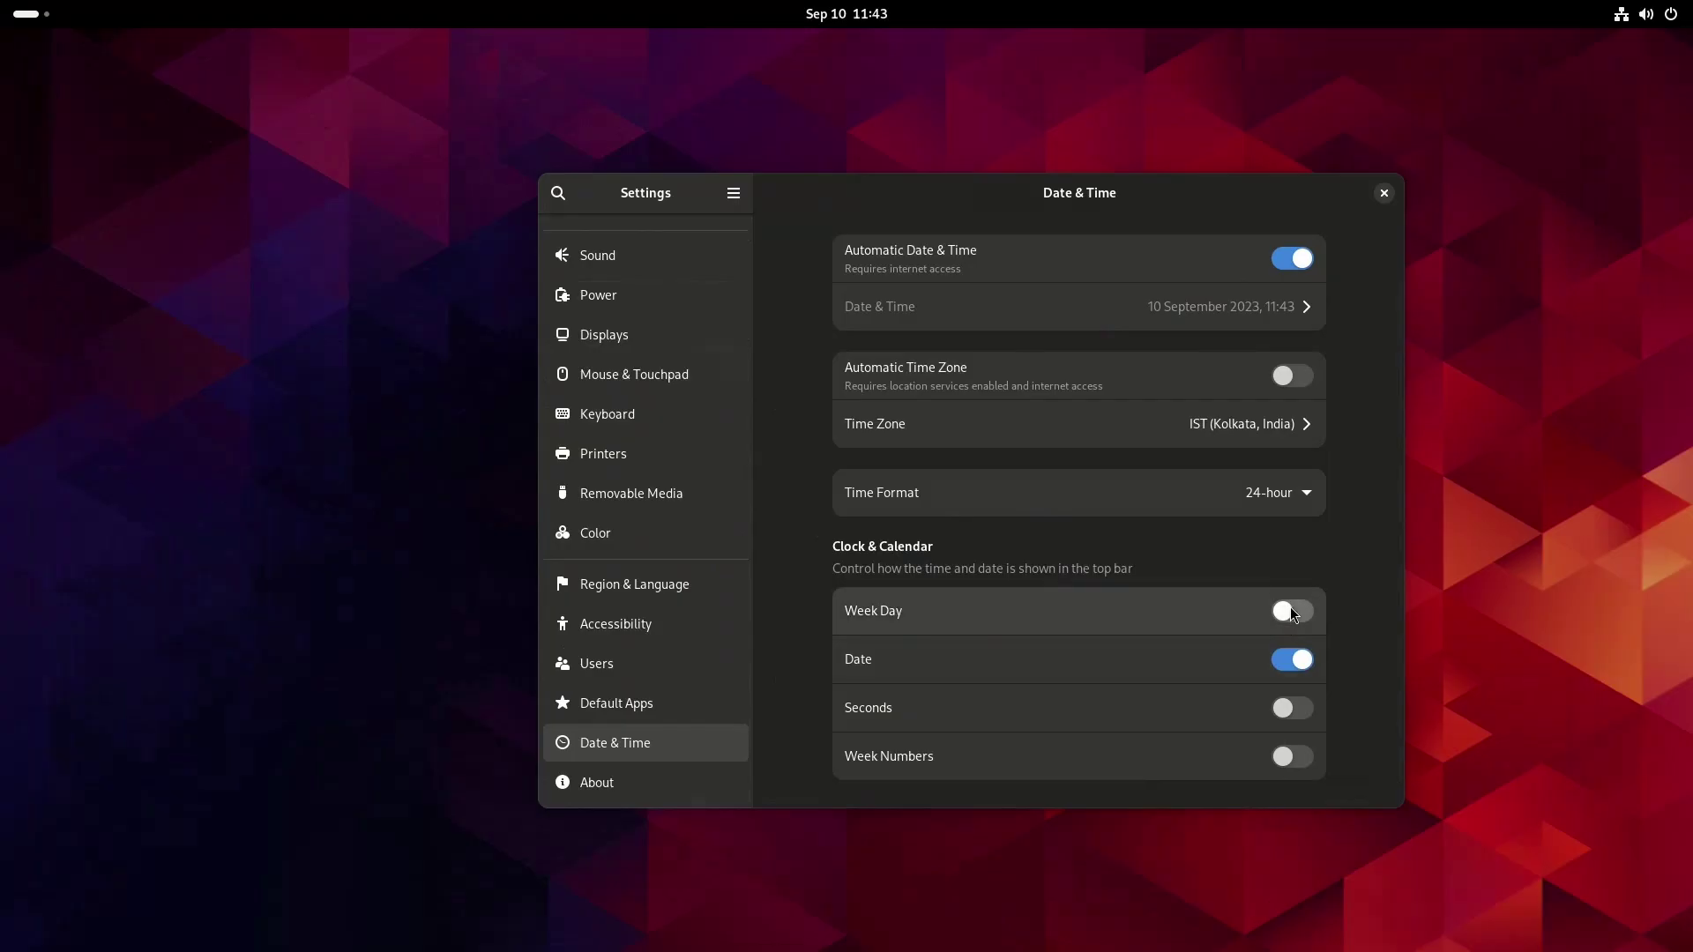
pyautogui.click(1292, 611)
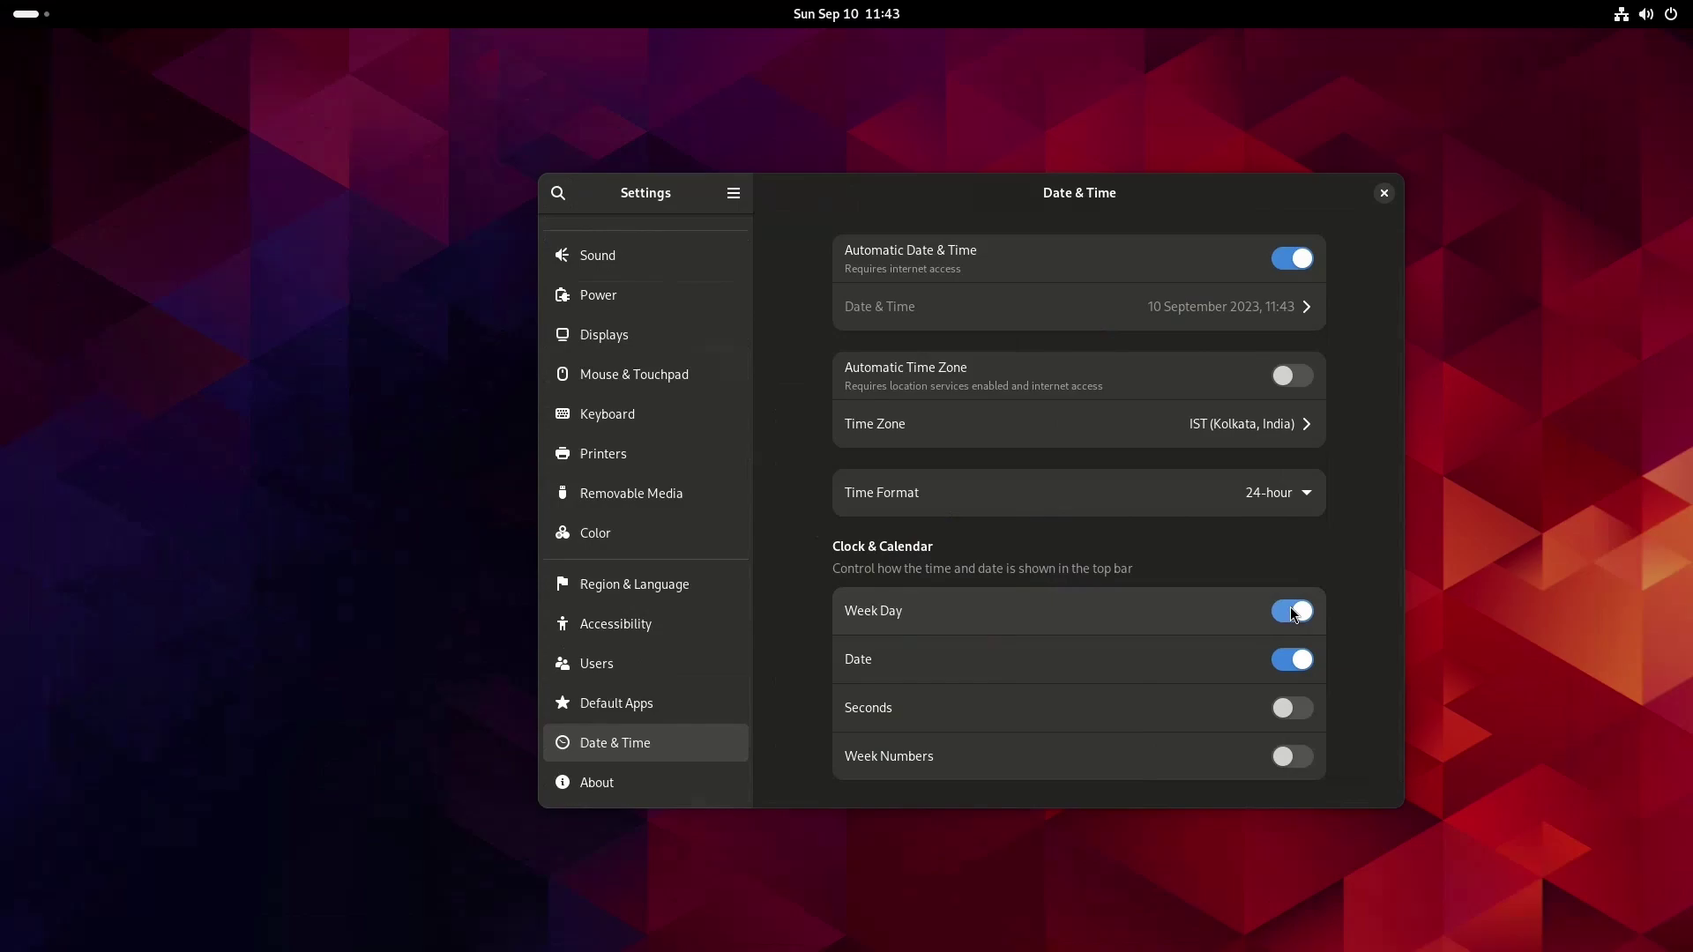
pyautogui.click(1294, 614)
pyautogui.click(1287, 711)
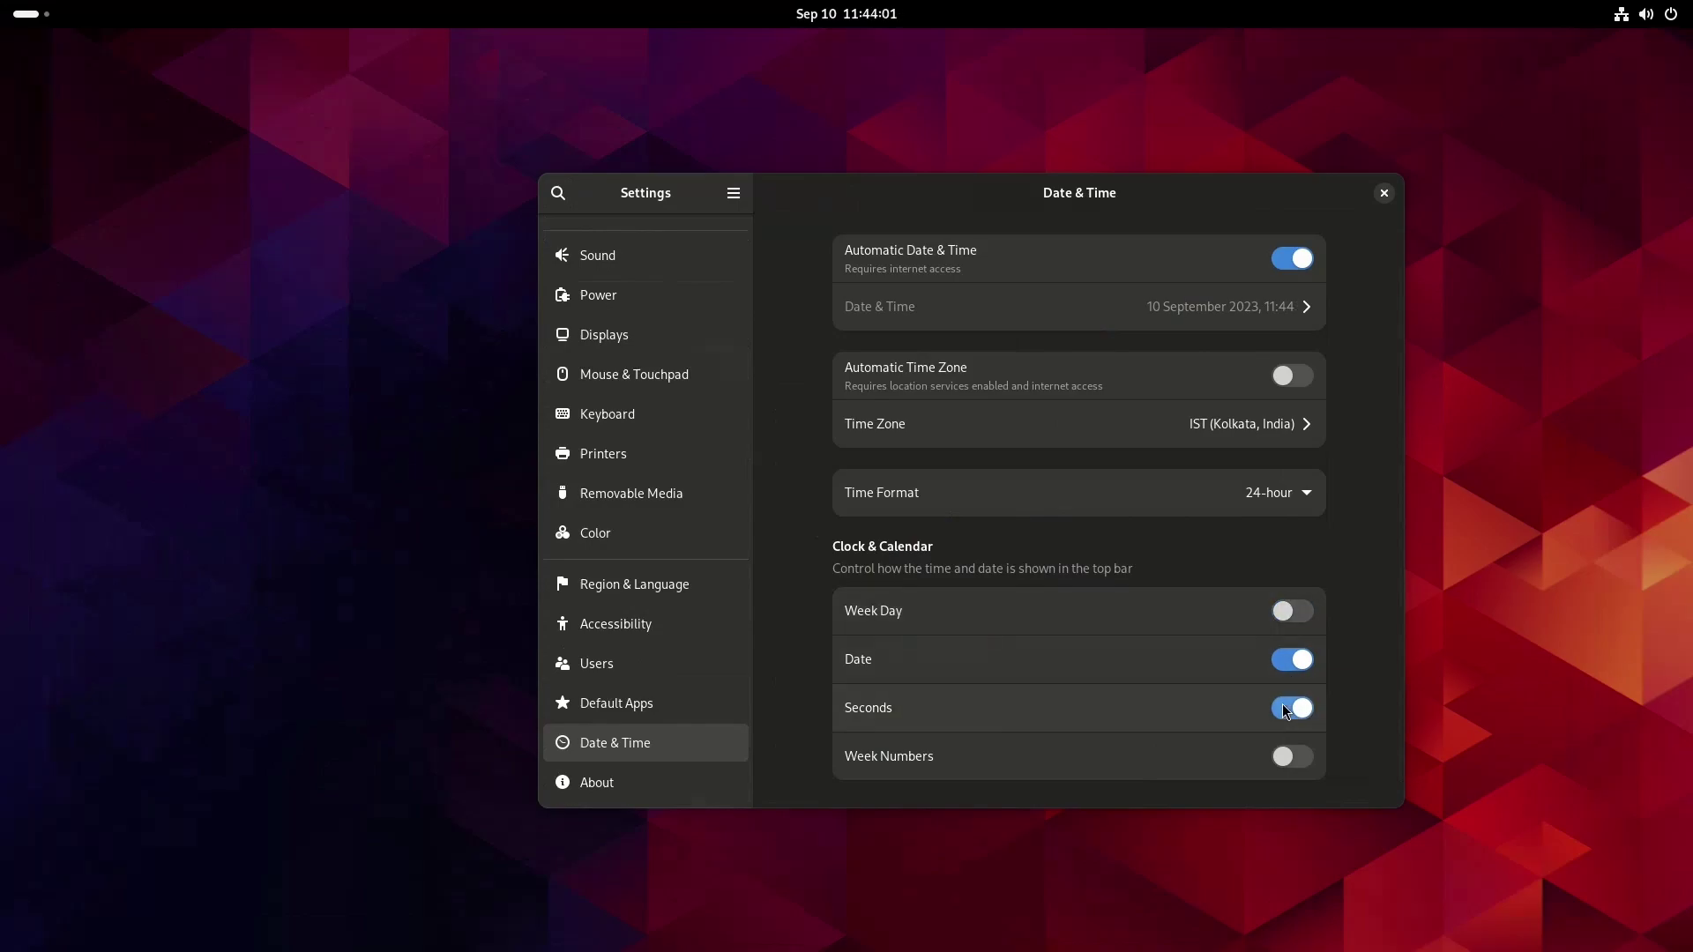
pyautogui.click(1287, 711)
# - Toggle week numbers and seconds on and off, leaving both off, then open Sound
pyautogui.click(1292, 756)
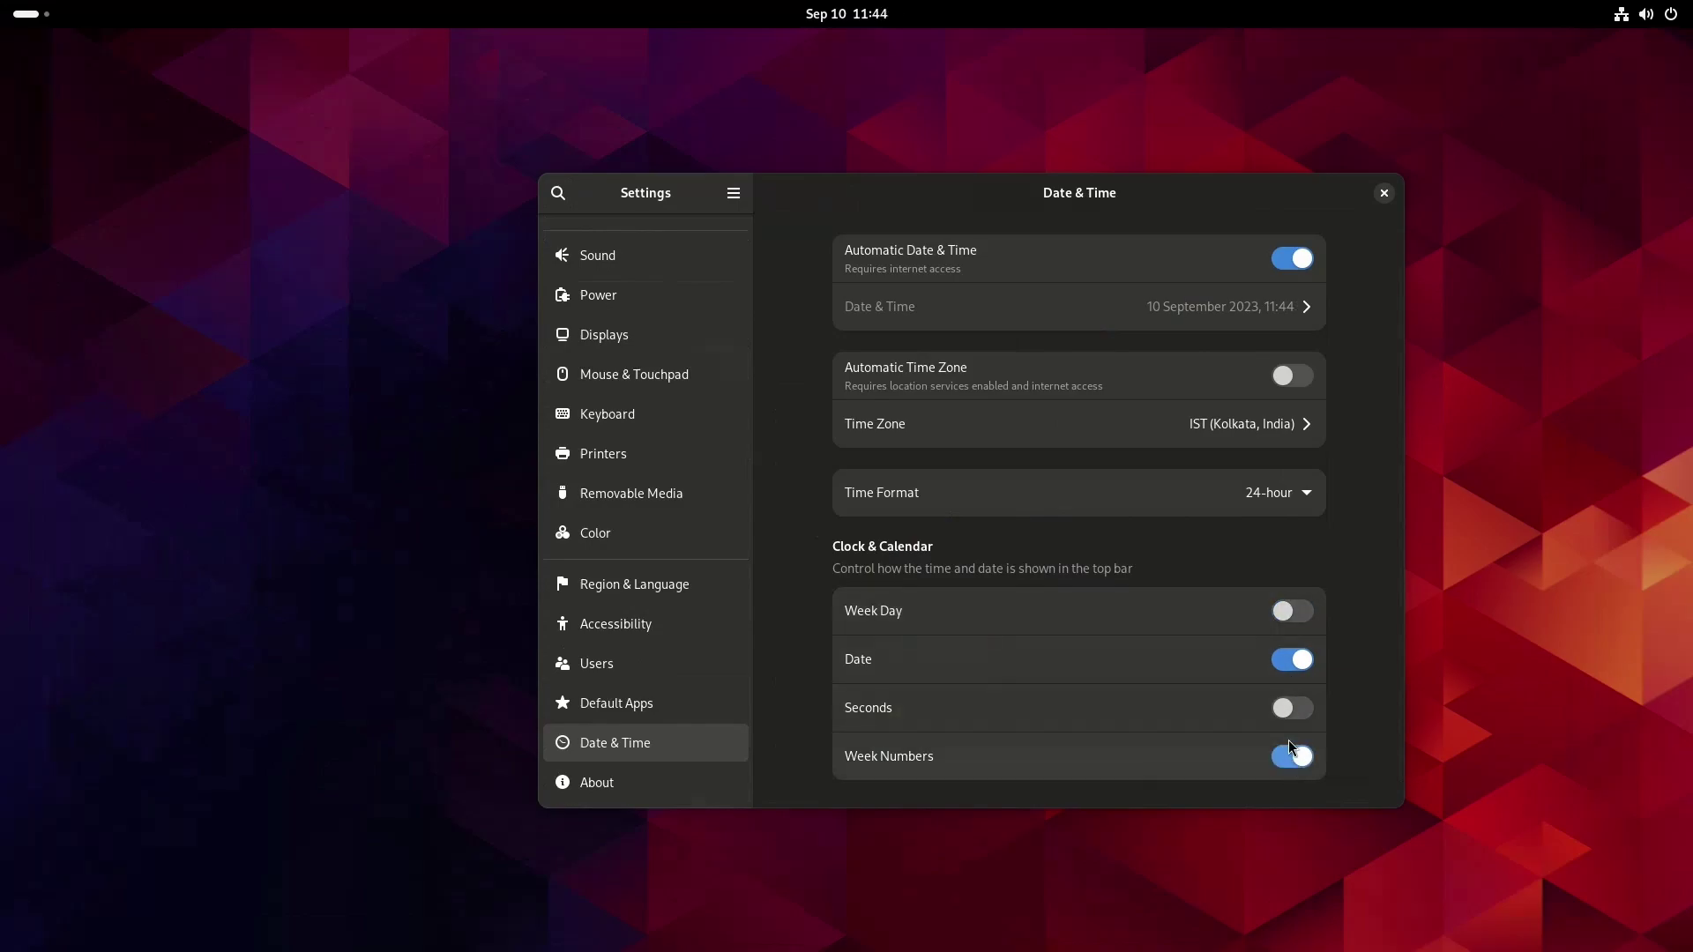
pyautogui.click(1289, 749)
pyautogui.click(1287, 754)
pyautogui.click(1287, 753)
pyautogui.click(1298, 705)
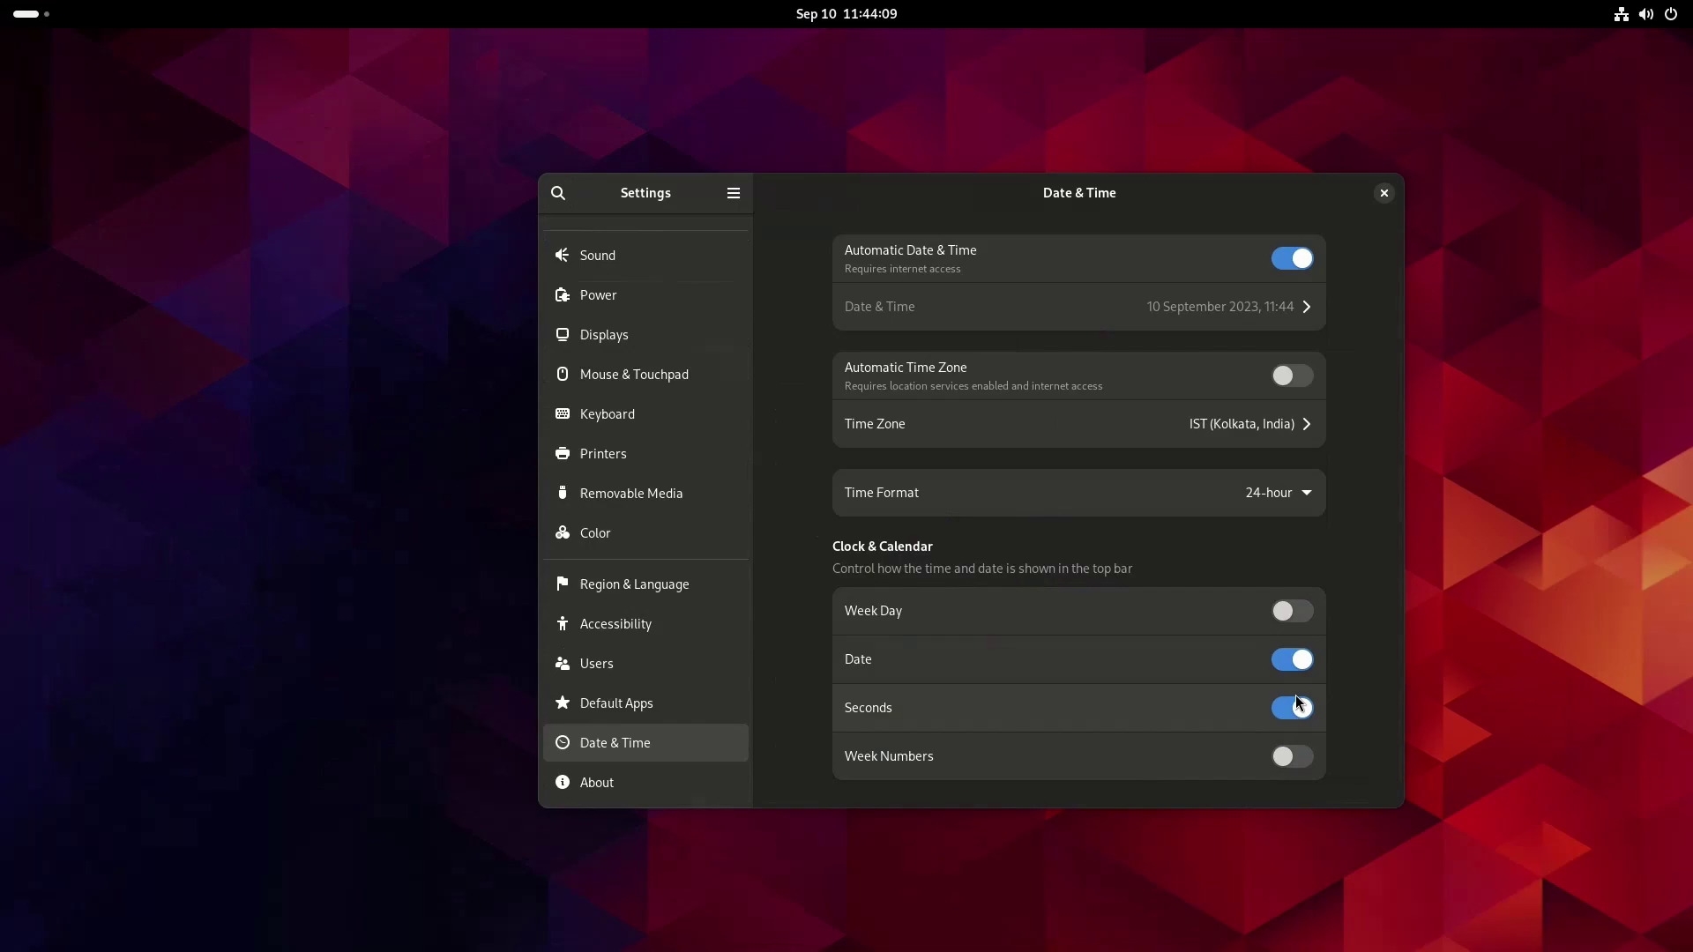
pyautogui.click(1298, 705)
pyautogui.scroll(5, 646, 459)
pyautogui.click(646, 446)
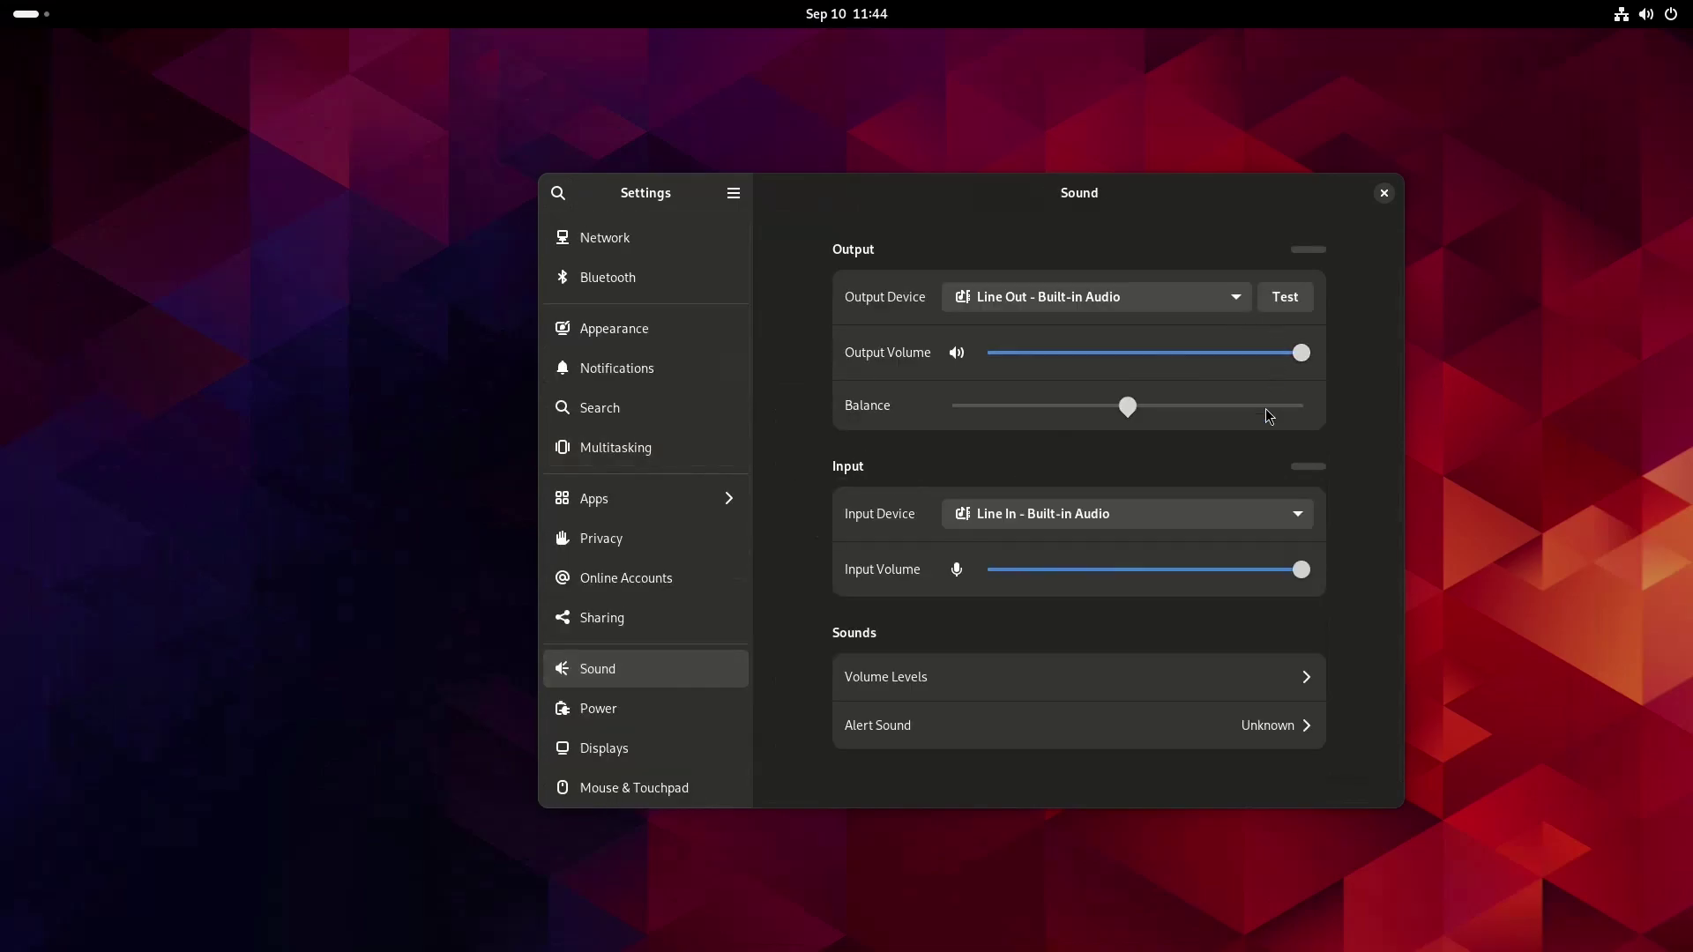
# - Try the String alert sound, then set the alert sound back to Click
pyautogui.click(1273, 733)
pyautogui.click(960, 509)
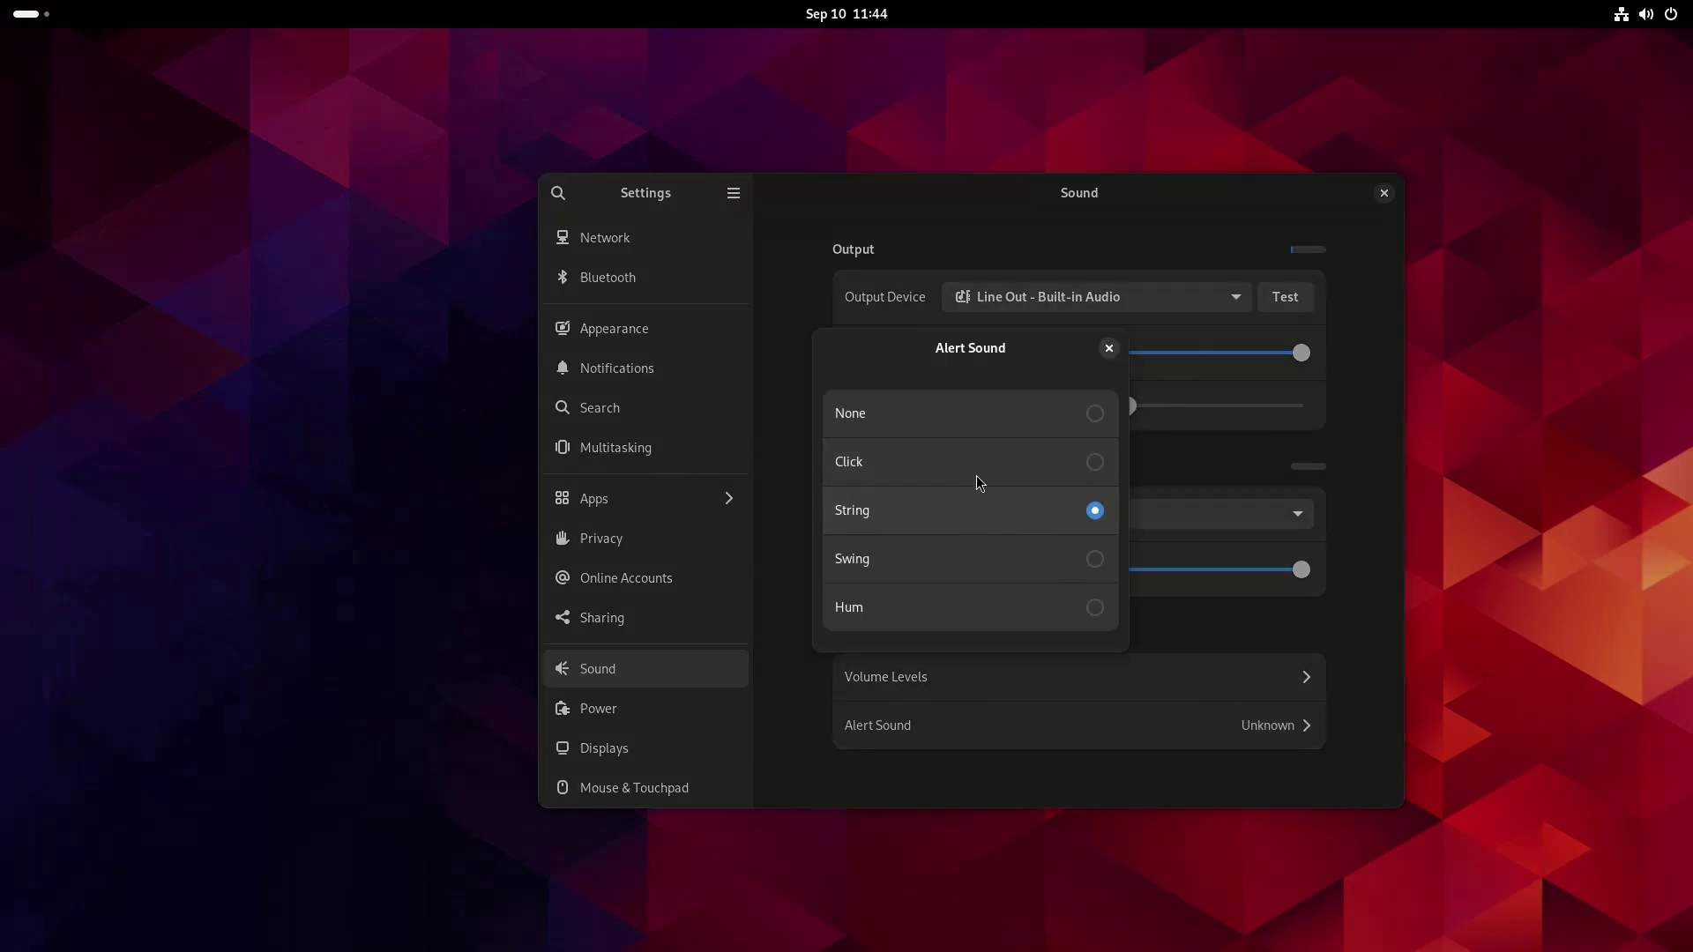
pyautogui.click(988, 457)
pyautogui.click(1108, 347)
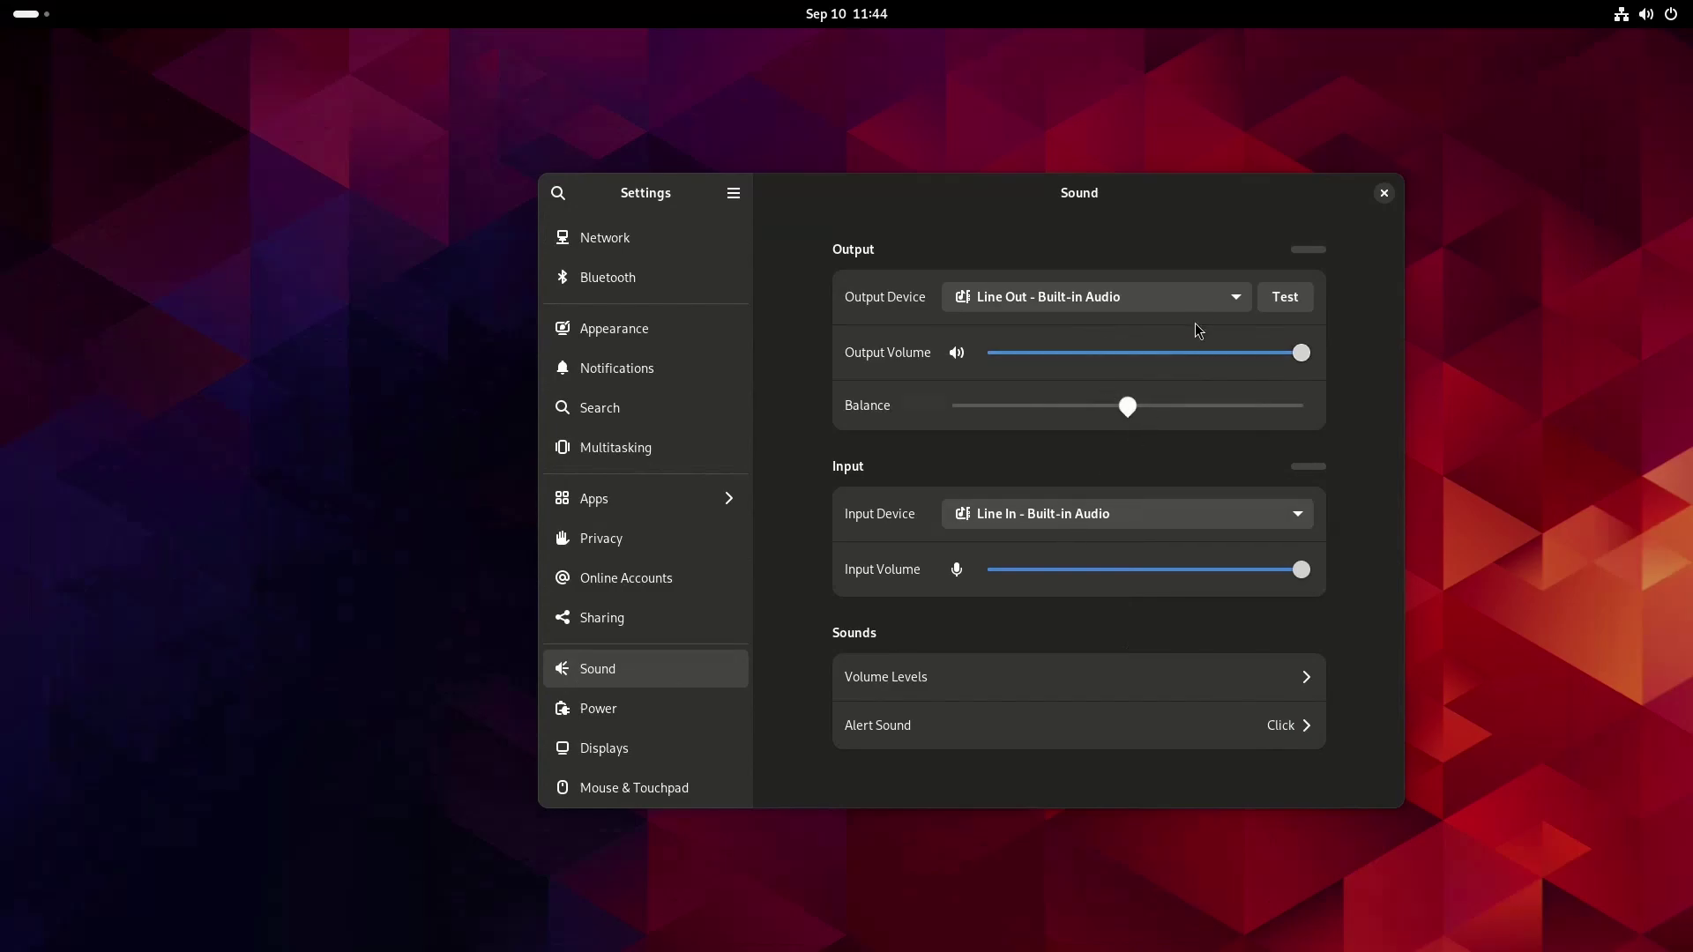
# - Play a test sound on the right and left speakers in Test Speakers
pyautogui.click(1276, 299)
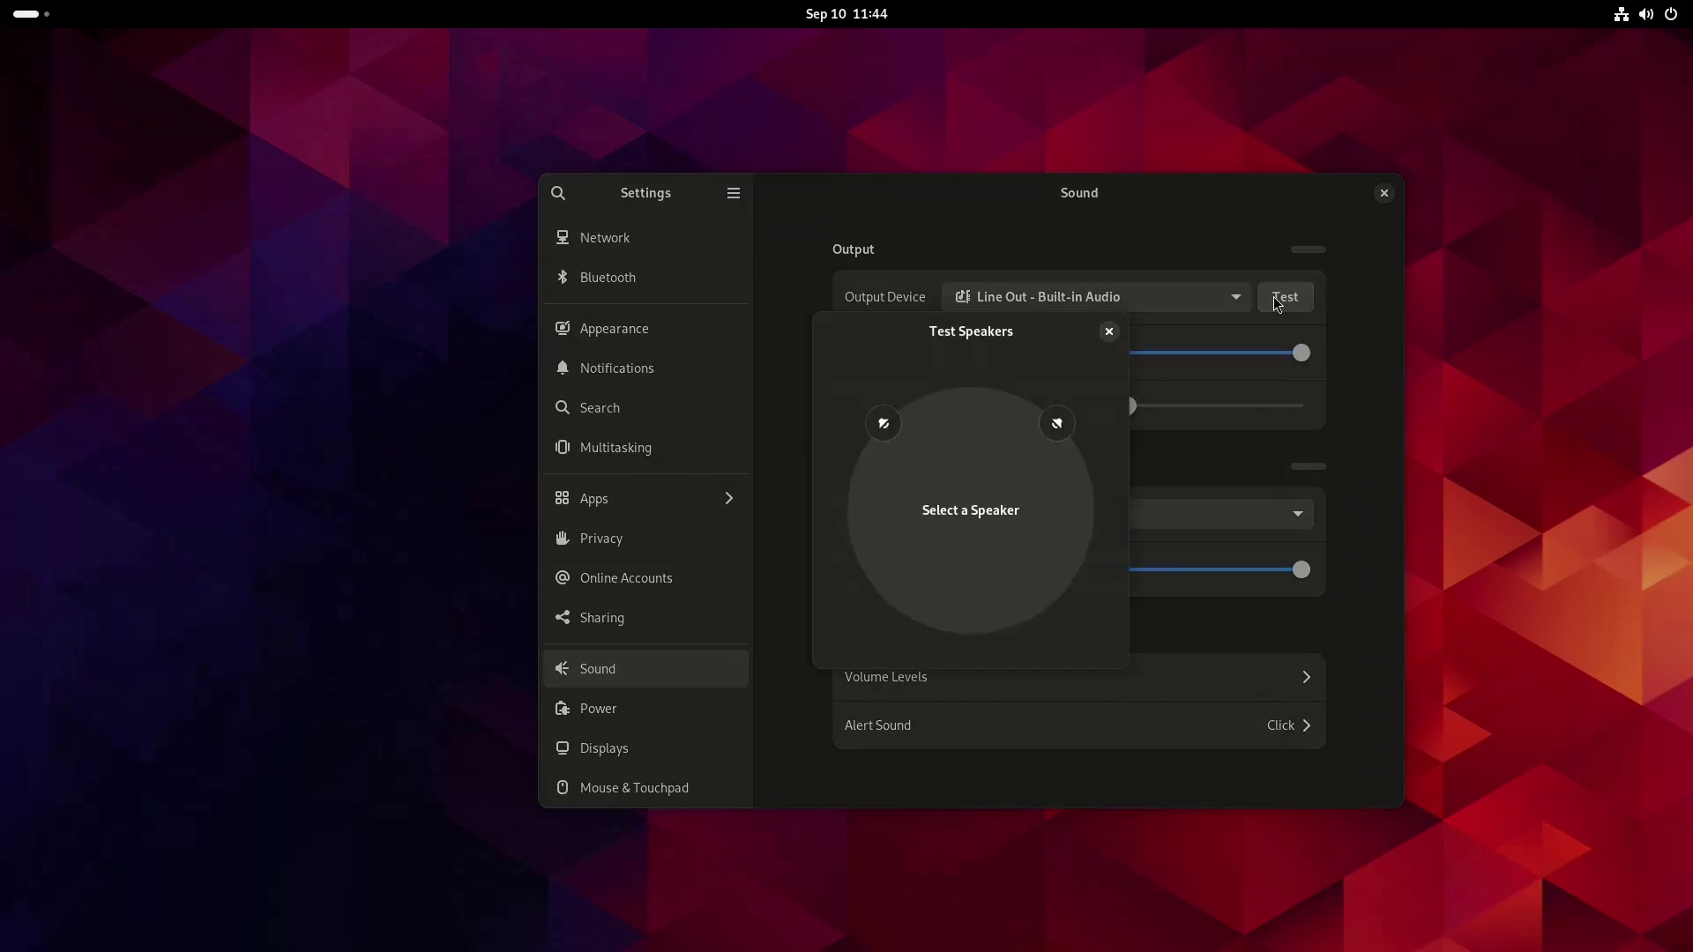
pyautogui.click(1057, 425)
pyautogui.click(881, 429)
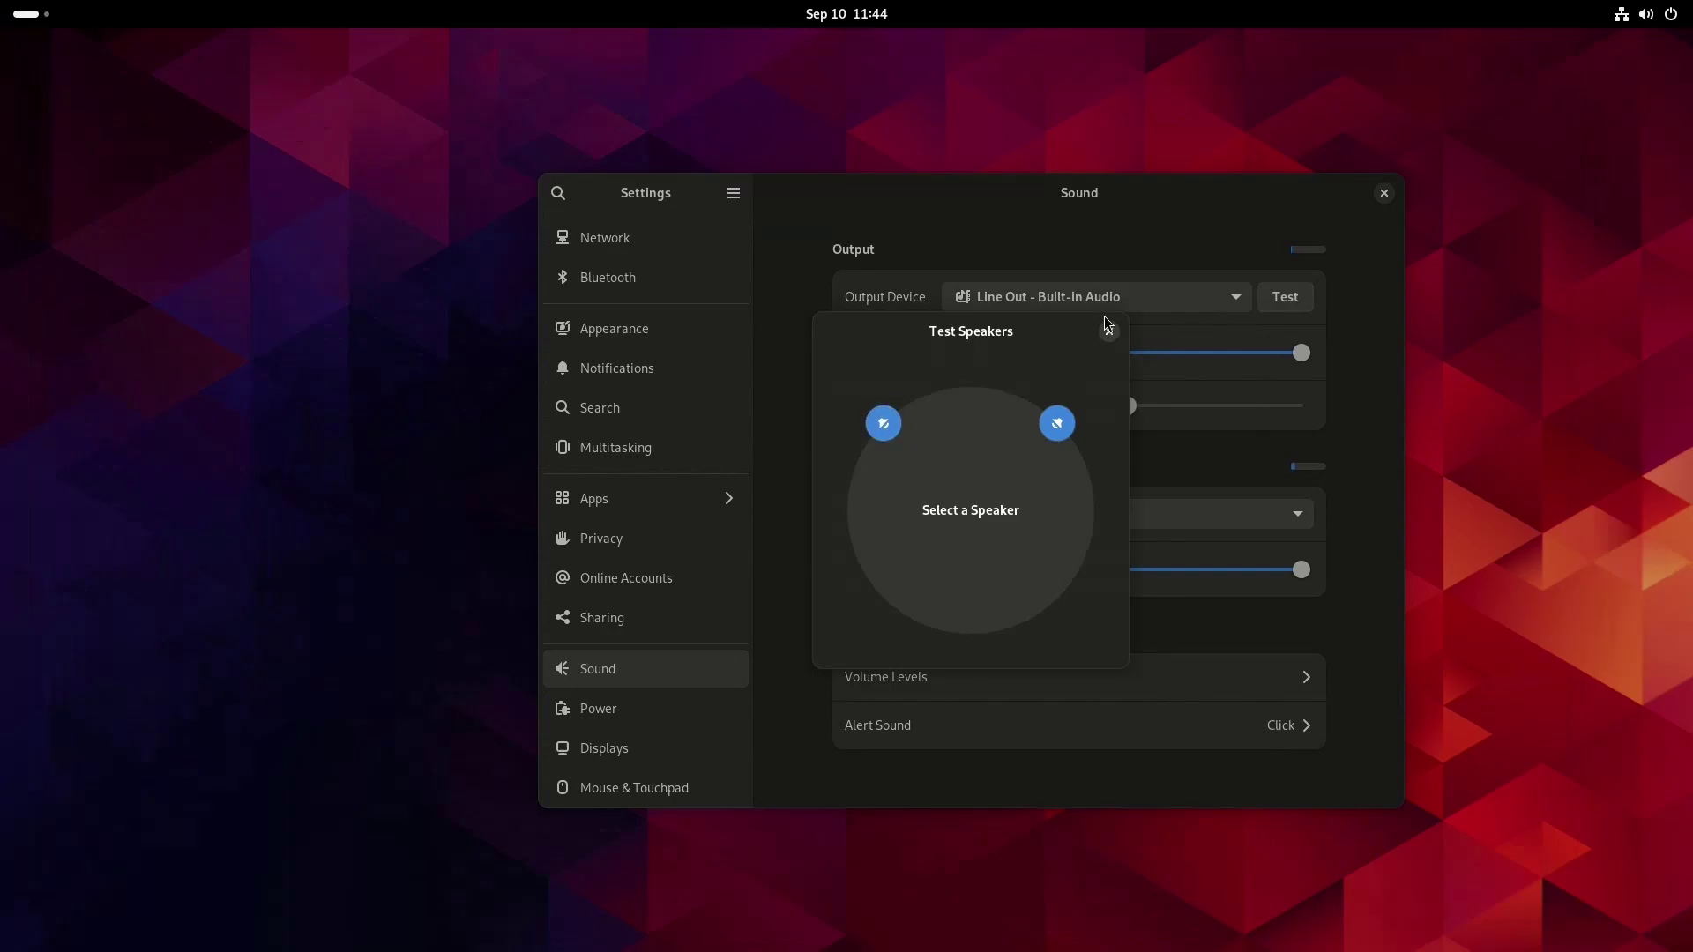
pyautogui.click(1109, 332)
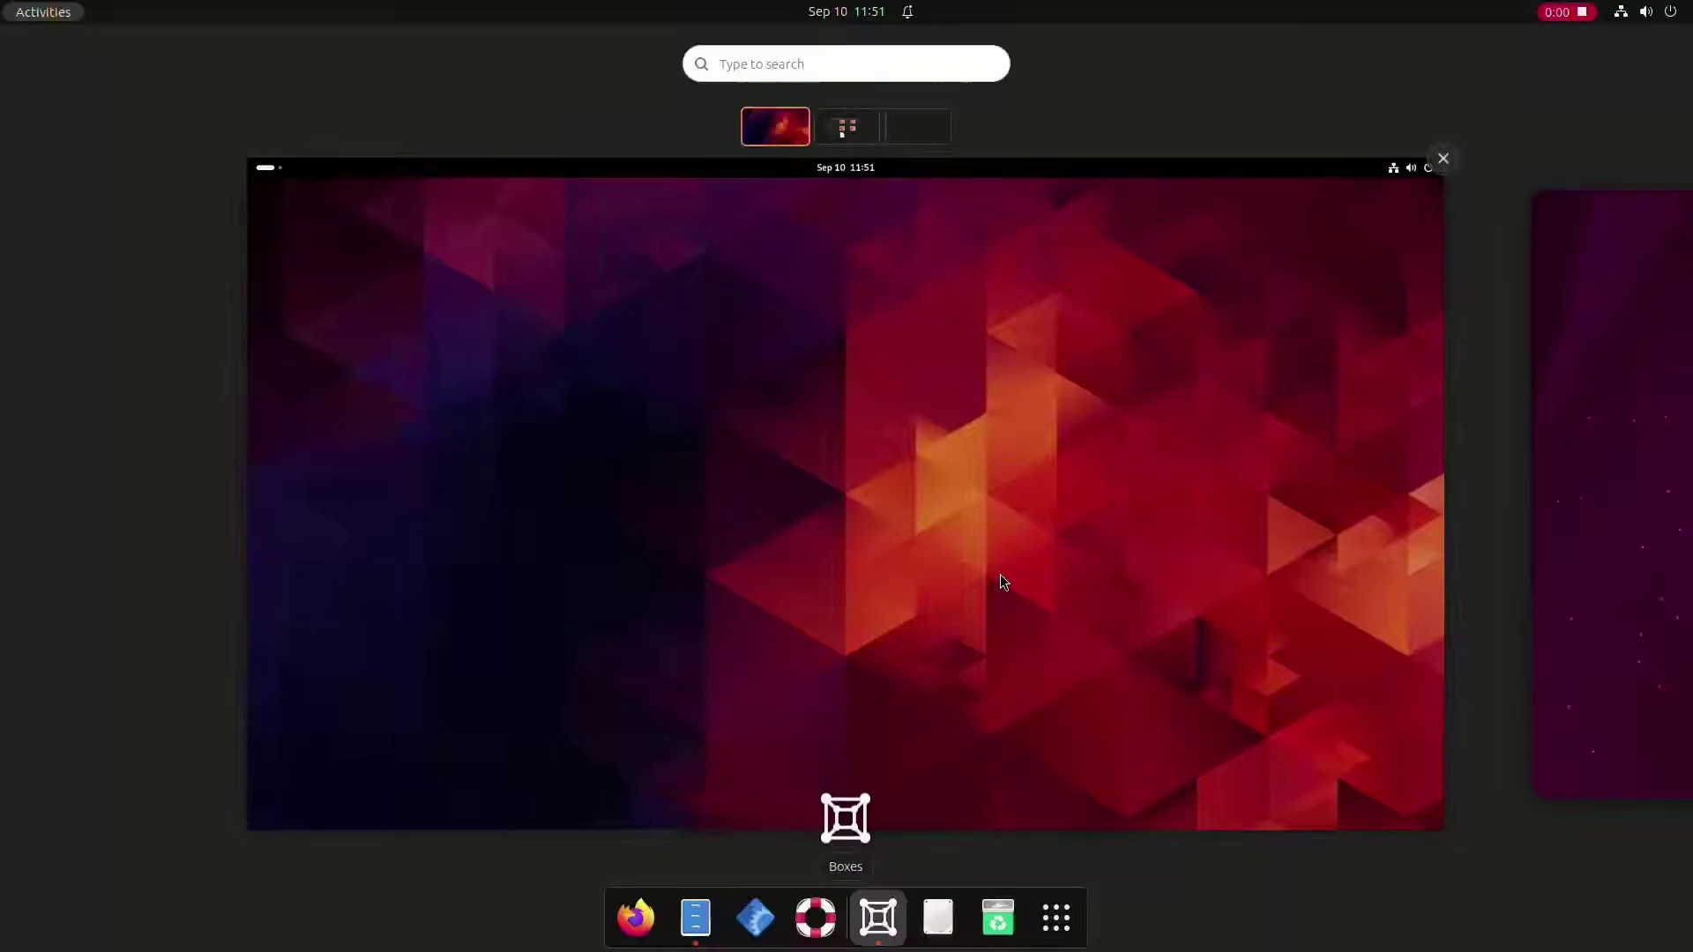
# - Launch Image Viewer by searching for loupe in the overview
pyautogui.click(998, 579)
pyautogui.press('super')
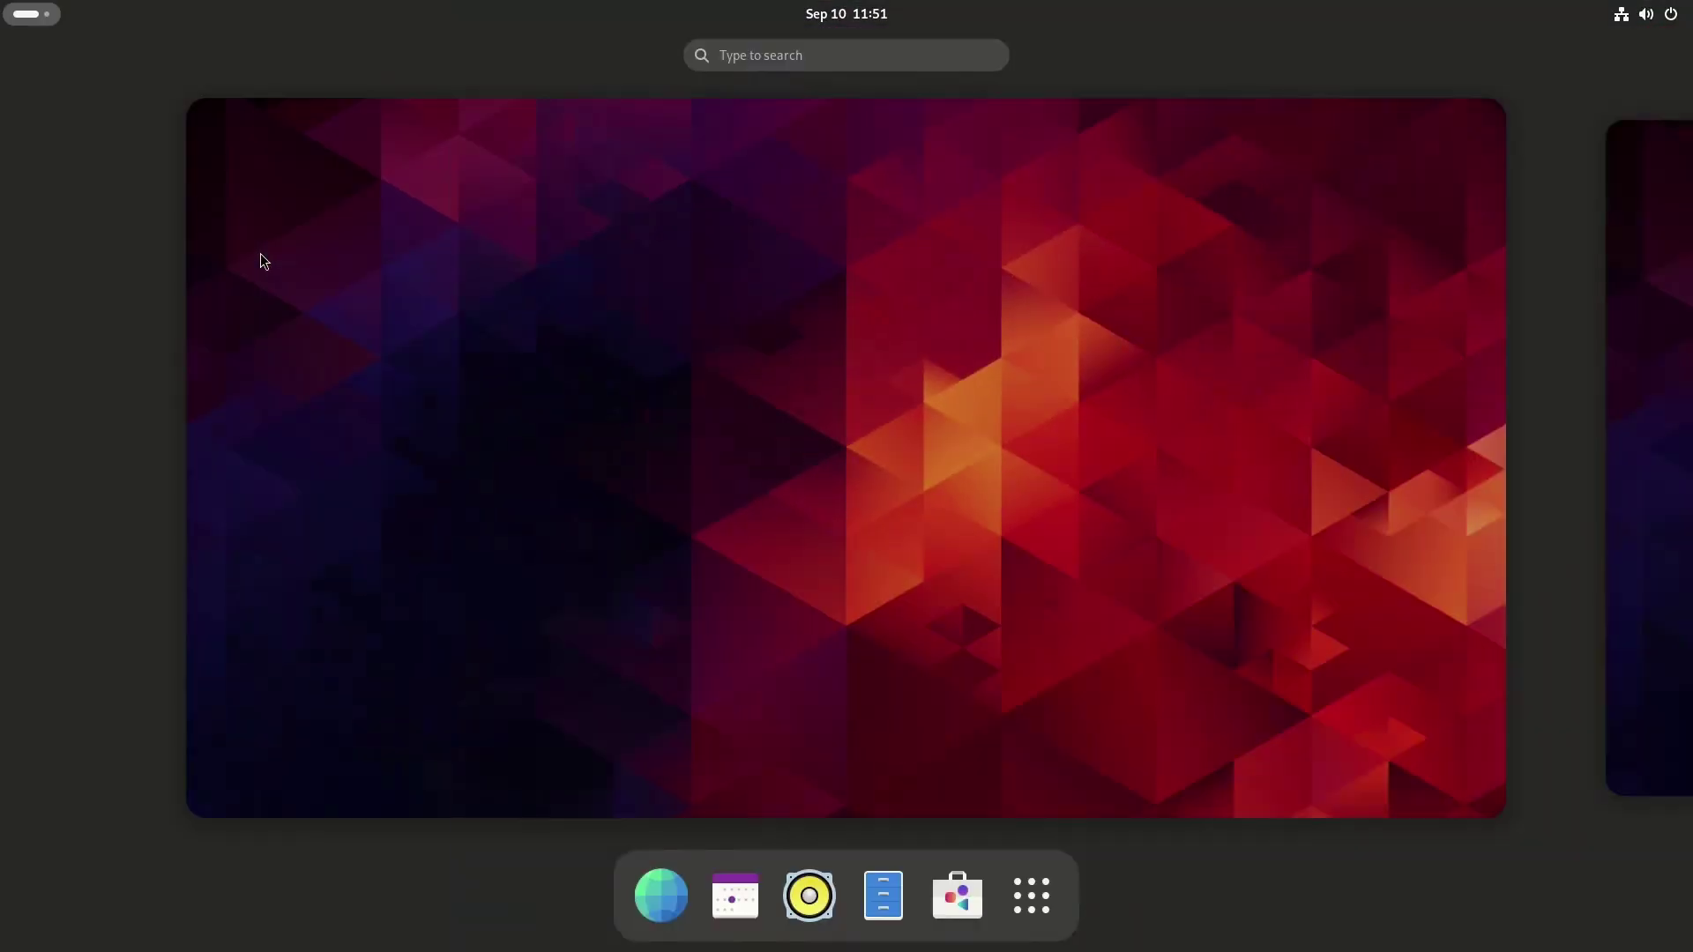
pyautogui.write('loupe')
pyautogui.press('Return')
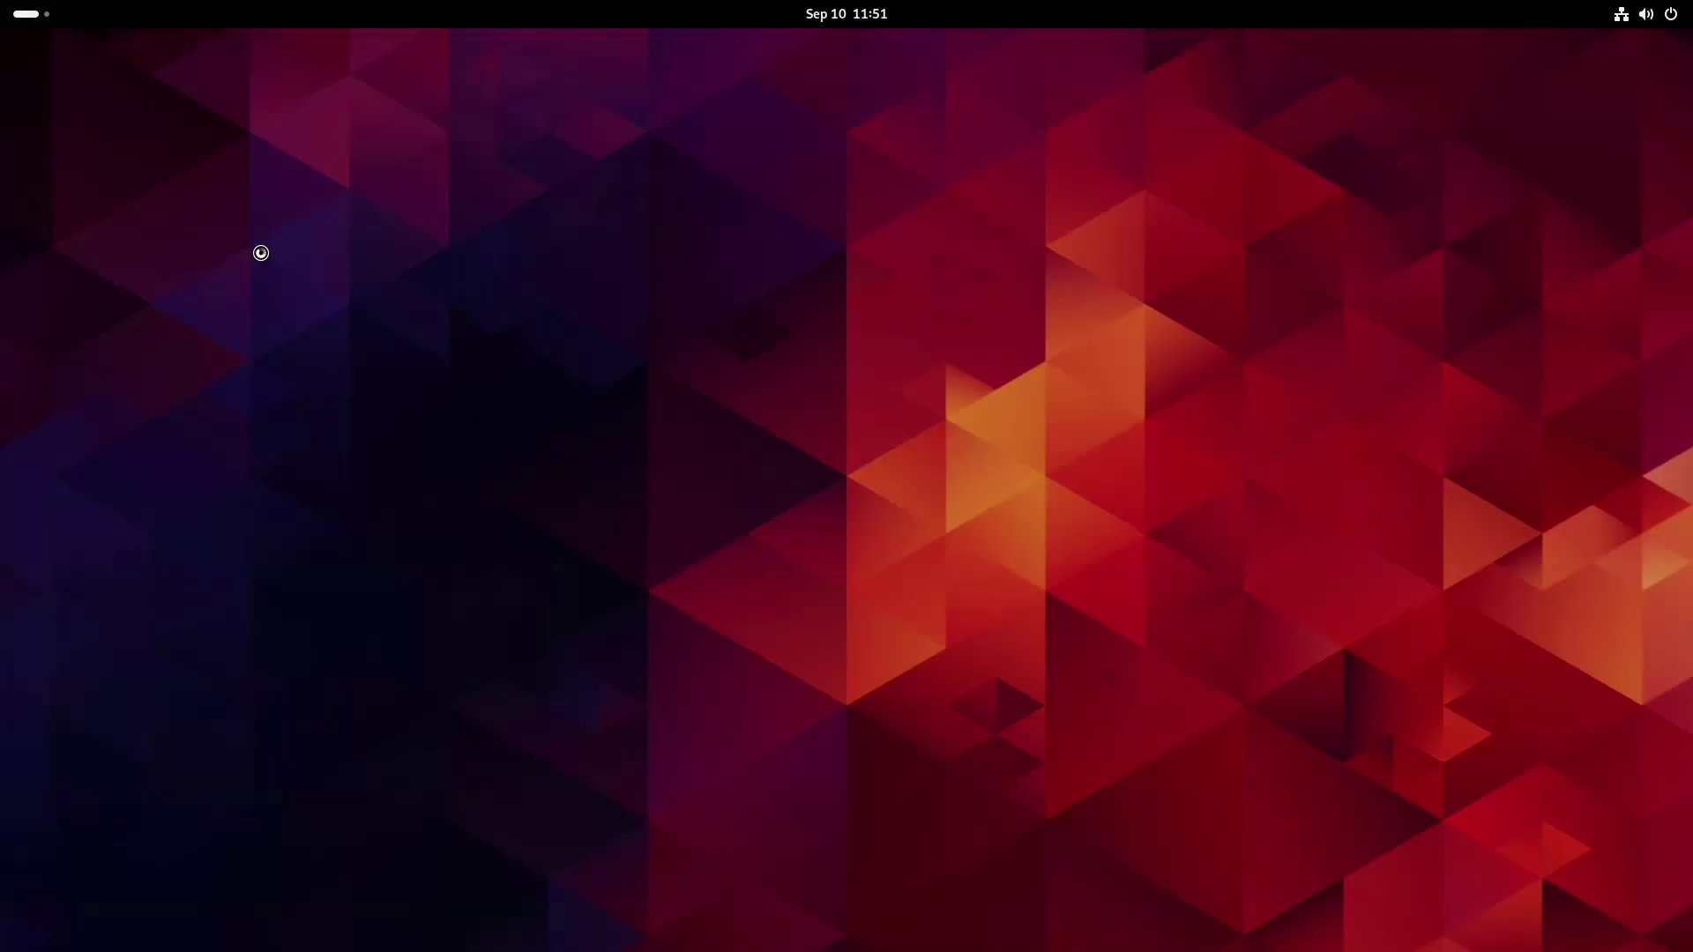
# - Centre the Image Viewer window and browse the Open Image dialog's Recent pictures
pyautogui.moveTo(601, 156); pyautogui.dragTo(956, 269)
pyautogui.click(829, 562)
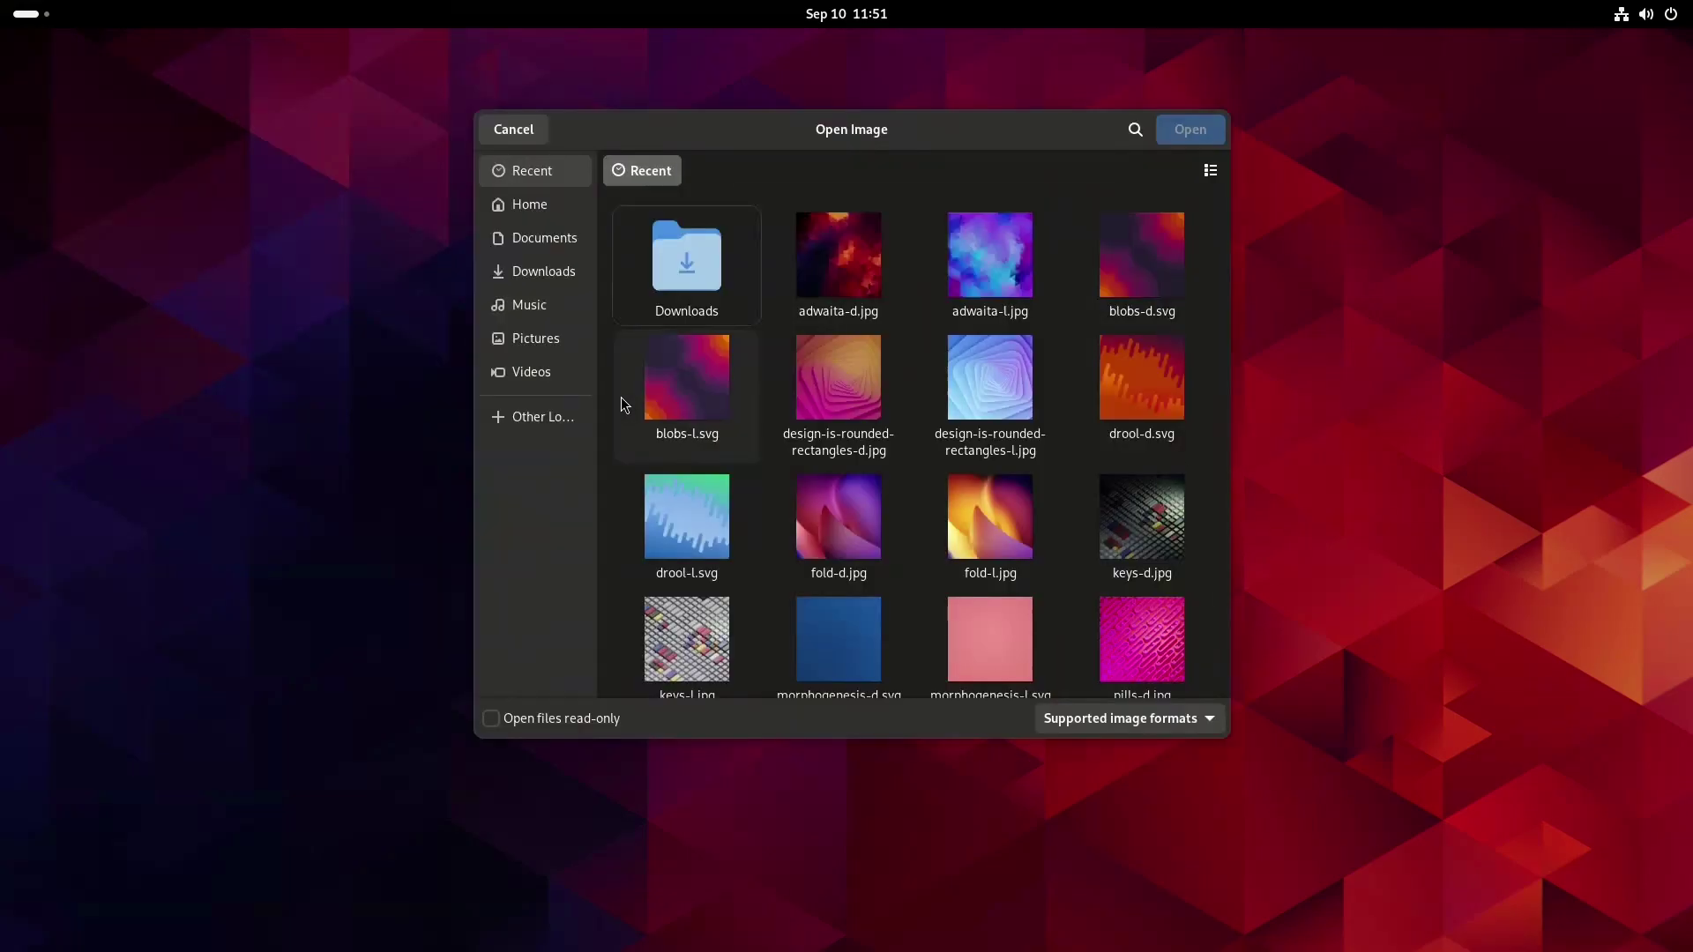
pyautogui.scroll(-5, 968, 436)
pyautogui.scroll(-2, 970, 435)
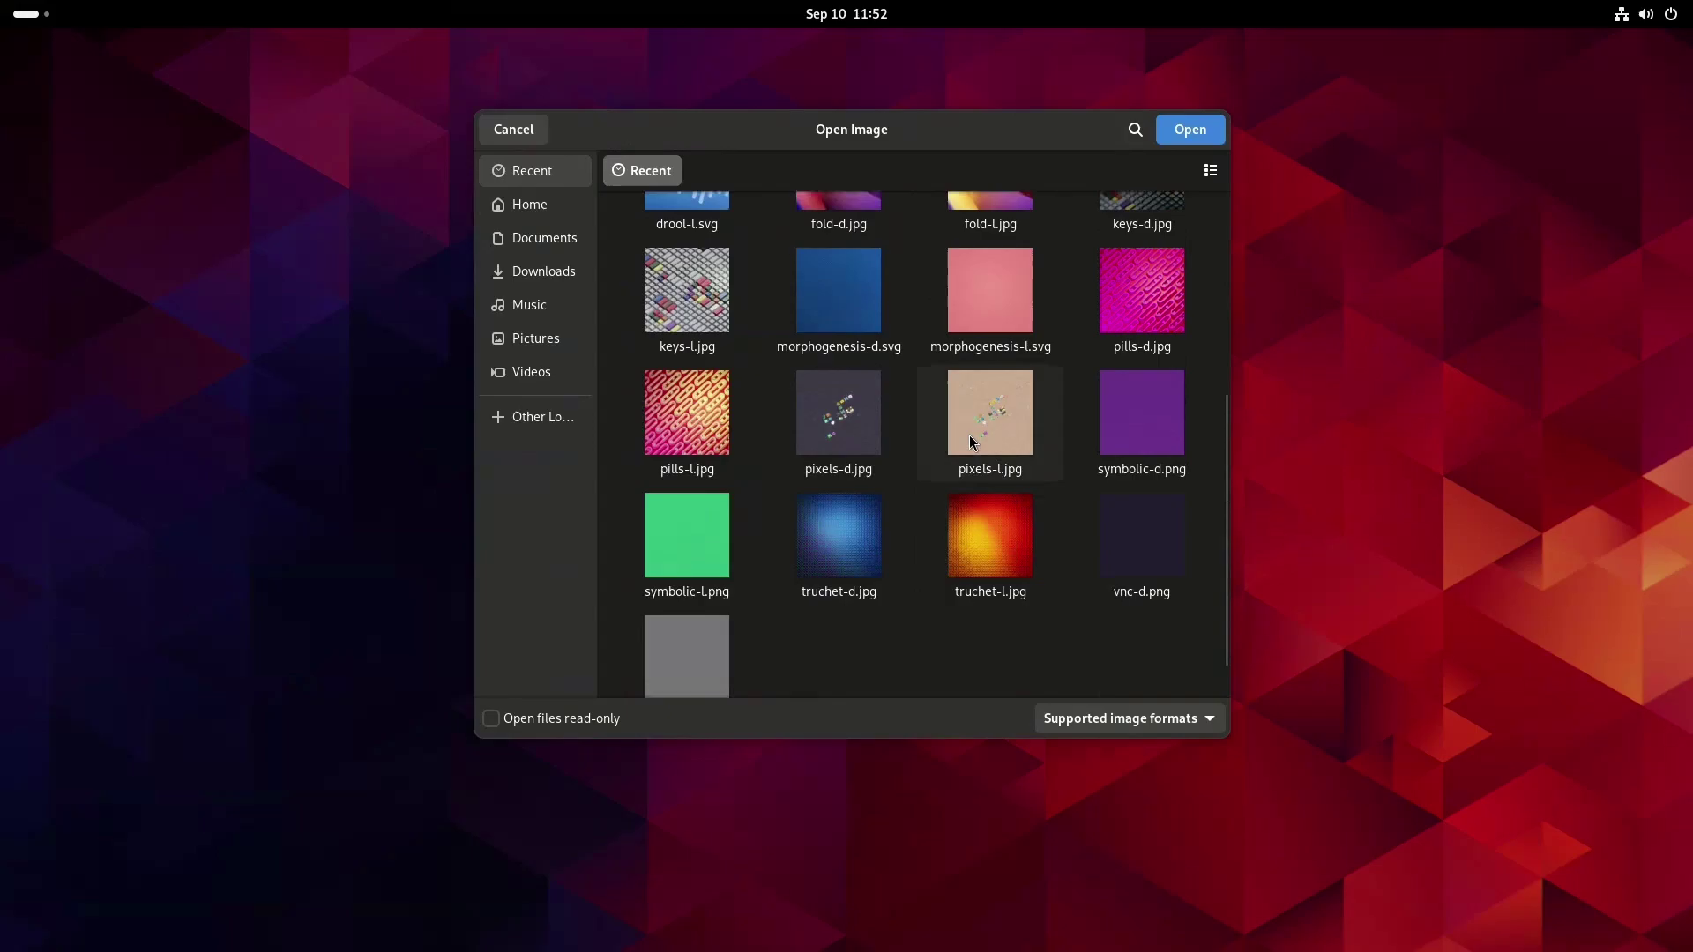
# - Open adwaita-l.jpg and step through neighbouring images, ending on blobs-d.svg
pyautogui.scroll(1, 1012, 325)
pyautogui.scroll(2, 1012, 325)
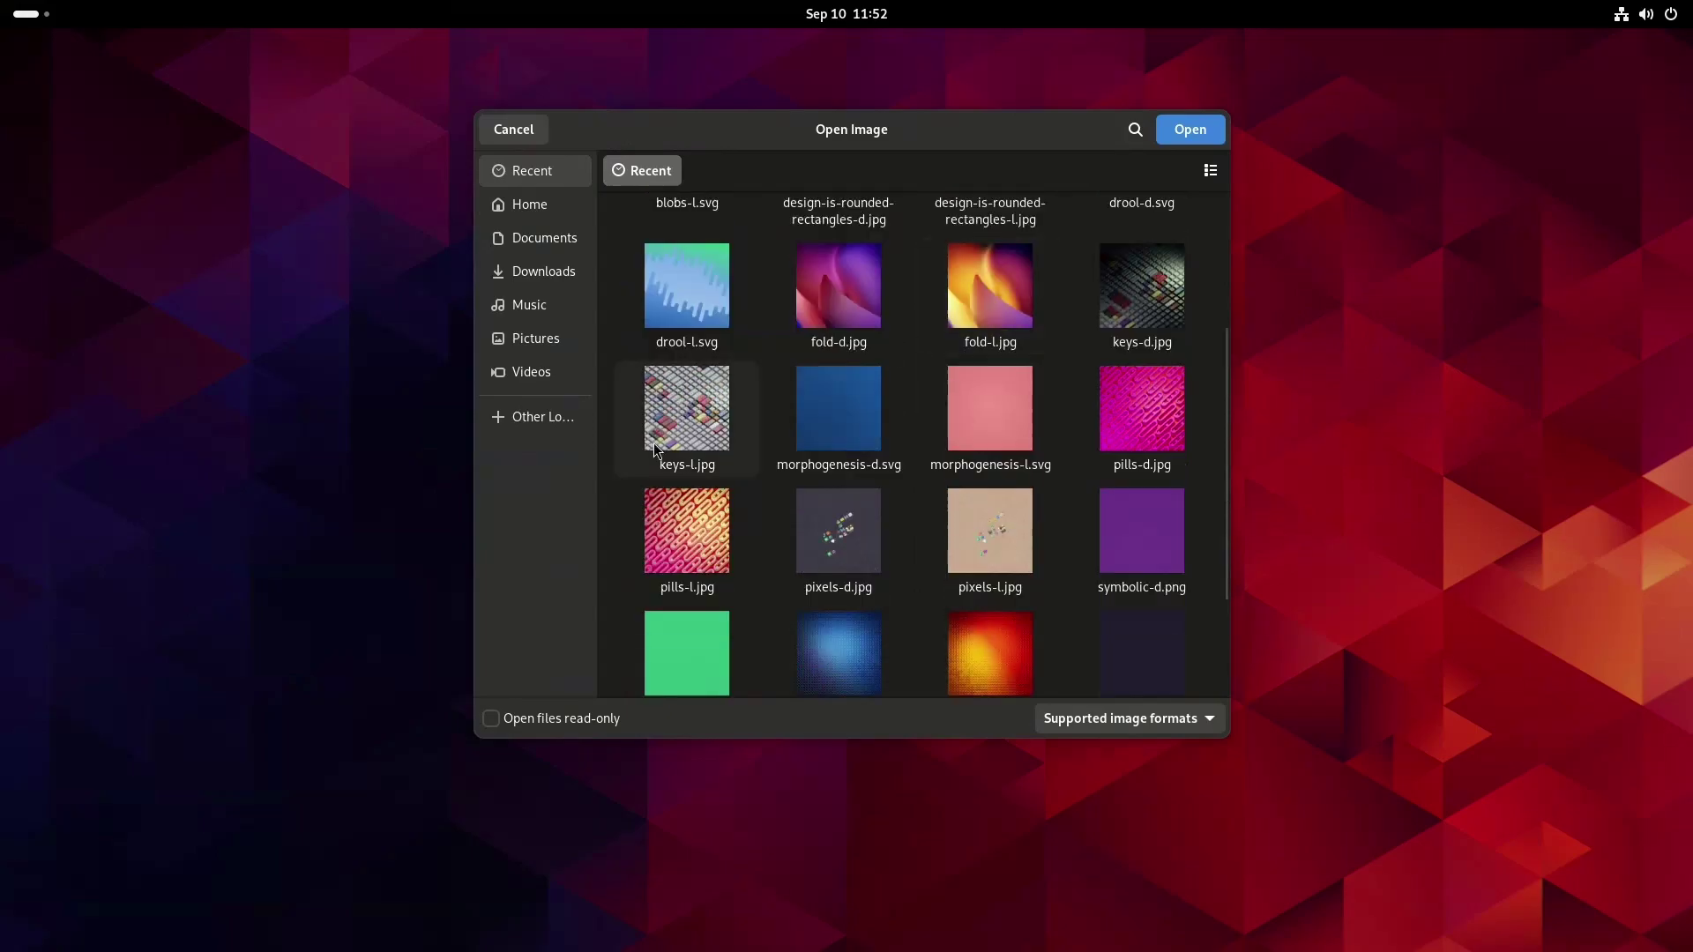
pyautogui.doubleClick(653, 443)
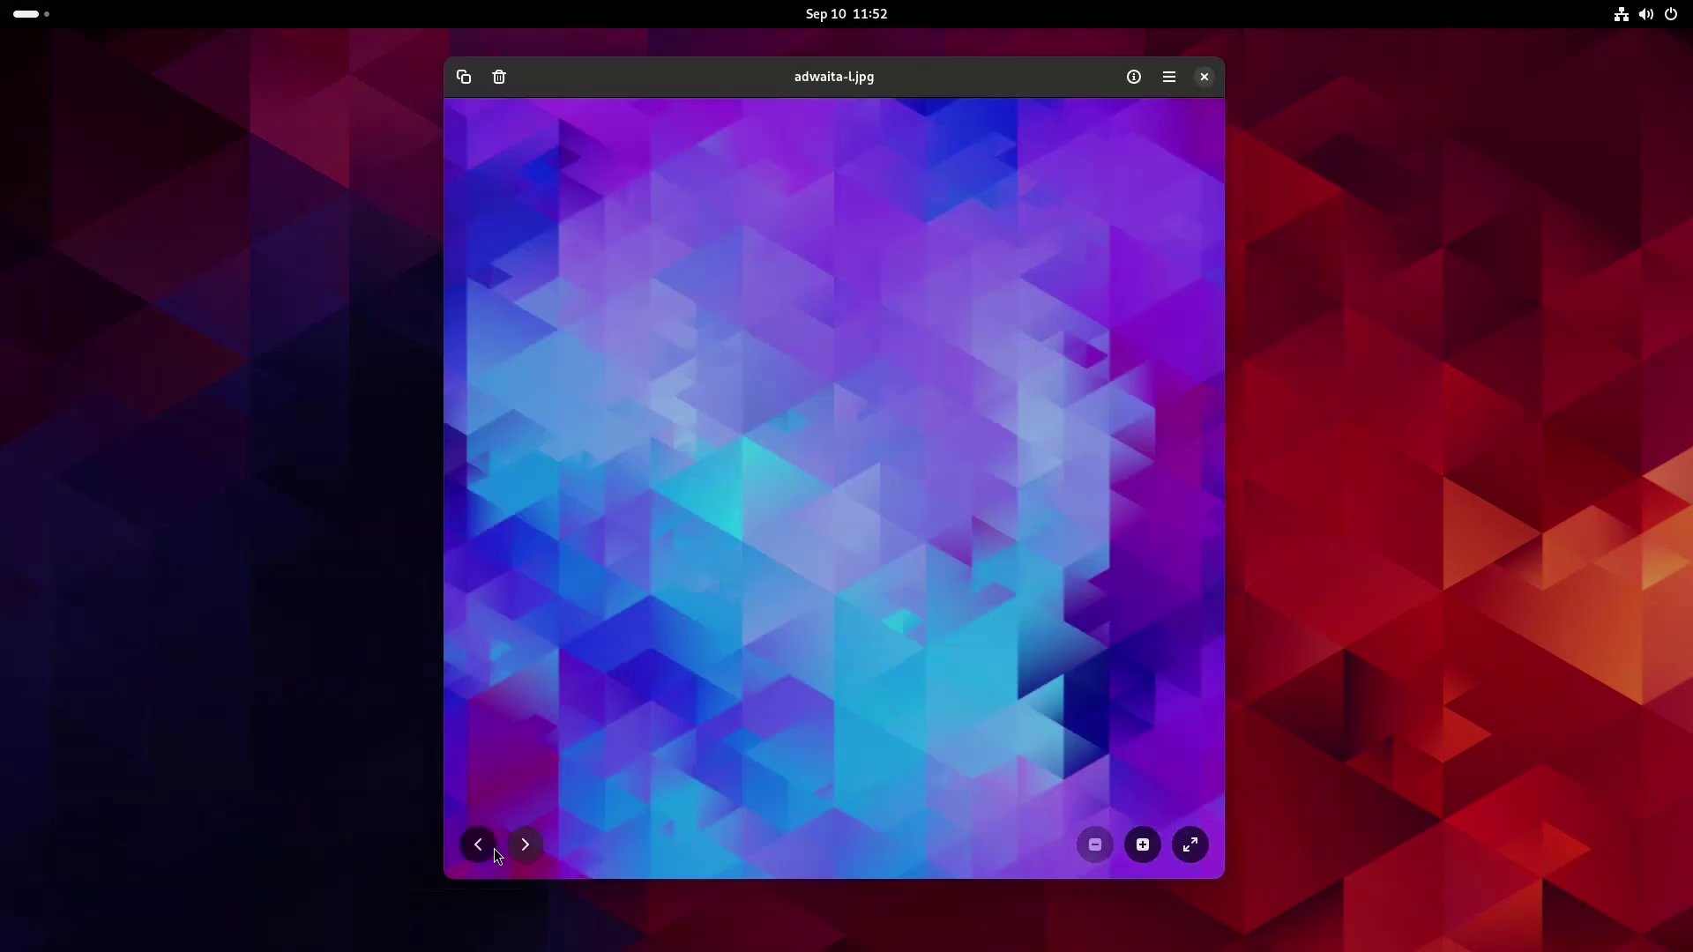
pyautogui.click(524, 845)
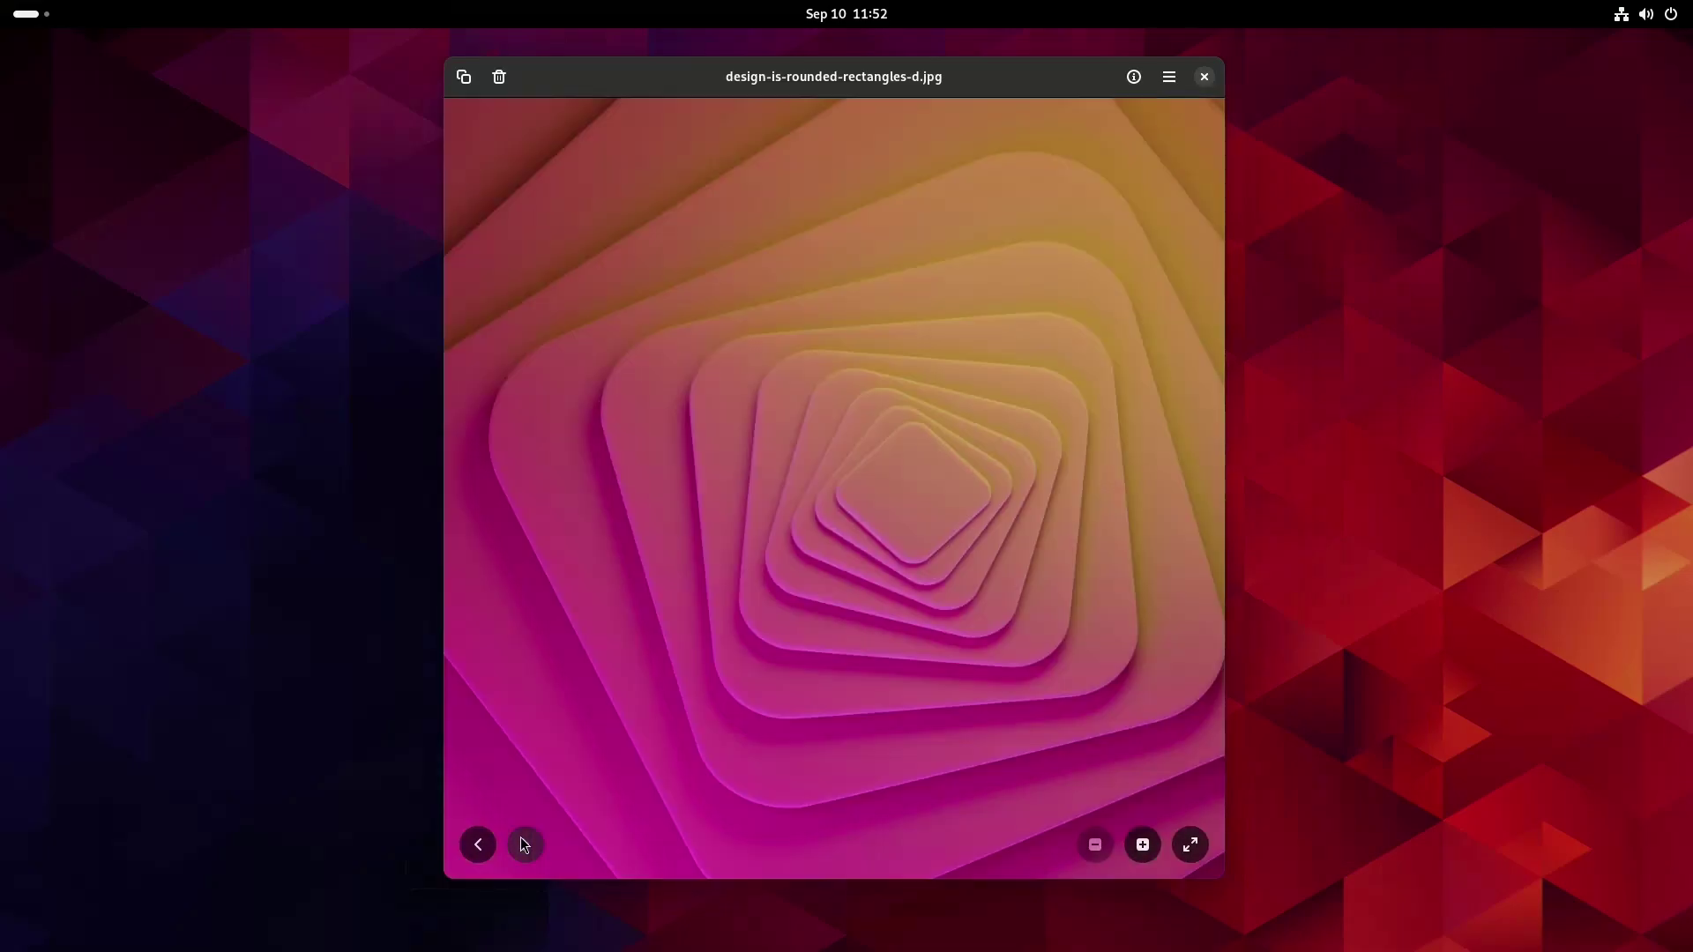
pyautogui.click(524, 845)
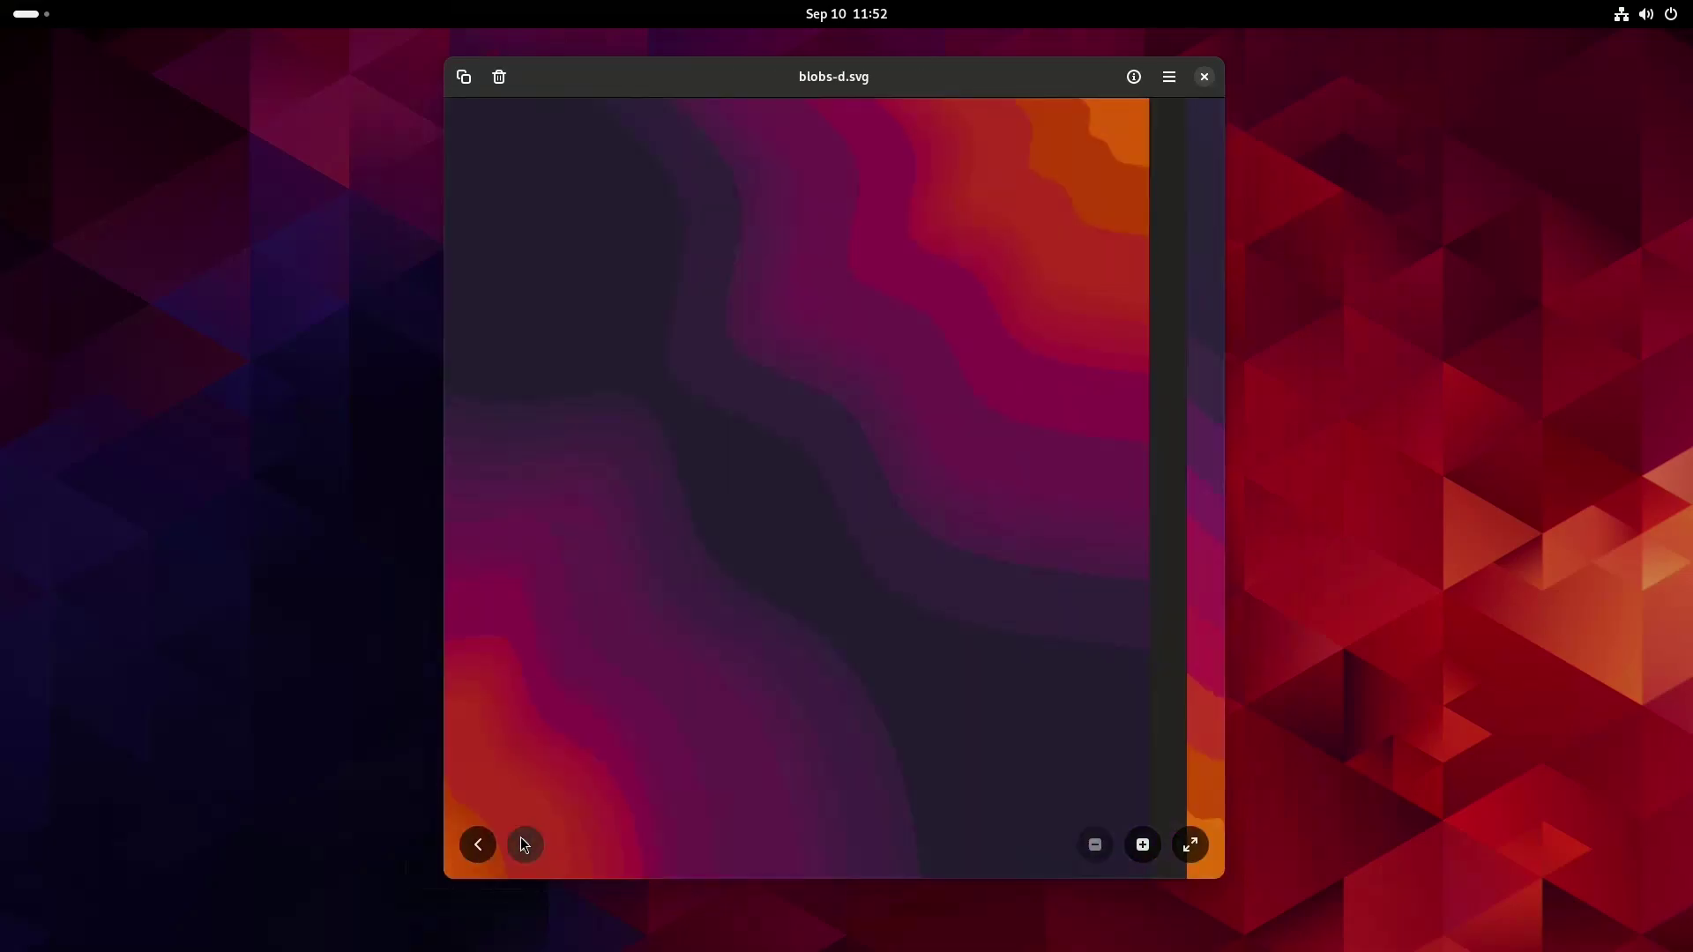
pyautogui.click(524, 845)
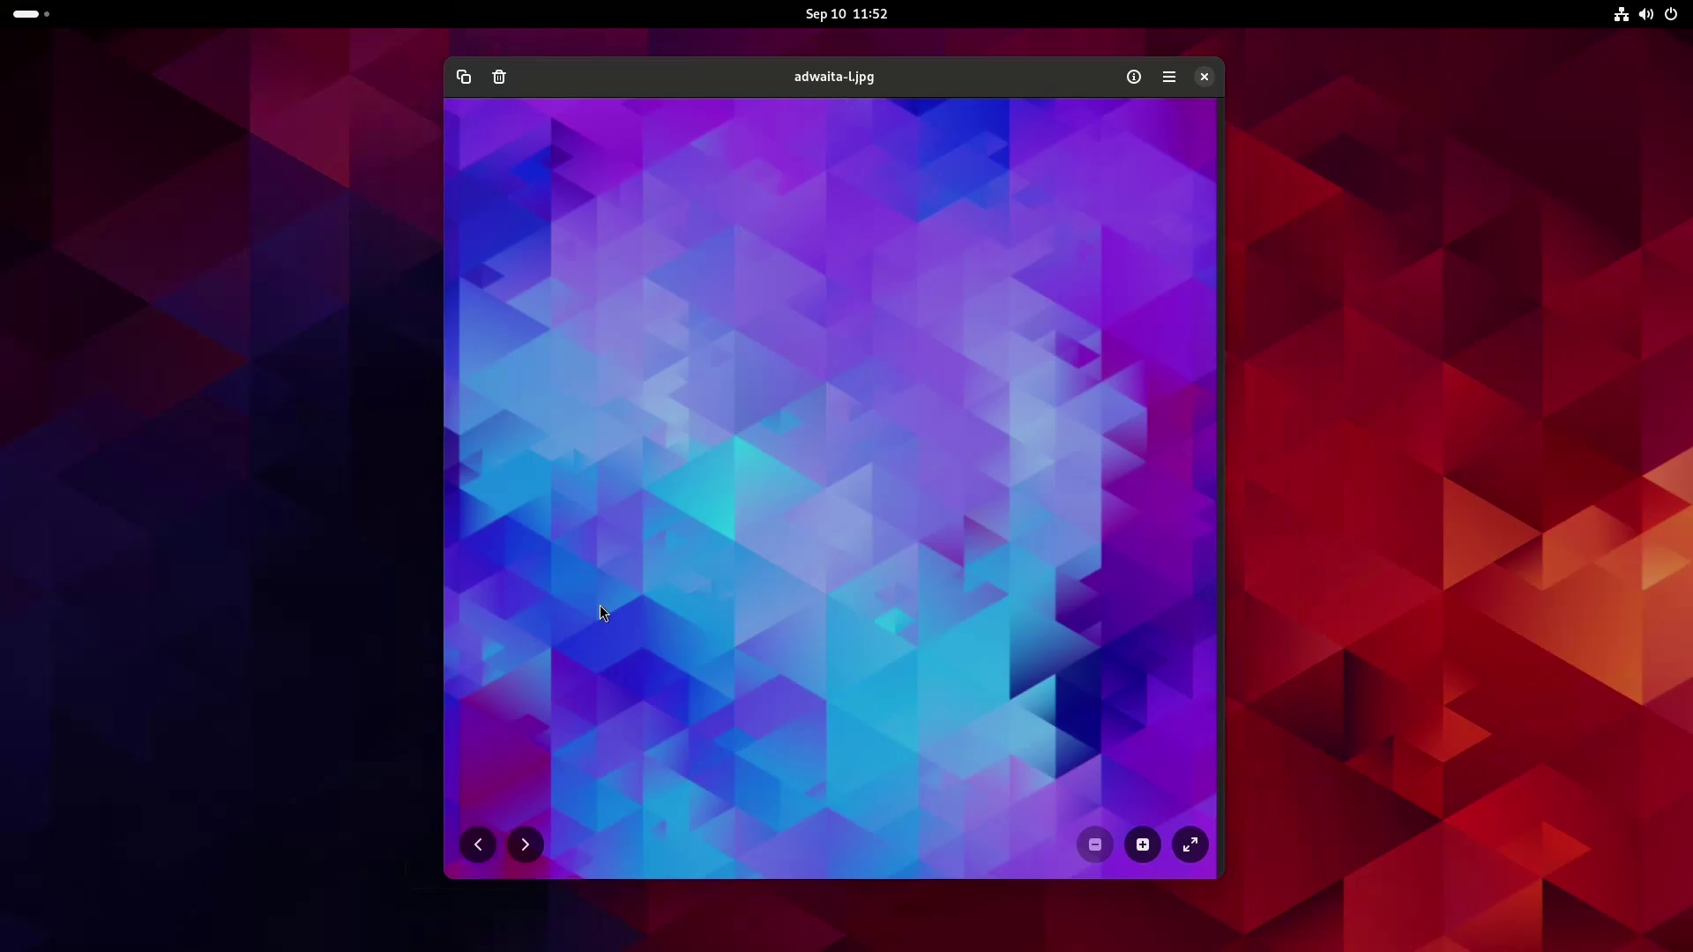
pyautogui.press('Left')
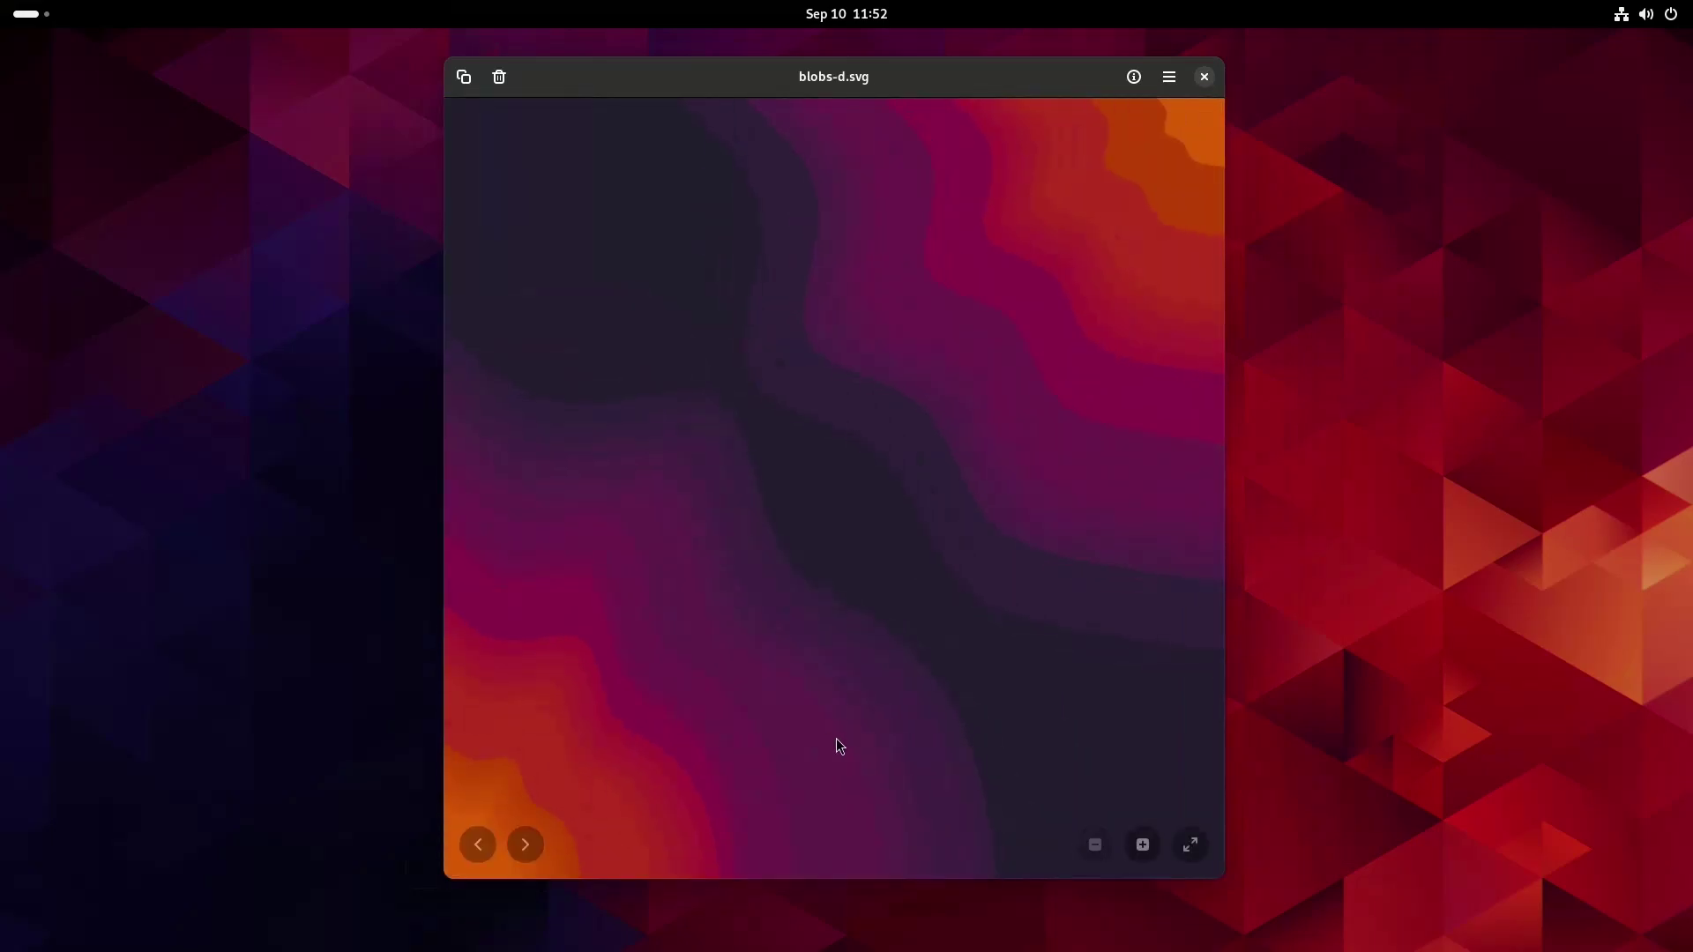
# - Zoom into blobs-d.svg, then zoom back out to fit the window
pyautogui.click(1143, 845)
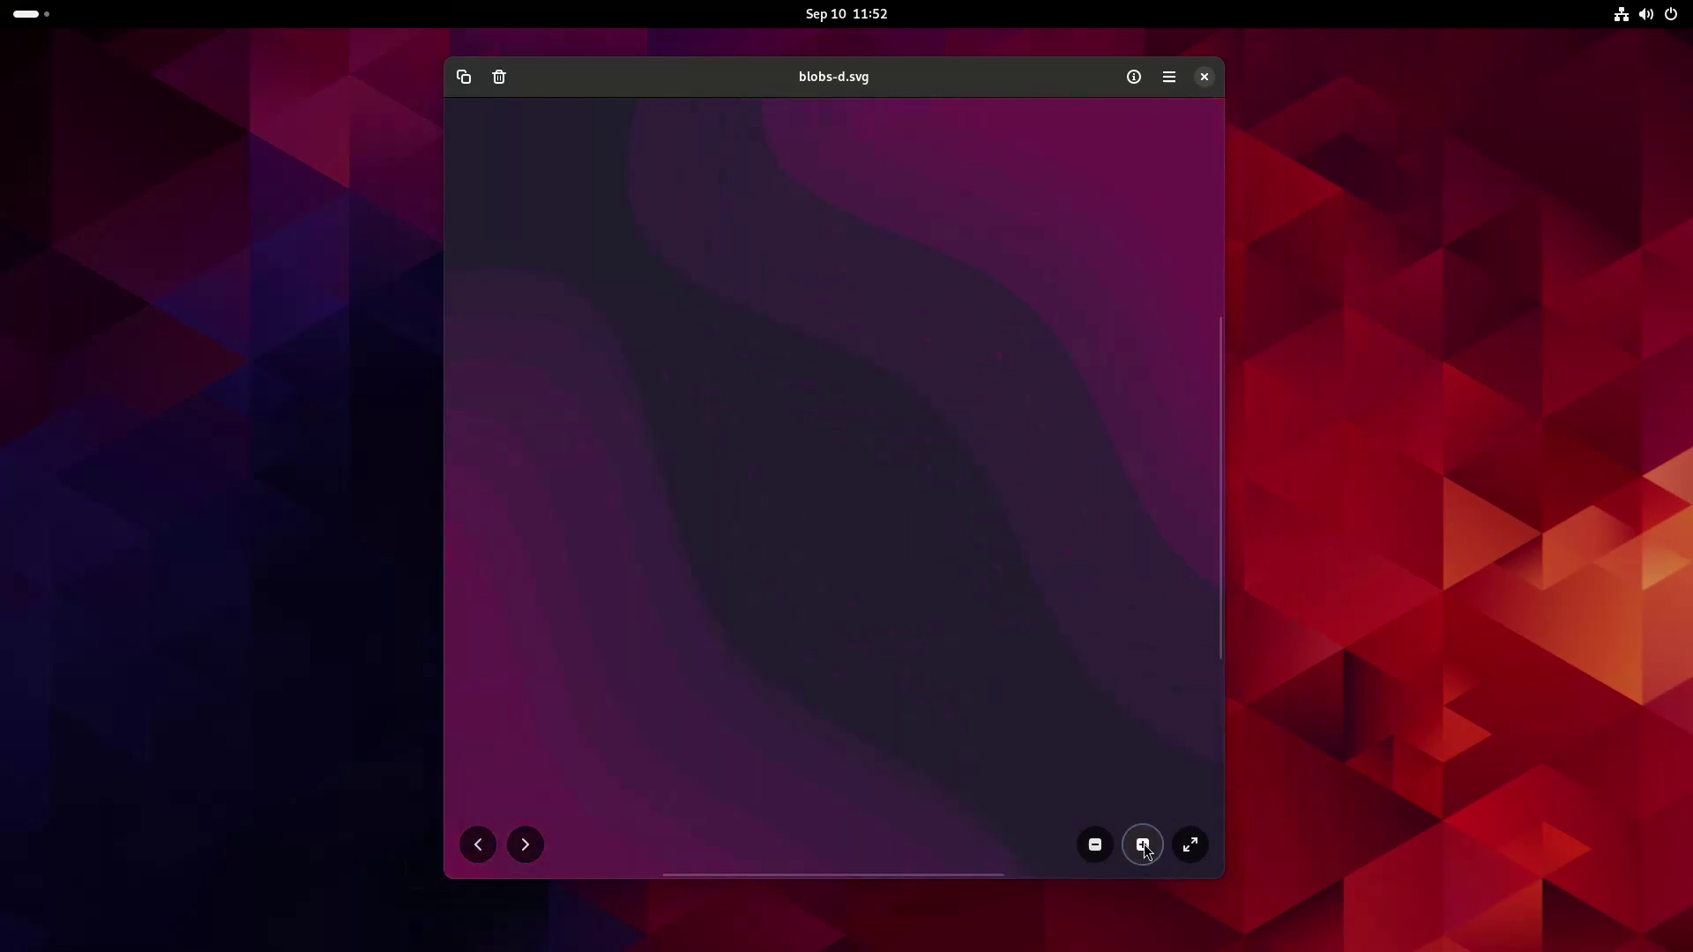
pyautogui.click(1097, 844)
pyautogui.click(1097, 844)
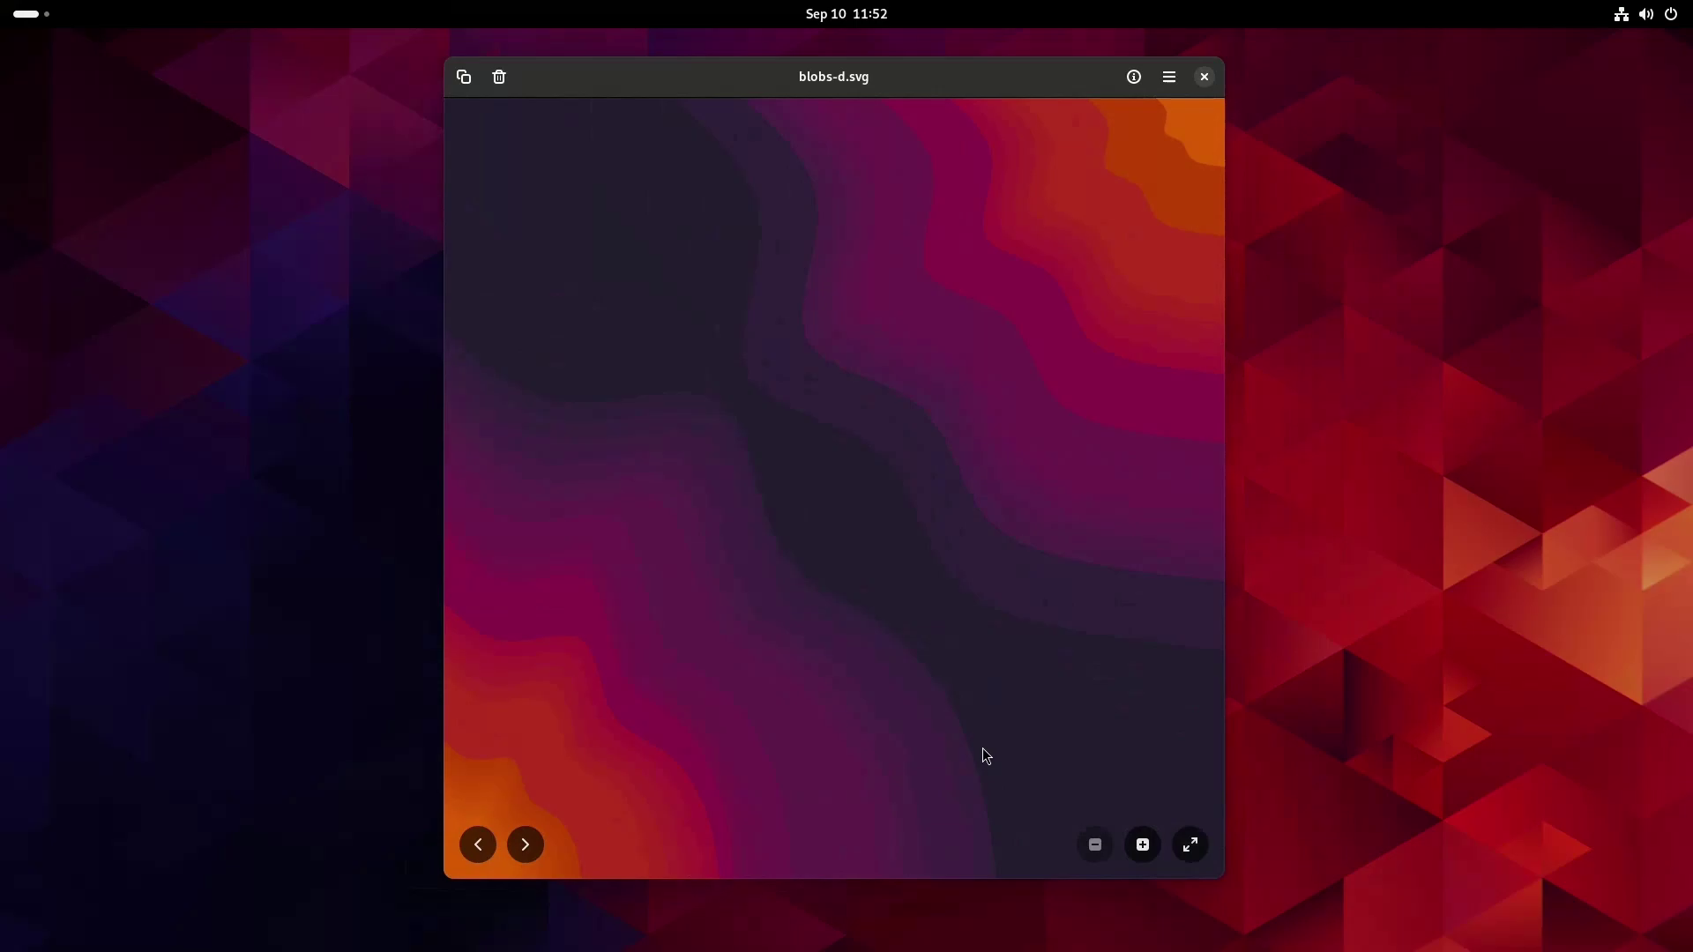
pyautogui.scroll(2, 984, 752)
pyautogui.scroll(-2, 985, 751)
# - View blobs-d.svg's image properties and the About Image Viewer information
pyautogui.click(1131, 77)
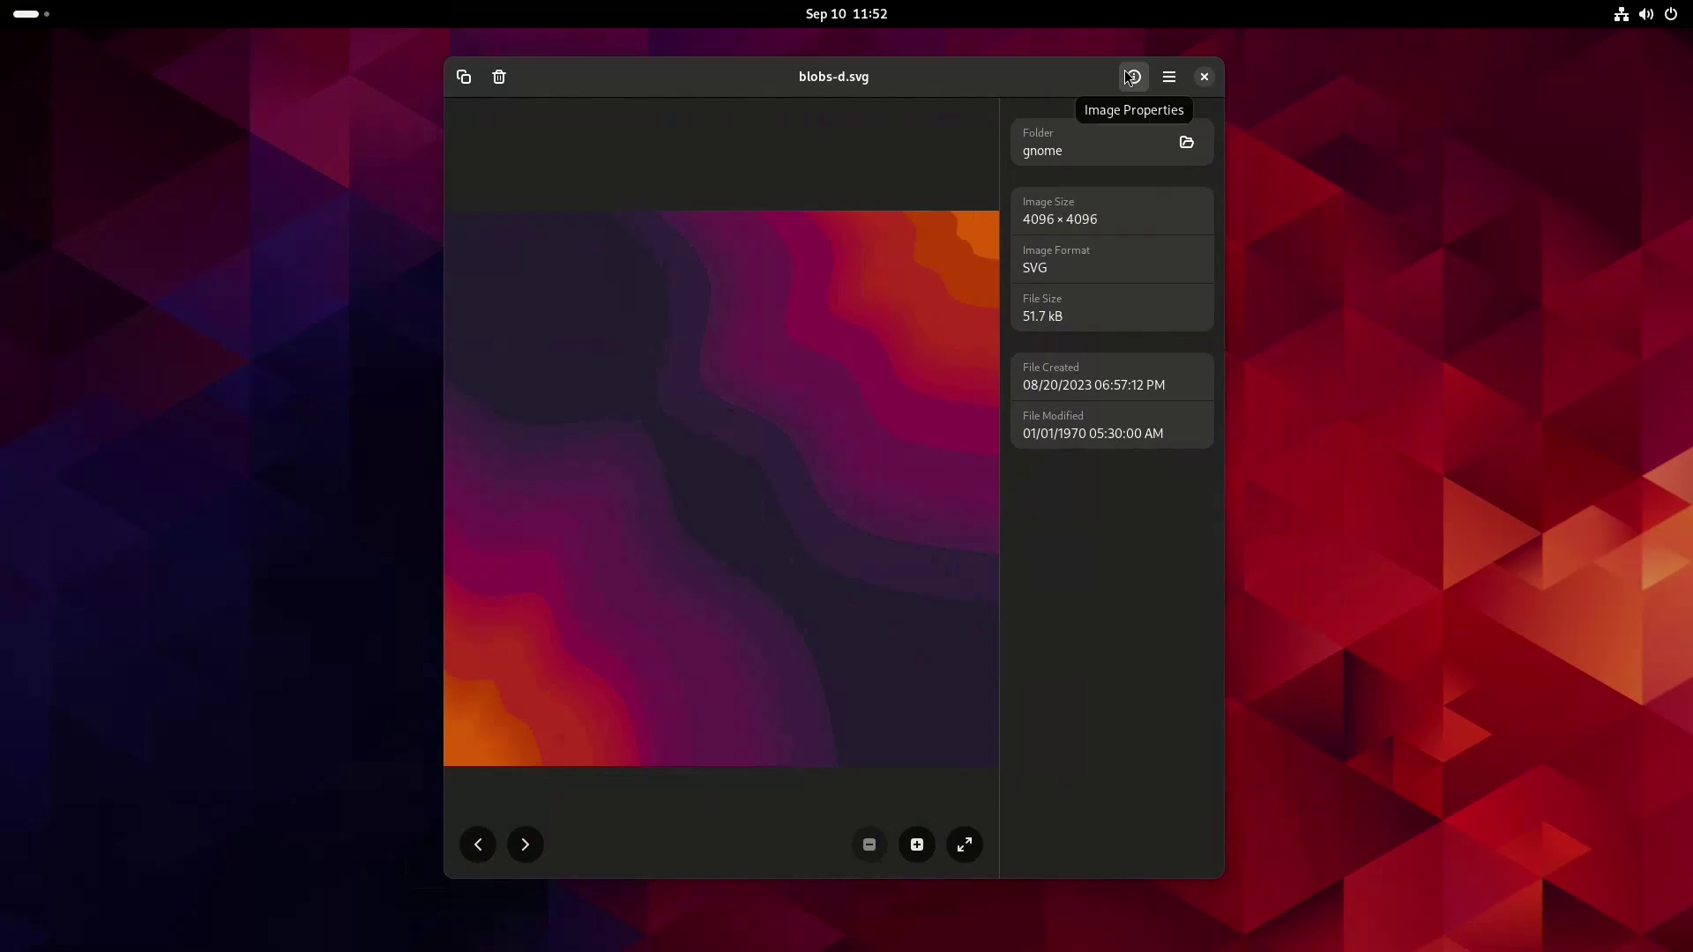
pyautogui.click(1129, 77)
pyautogui.click(1168, 79)
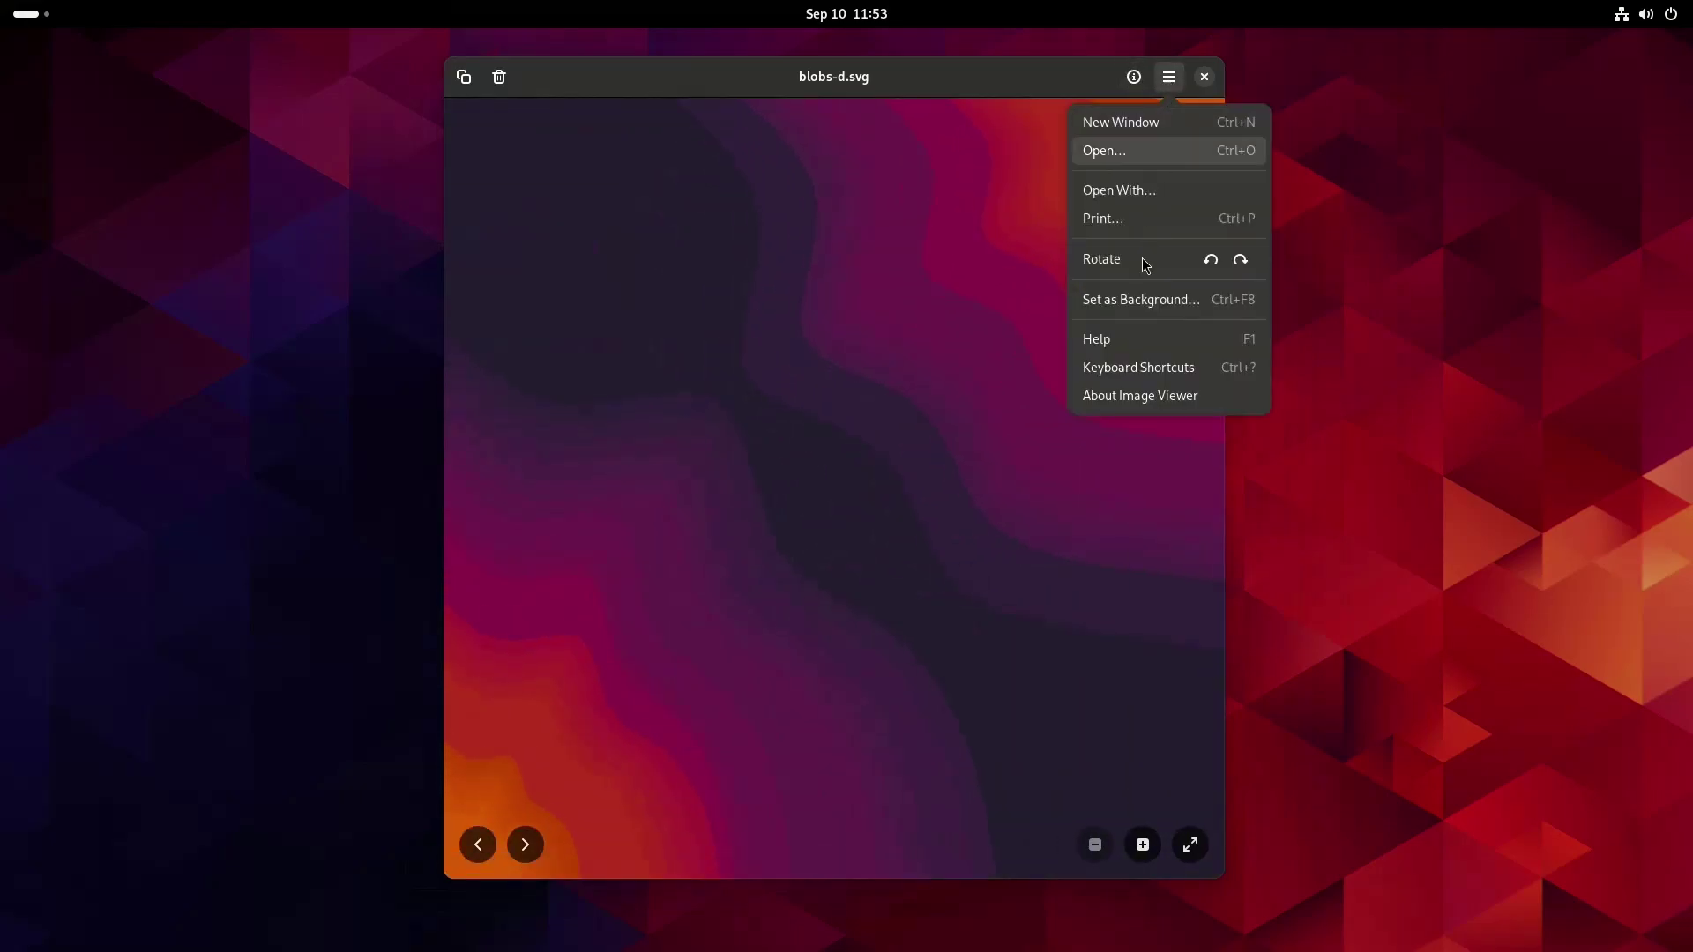
pyautogui.click(1113, 395)
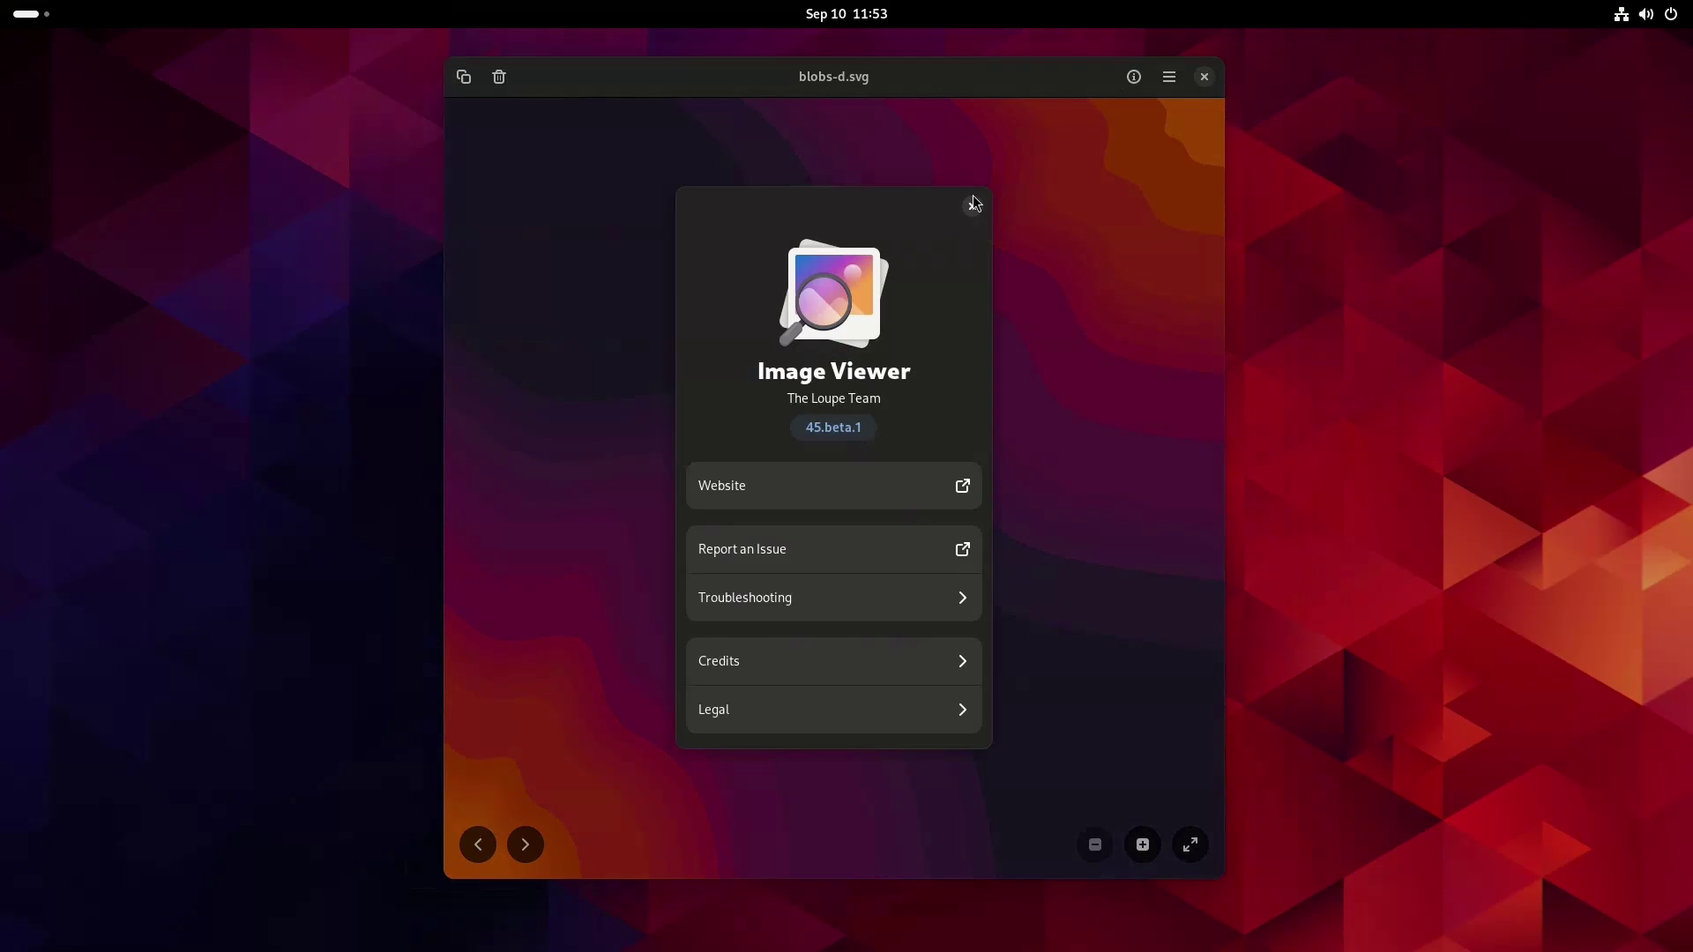
pyautogui.click(973, 207)
pyautogui.click(1135, 77)
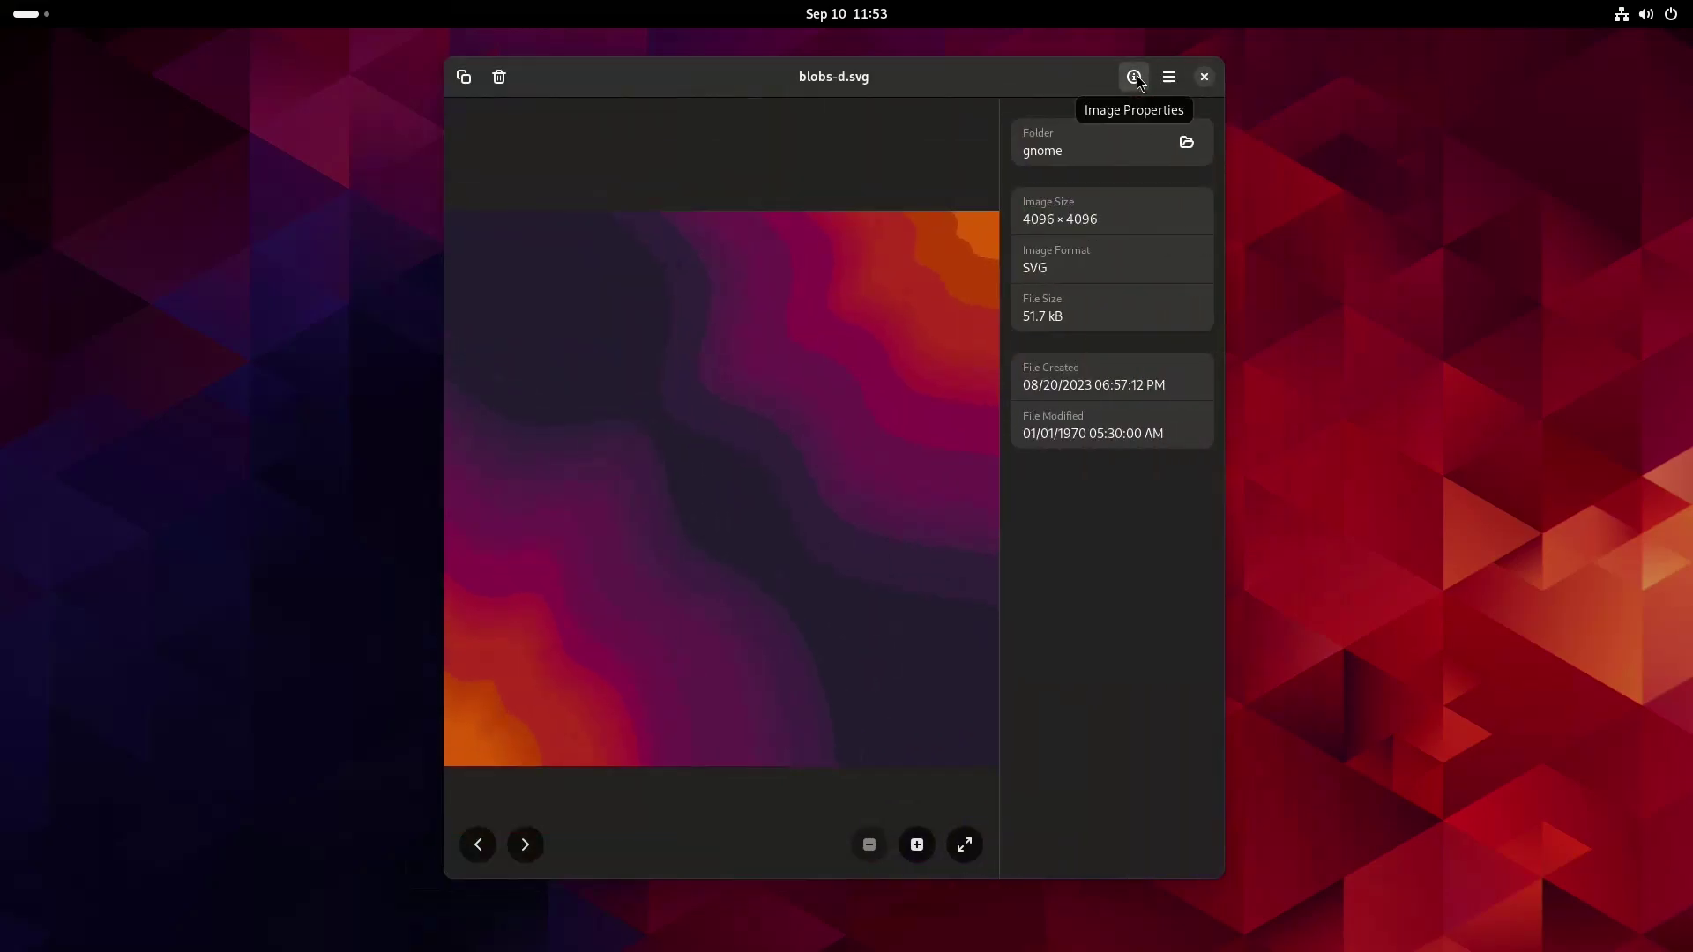
pyautogui.click(1135, 77)
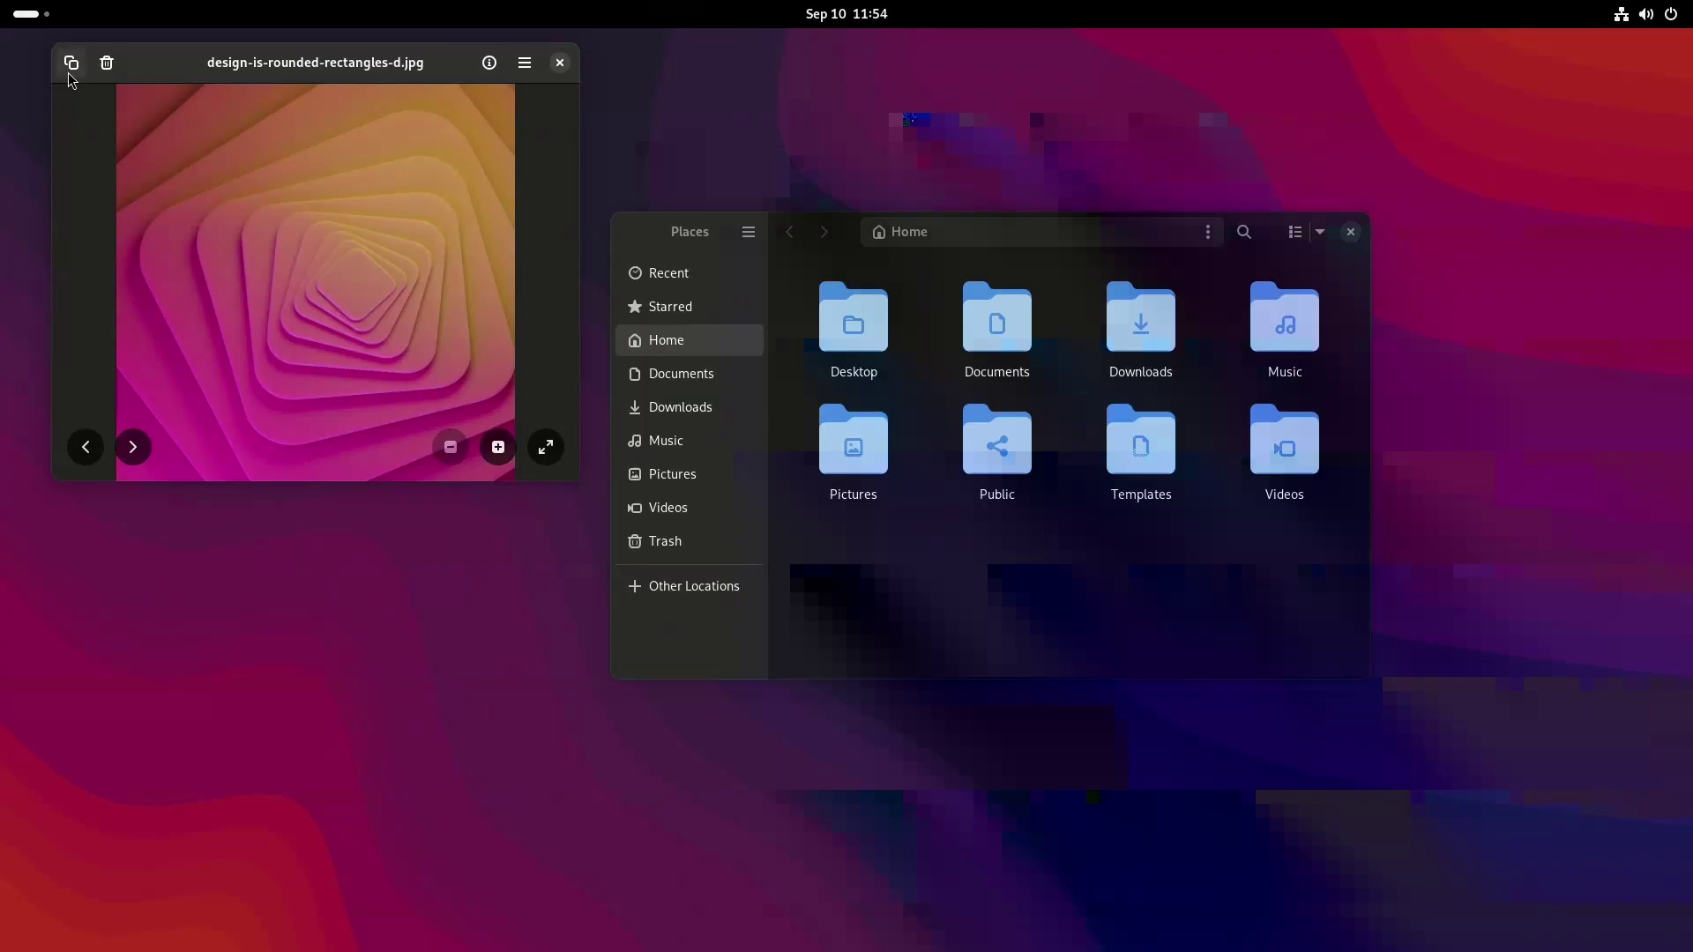
# - Copy blobs-d.svg into the Home folder, open and delete it, then launch Camera
pyautogui.click(69, 73)
pyautogui.click(1157, 605)
pyautogui.hotkey('ctrl', 'v')
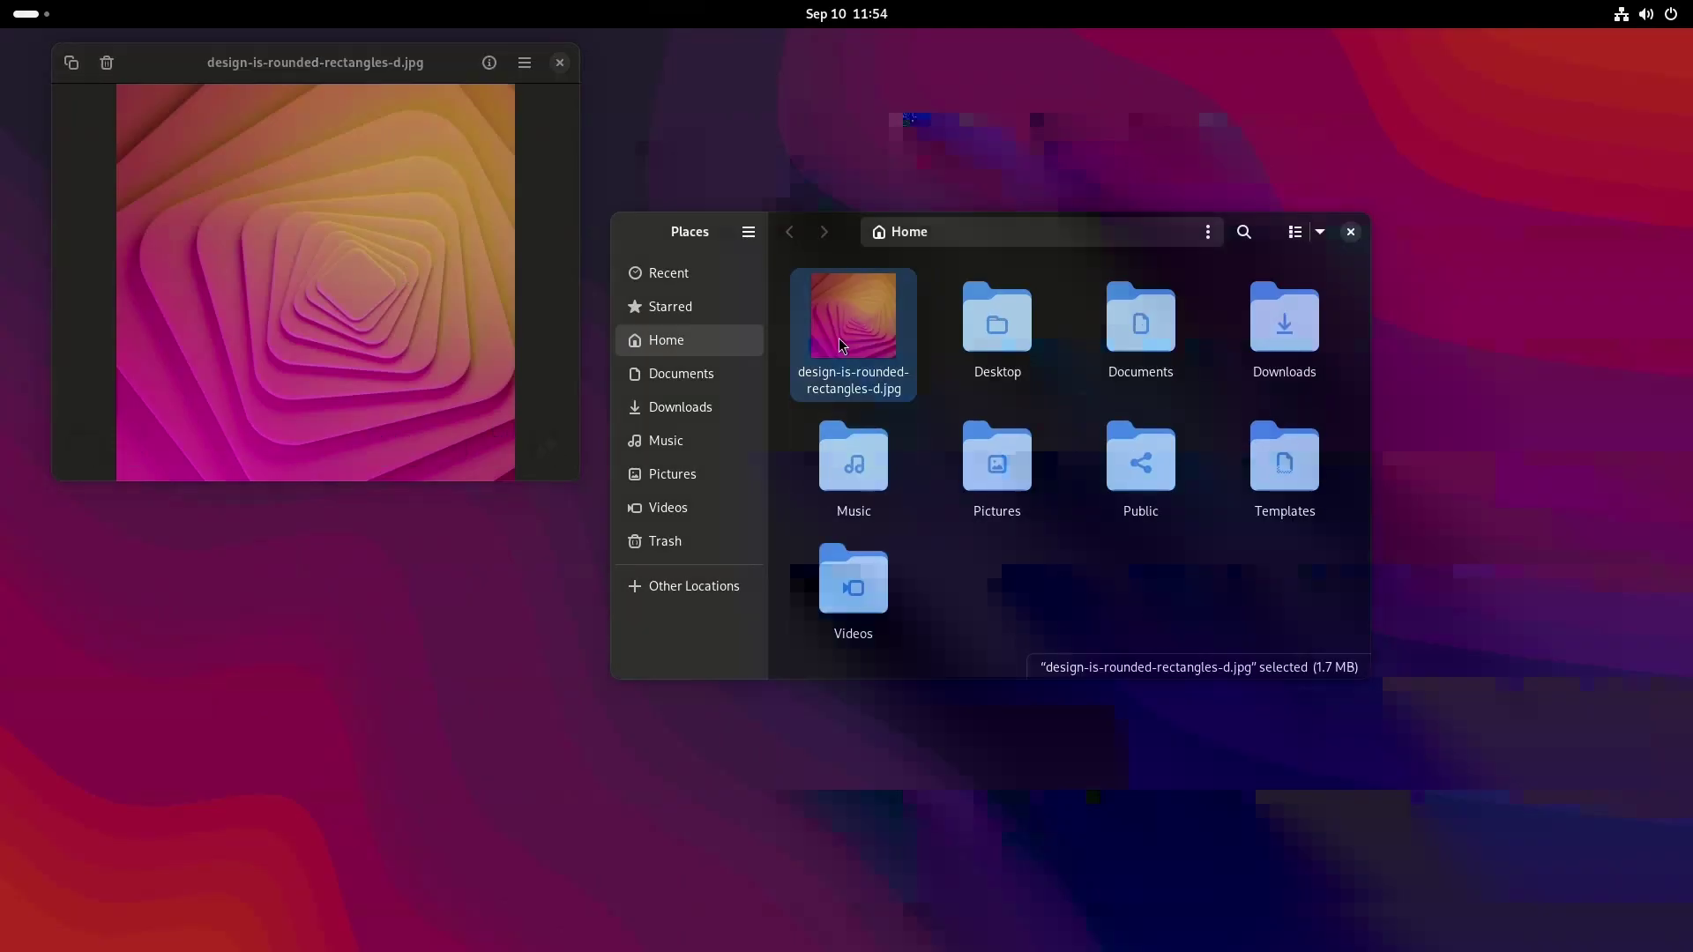
pyautogui.doubleClick(838, 339)
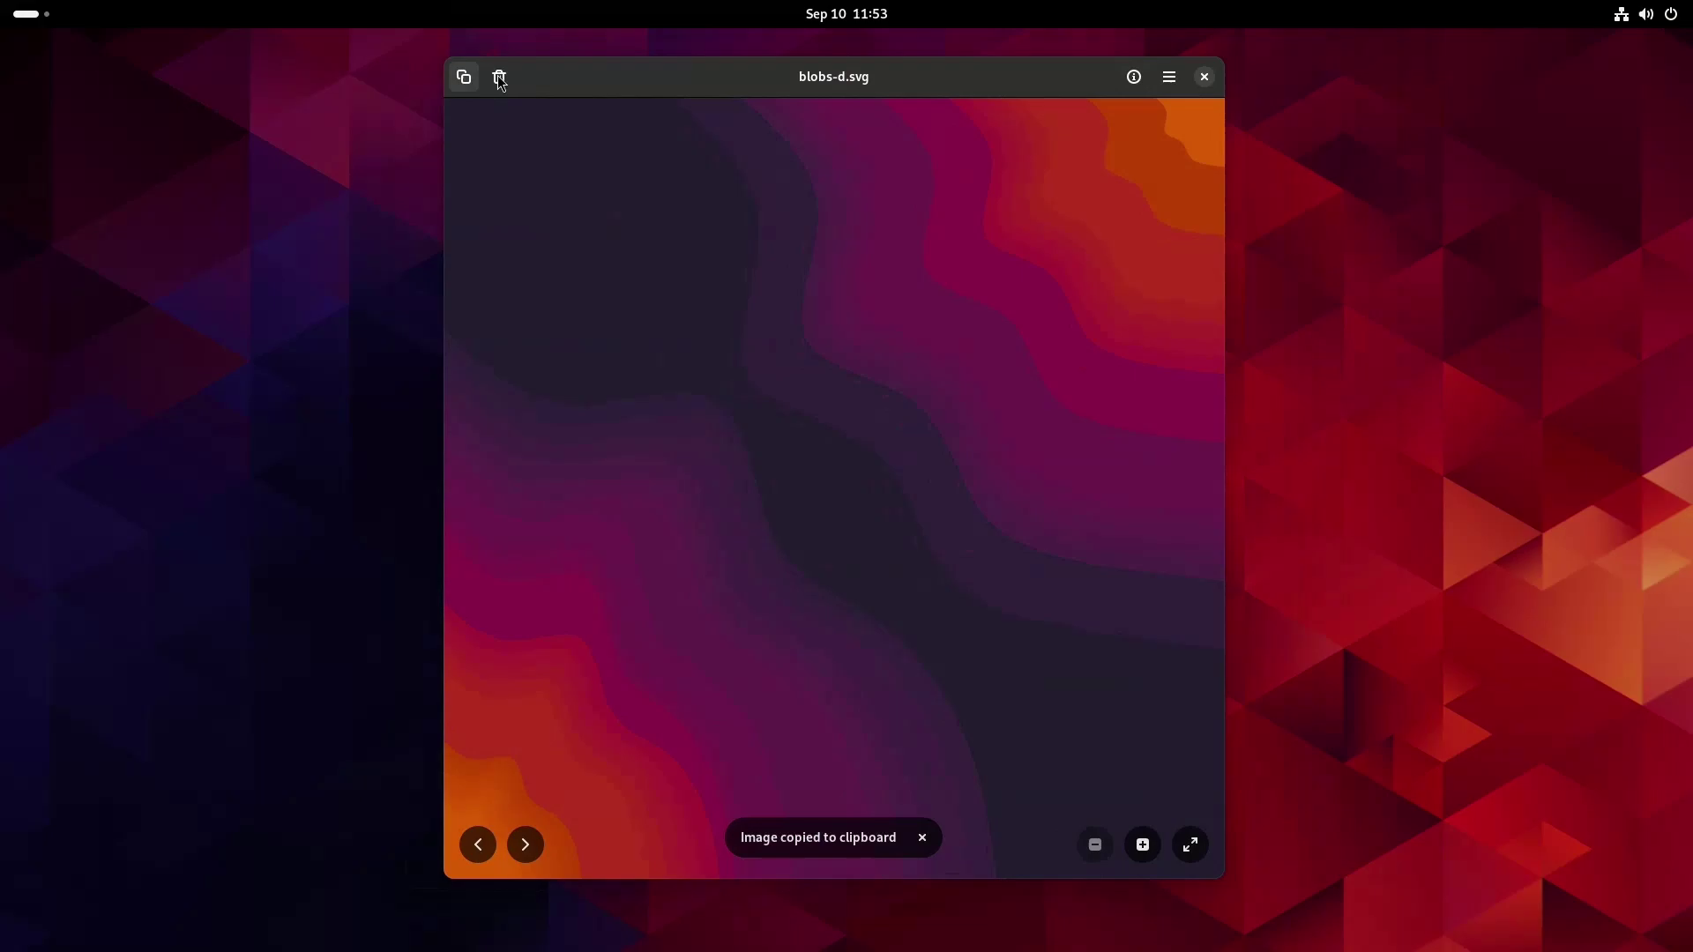
pyautogui.click(499, 77)
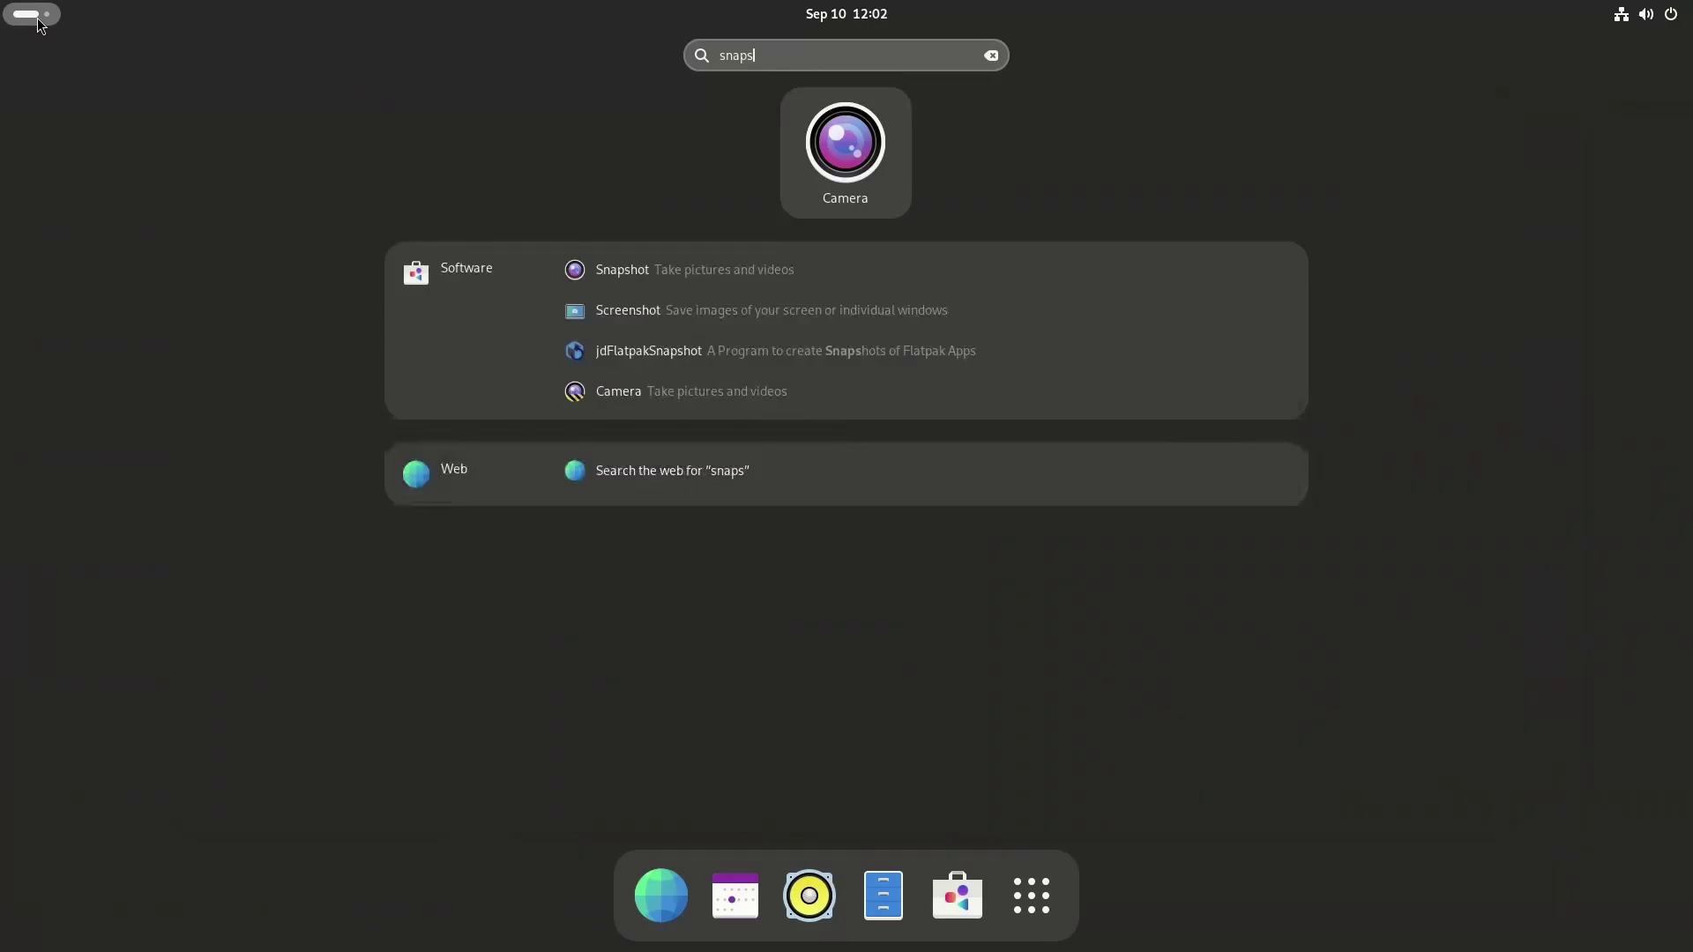
pyautogui.press('Return')
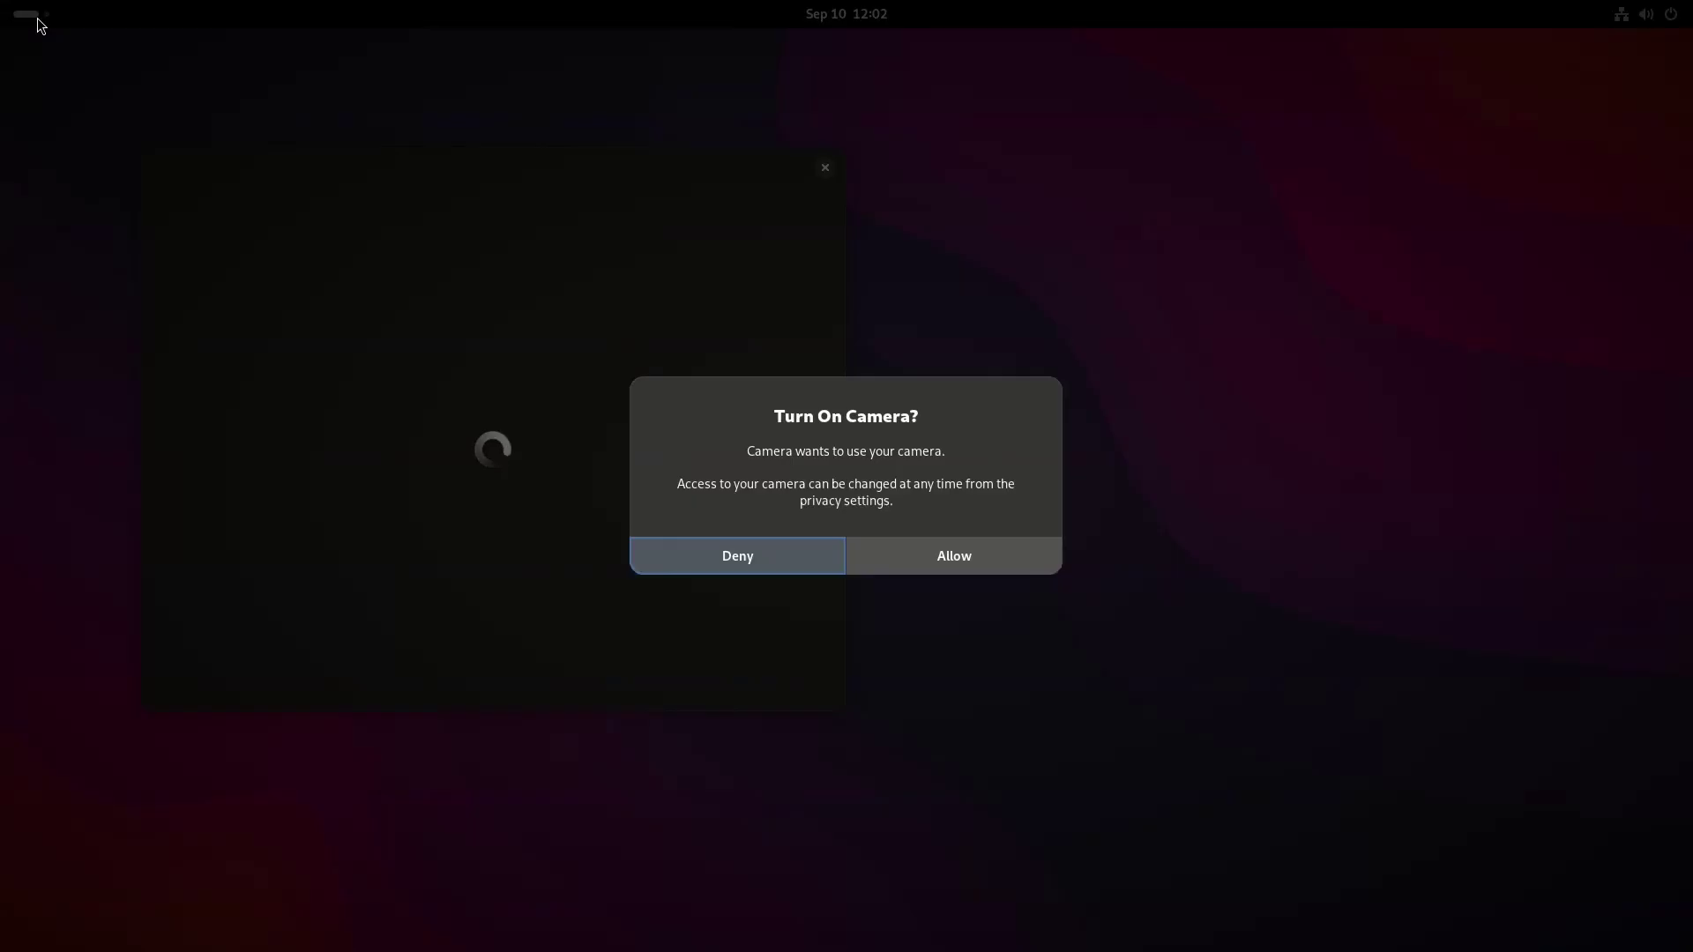
# - Allow Camera to use the camera and open Software's Installed apps list
pyautogui.click(913, 561)
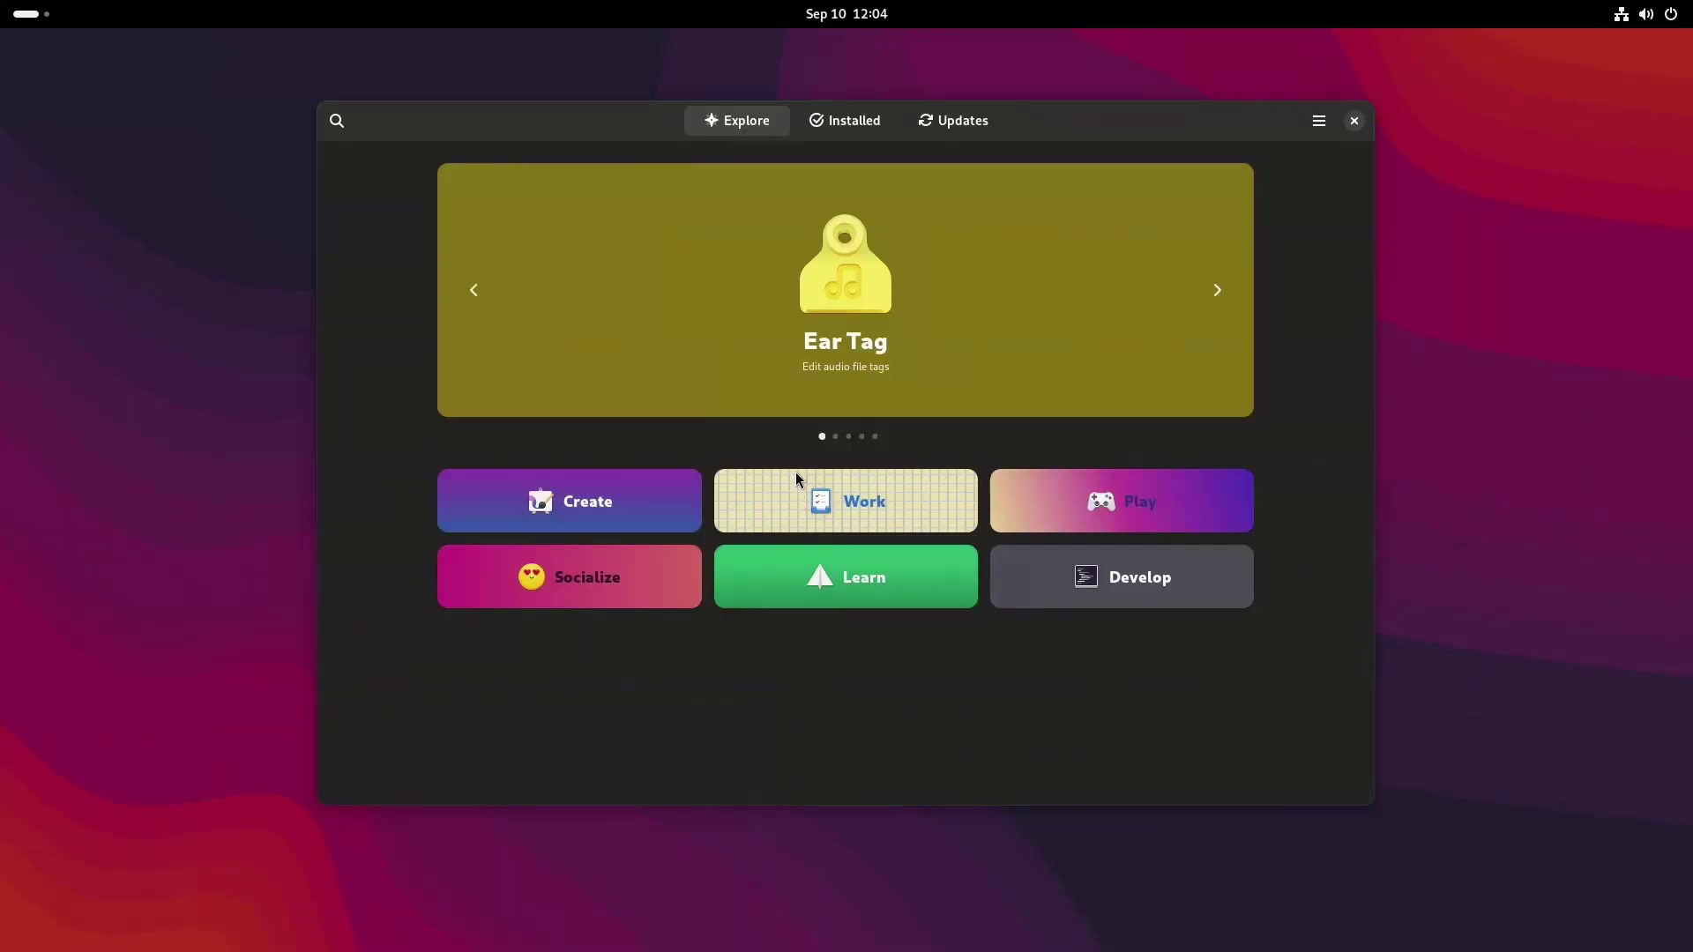
pyautogui.click(336, 120)
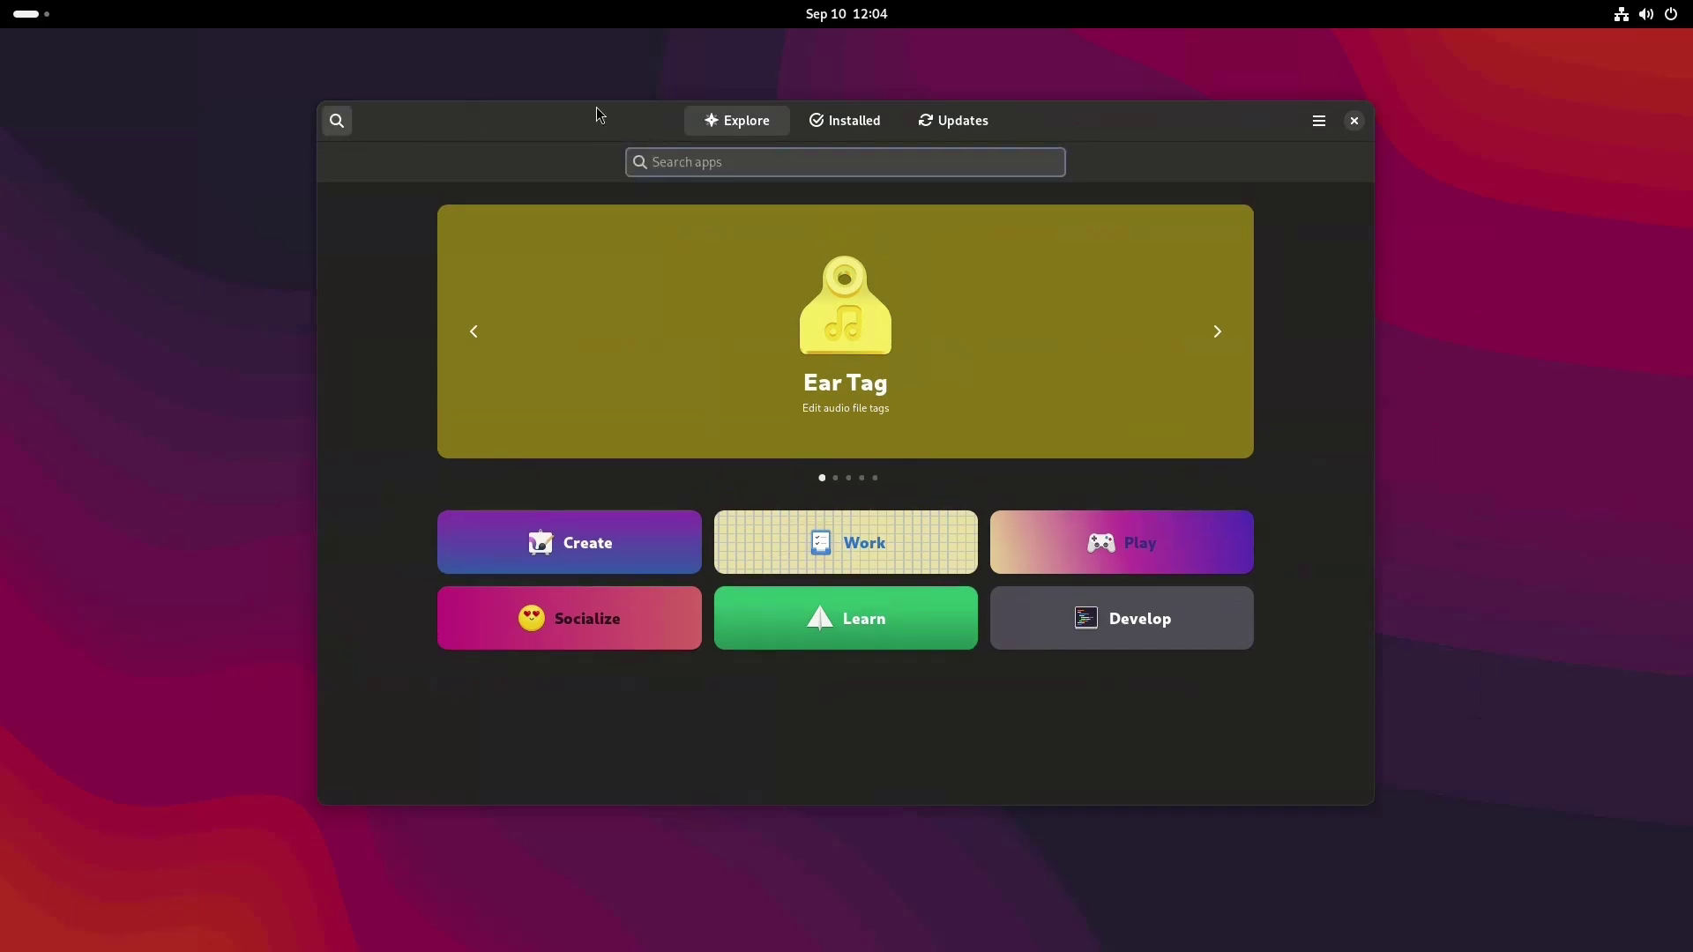
pyautogui.click(841, 134)
# - Uninstall Amberol, deleting its app settings and data
pyautogui.click(813, 236)
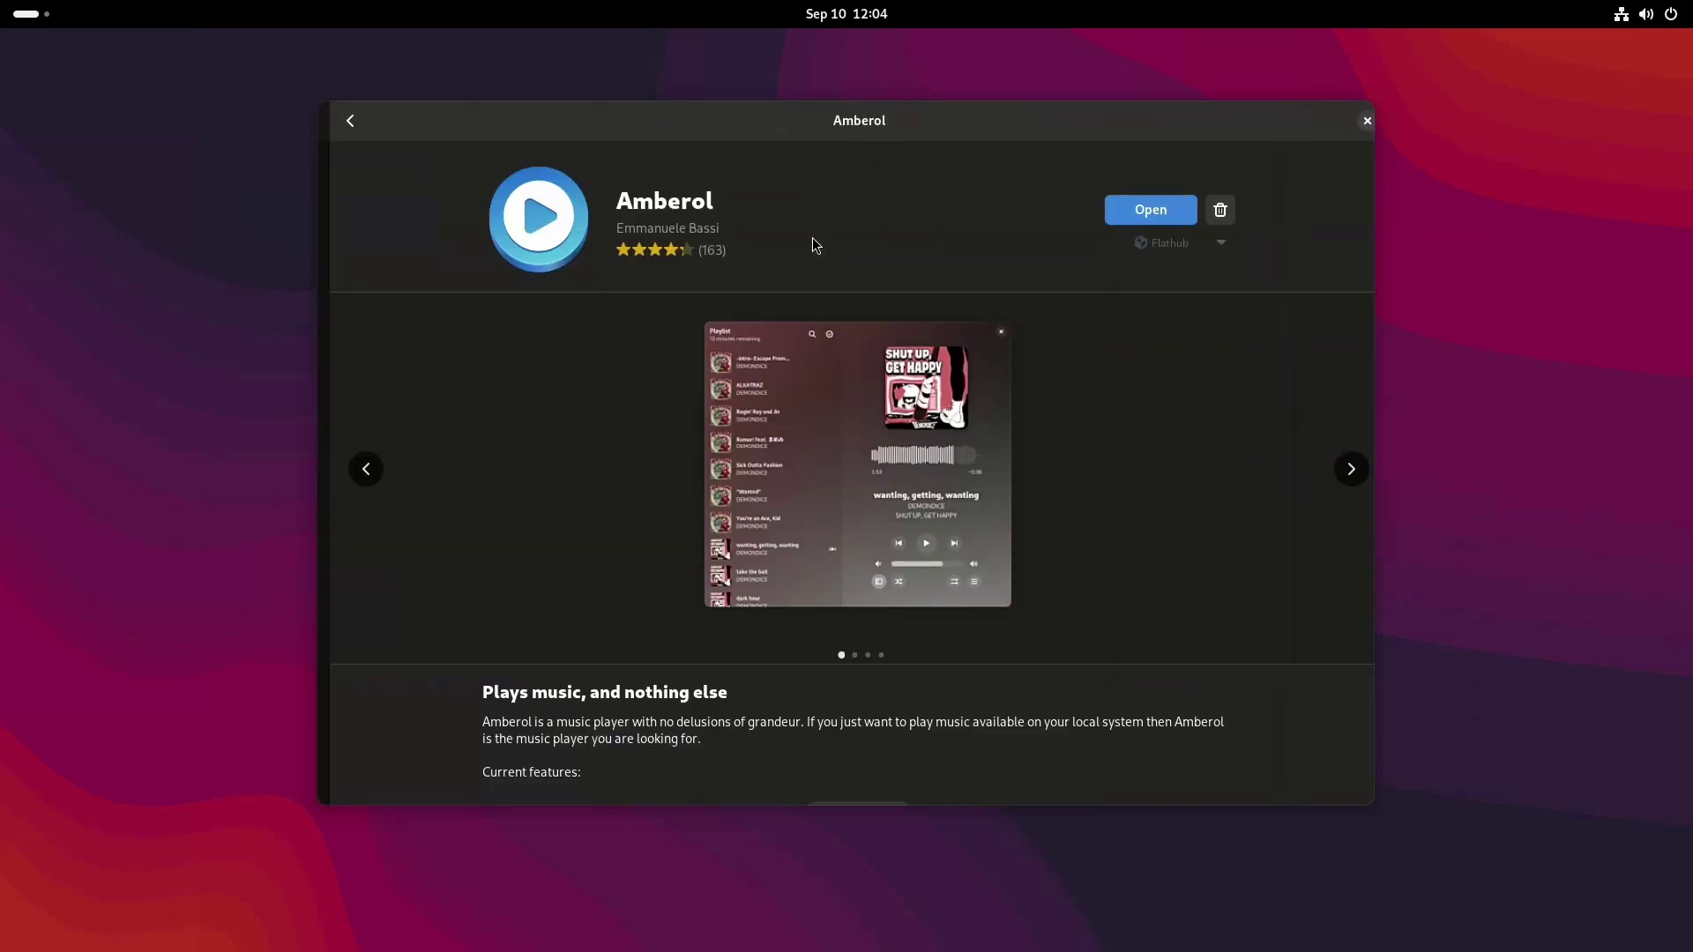
pyautogui.click(1215, 216)
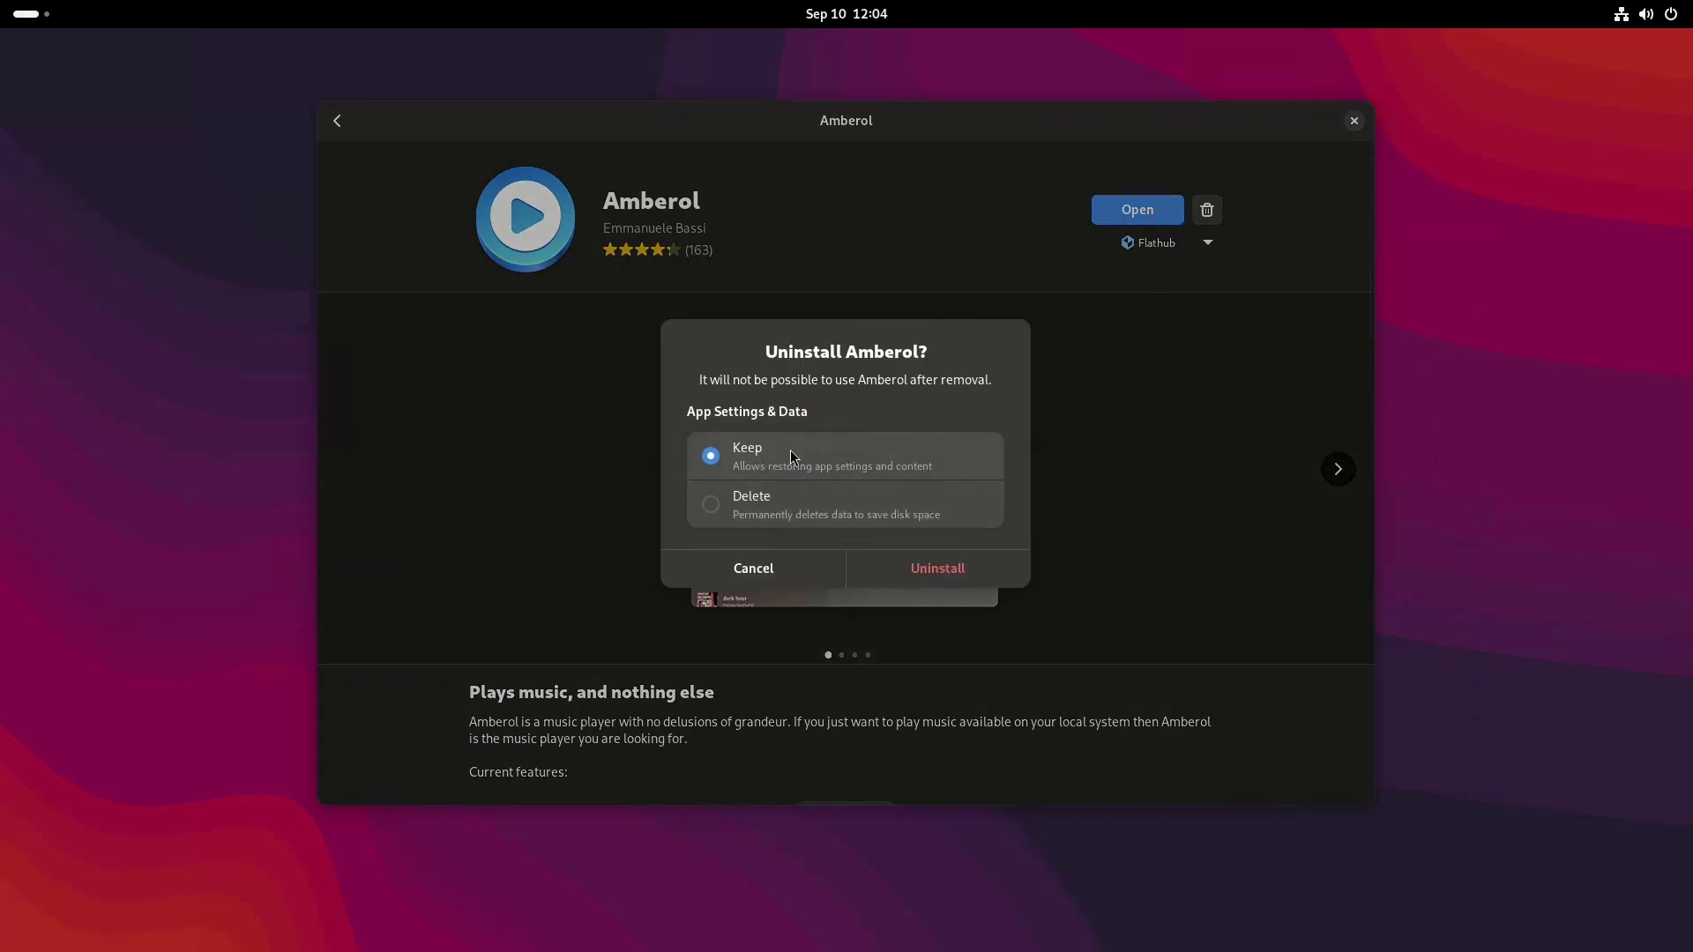
pyautogui.click(808, 509)
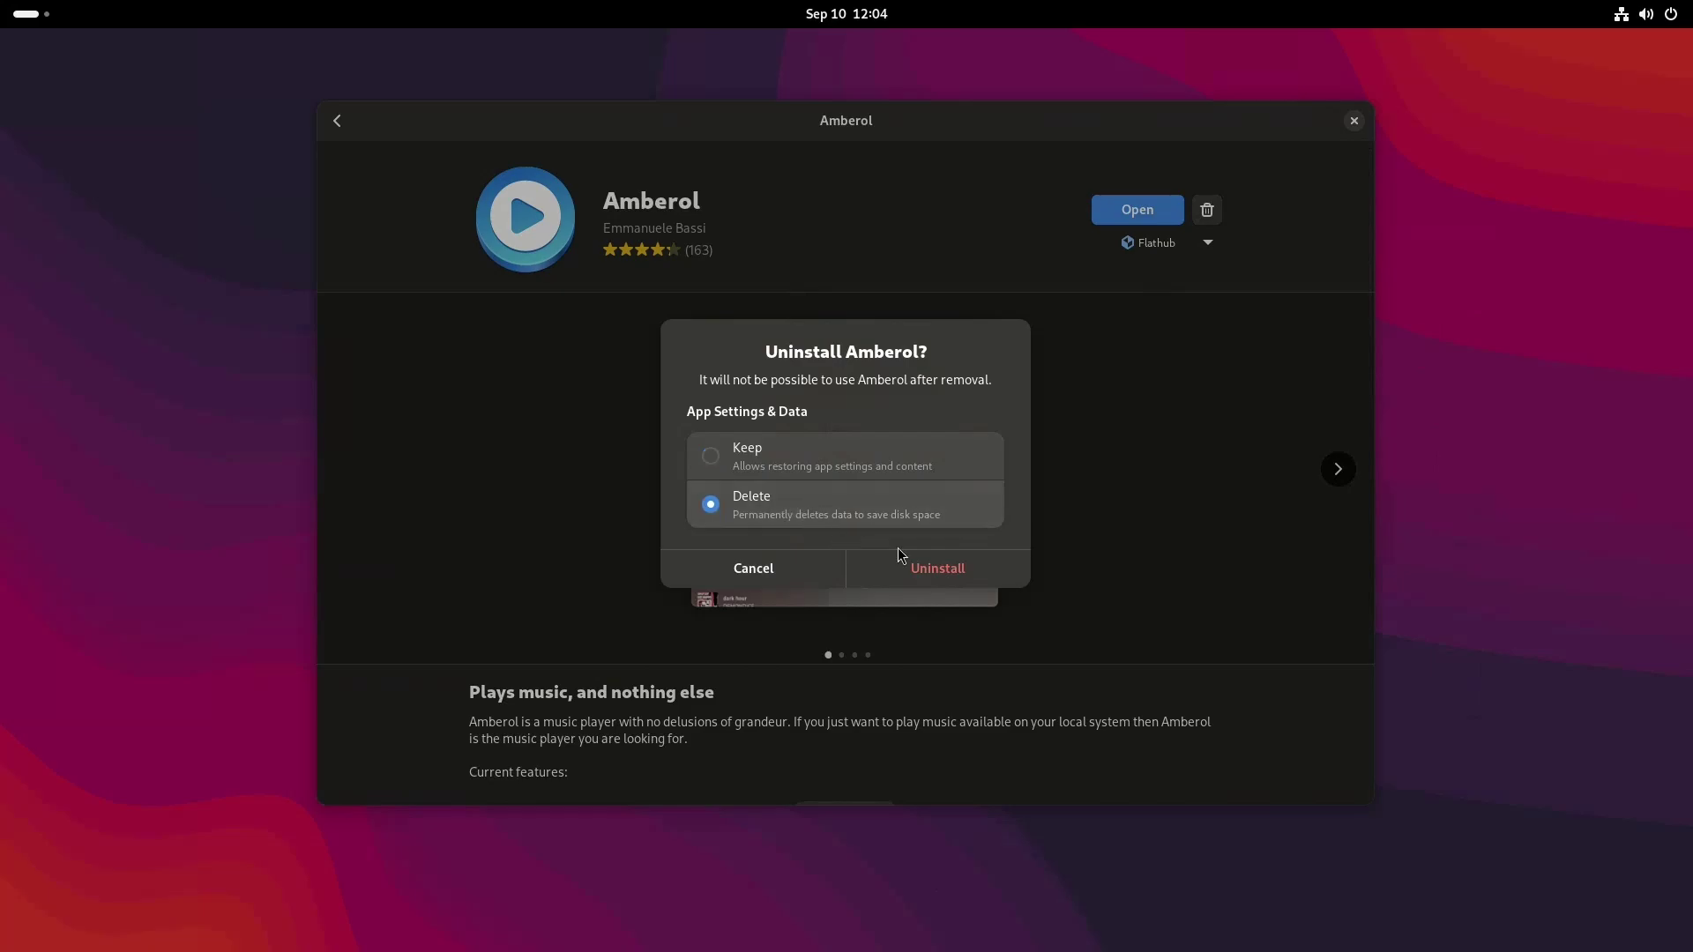
pyautogui.click(939, 569)
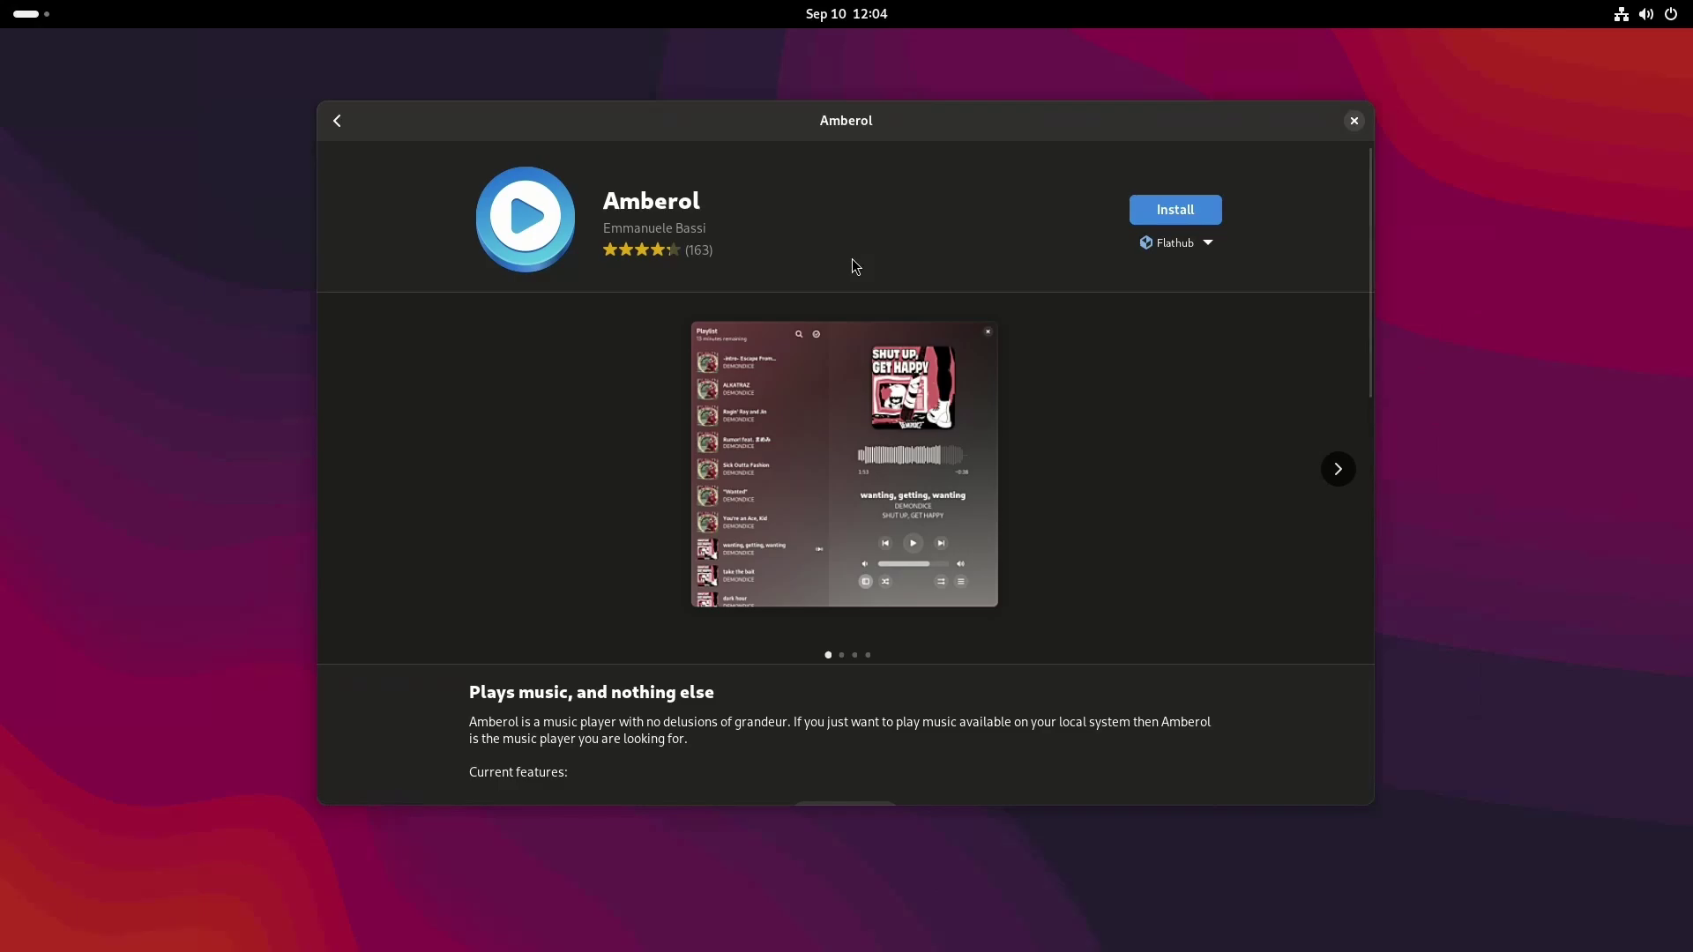
pyautogui.scroll(-5, 827, 451)
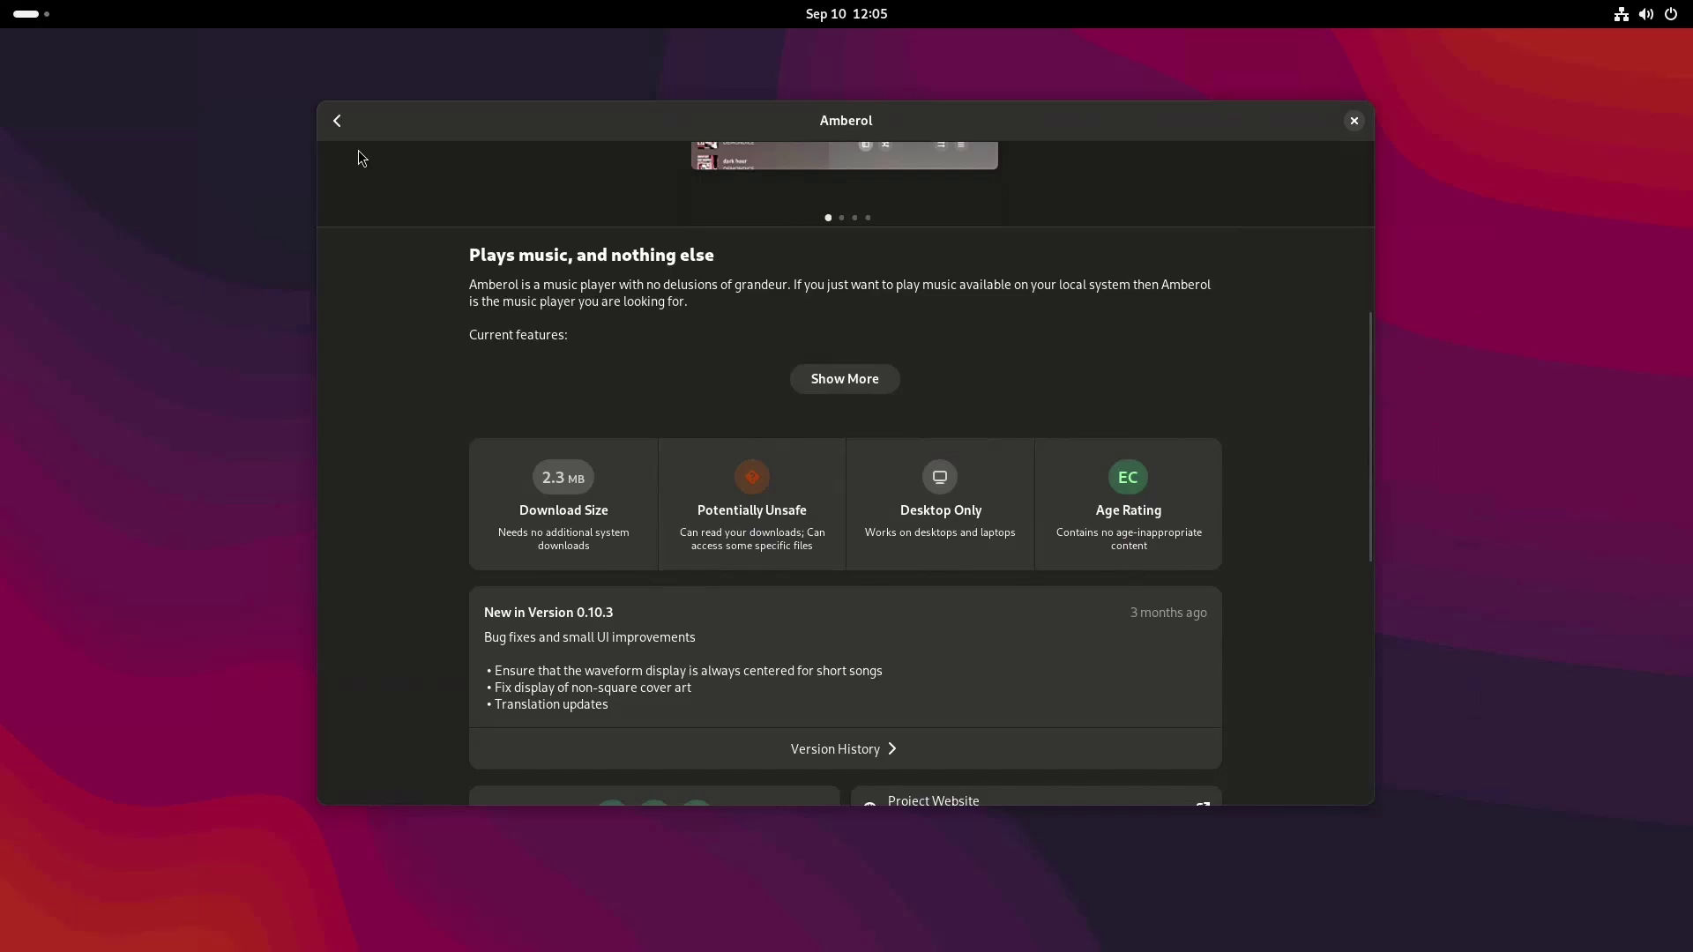
# - Return to Explore and shrink the Software window to a narrow mobile layout
pyautogui.click(337, 120)
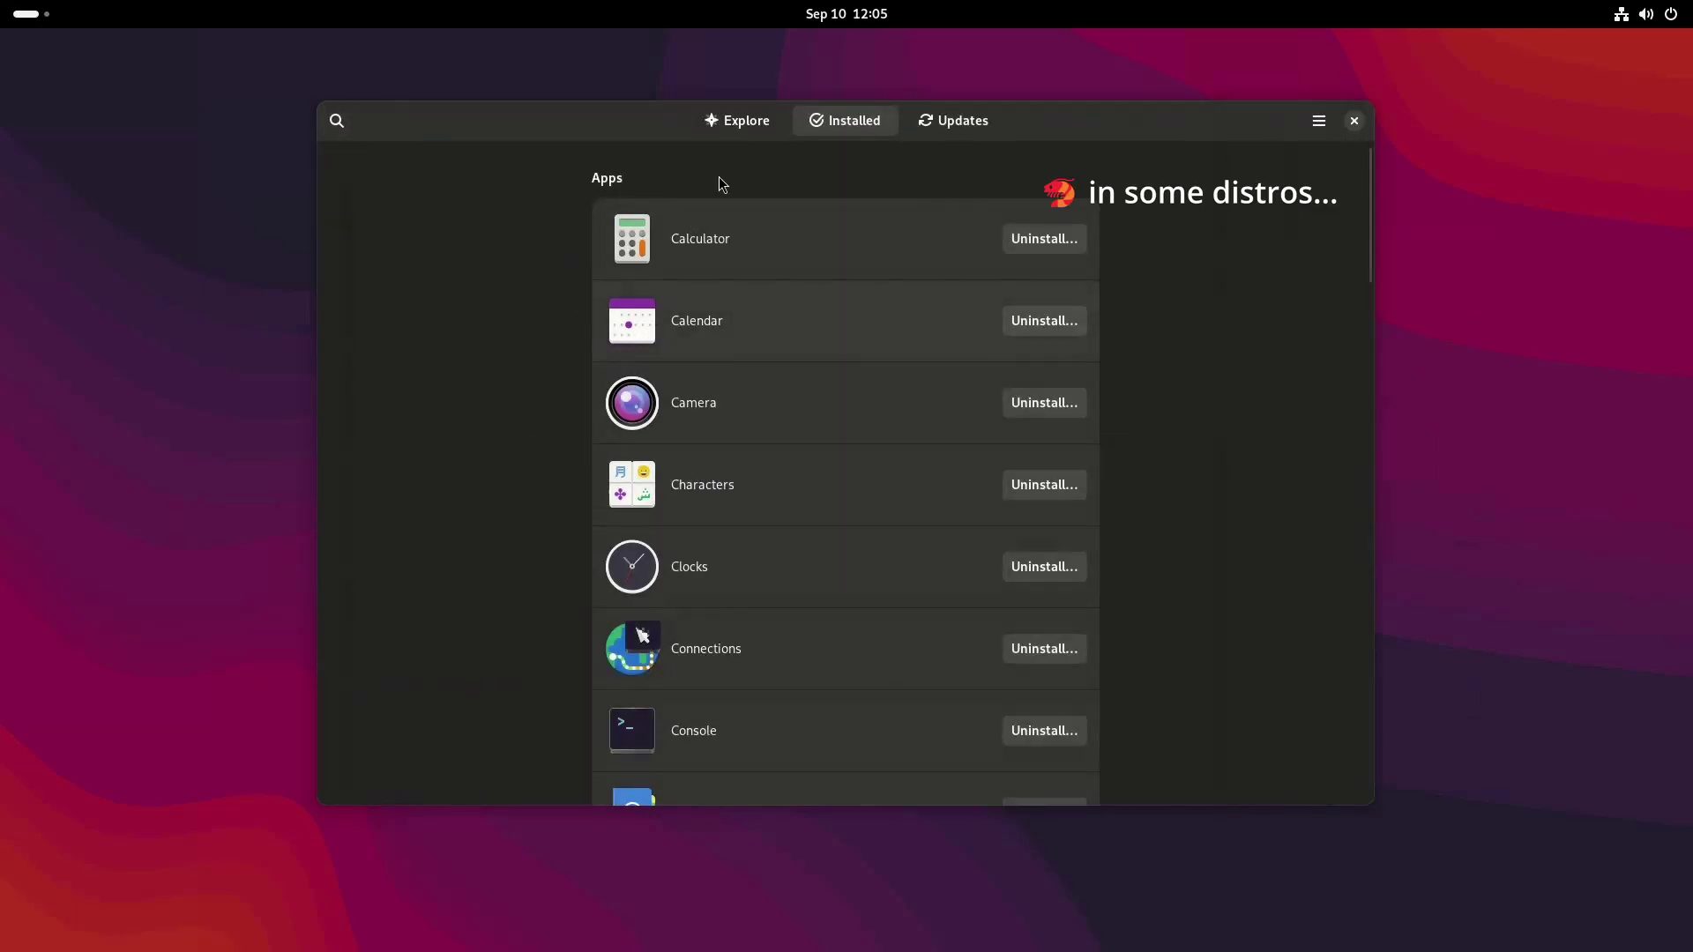
pyautogui.click(749, 120)
pyautogui.moveTo(1373, 804); pyautogui.dragTo(606, 641)
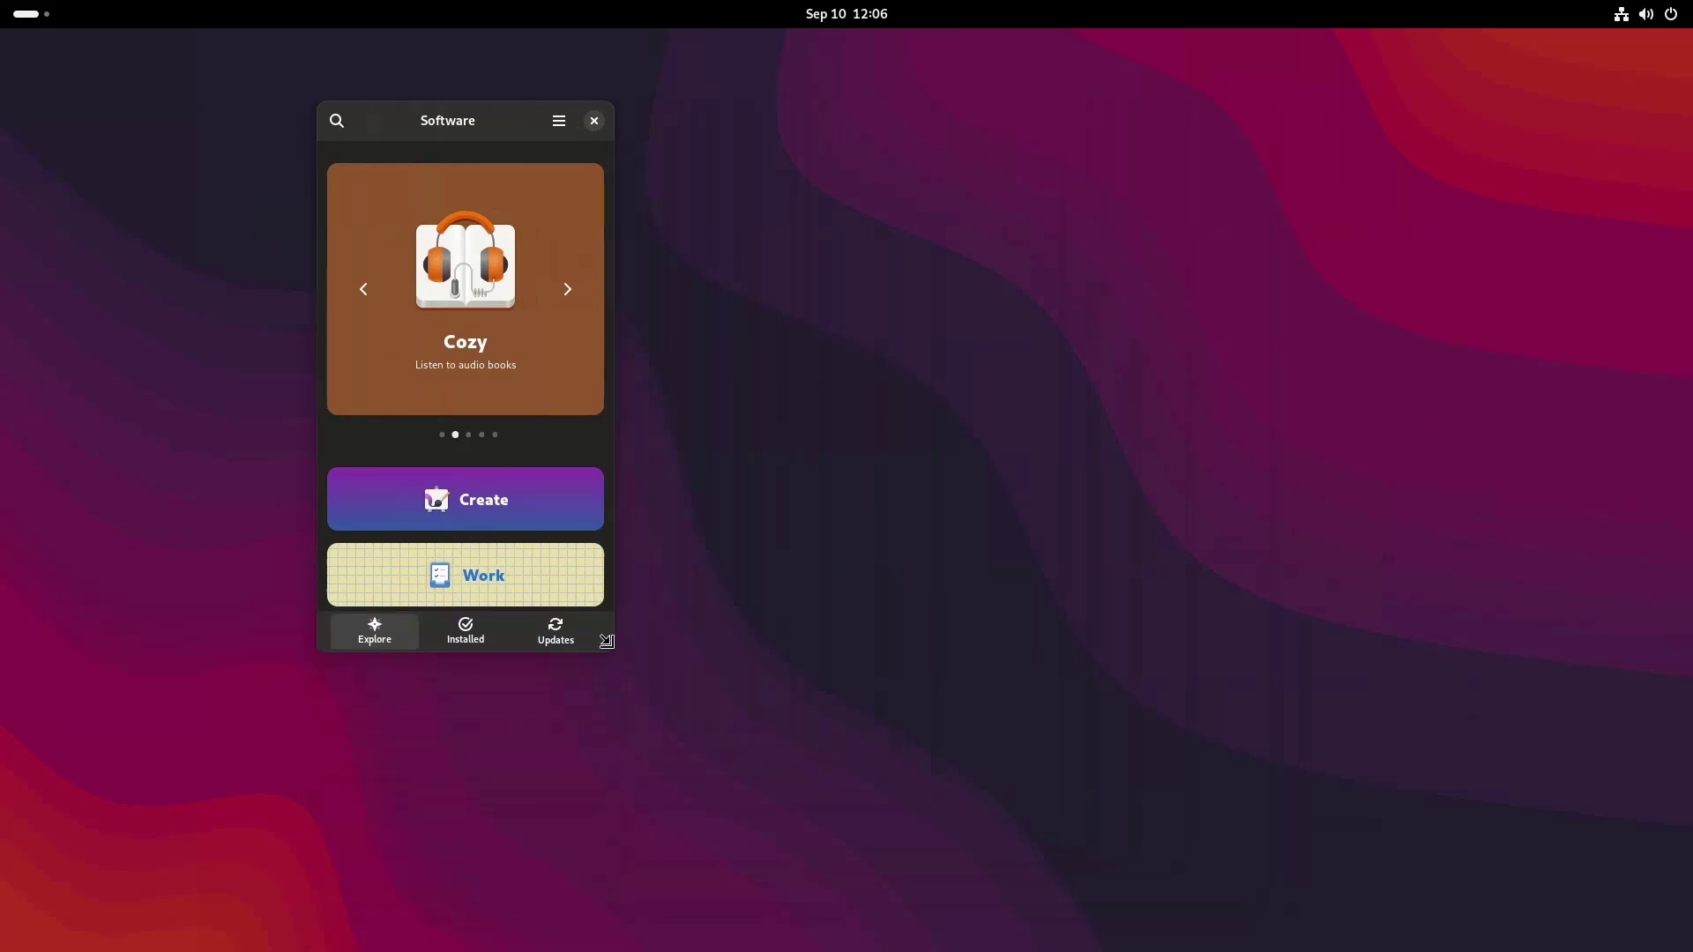
# - Maximize the Software window and advance the featured banner to Boatswain
pyautogui.press('super+Up')
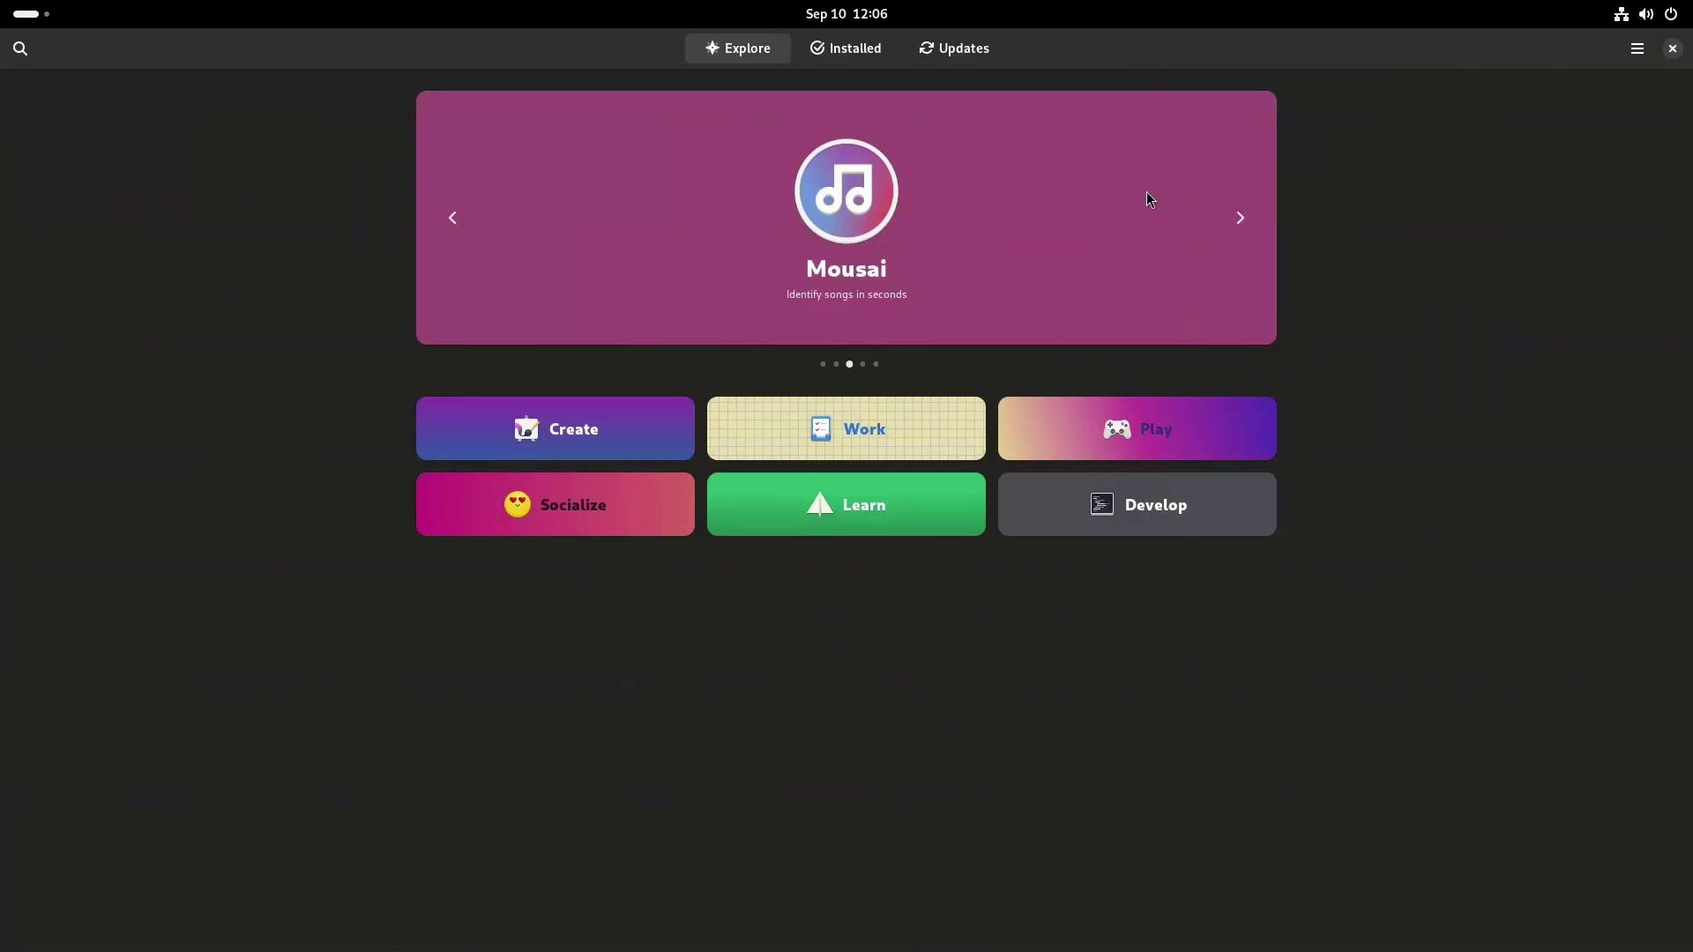
pyautogui.click(1240, 217)
pyautogui.click(1240, 218)
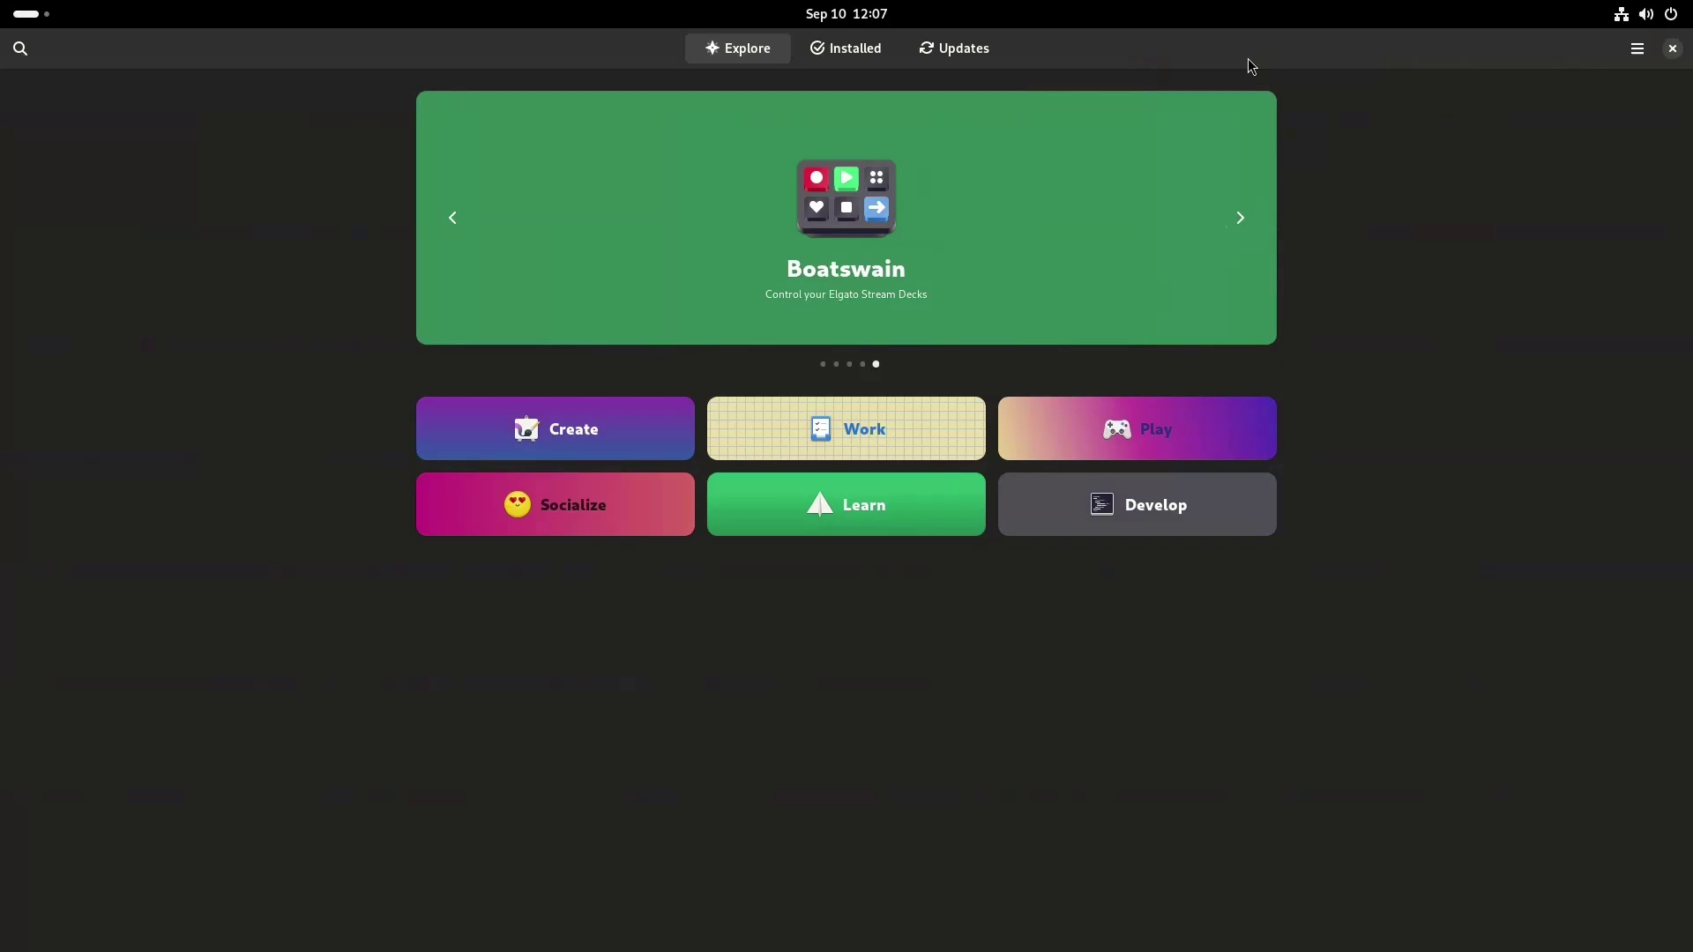
# - Restore the Software window, move it left and make it taller
pyautogui.doubleClick(1593, 50)
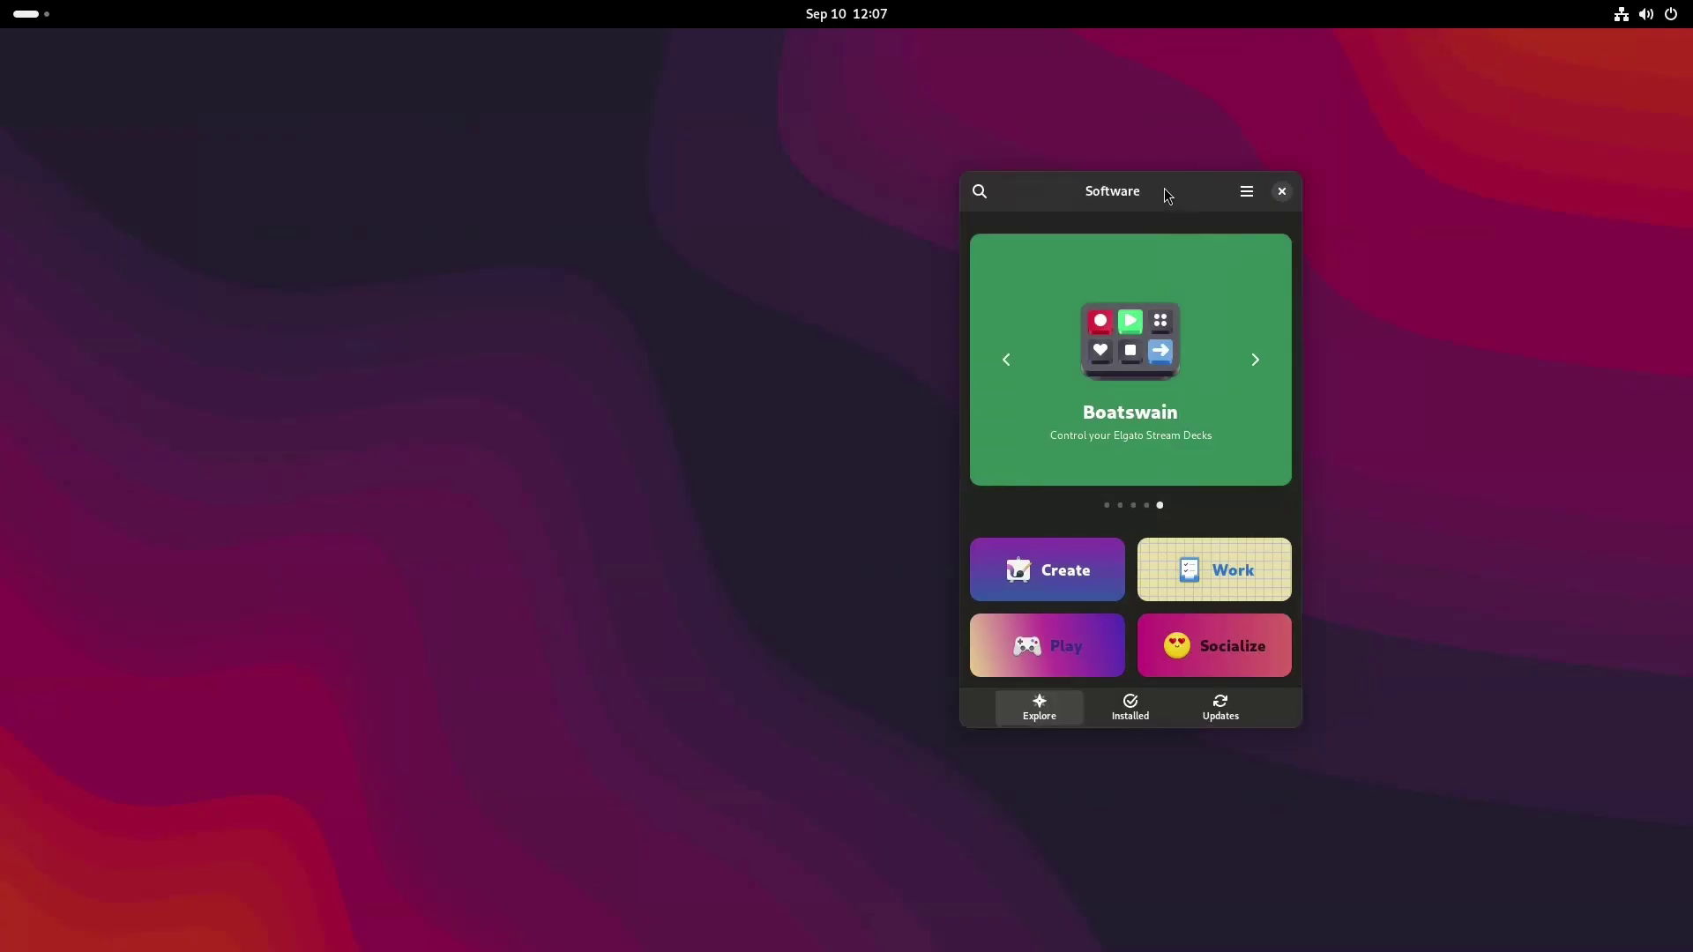
pyautogui.moveTo(1167, 193); pyautogui.dragTo(624, 152)
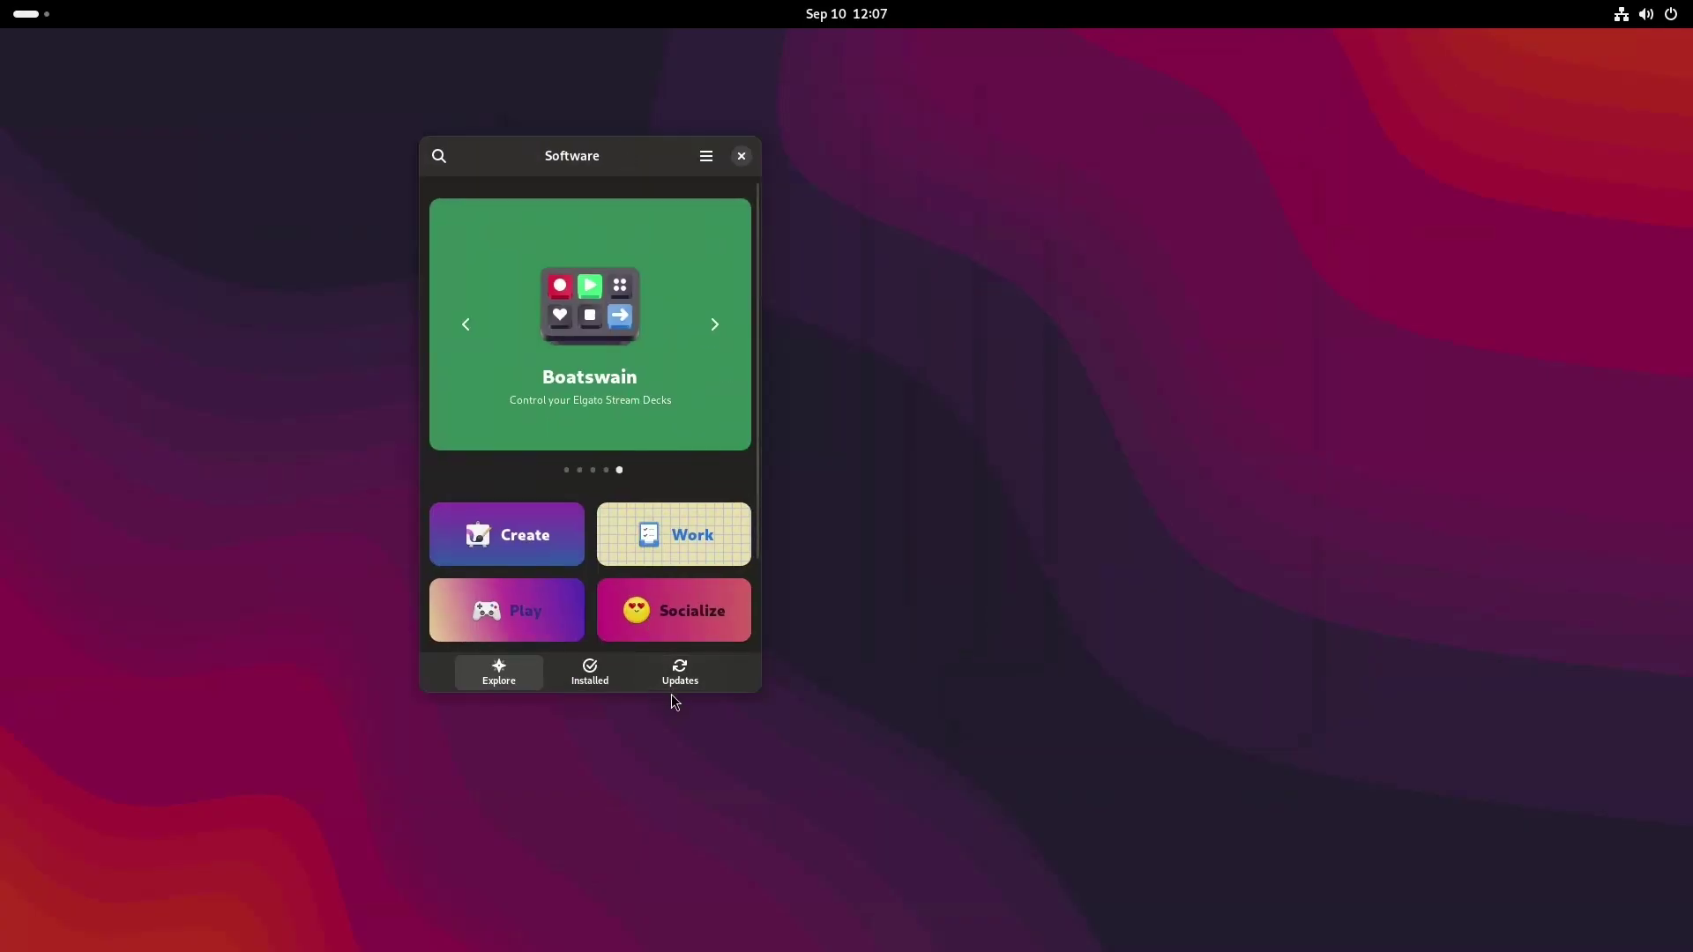
pyautogui.moveTo(660, 716); pyautogui.dragTo(642, 792)
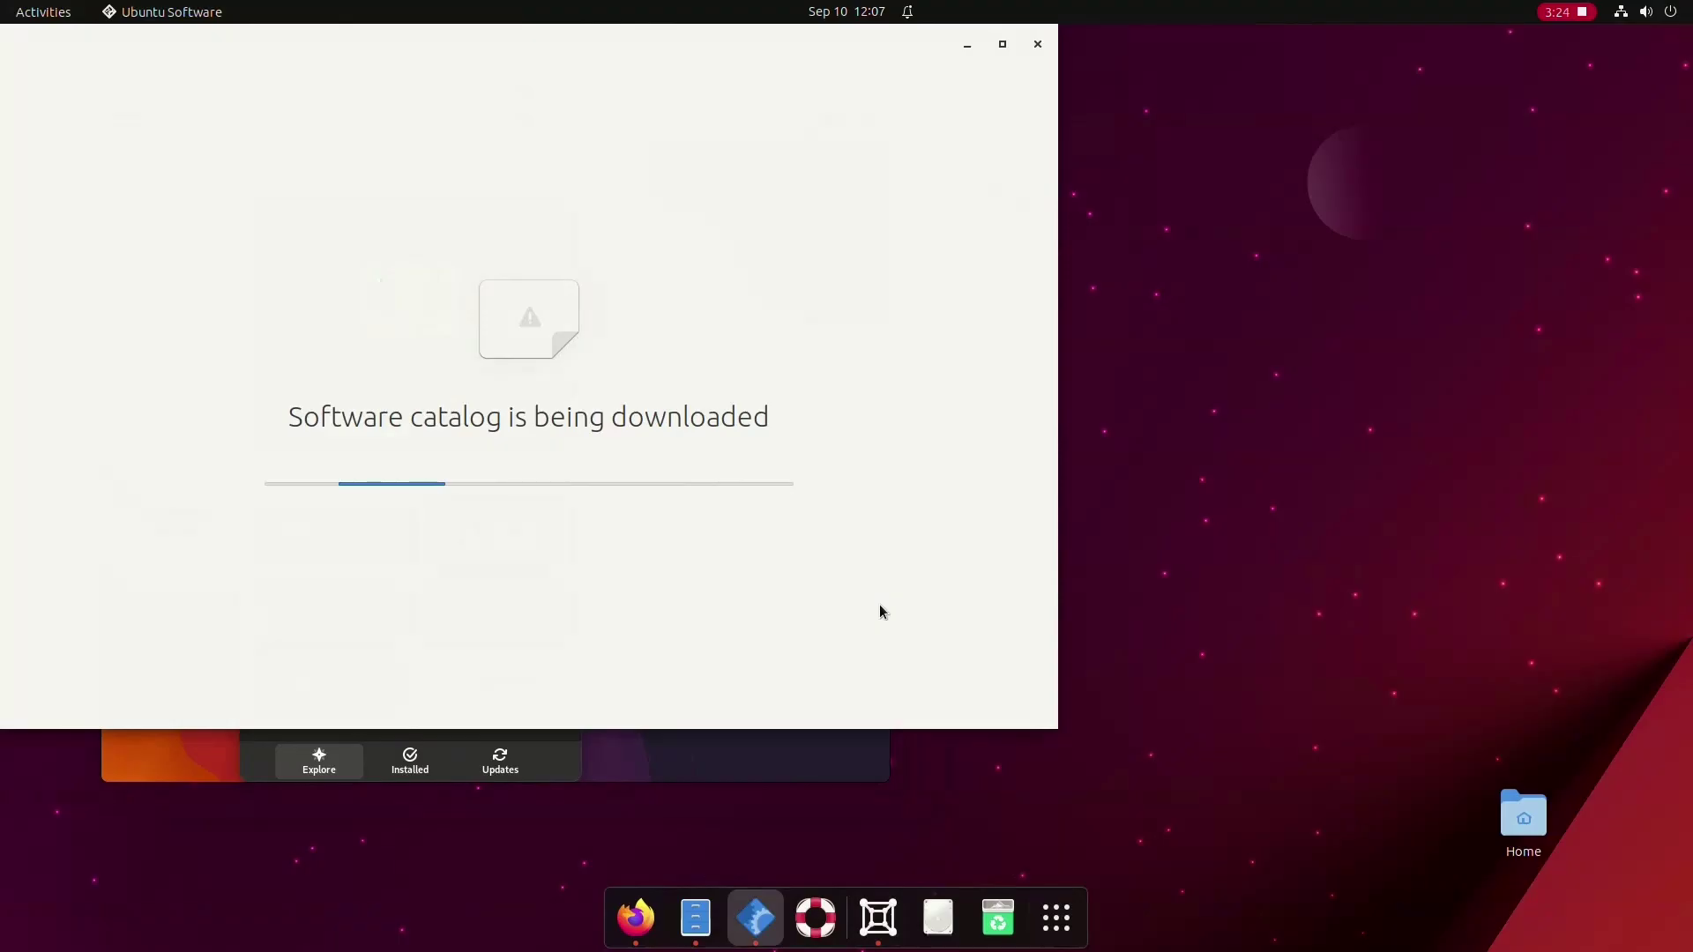
# - Place the Ubuntu Software window to the right, beside GNOME OS Software, once loaded
pyautogui.moveTo(548, 61); pyautogui.dragTo(1127, 125)
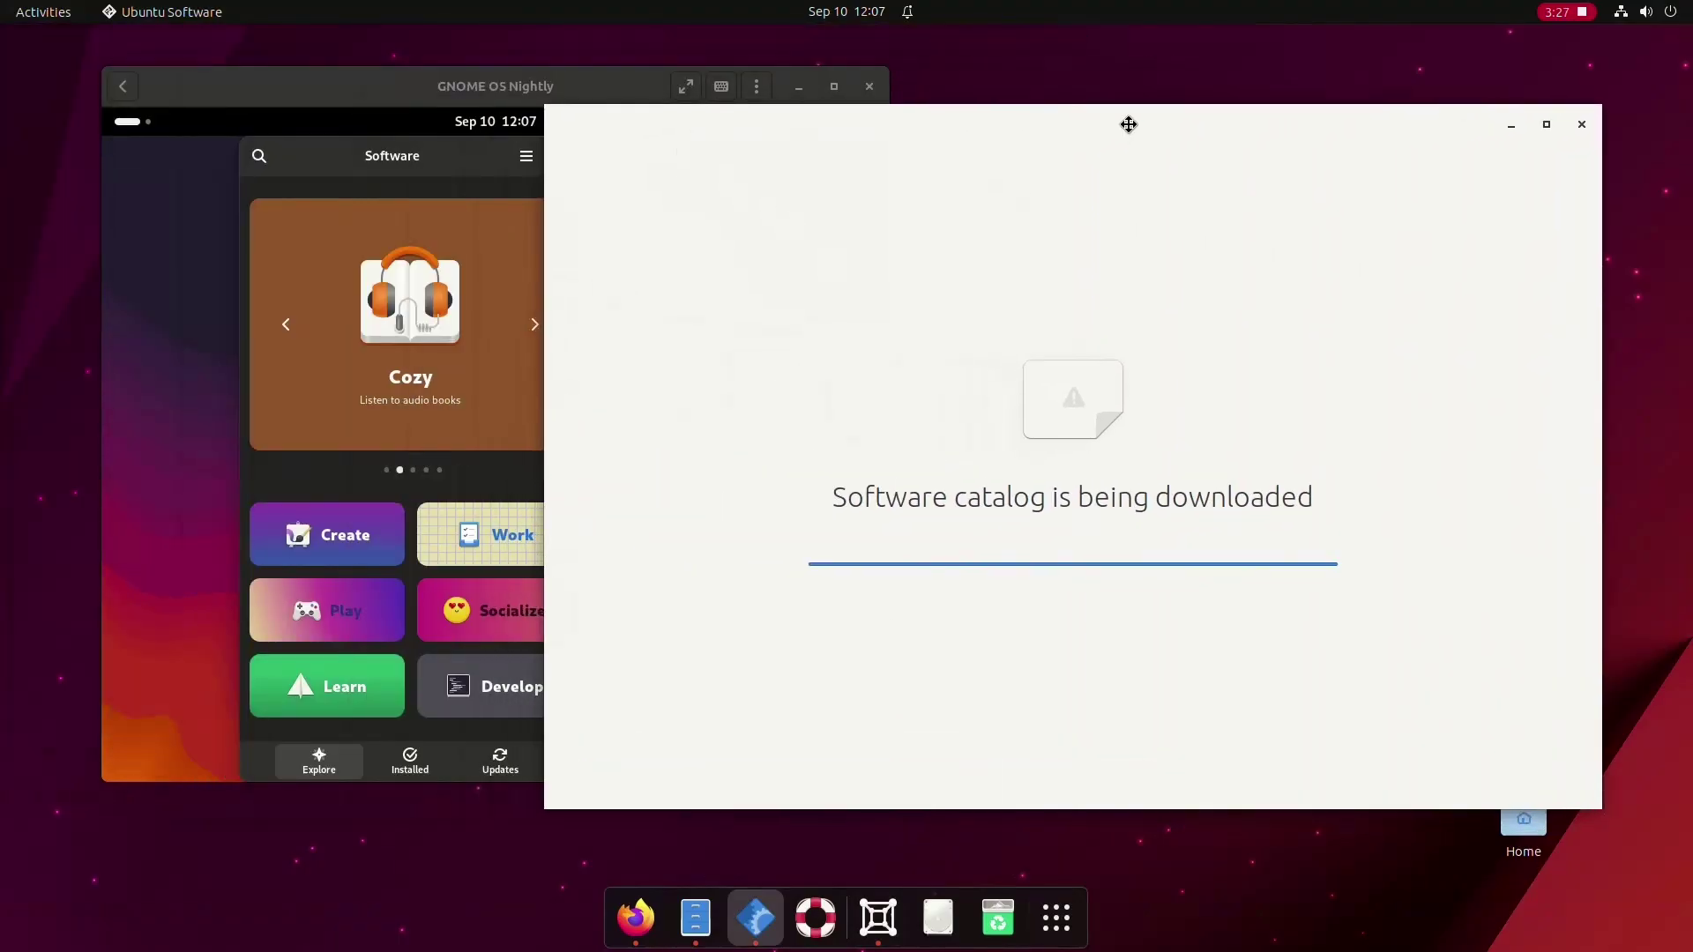
pyautogui.click(433, 94)
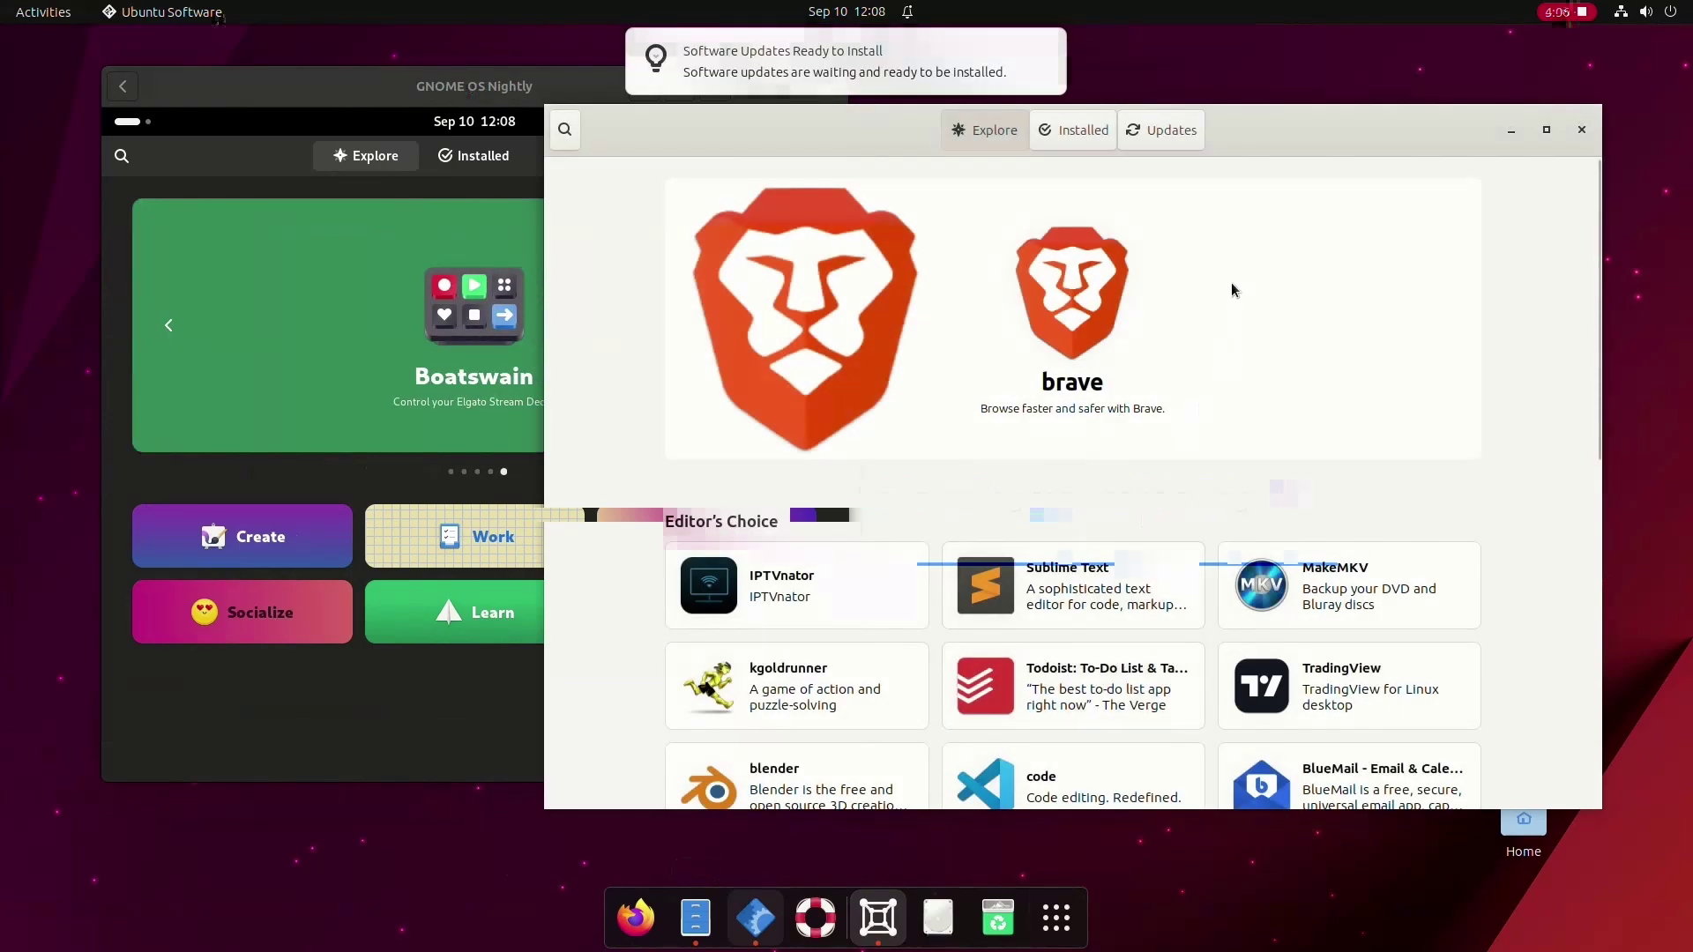
pyautogui.moveTo(642, 133); pyautogui.dragTo(638, 167)
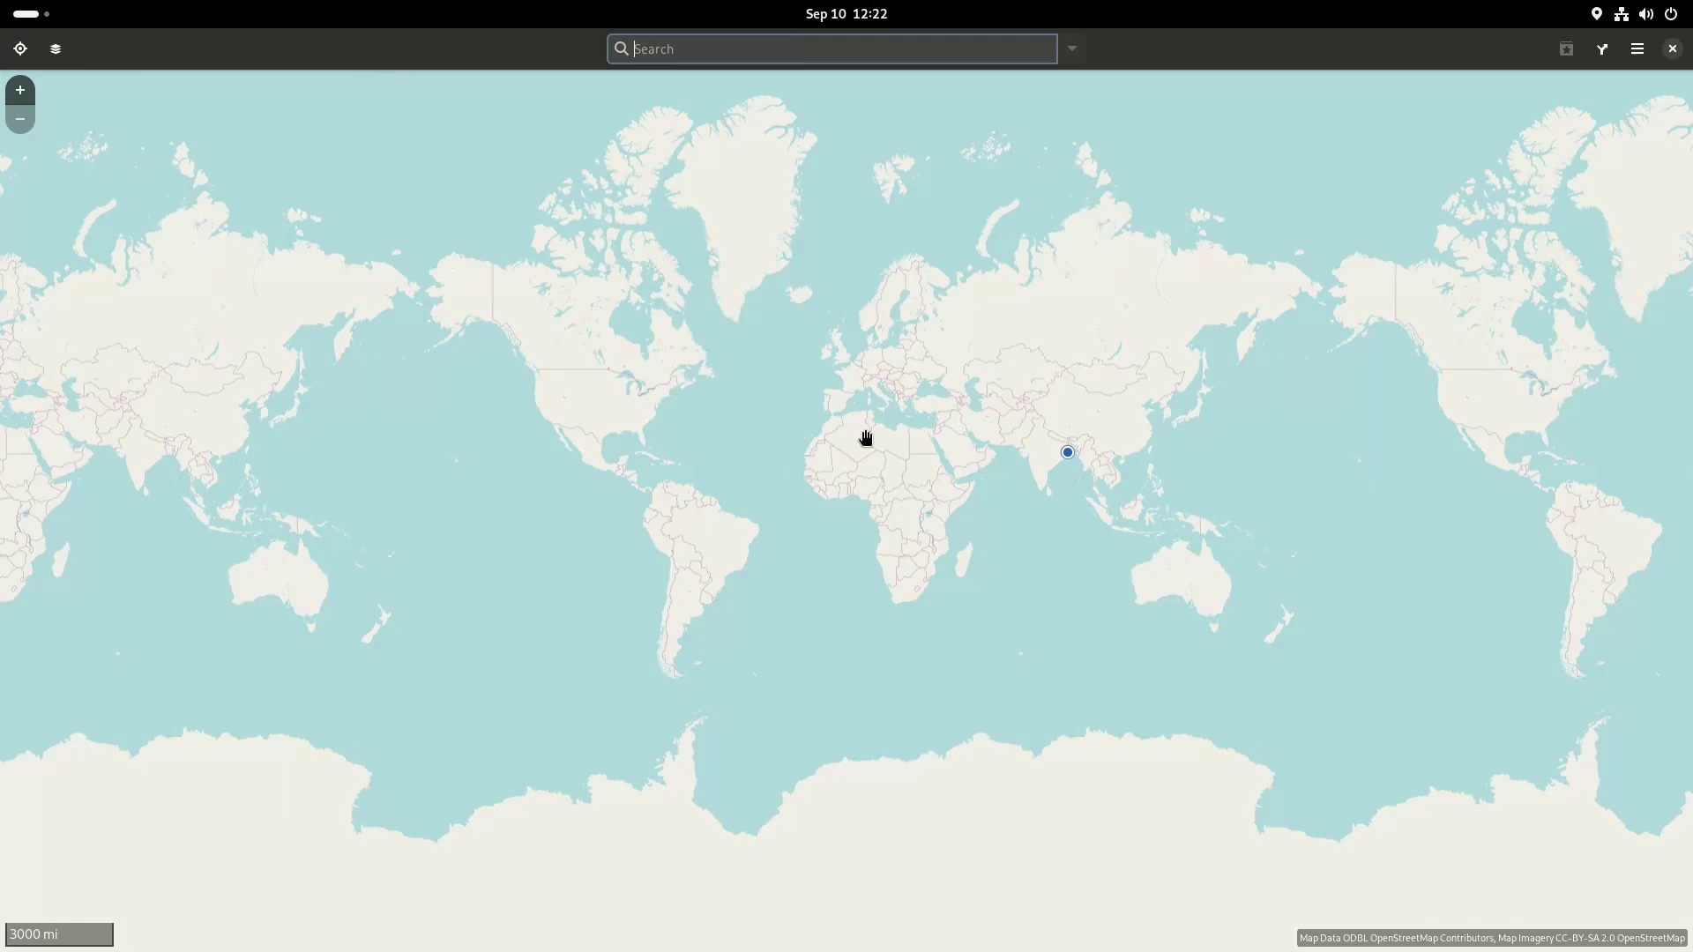
# - Zoom into the map and set the Kolkata to New Delhi route to driving
pyautogui.click(19, 91)
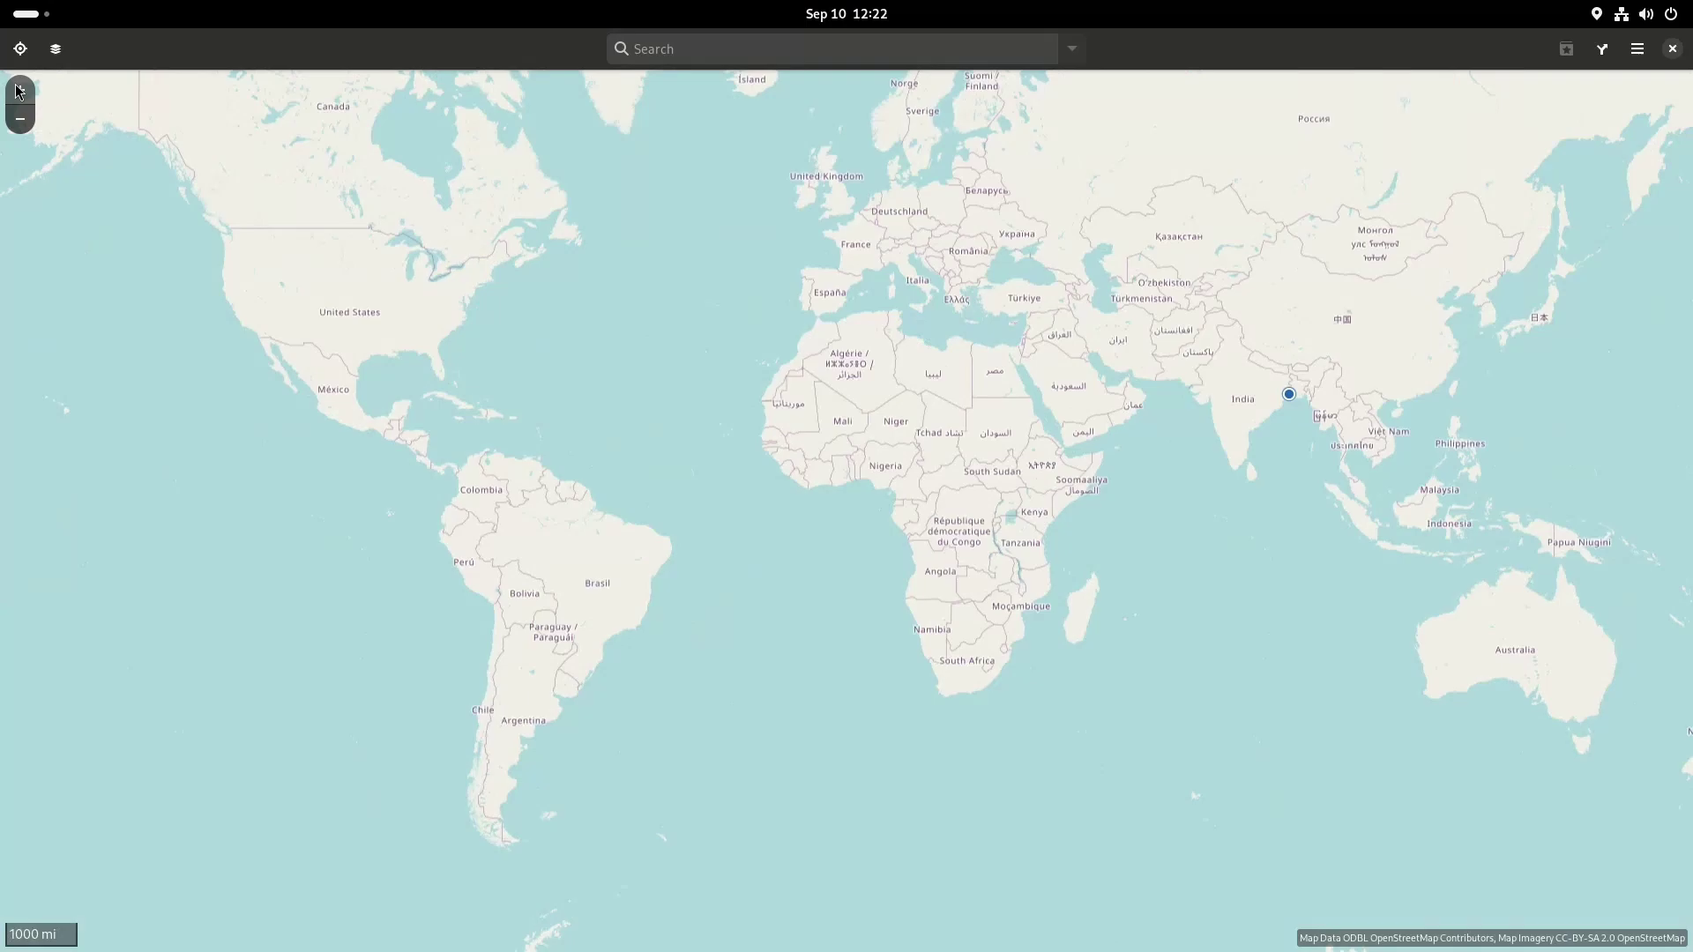
pyautogui.click(20, 90)
pyautogui.click(20, 90)
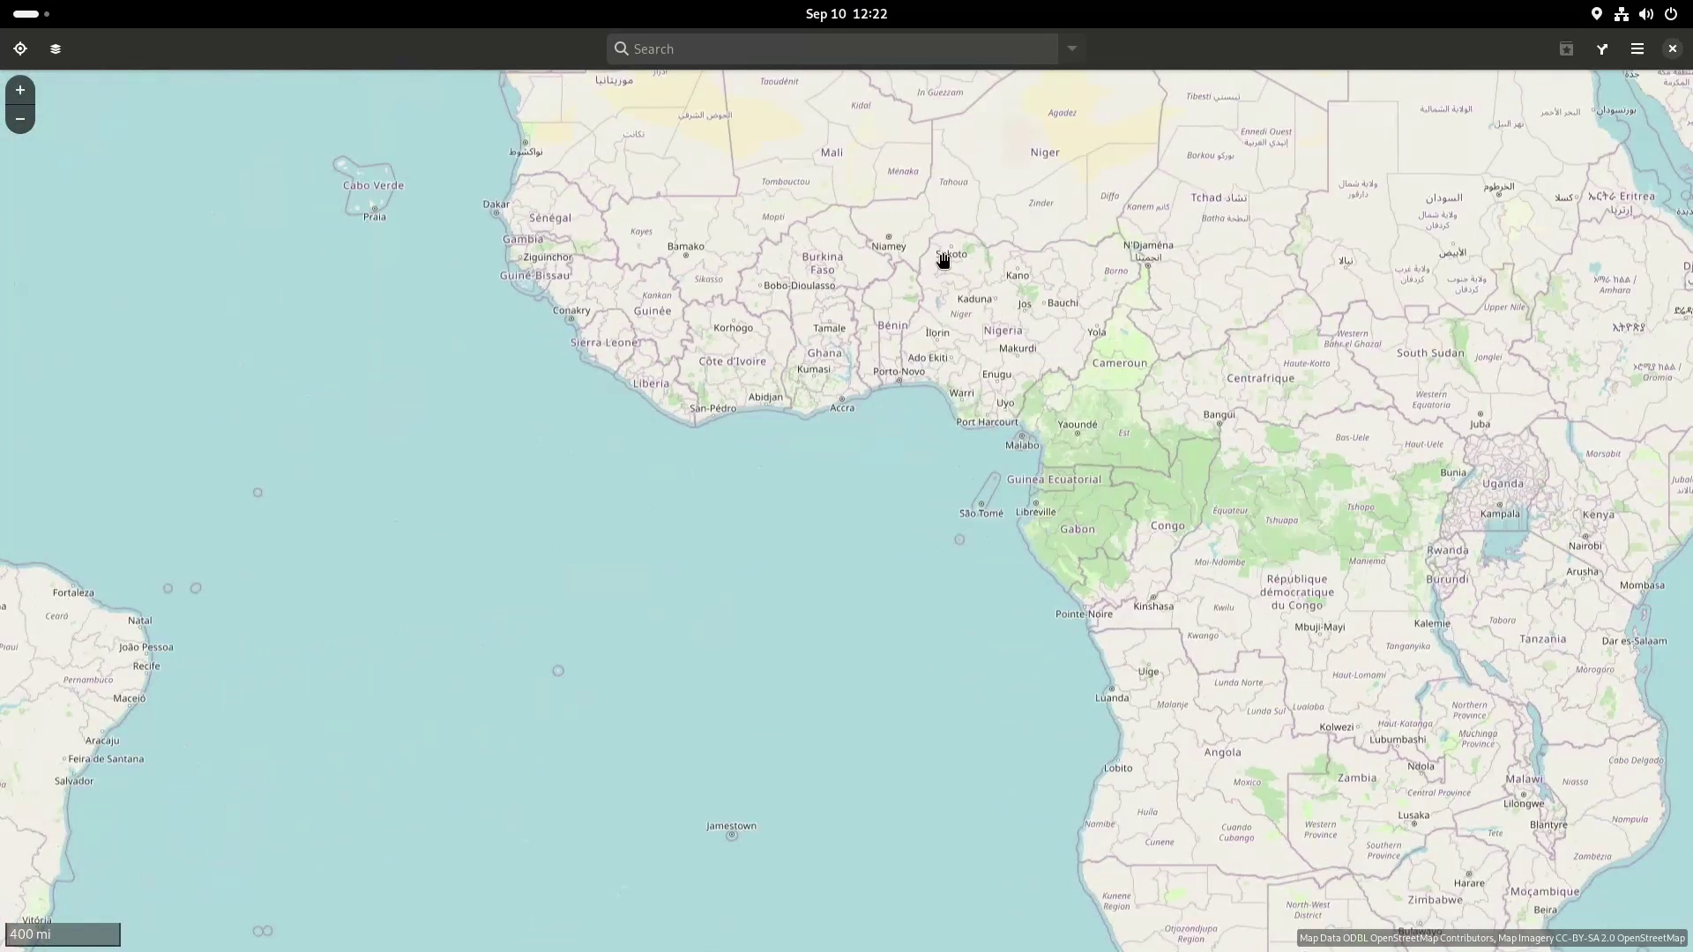
pyautogui.moveTo(944, 257); pyautogui.dragTo(680, 802)
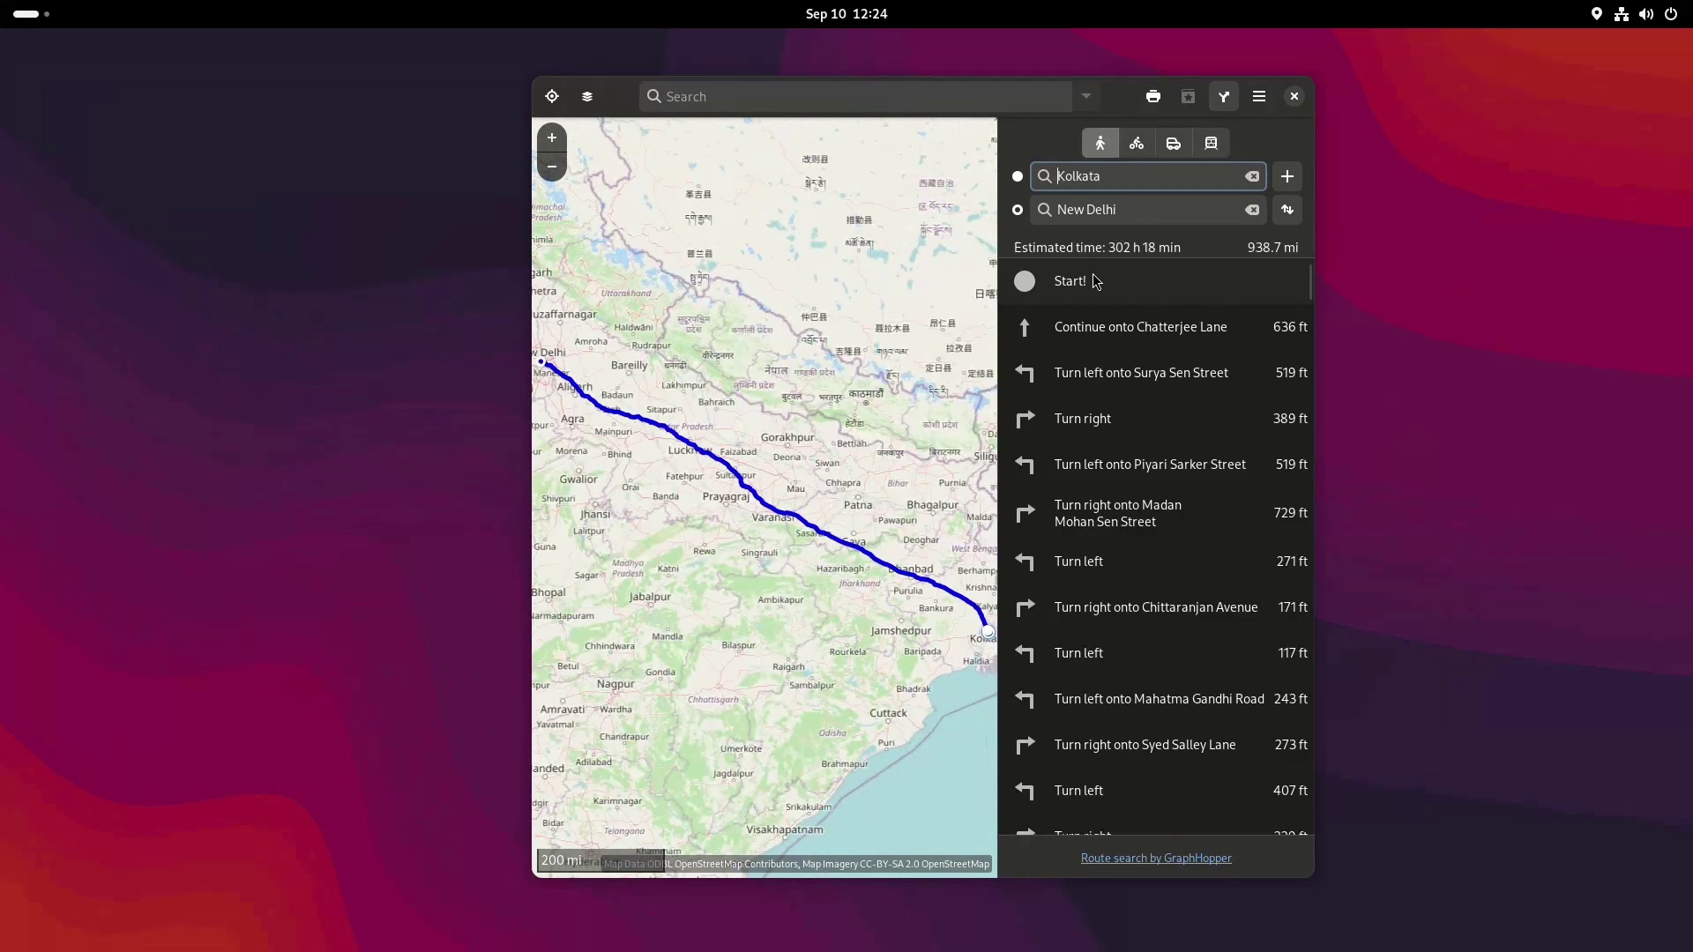
pyautogui.scroll(-10, 1069, 416)
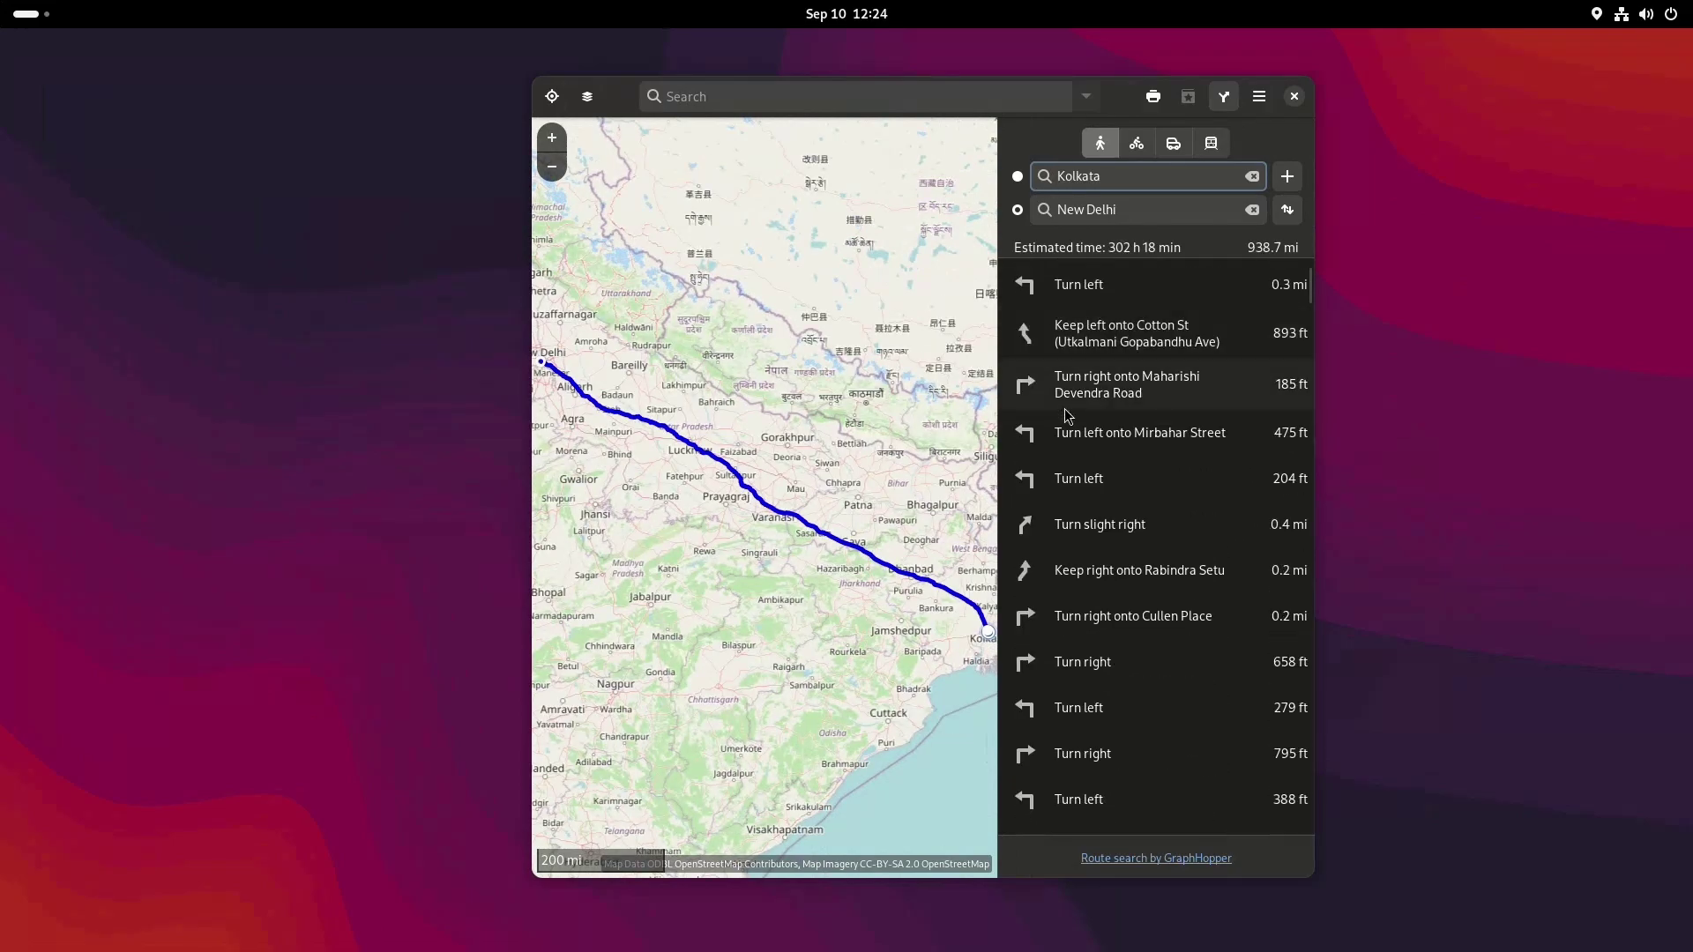
pyautogui.scroll(6, 1129, 307)
pyautogui.click(1173, 143)
pyautogui.moveTo(1314, 387); pyautogui.dragTo(842, 393)
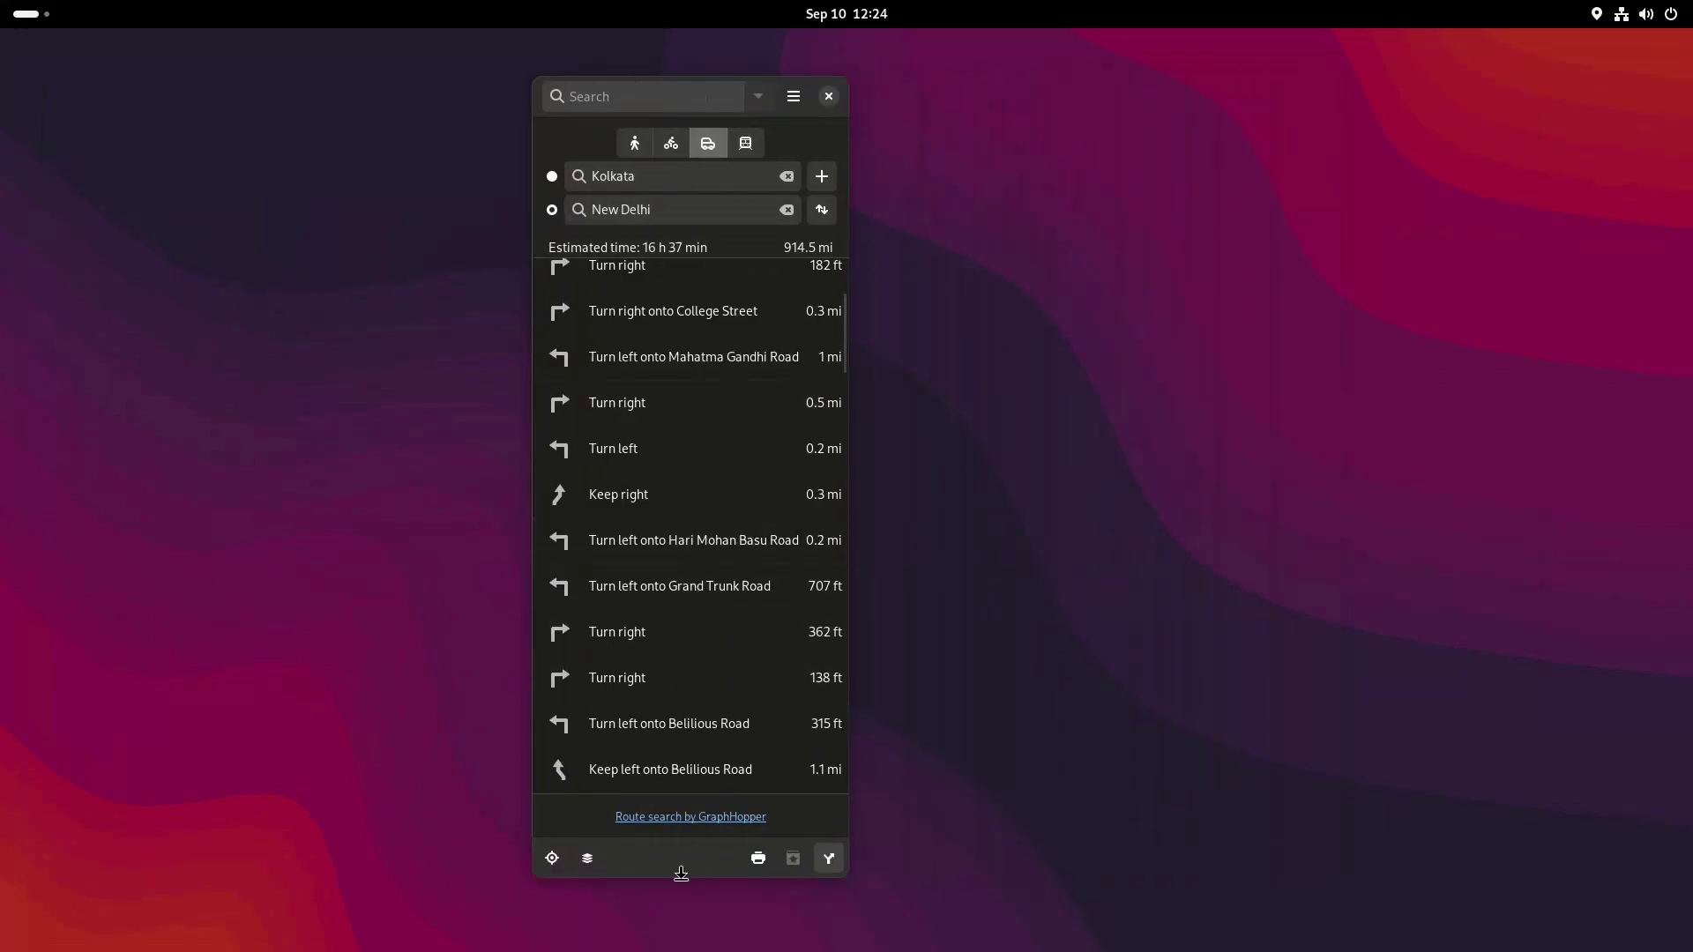
# - Shorten the Maps window and toggle between route map and turn-by-turn directions
pyautogui.moveTo(684, 878); pyautogui.dragTo(680, 746)
pyautogui.scroll(-5, 692, 580)
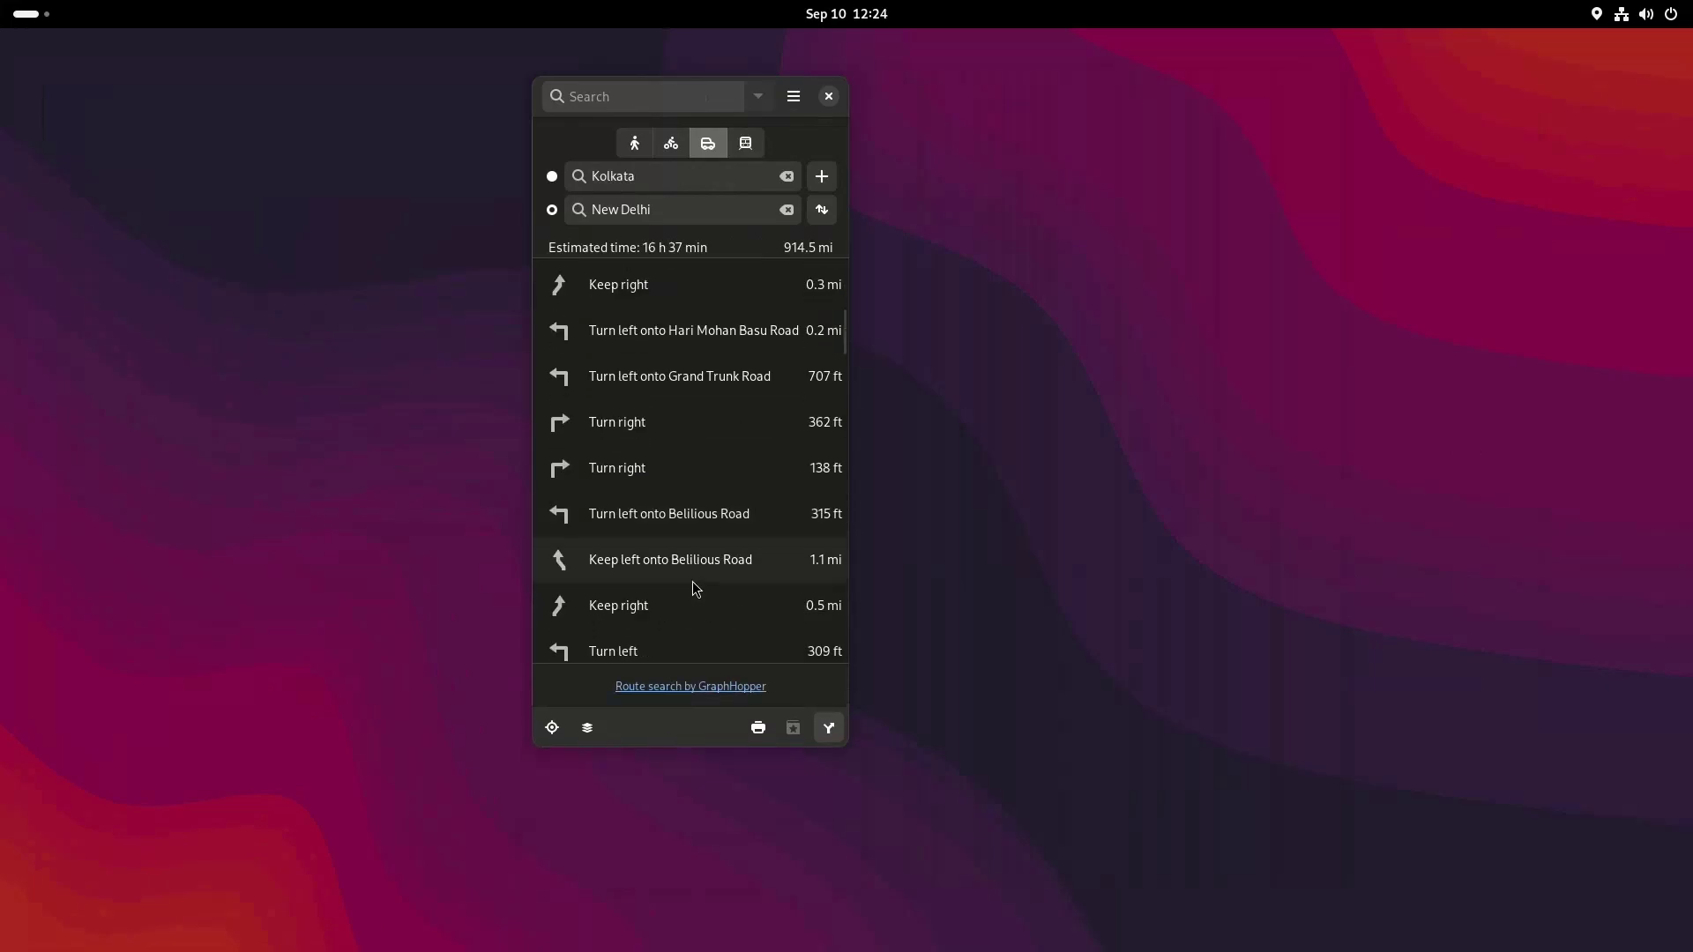
pyautogui.click(829, 739)
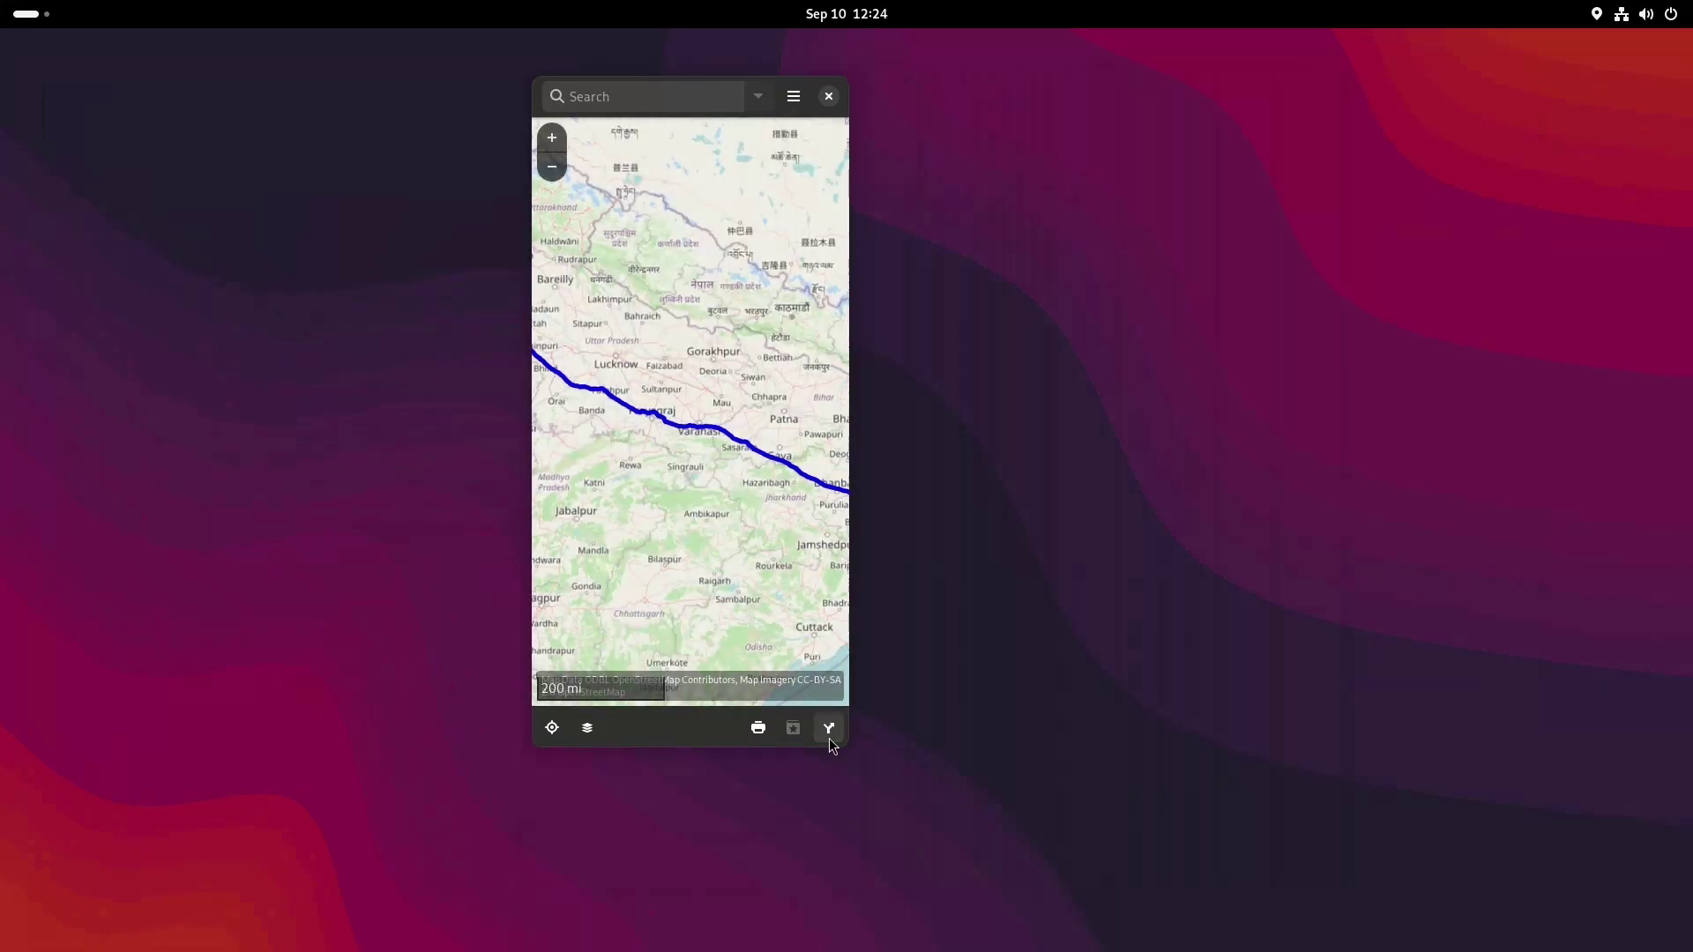
pyautogui.click(829, 739)
pyautogui.scroll(5, 706, 577)
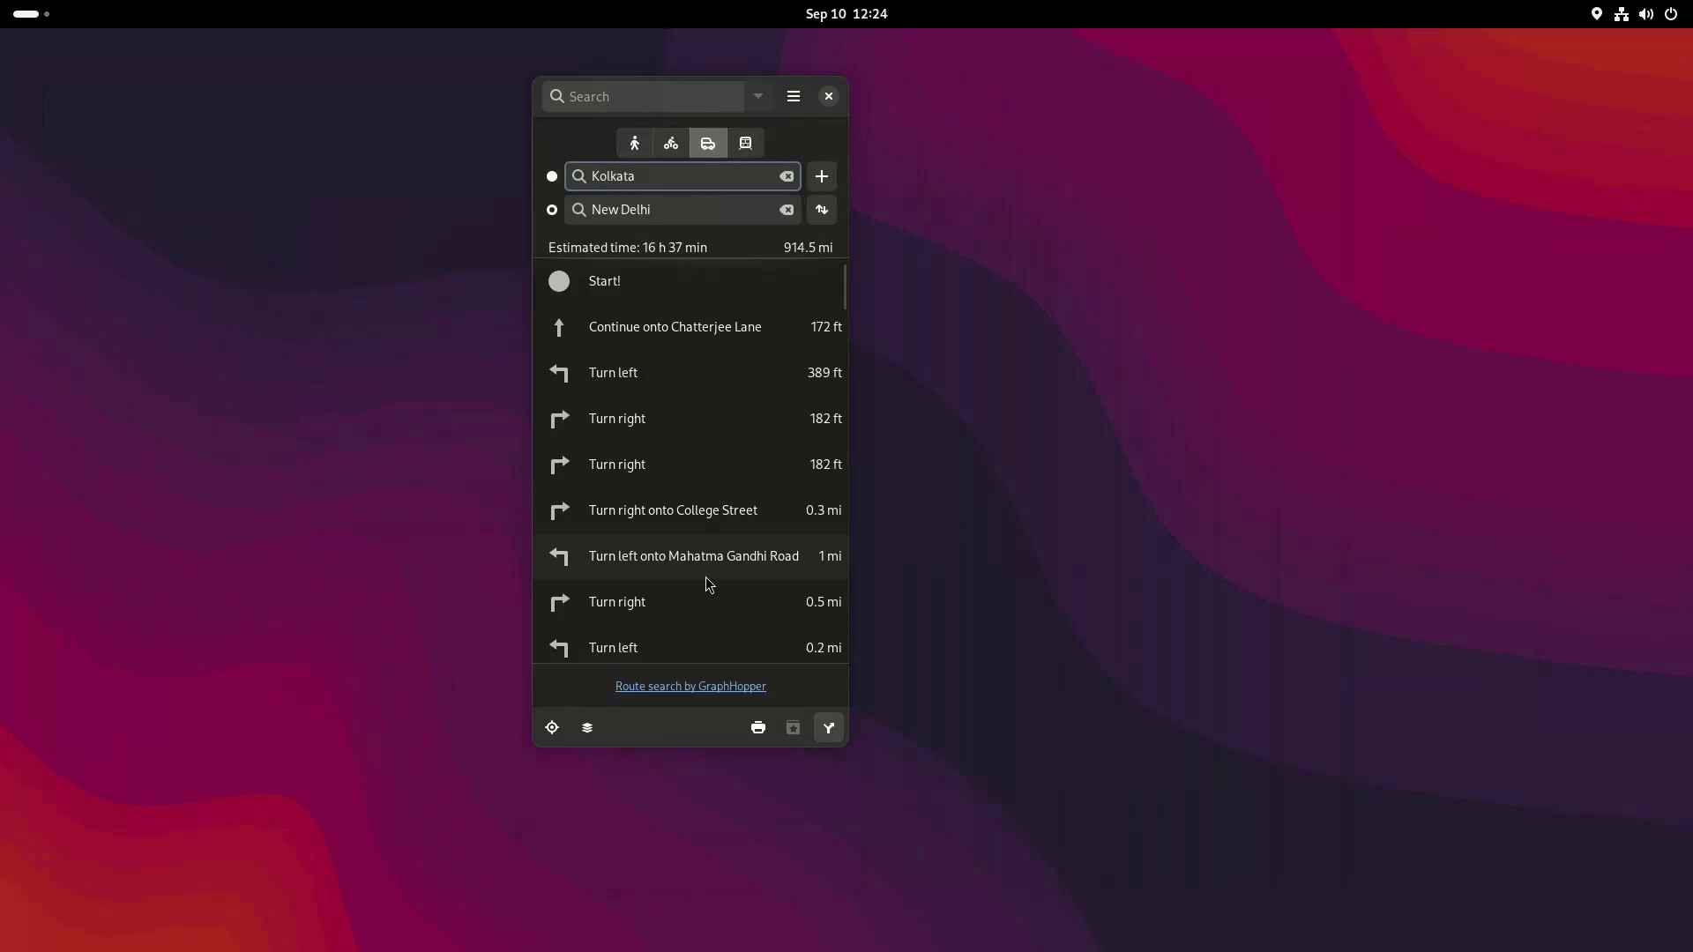
# - View About Maps and copy the version number 45.rc
pyautogui.moveTo(789, 109); pyautogui.dragTo(878, 150)
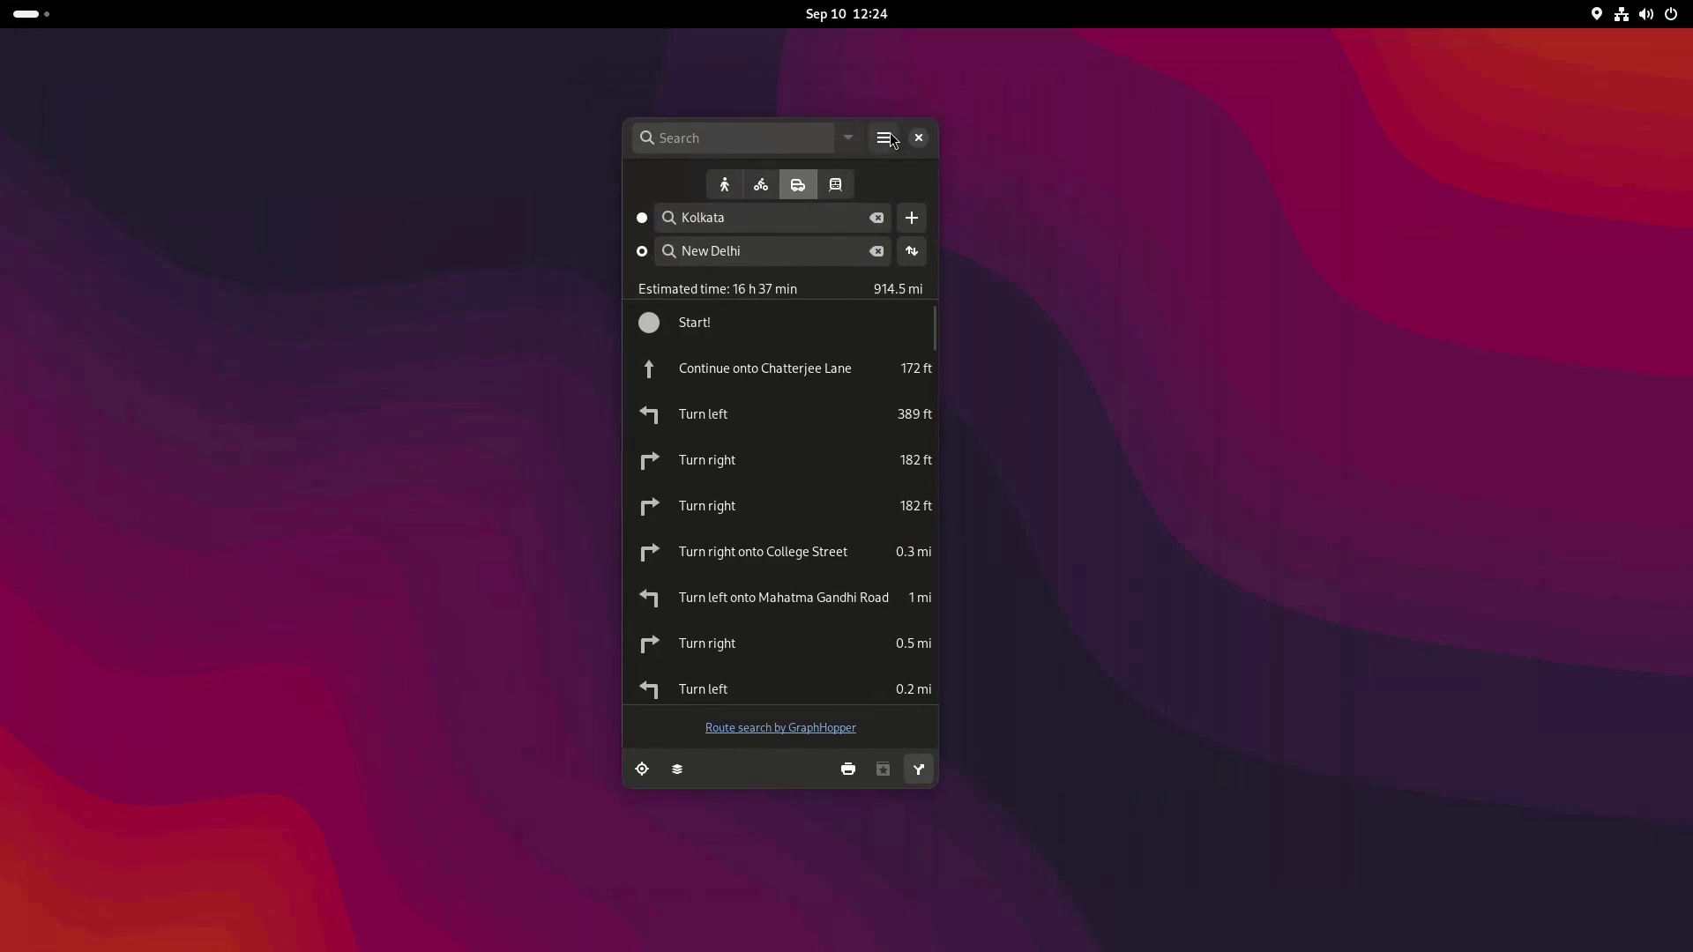
pyautogui.click(883, 138)
pyautogui.click(893, 280)
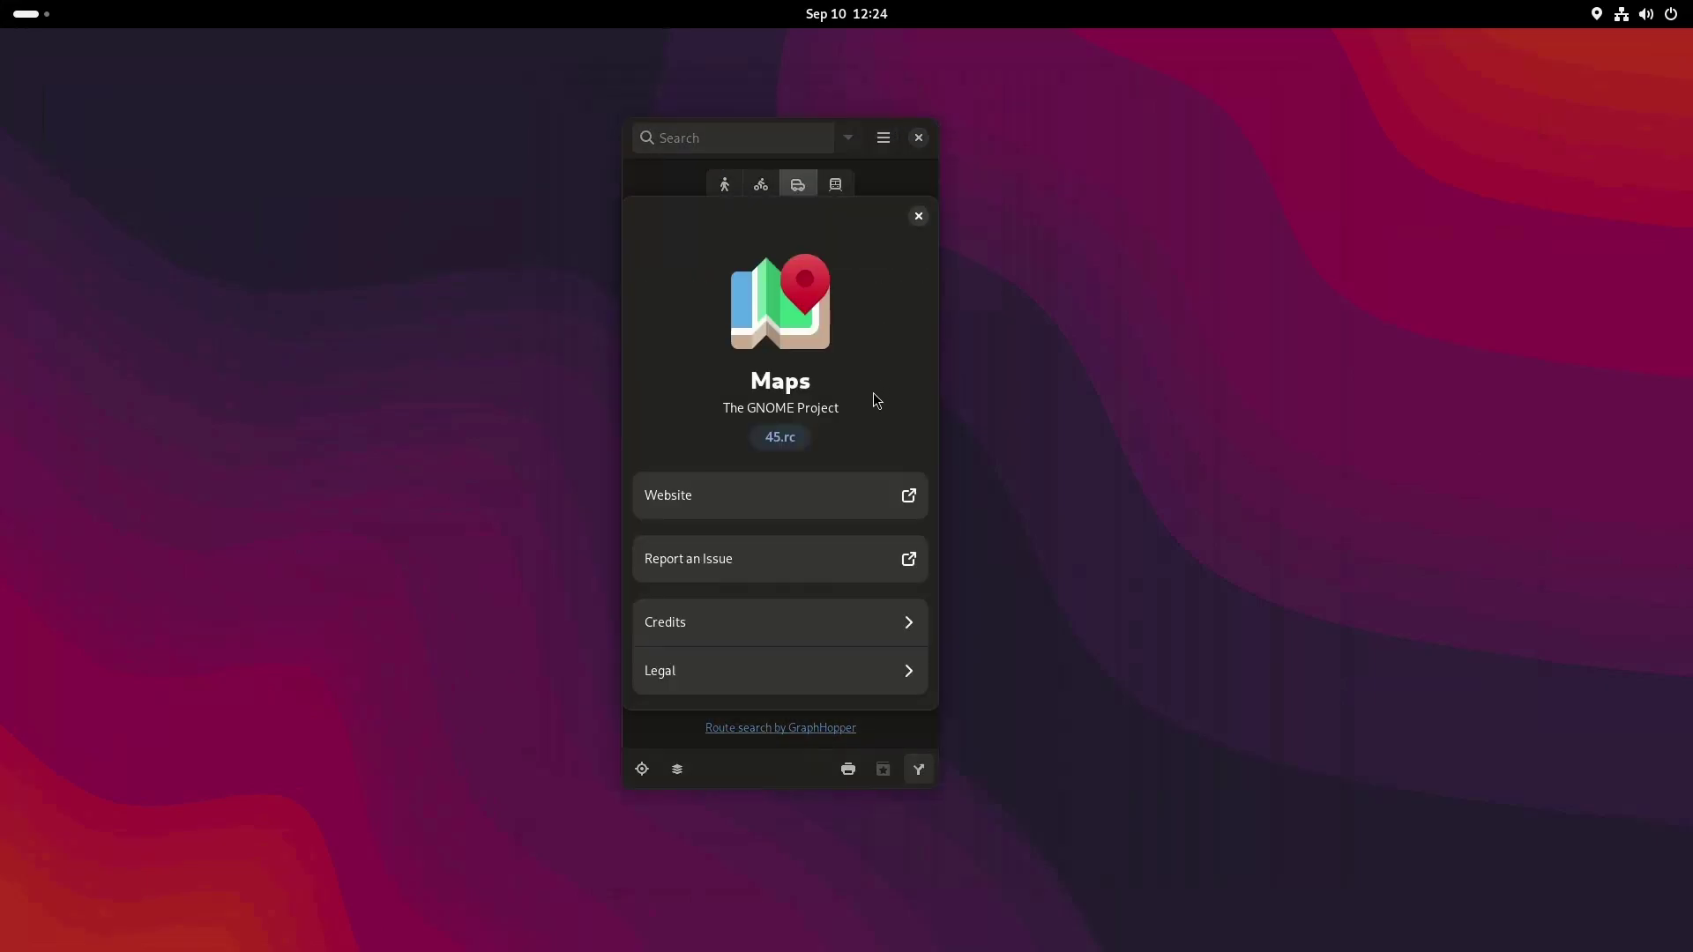
pyautogui.click(781, 438)
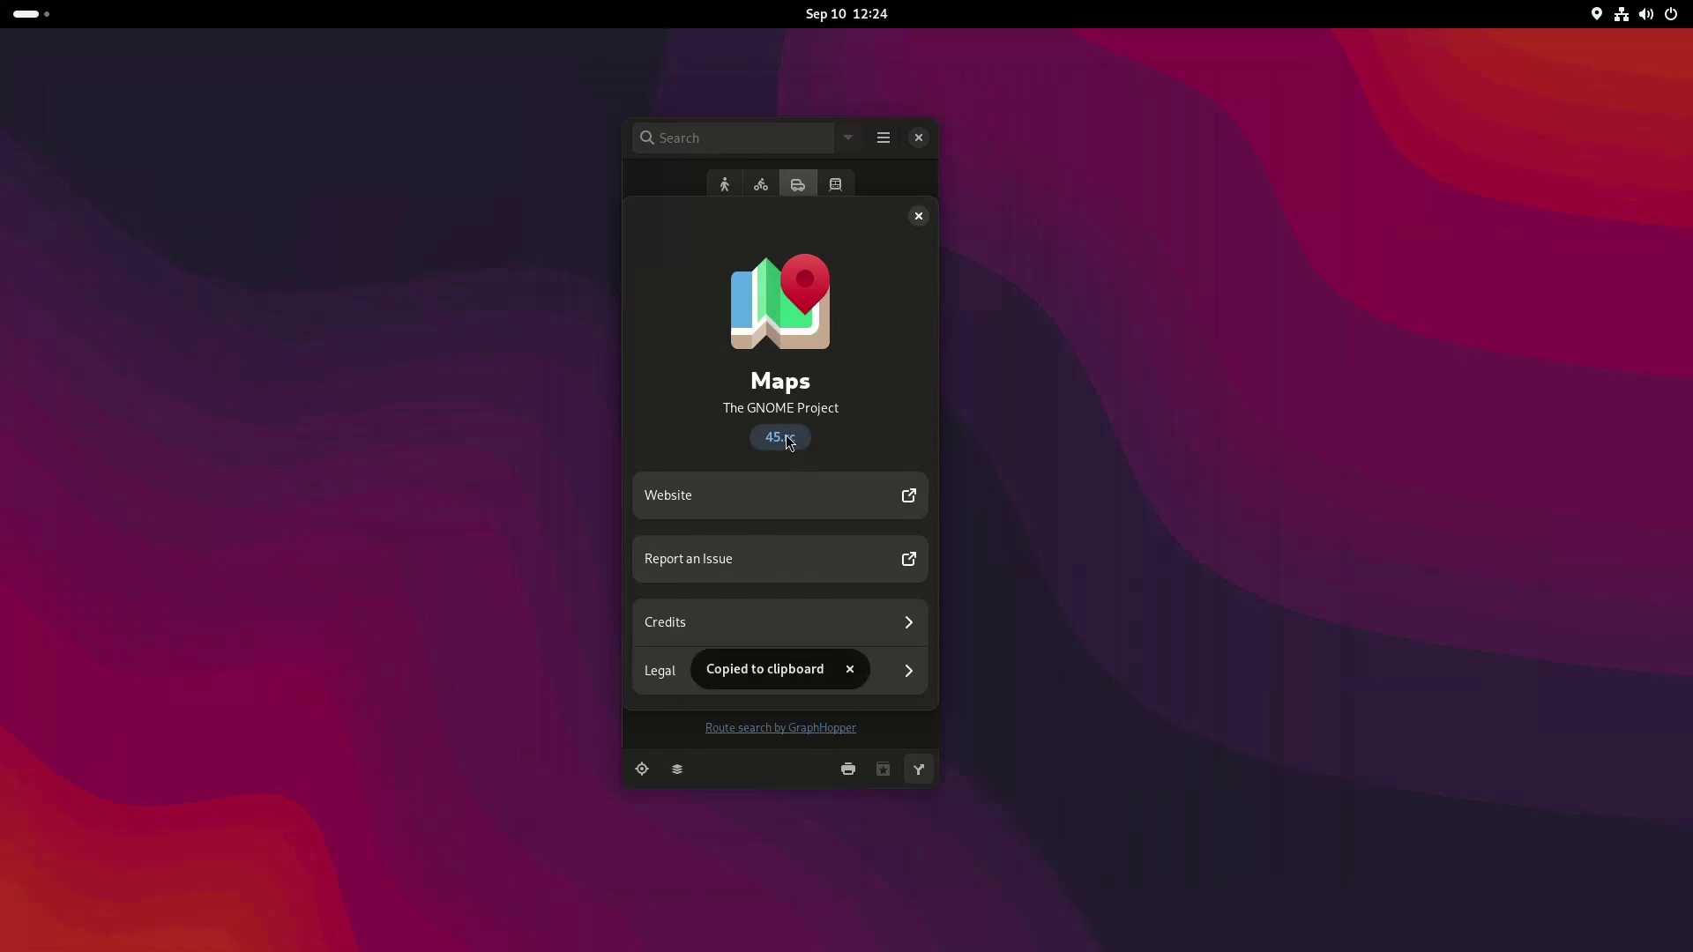
pyautogui.click(918, 217)
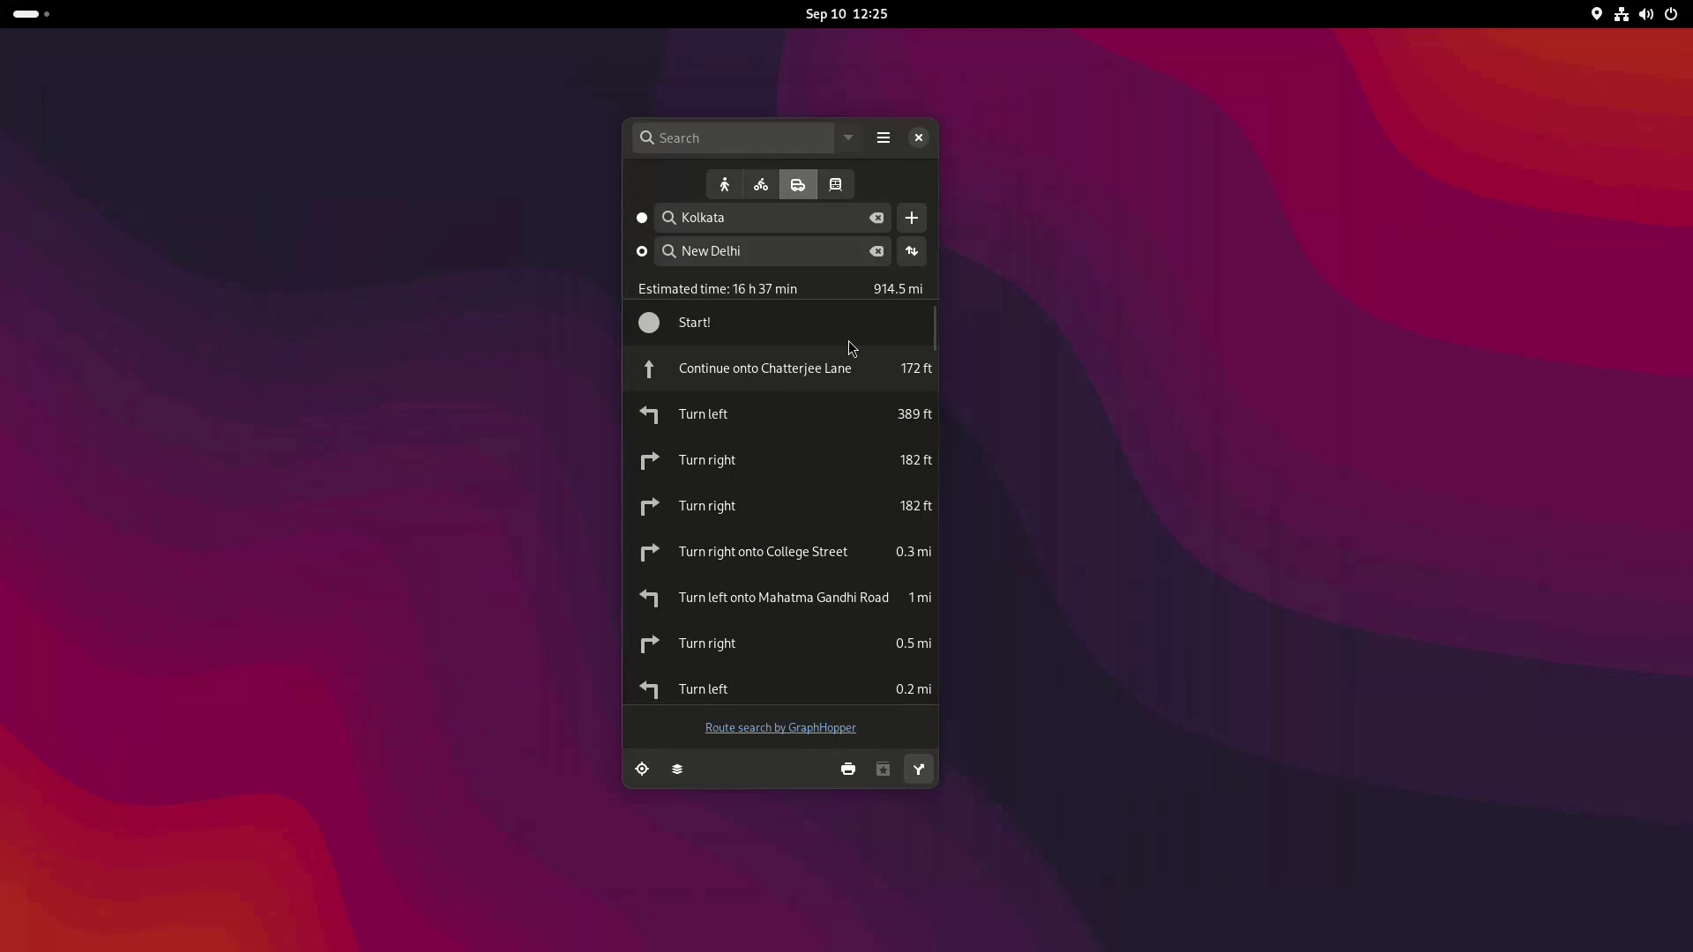
# - Launch Weather via the weat search and make its window taller
pyautogui.click(917, 769)
pyautogui.press('super')
pyautogui.write('weat')
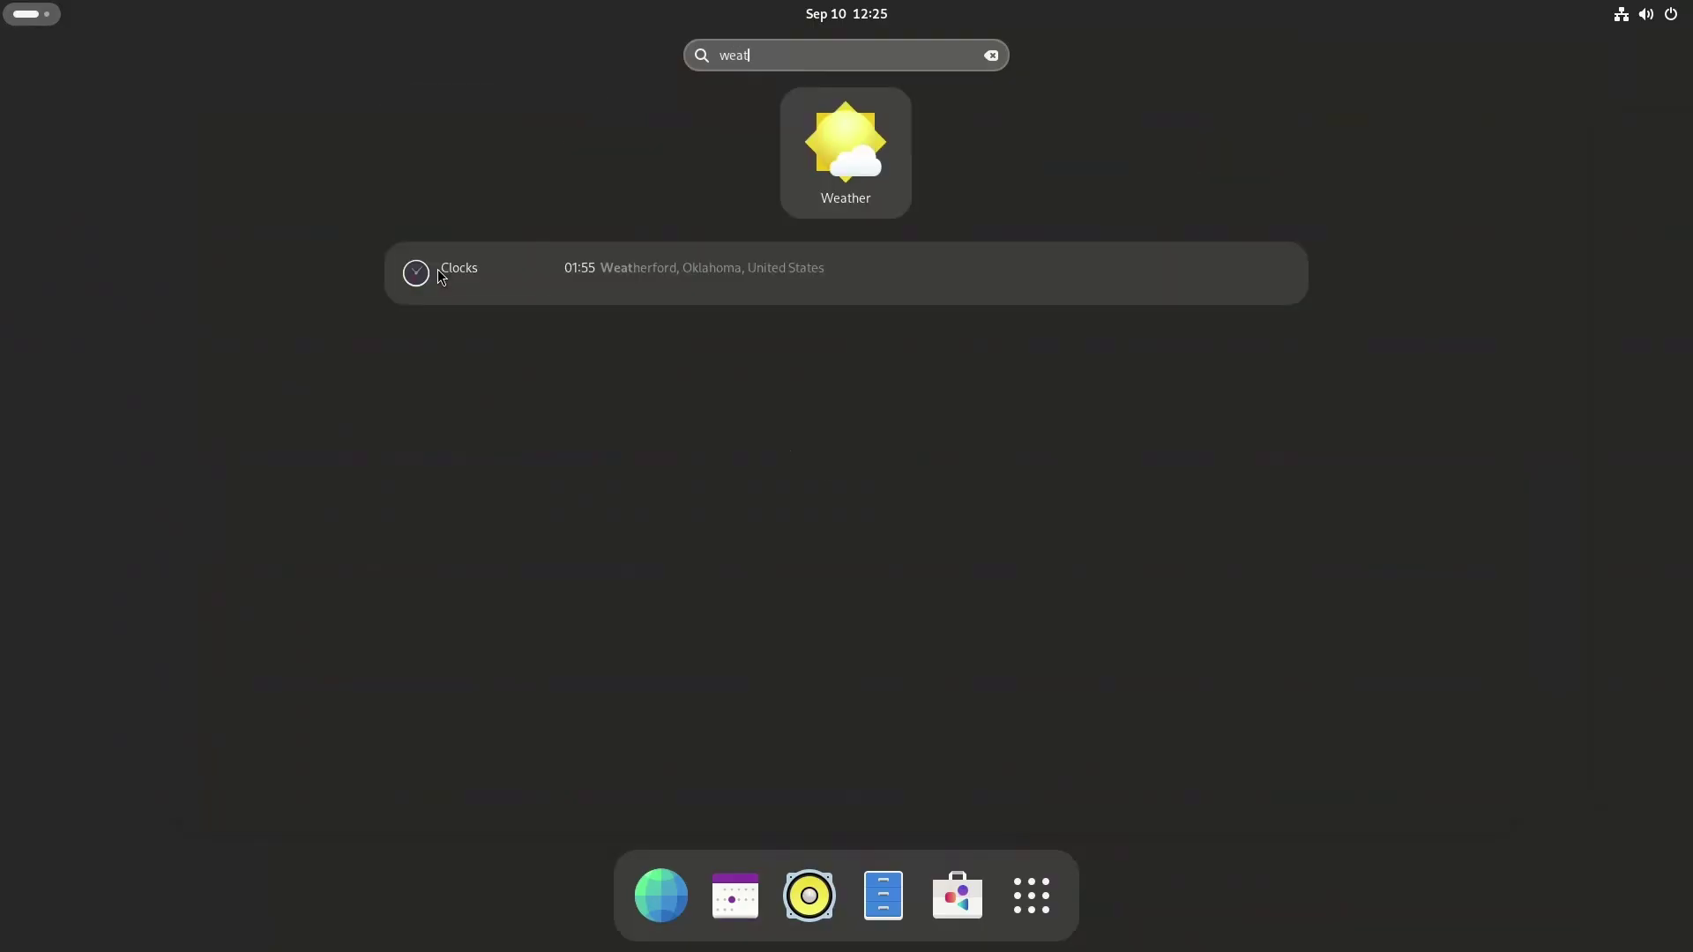
pyautogui.press('Return')
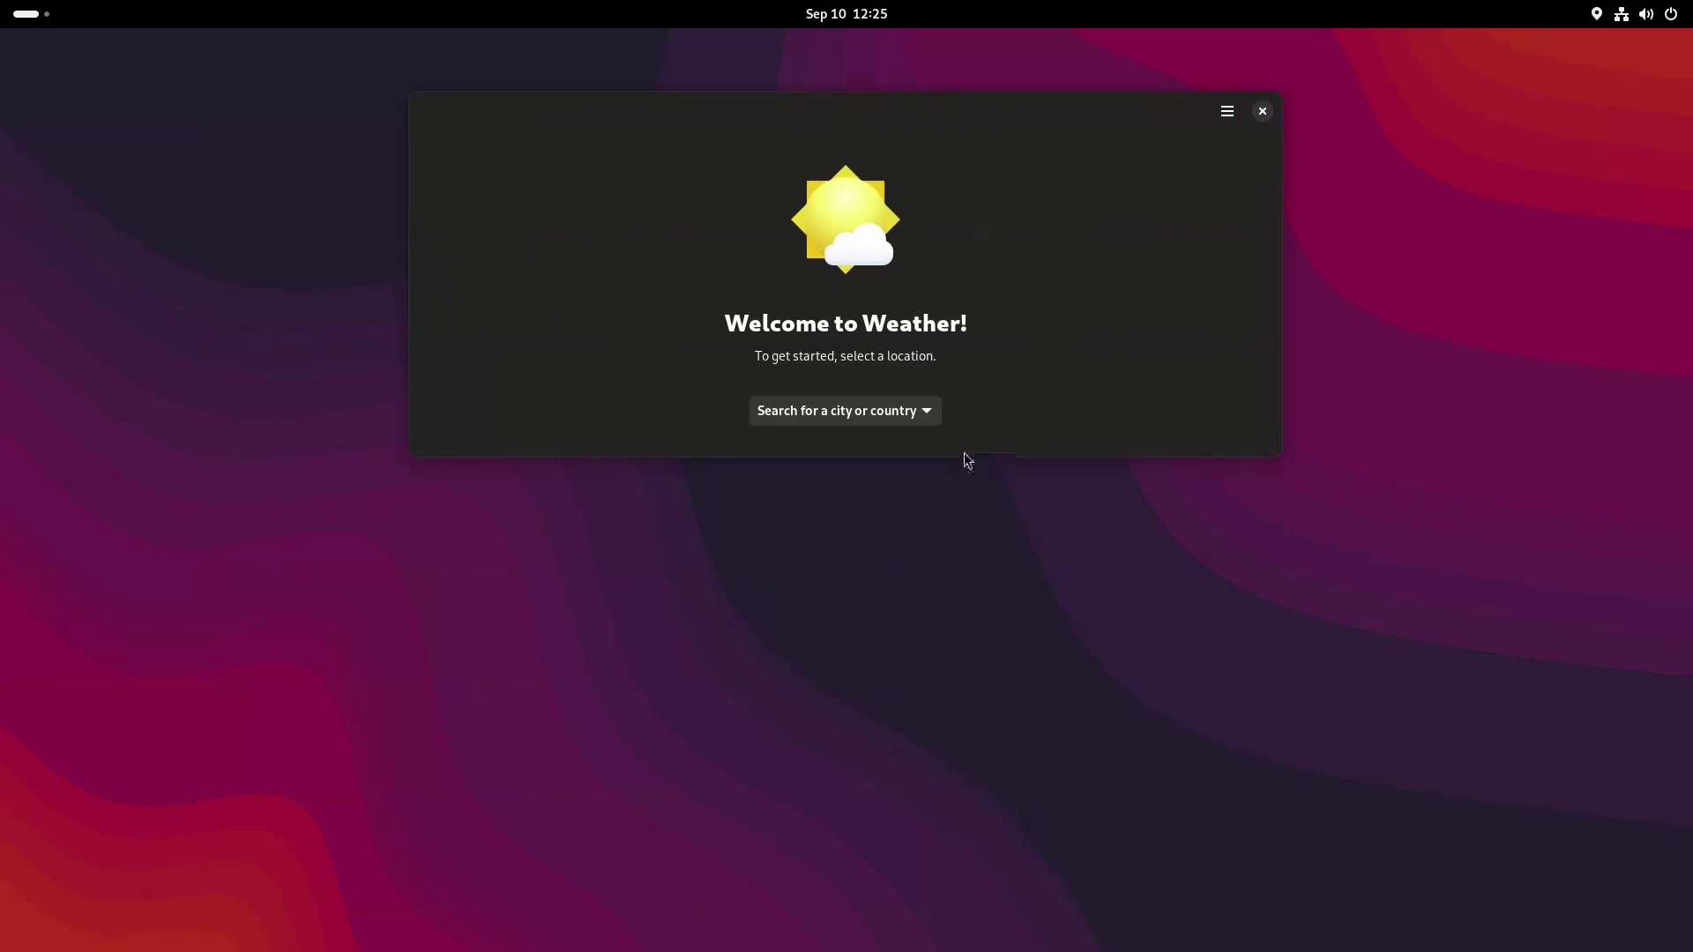
pyautogui.moveTo(962, 458); pyautogui.dragTo(935, 772)
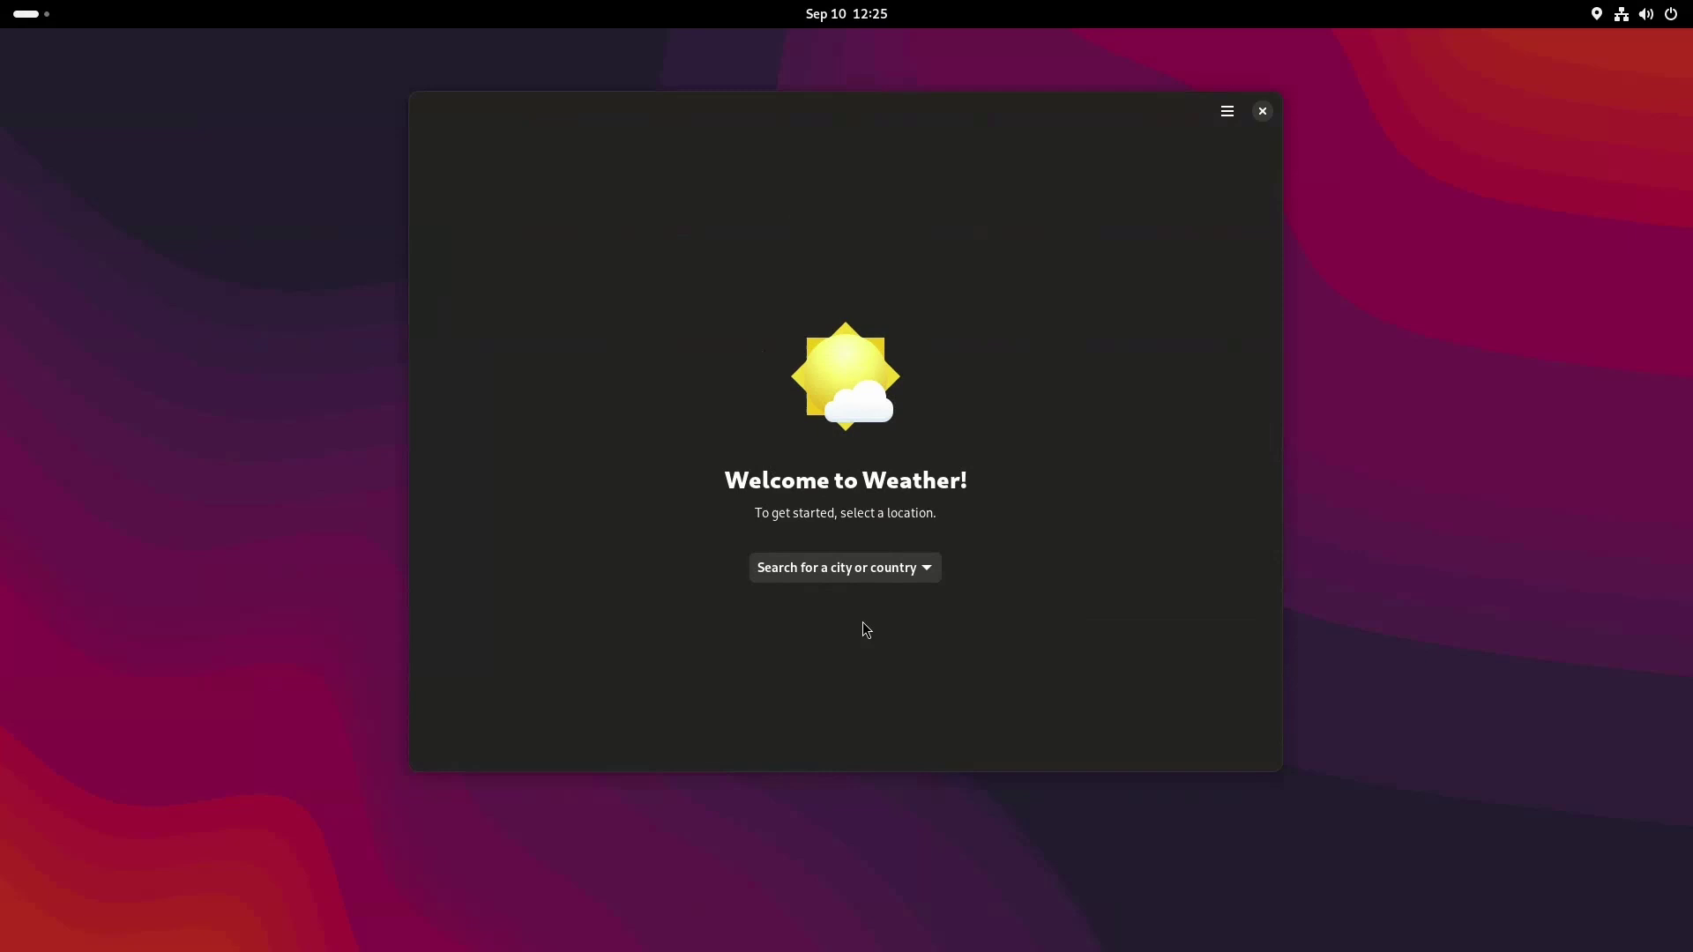
# - Set the location to Kolkata, India, page the hourly forecast, then show Daily
pyautogui.click(861, 580)
pyautogui.click(774, 652)
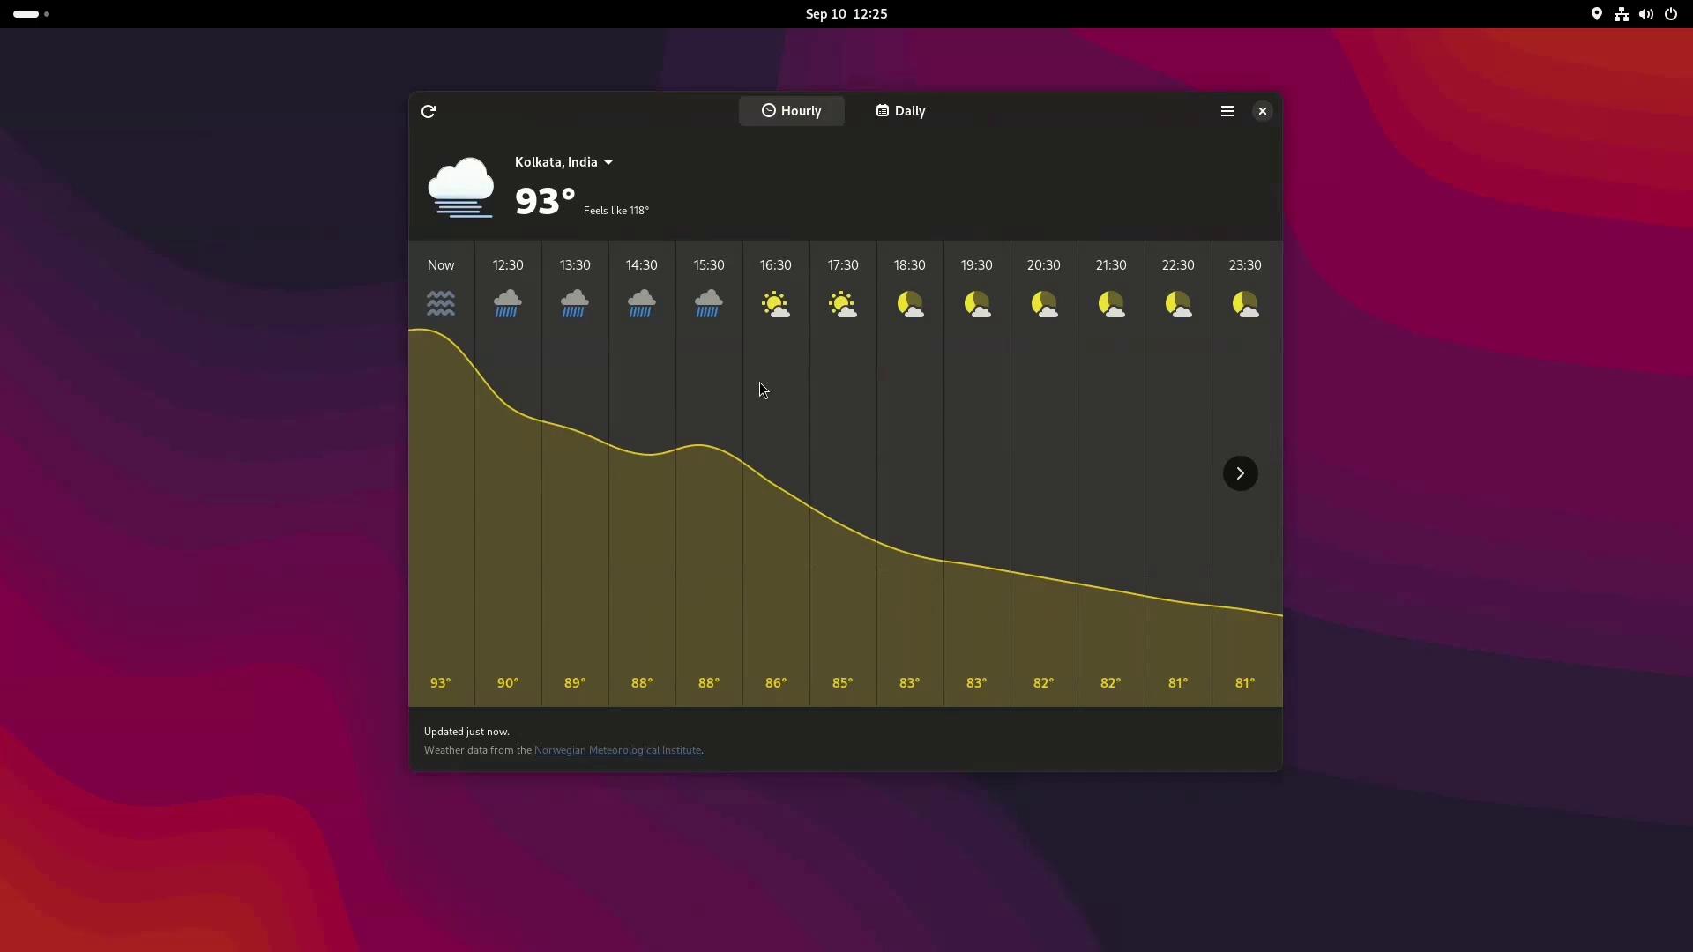
pyautogui.click(1230, 479)
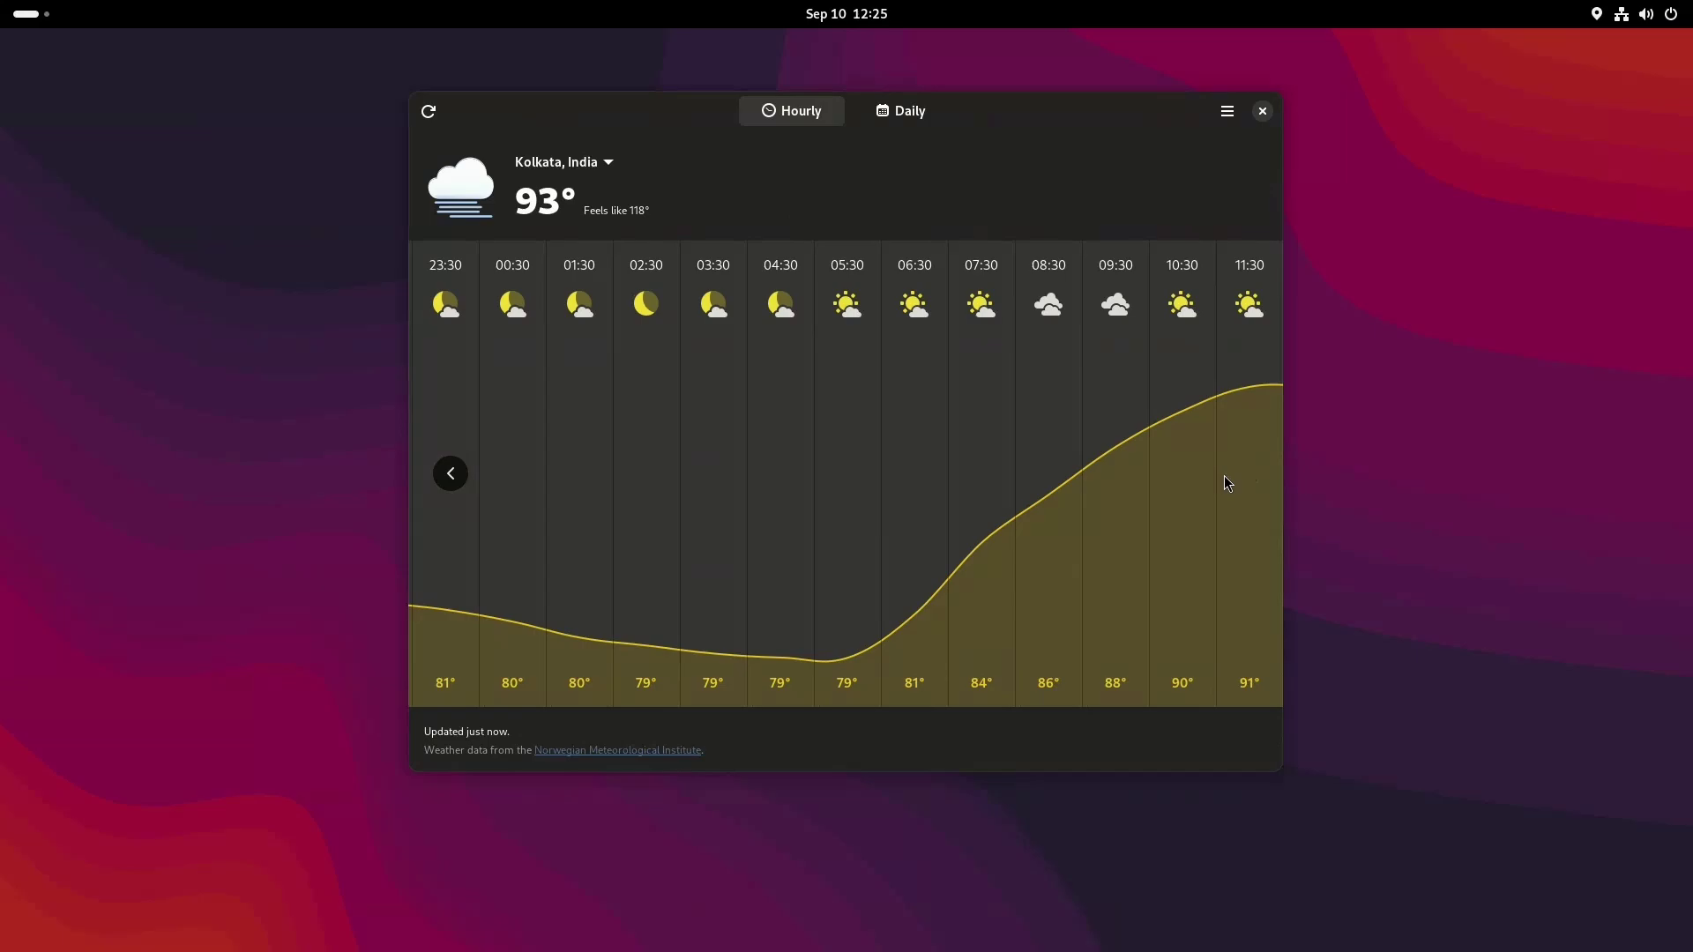
pyautogui.click(449, 474)
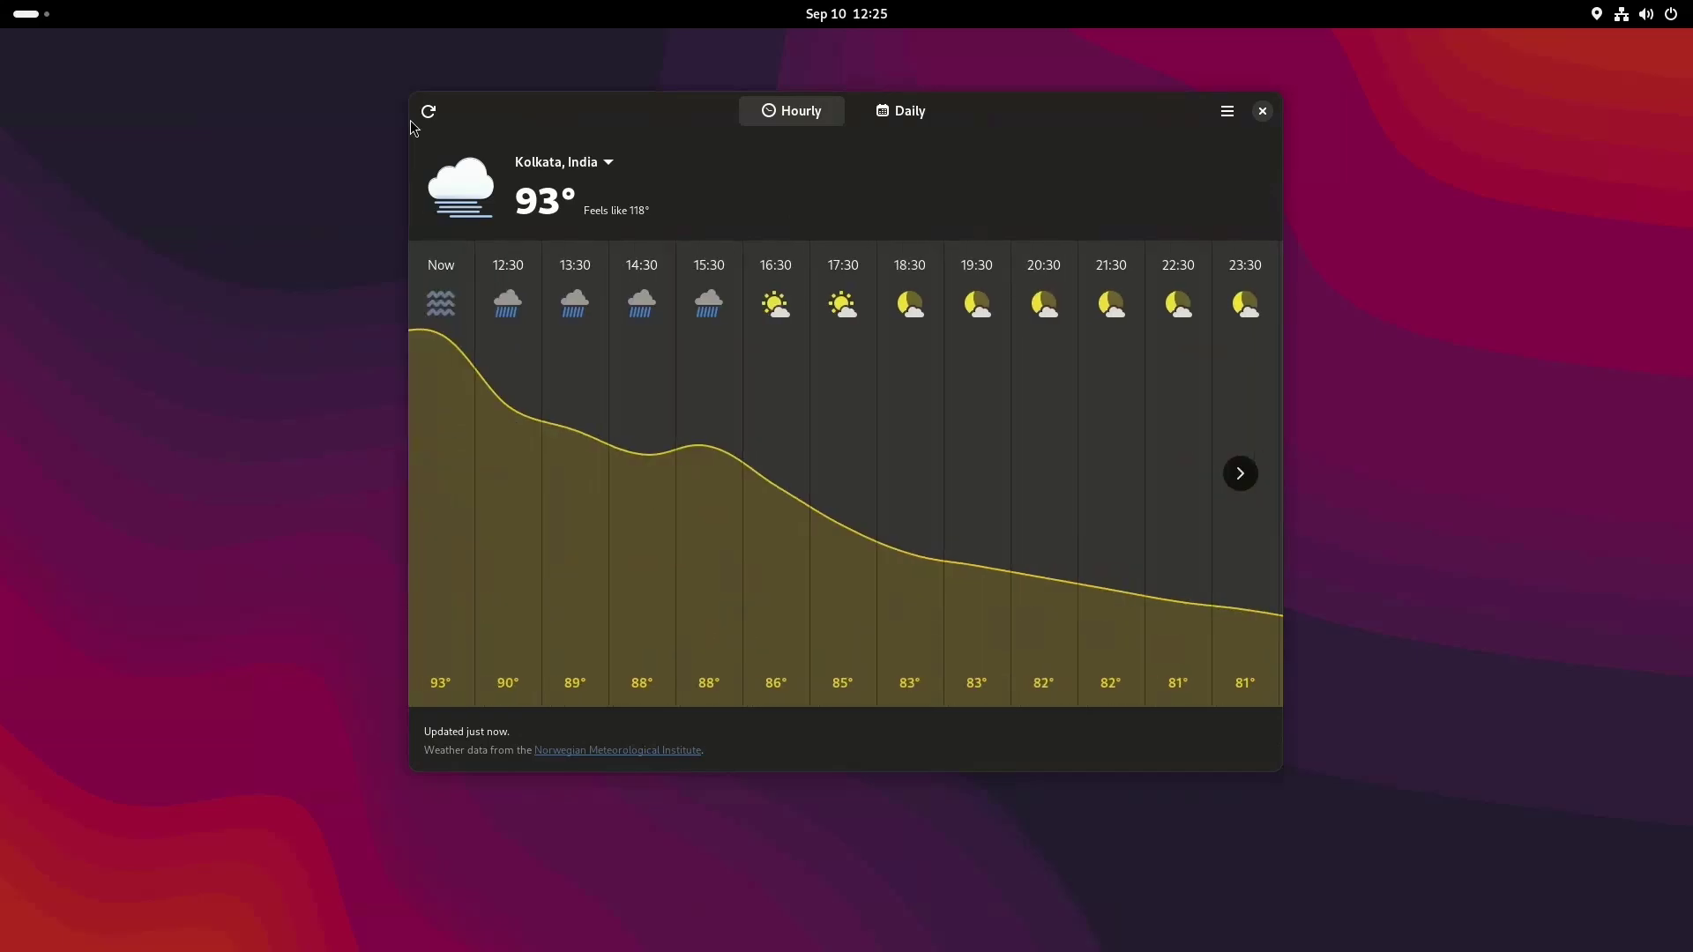
pyautogui.click(908, 111)
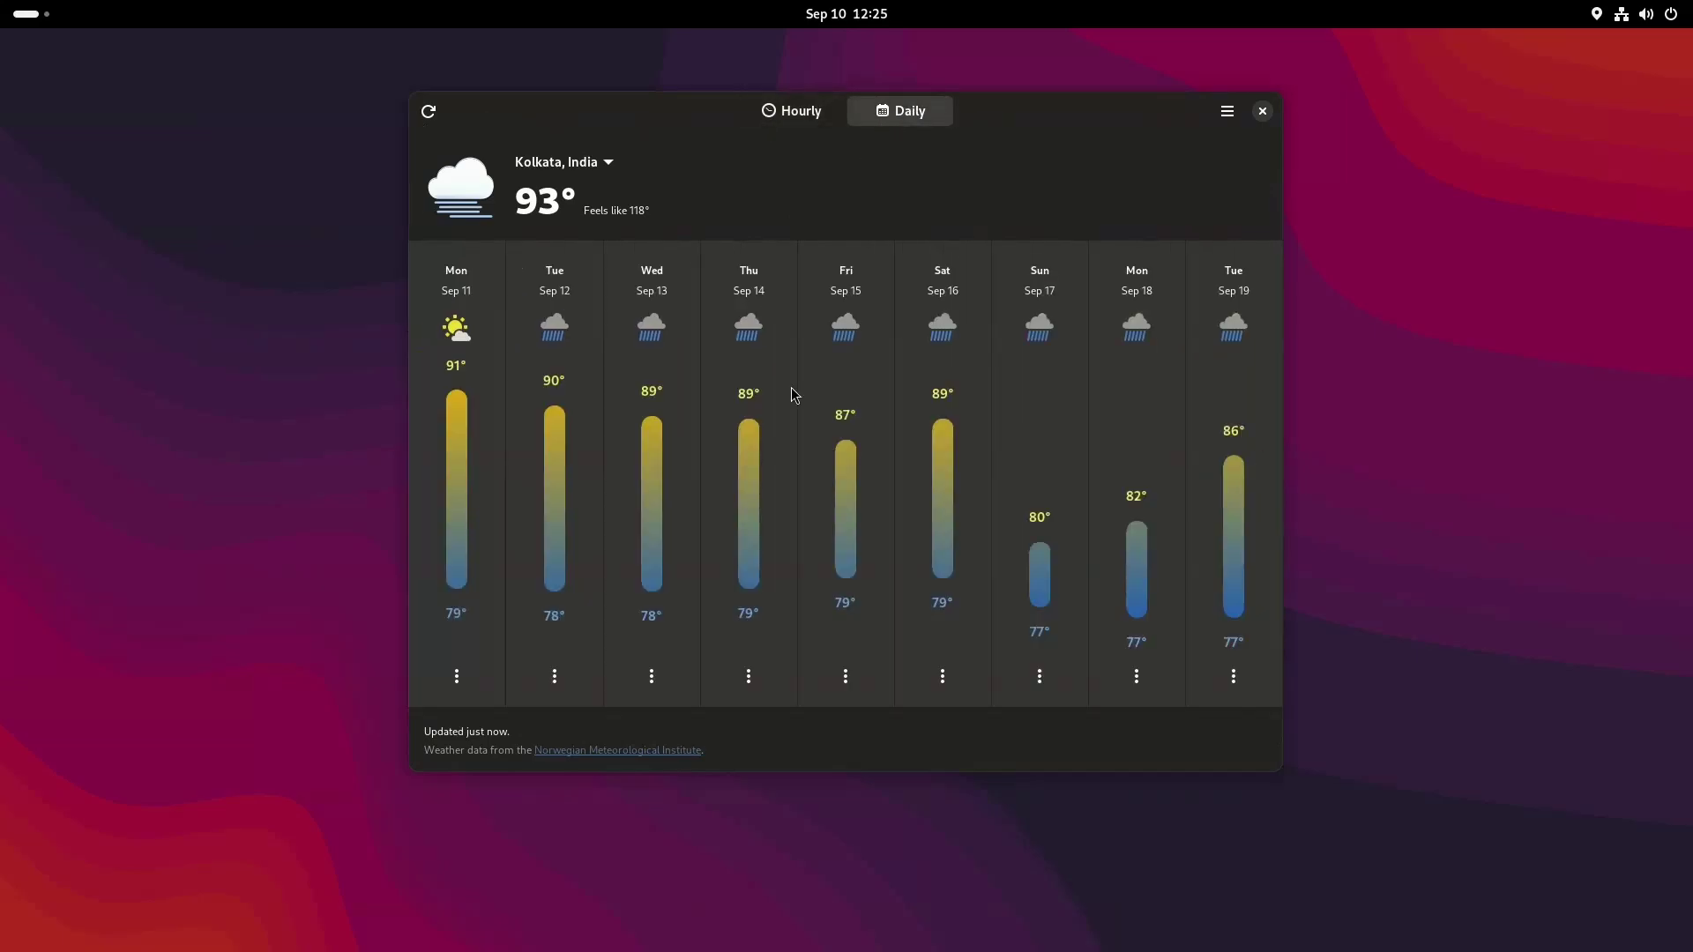
# - Check About Weather and switch temperatures to Celsius
pyautogui.click(1226, 110)
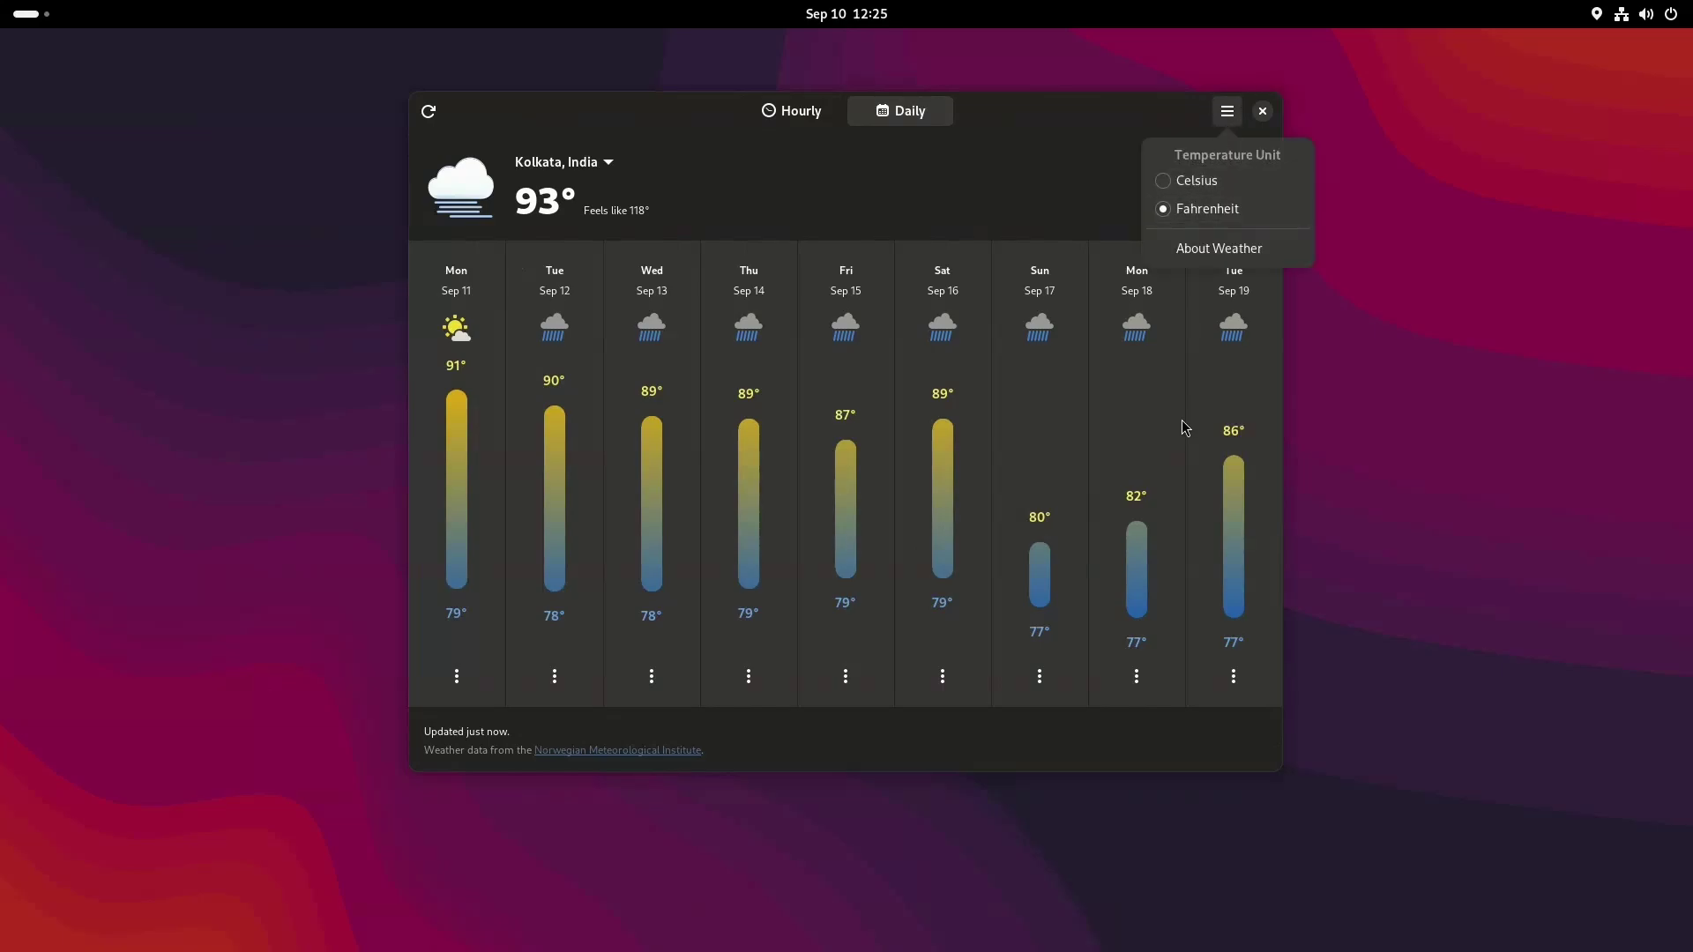
pyautogui.click(1190, 251)
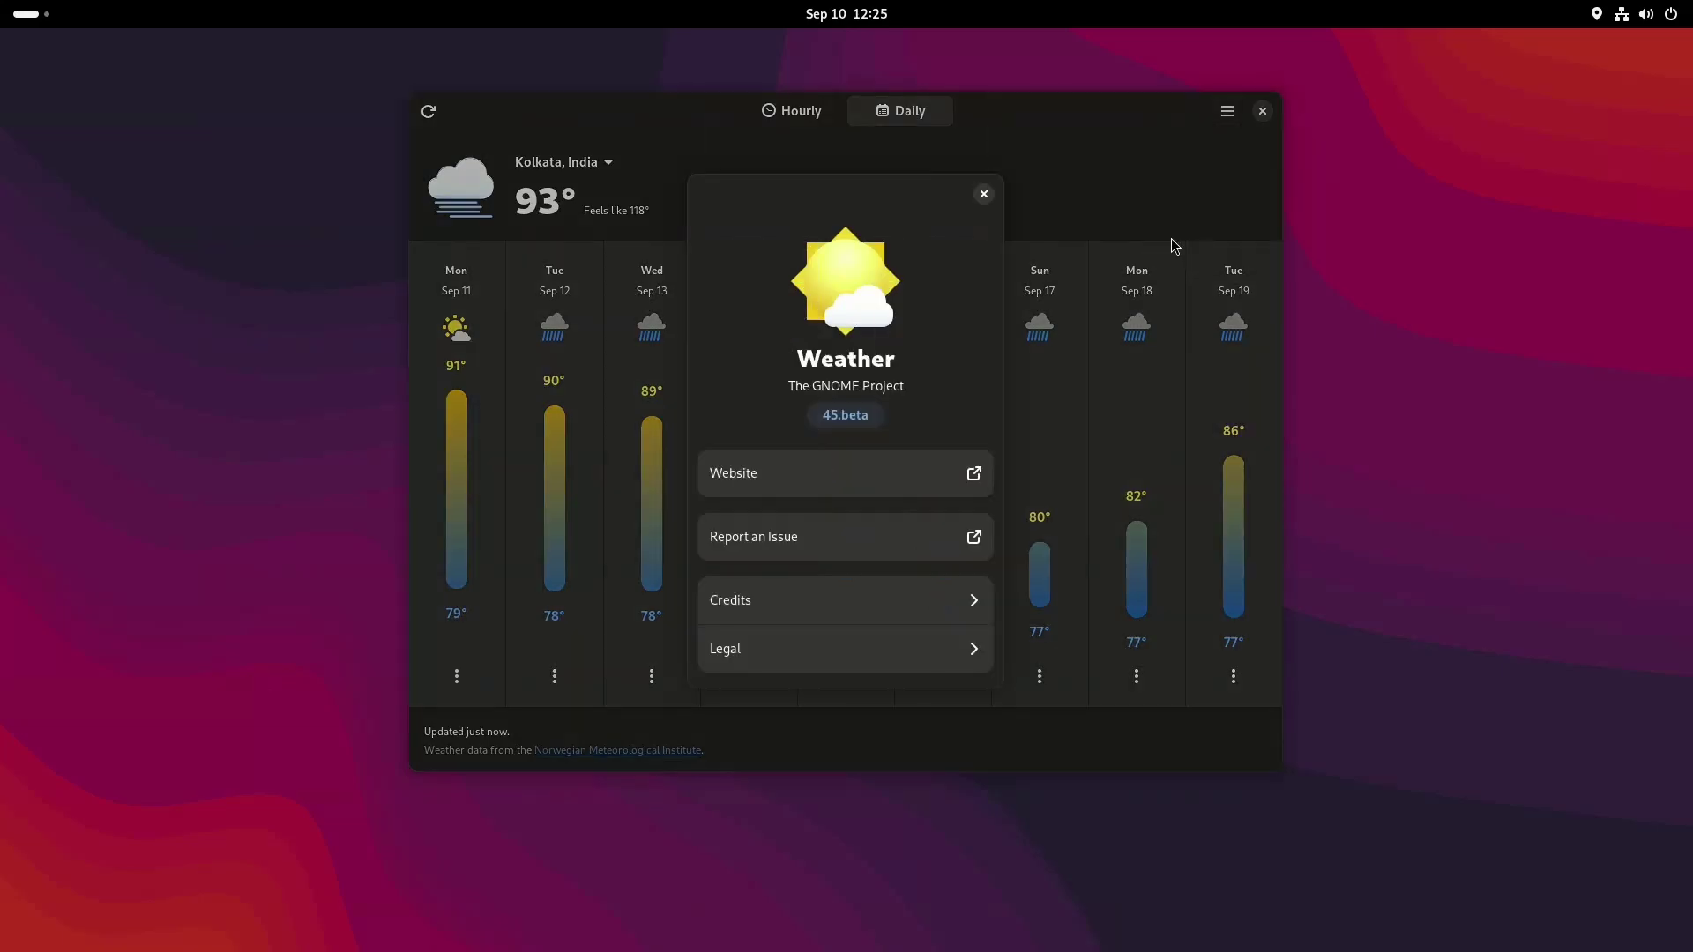
pyautogui.click(984, 194)
pyautogui.click(1226, 110)
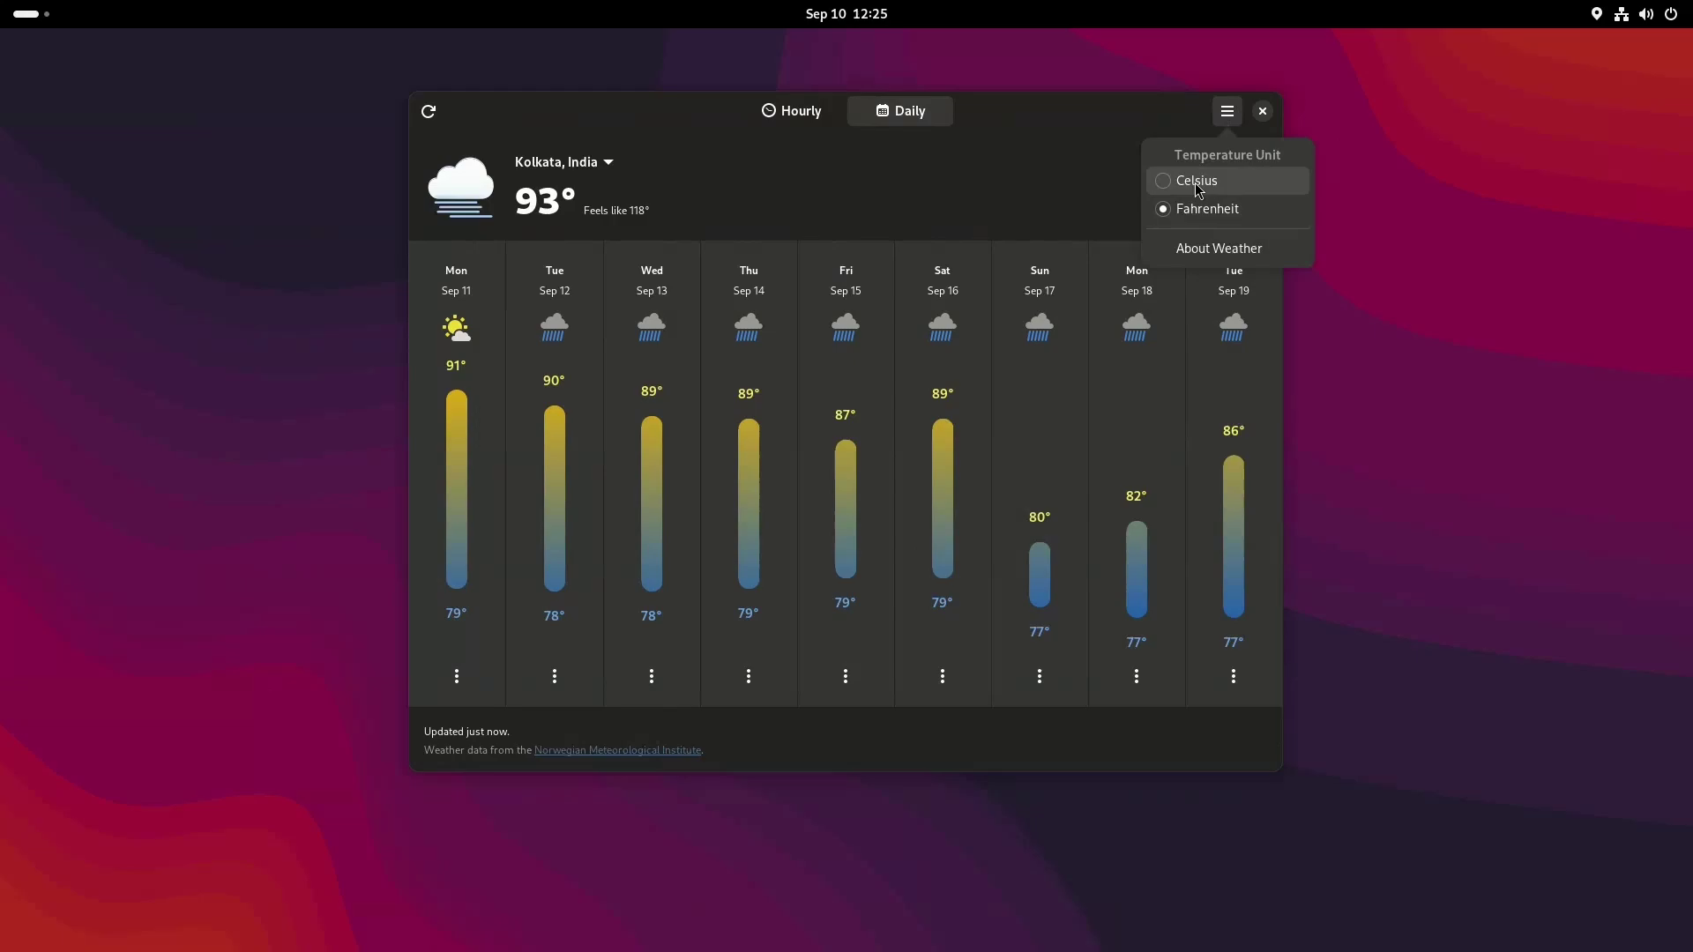
pyautogui.click(1197, 181)
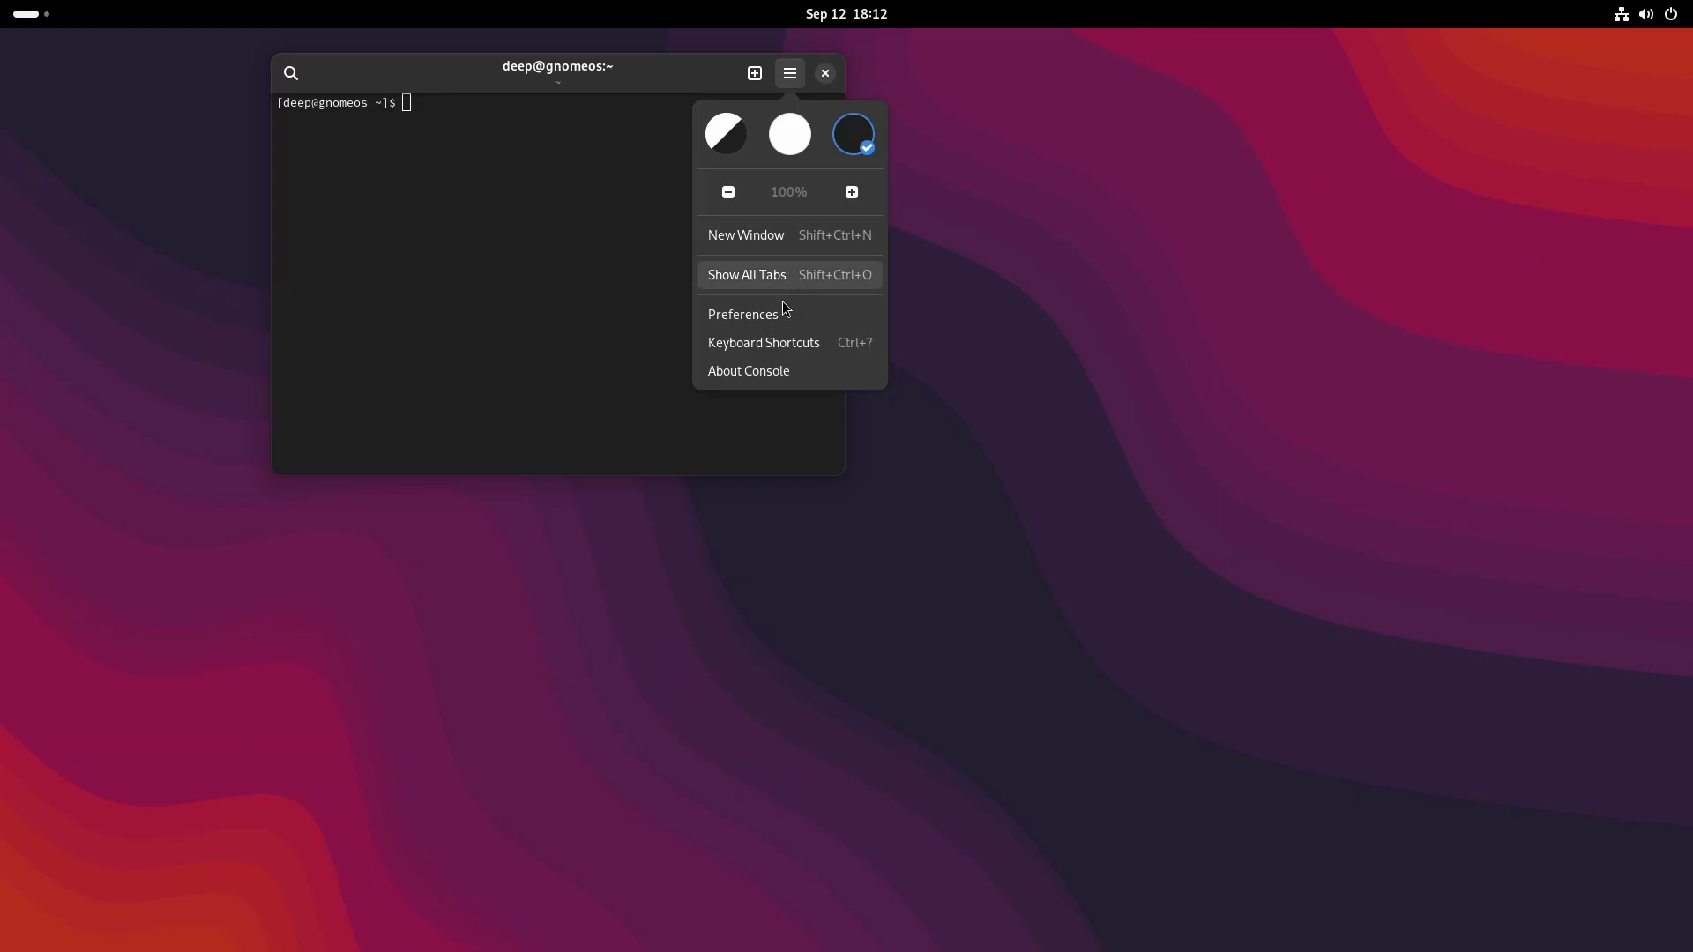
pyautogui.click(778, 312)
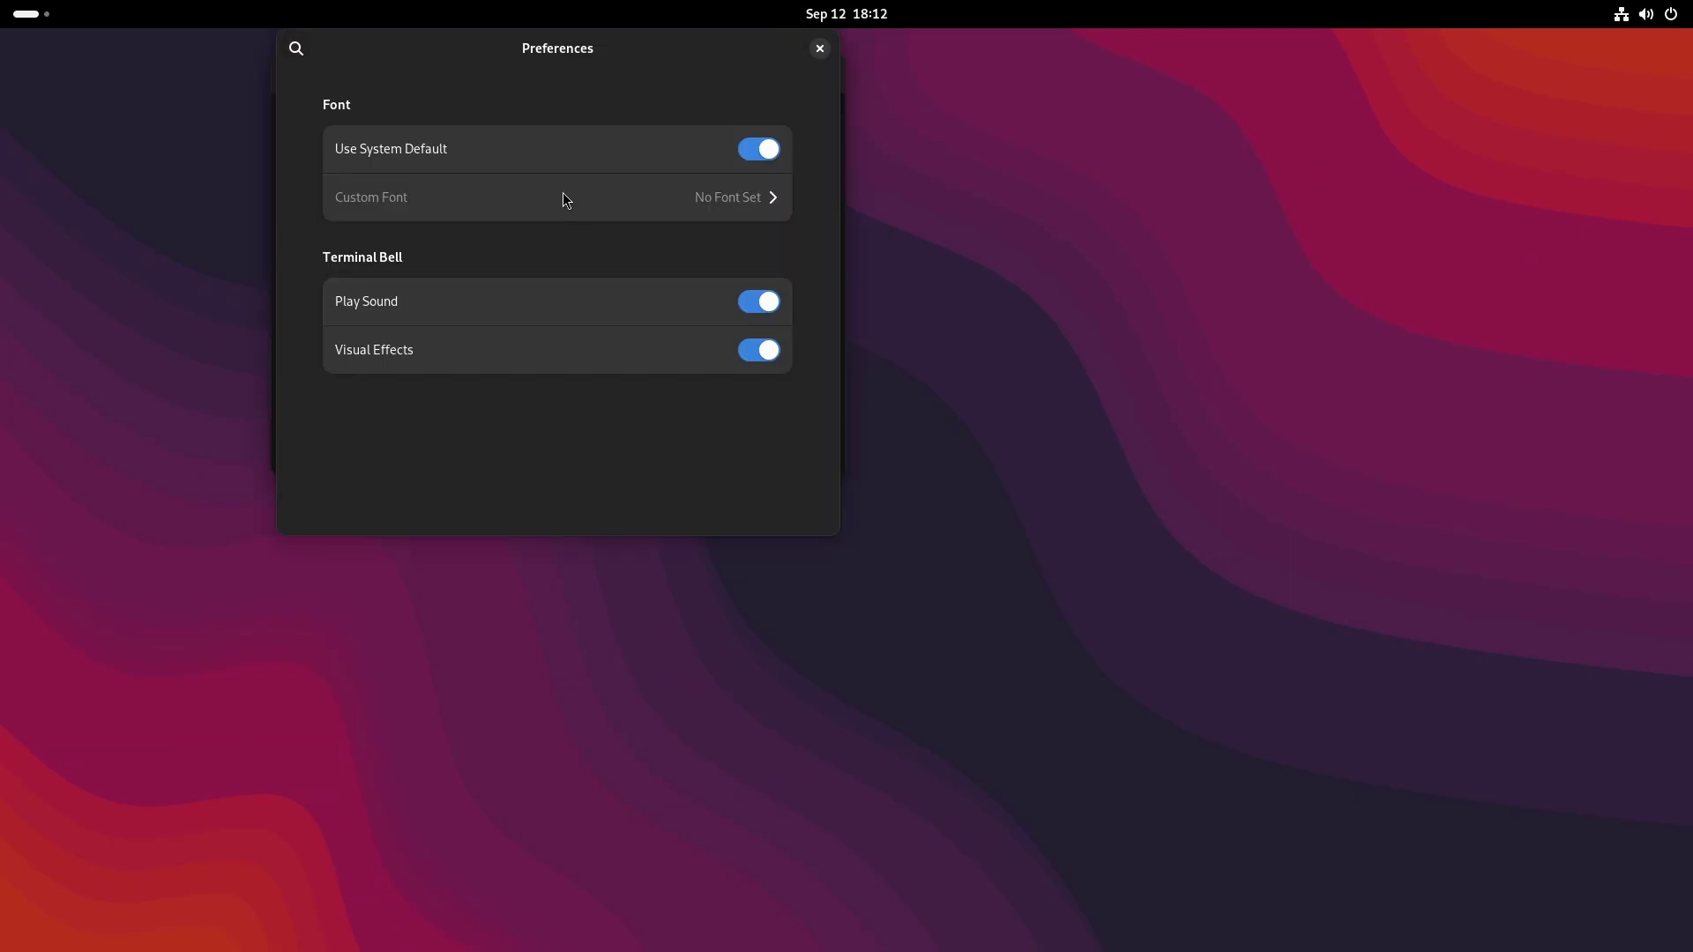
# - Turn off Use System Default font in Console, then cancel the Terminal Font chooser
pyautogui.click(758, 151)
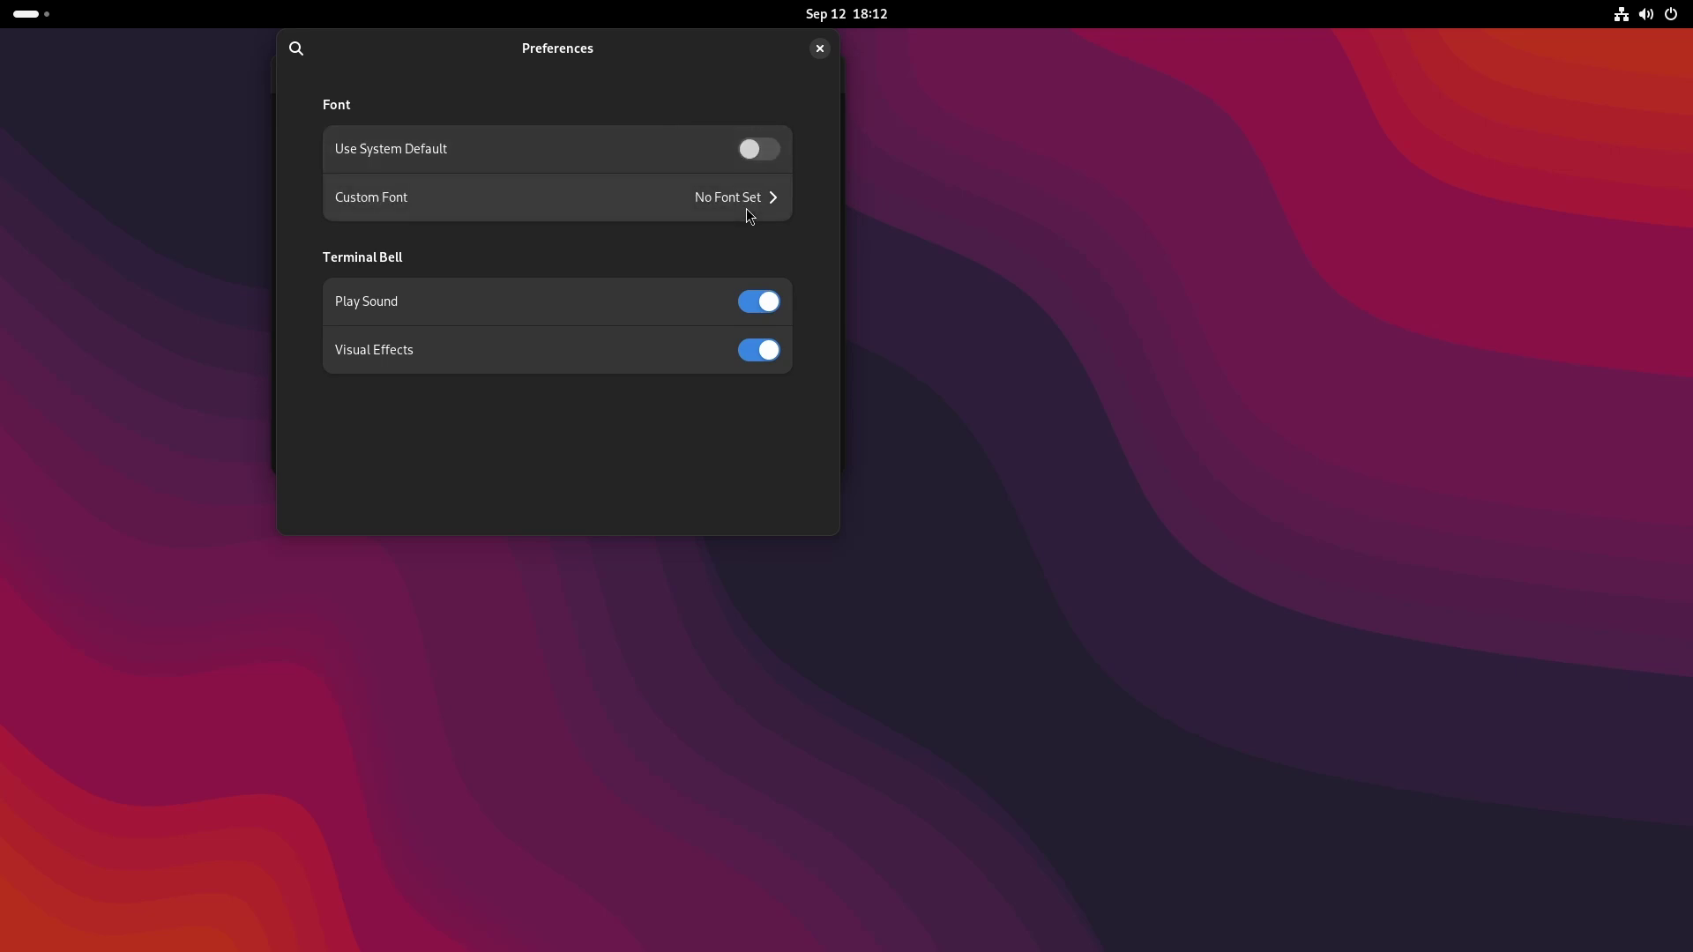
pyautogui.click(745, 210)
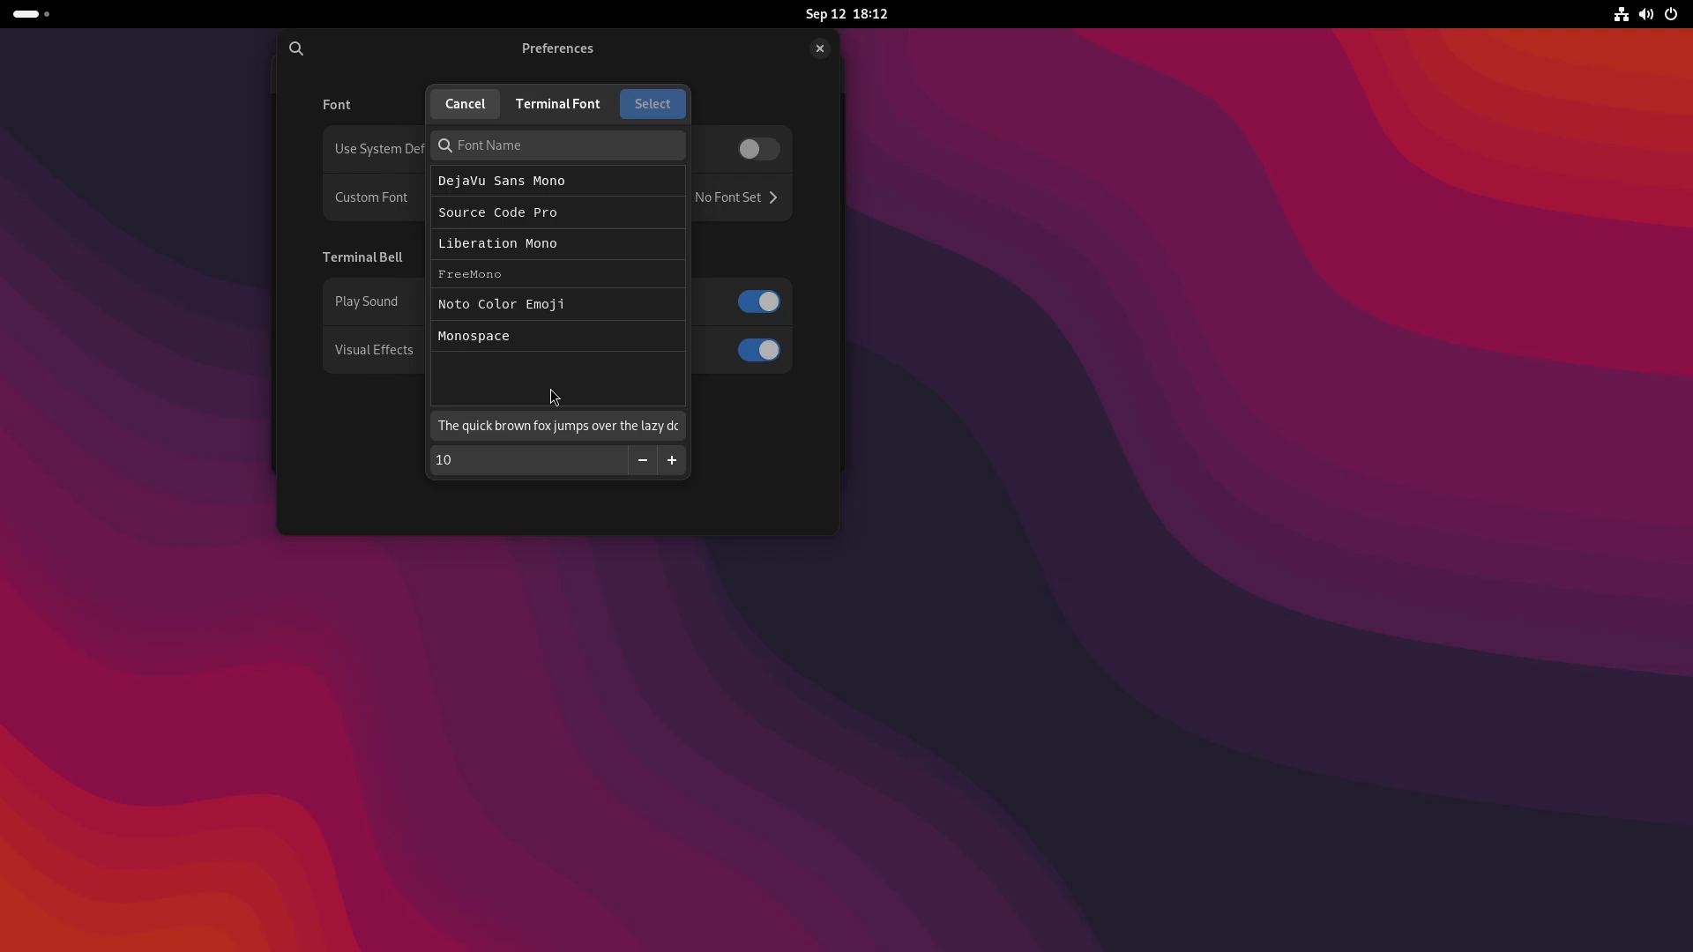
pyautogui.click(454, 104)
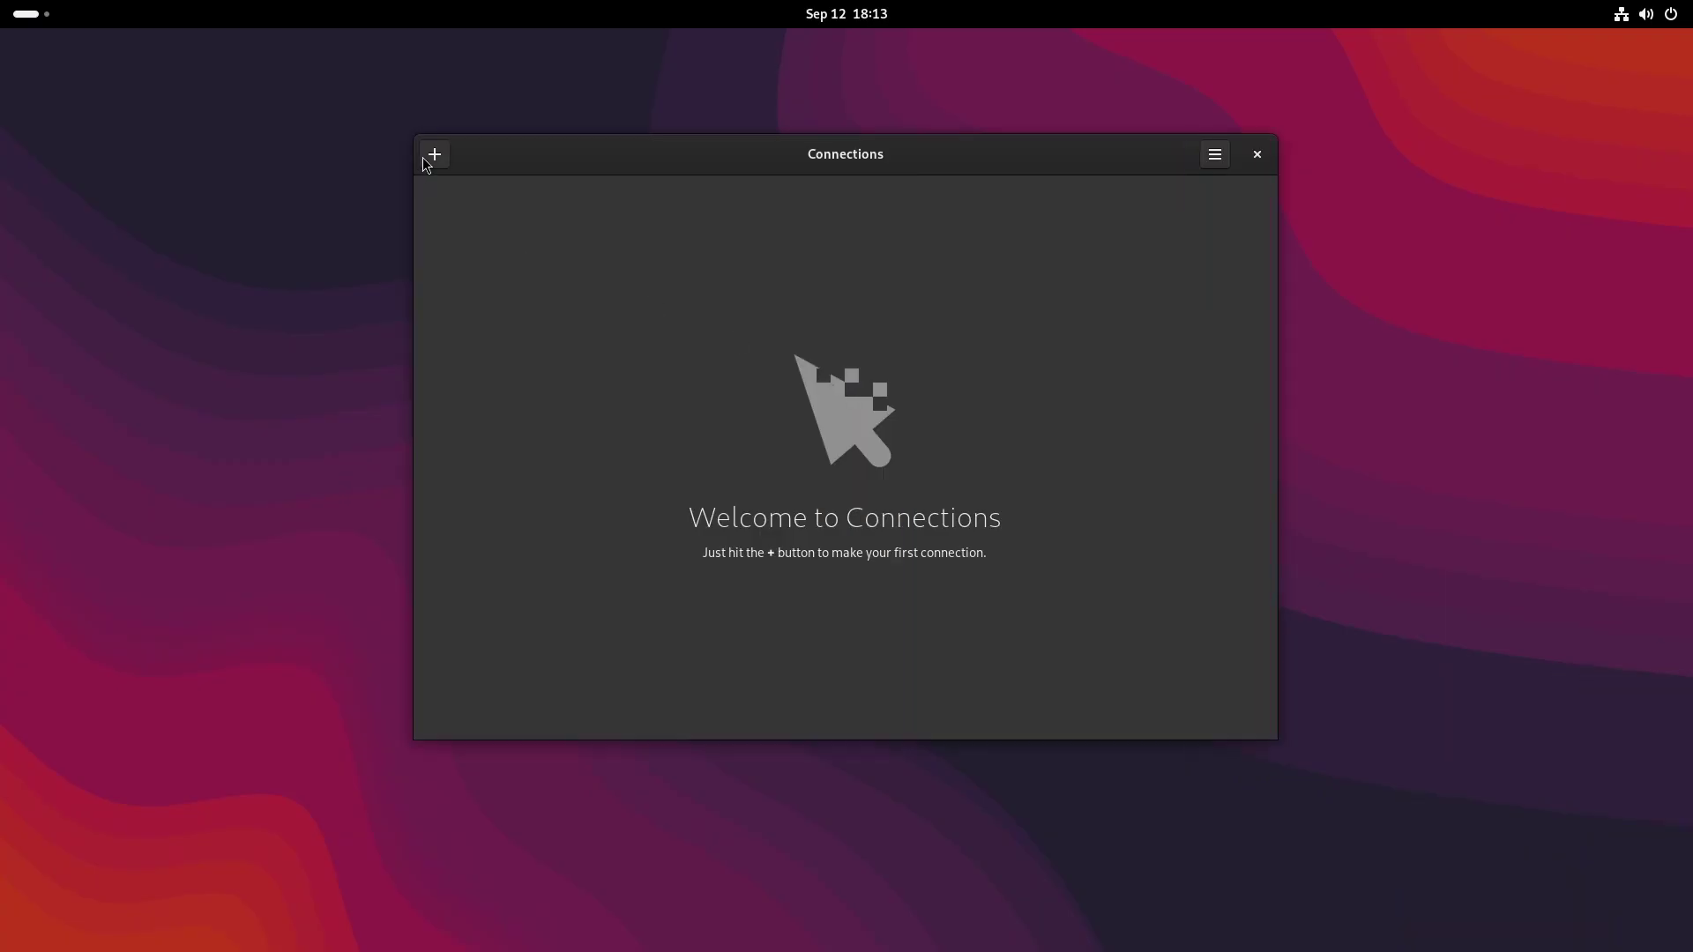
# - Show the About Connections window and select its version string 45.beta-2ca35c1
pyautogui.click(1225, 164)
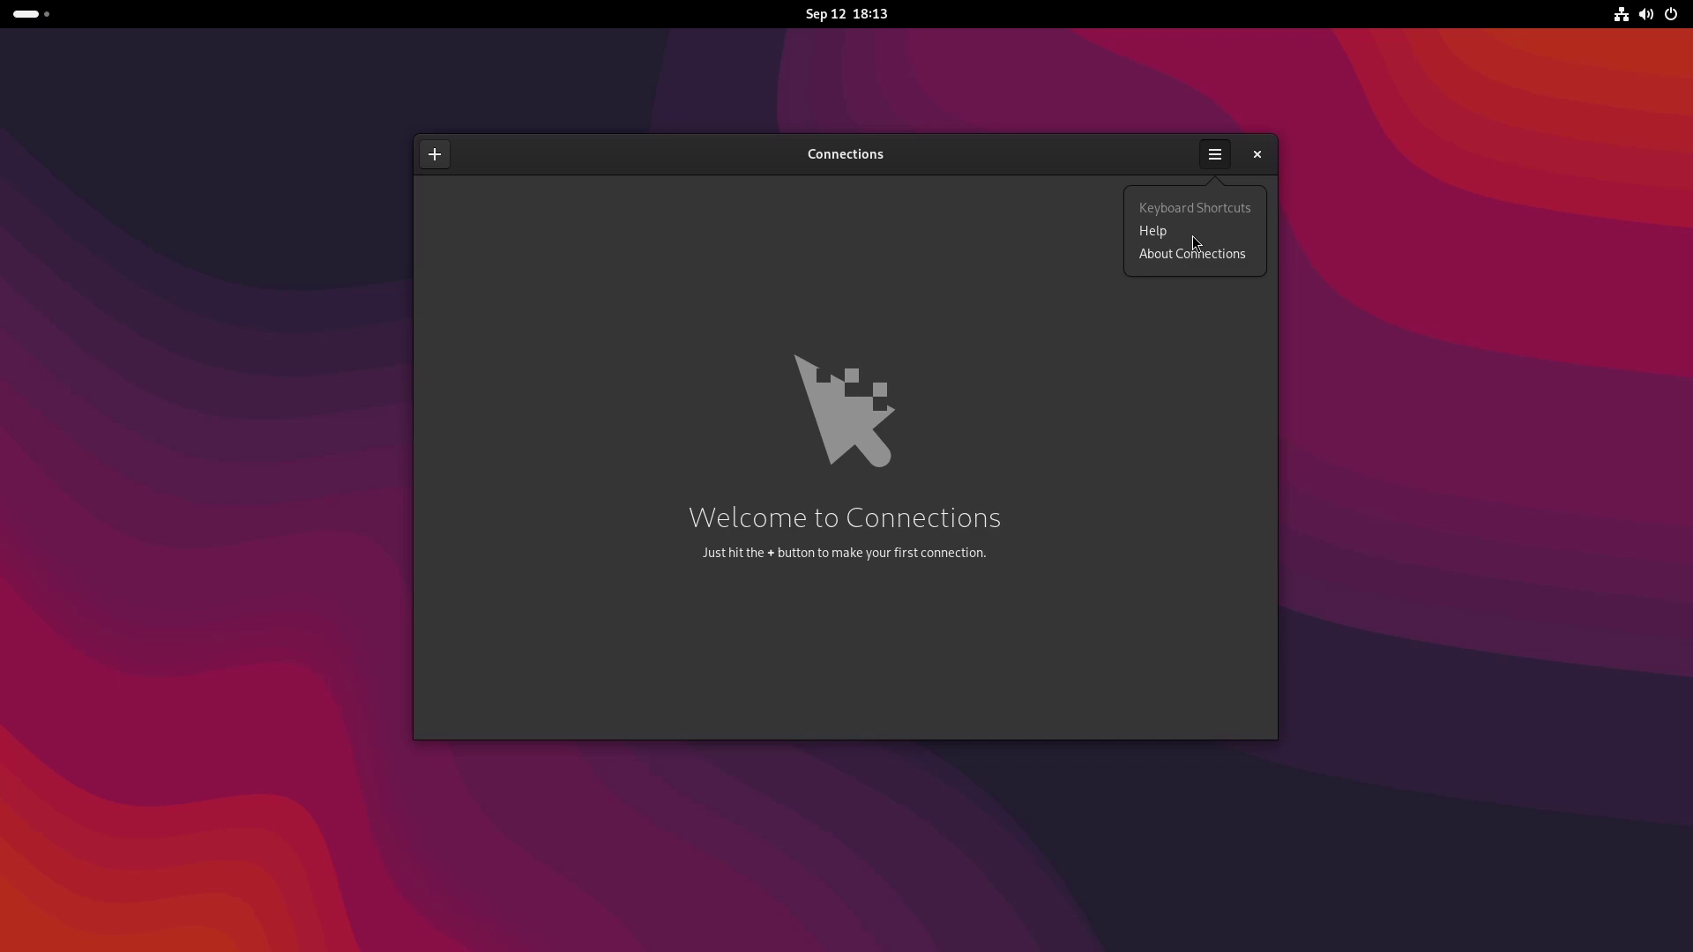
pyautogui.click(1179, 256)
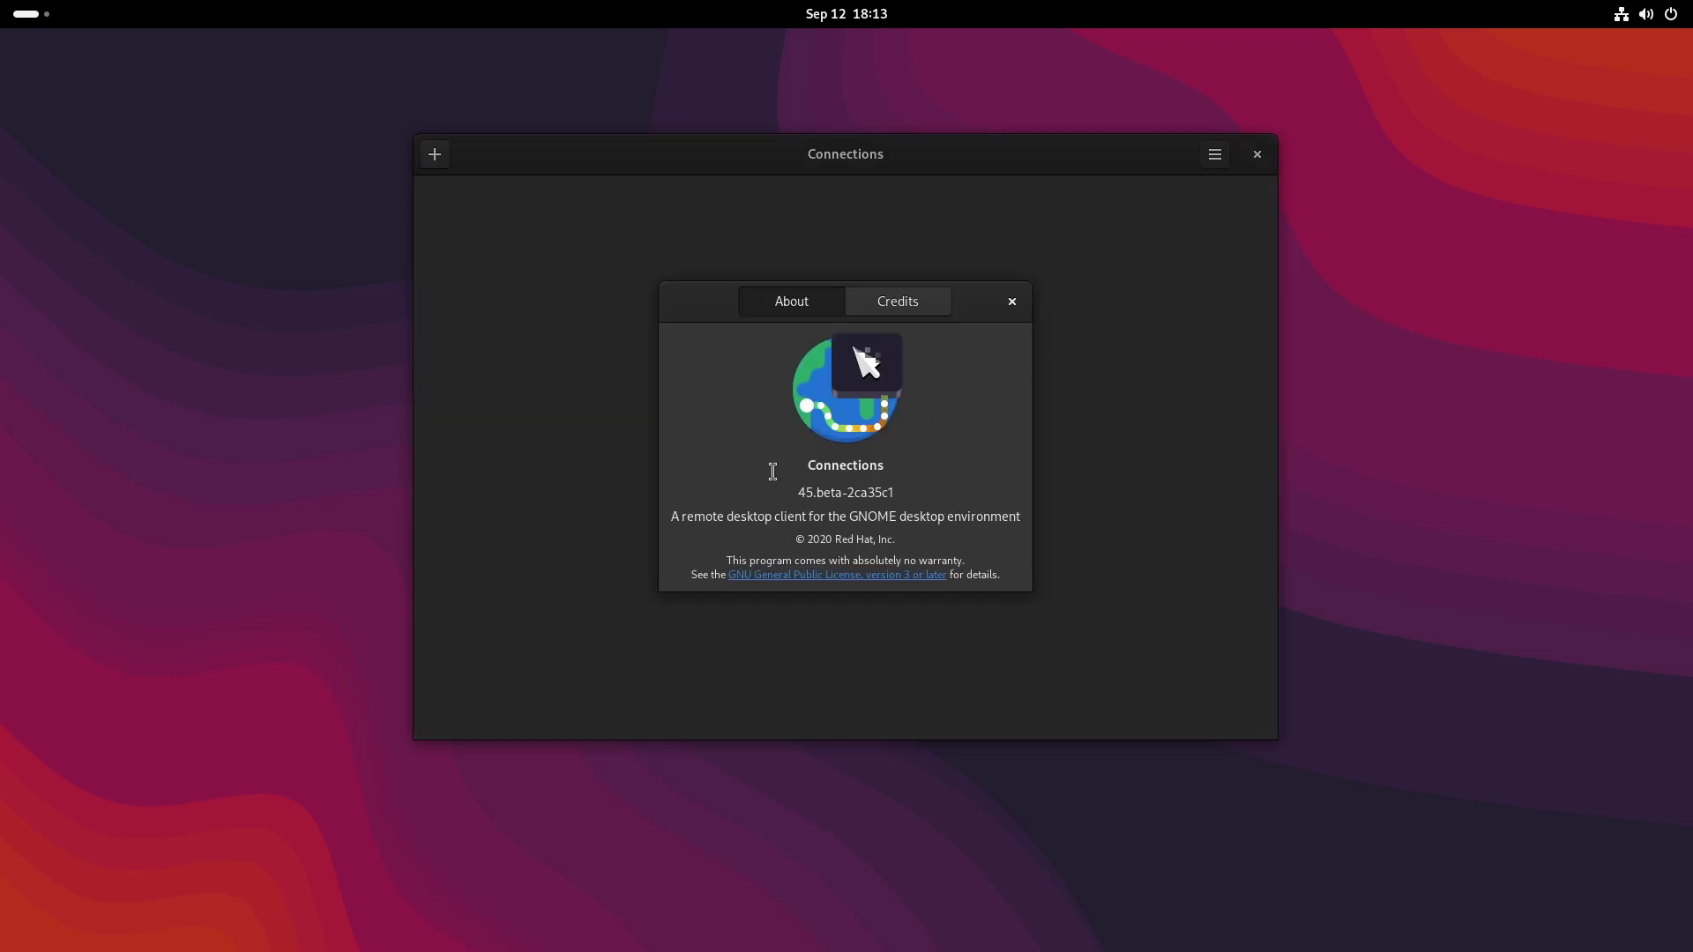
pyautogui.moveTo(820, 494); pyautogui.dragTo(920, 494)
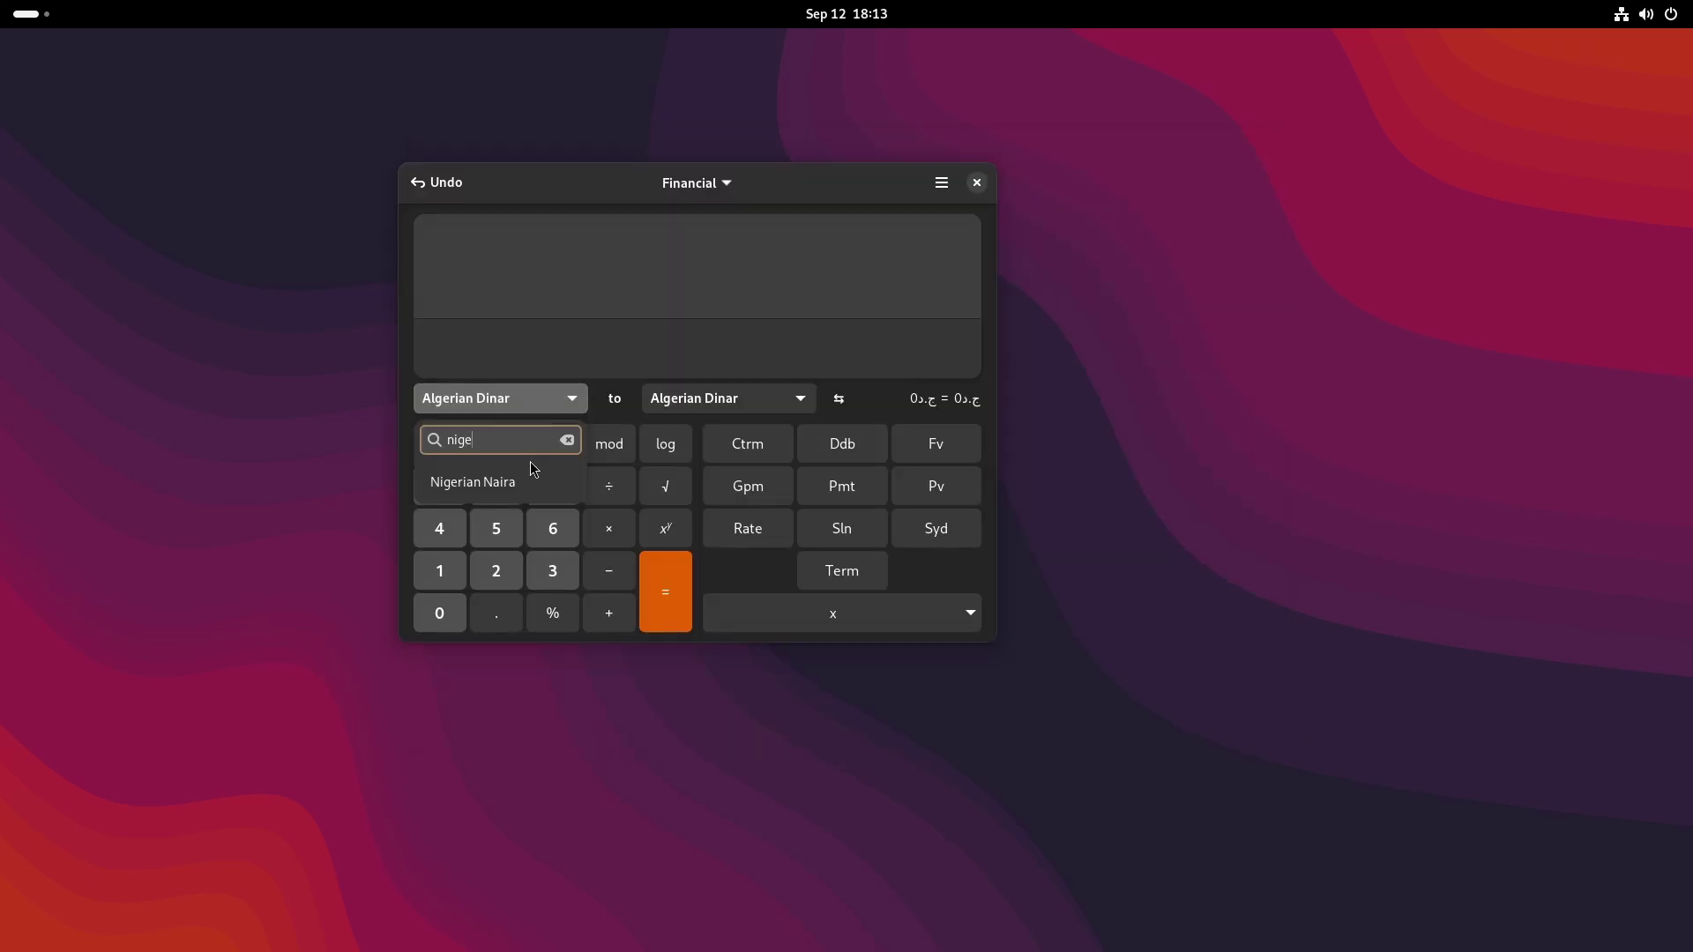
# - Set the Calculator conversion from Nigerian Naira to Jamaican Dollar
pyautogui.click(512, 487)
pyautogui.click(762, 410)
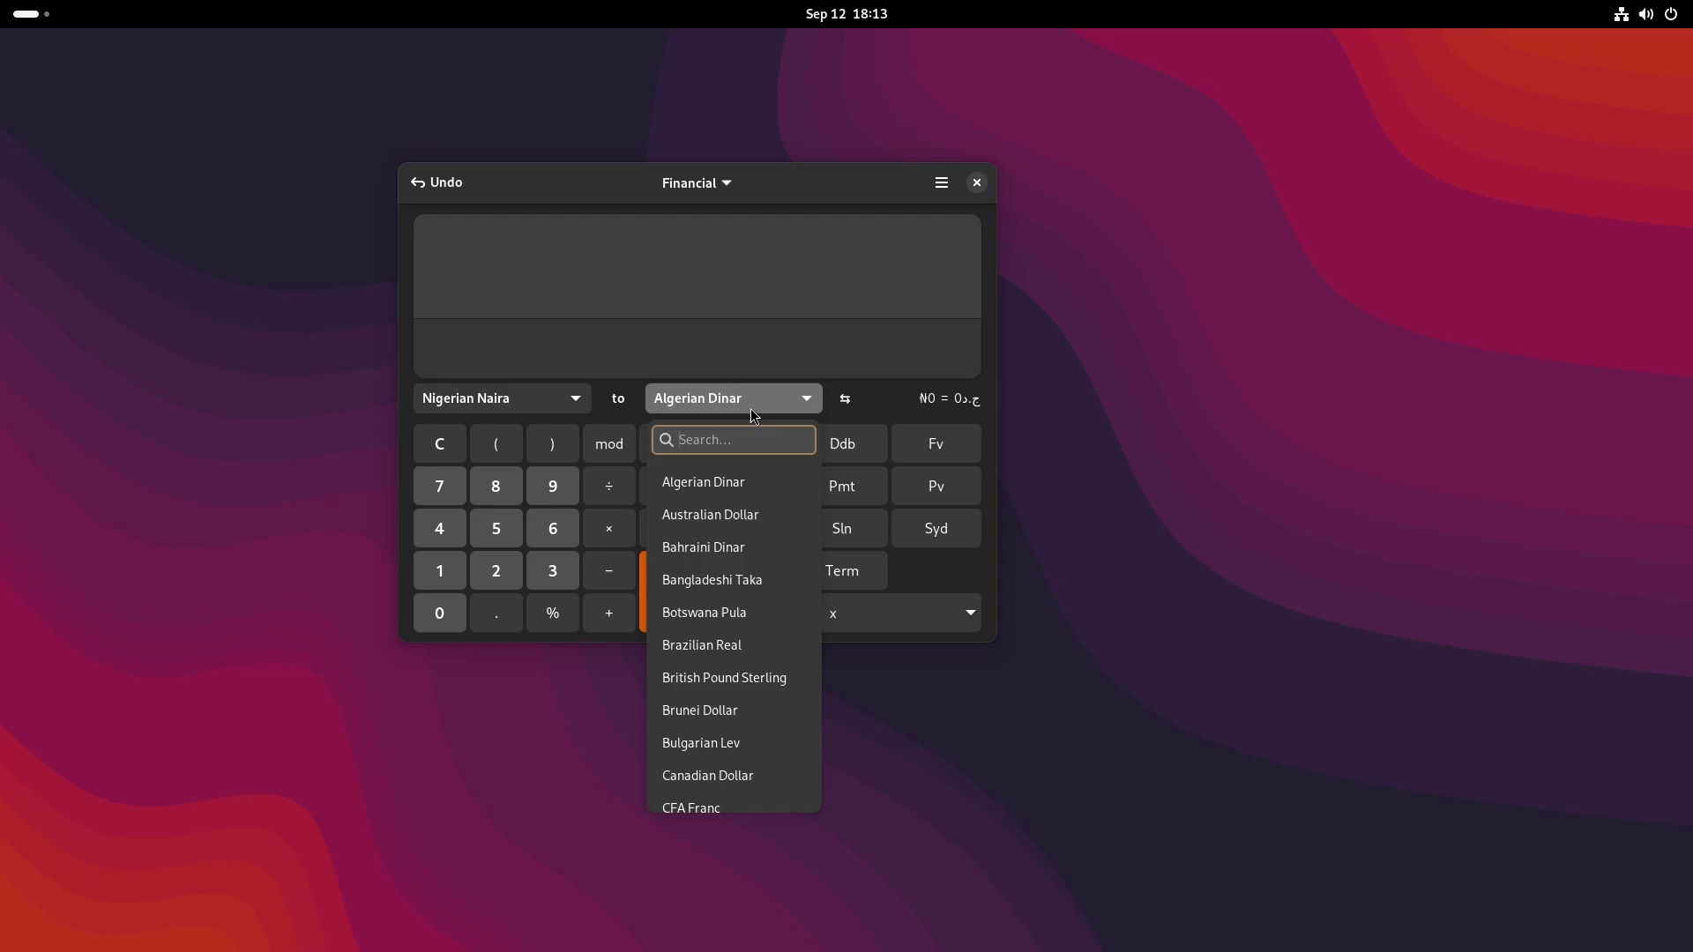
pyautogui.write('jama')
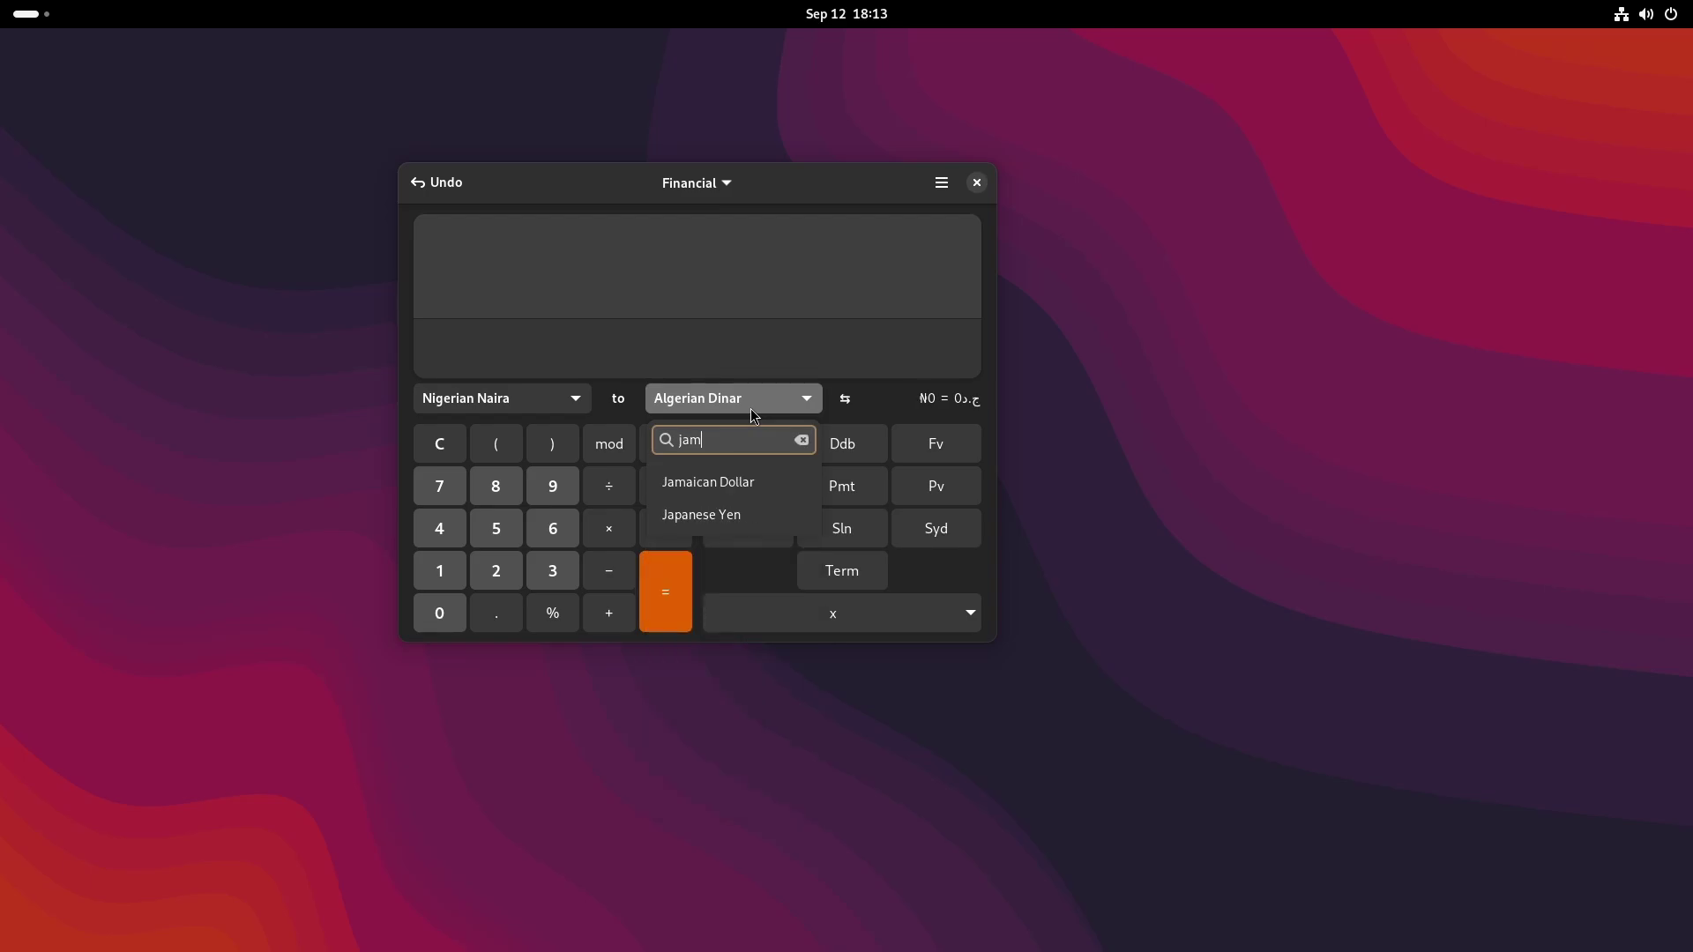
pyautogui.click(745, 483)
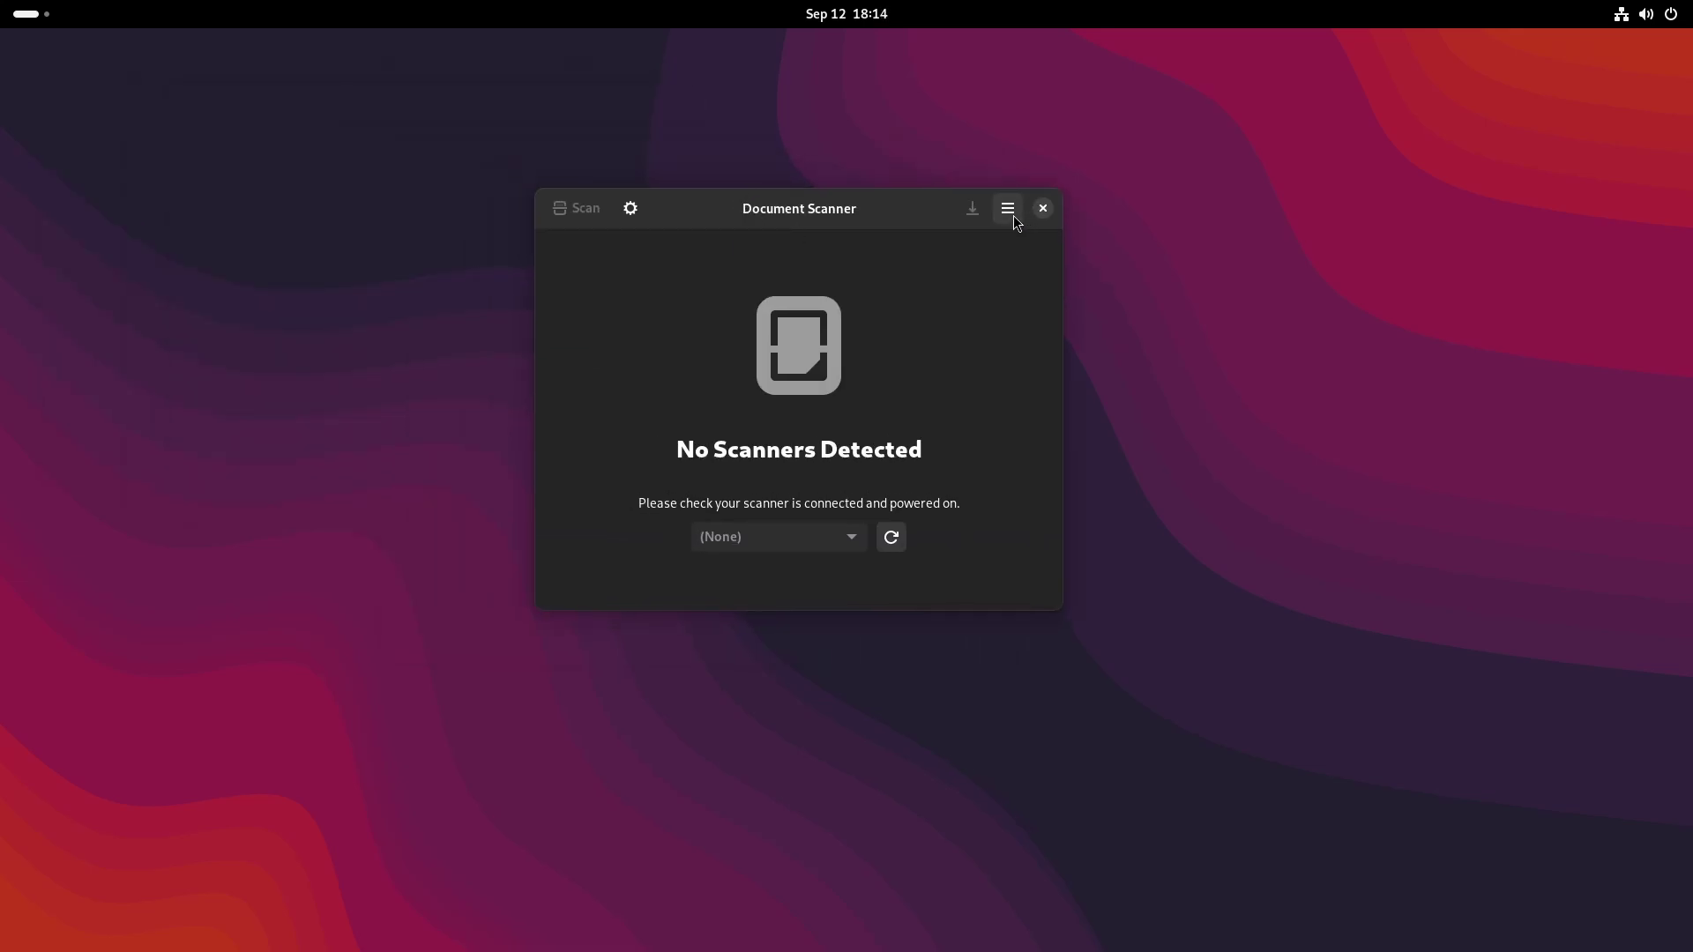
# - View the About details of Document Scanner, copying version 44.0, then of Text Editor
pyautogui.click(1008, 208)
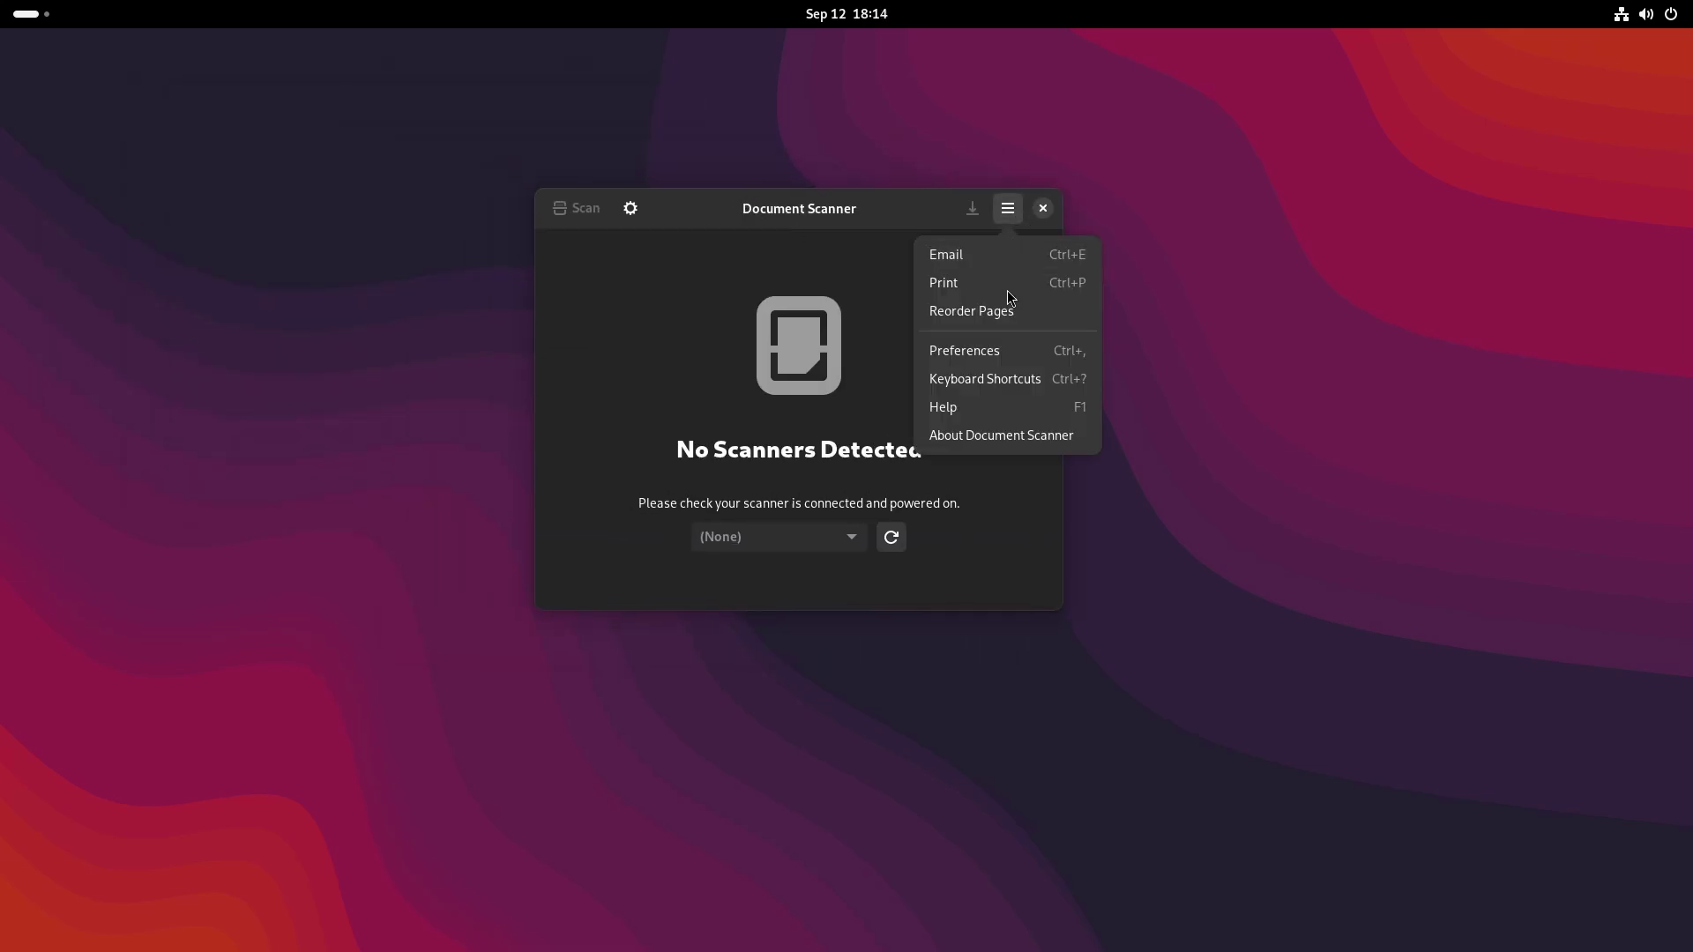
pyautogui.click(971, 441)
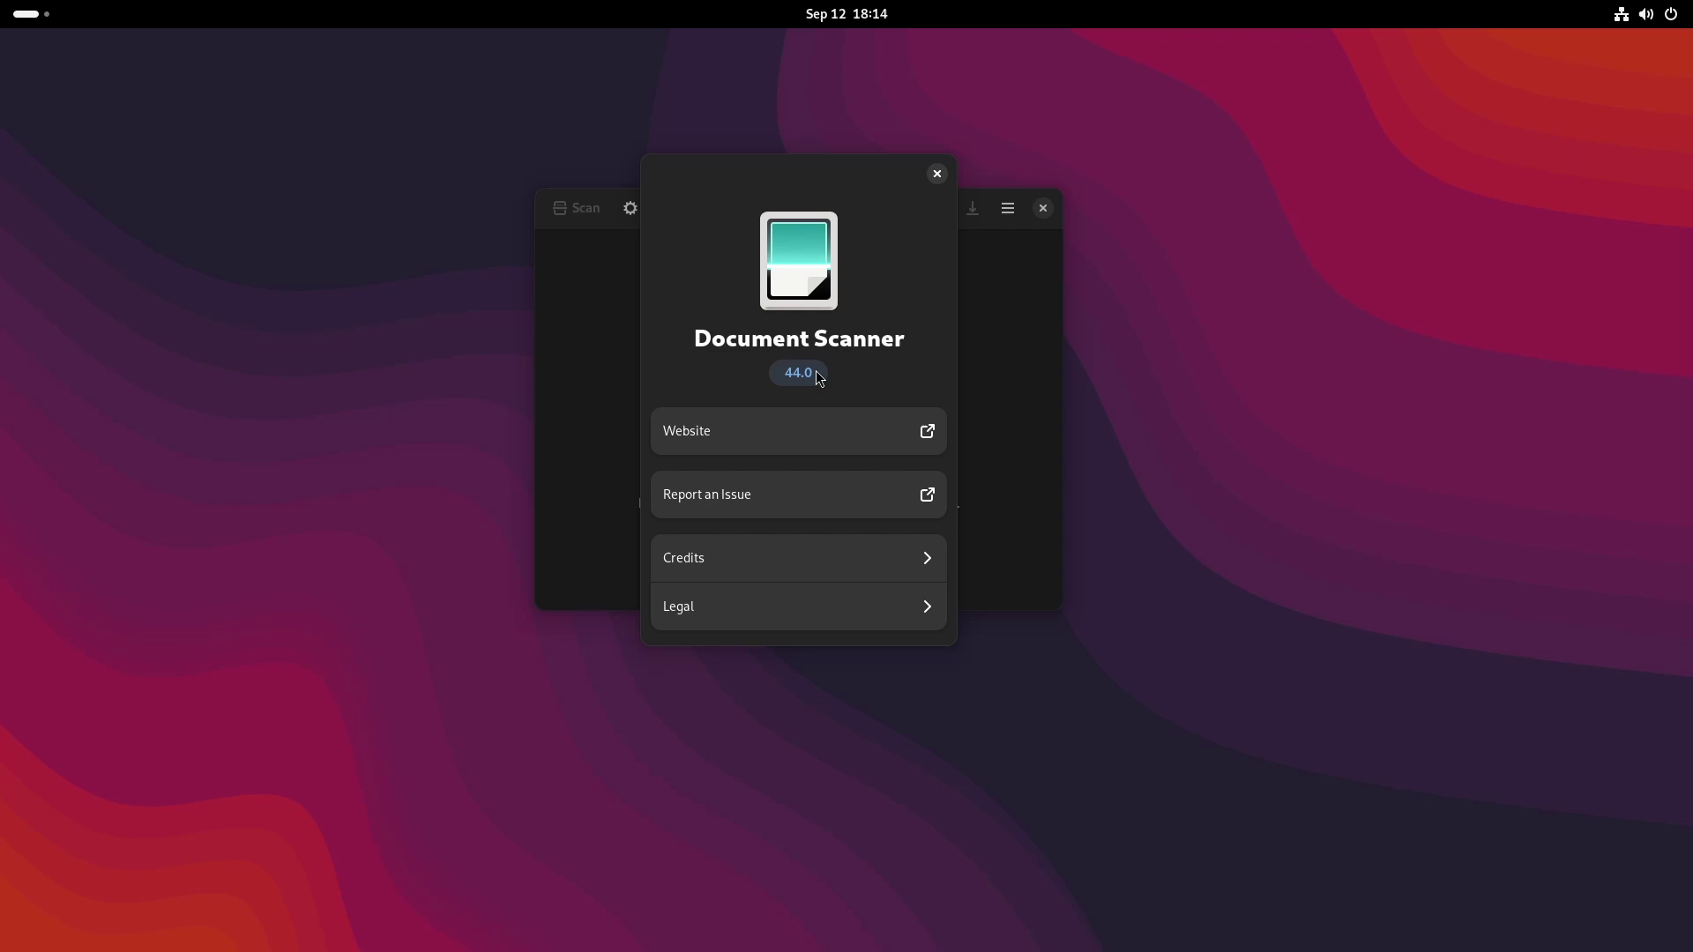
pyautogui.click(817, 374)
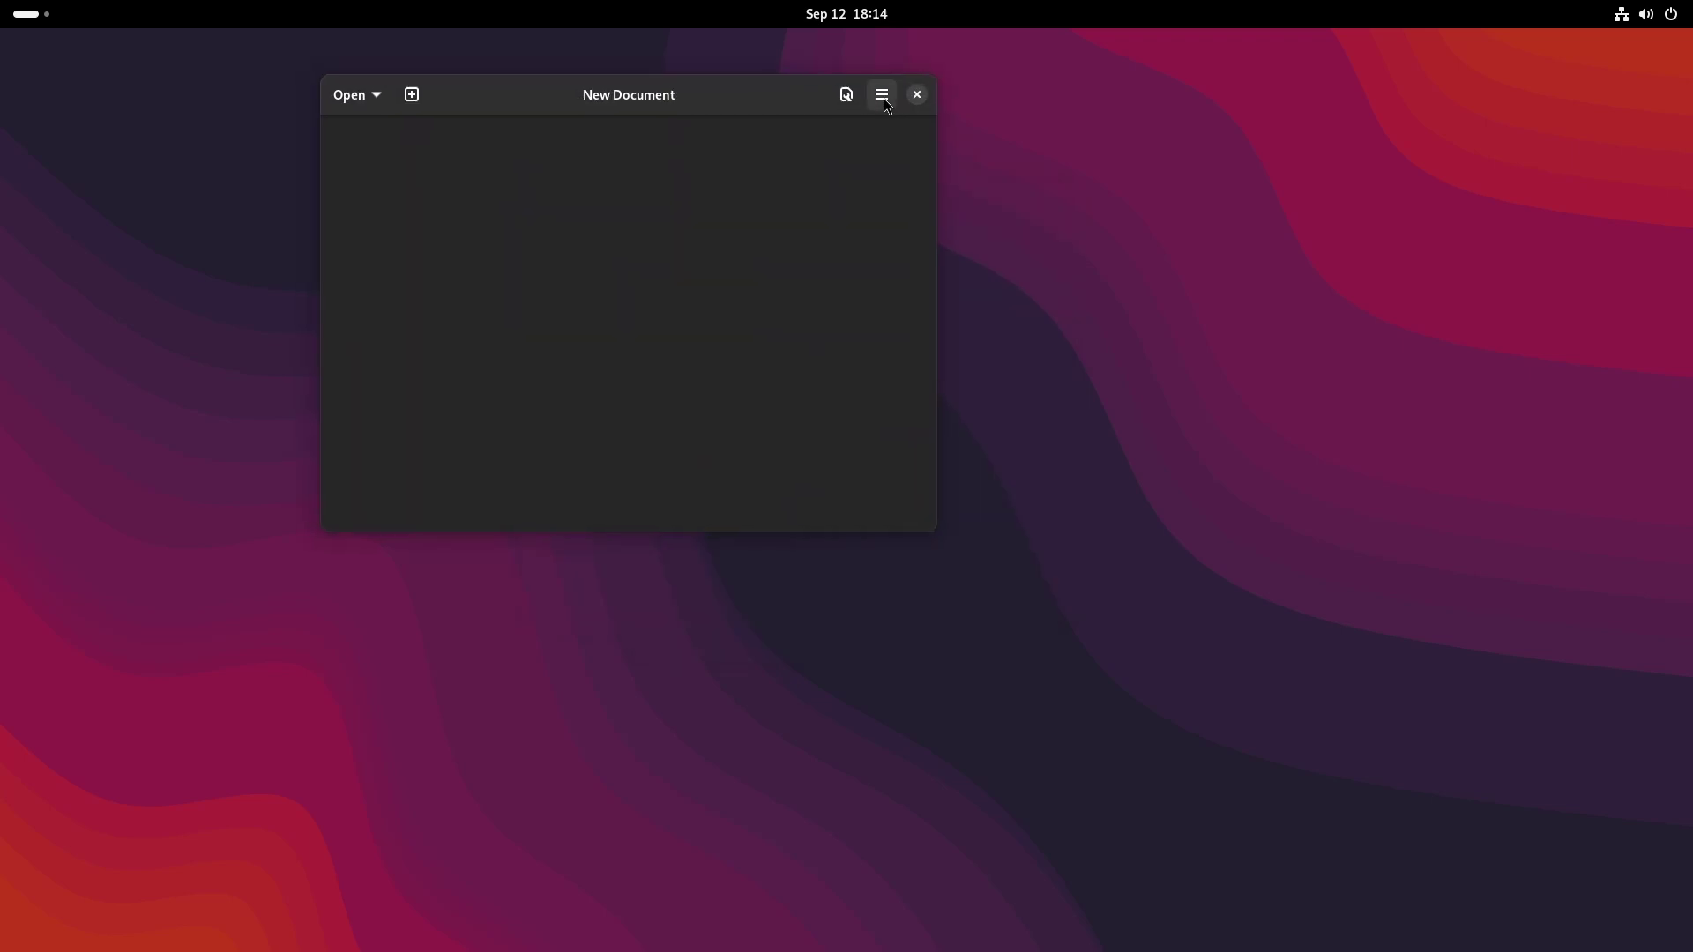
pyautogui.click(882, 95)
pyautogui.click(829, 567)
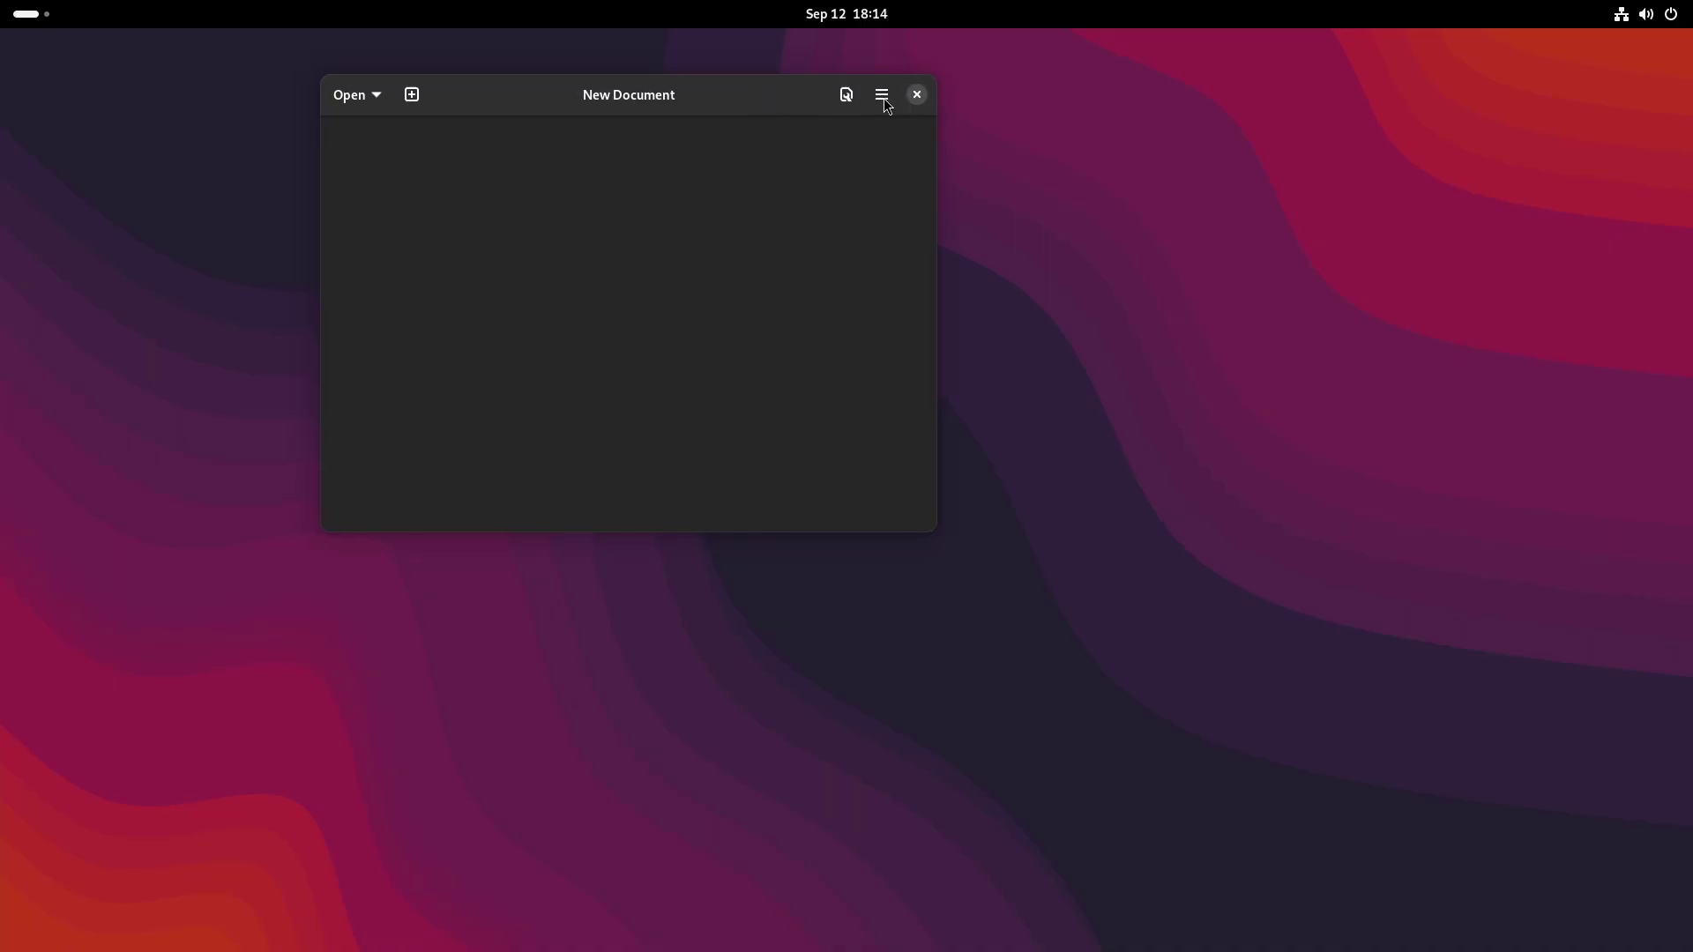
# - Check Text Editor's About showing version 45.beta, close it, and show the document view options
pyautogui.click(882, 95)
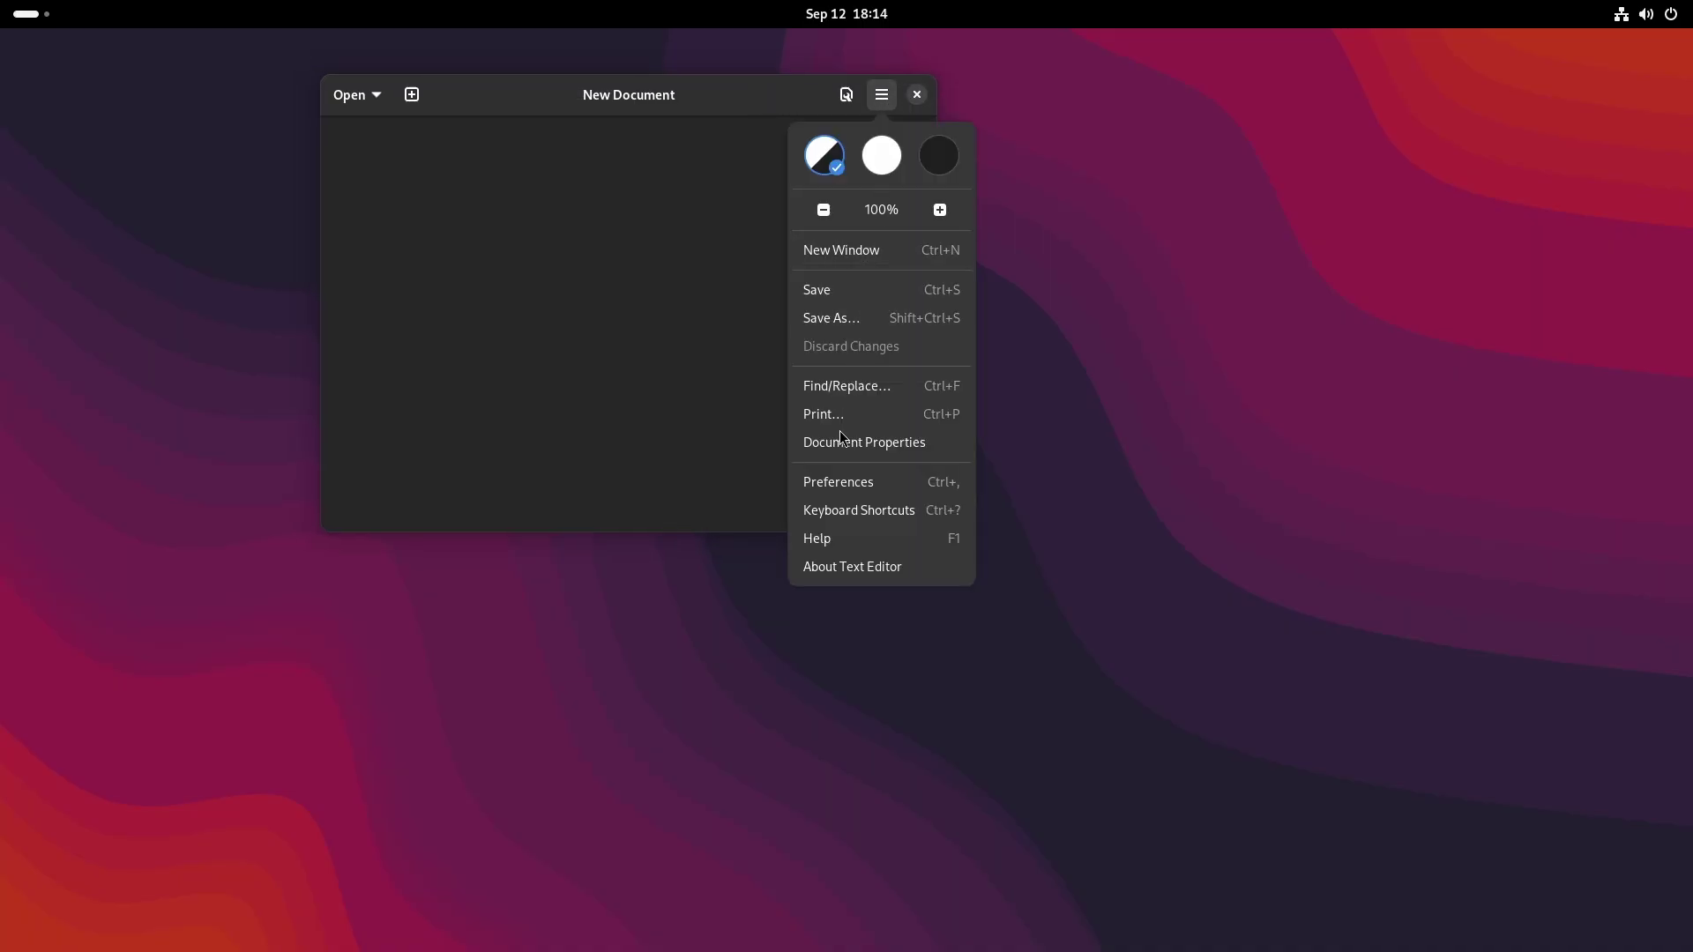
pyautogui.click(826, 566)
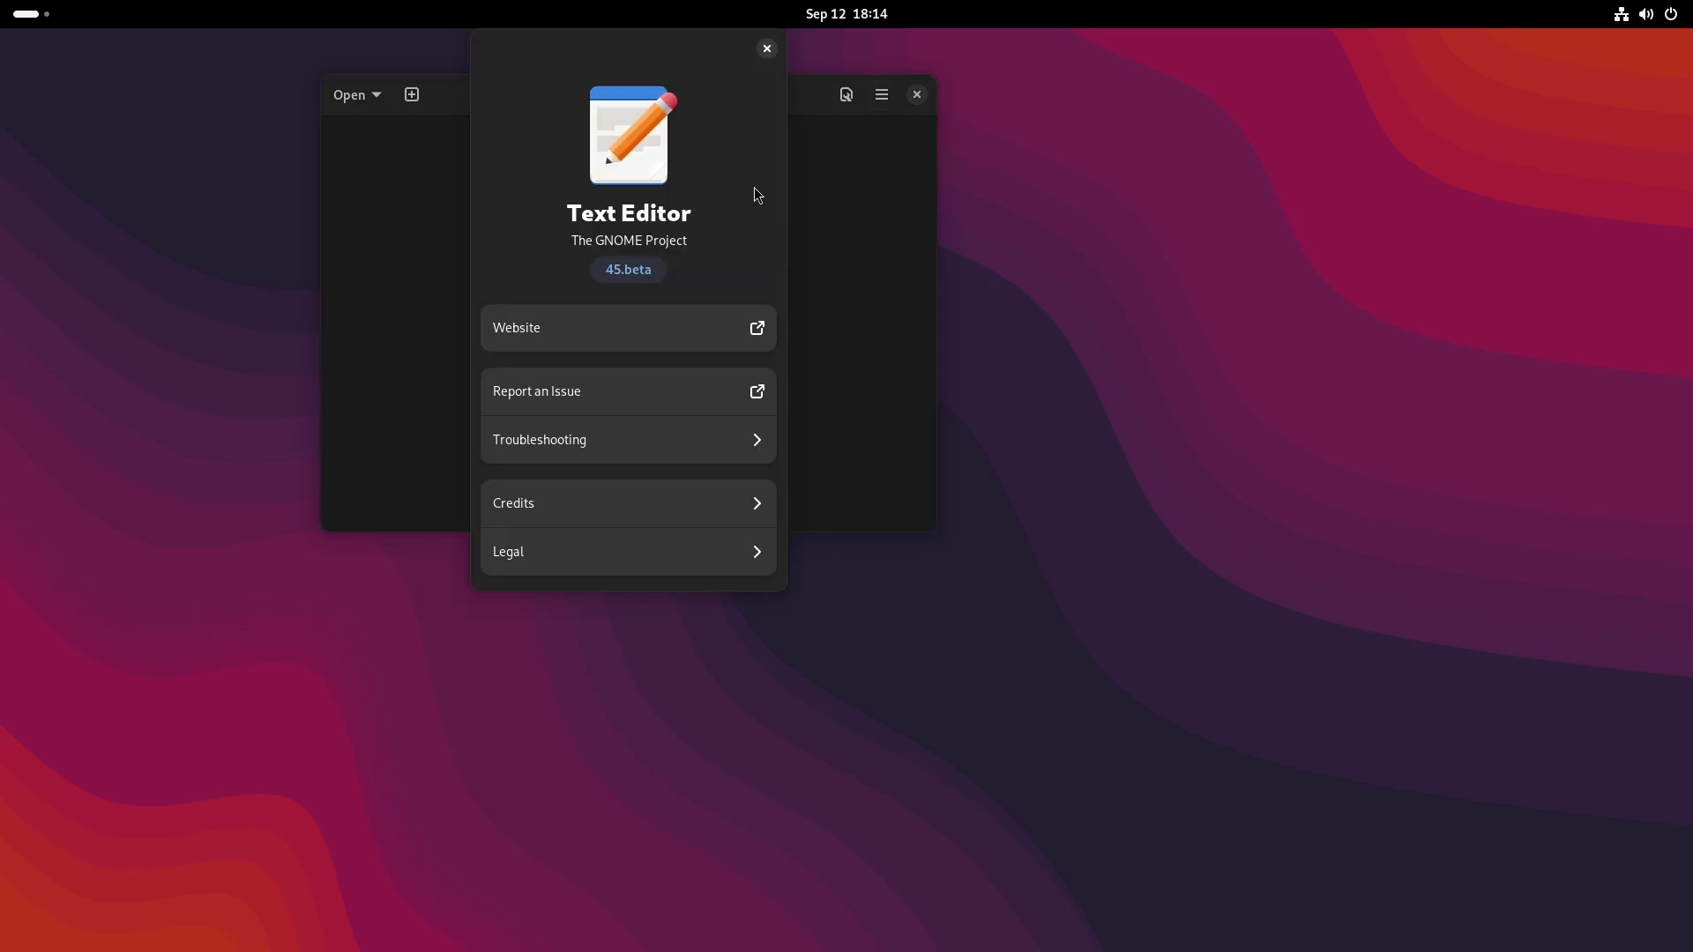
pyautogui.click(767, 47)
pyautogui.click(847, 95)
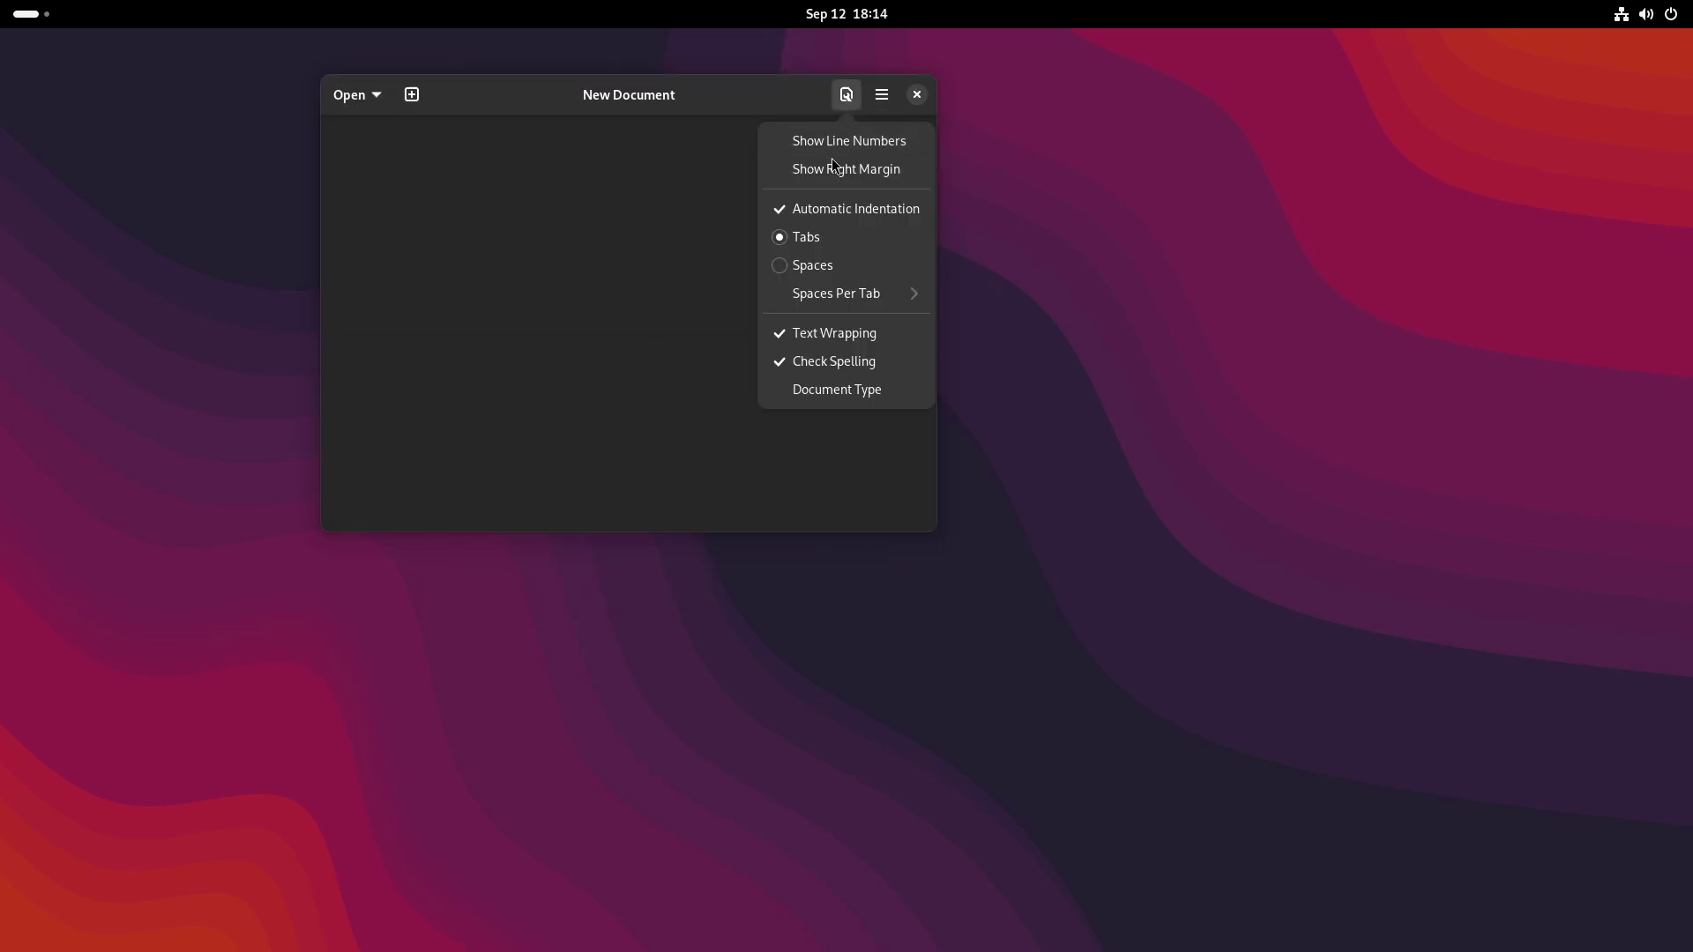